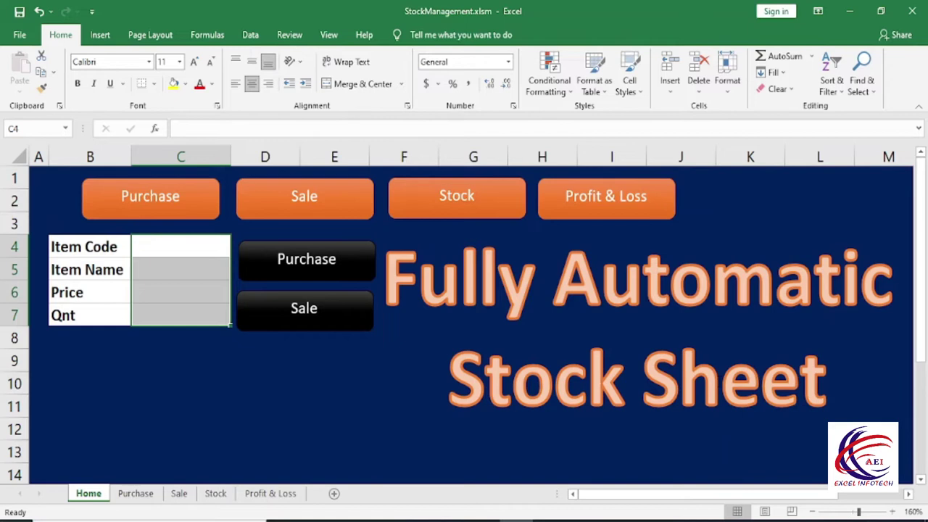
Step: Show the StockManagement.xlsx Home dashboard and select its Item Code input cell
click(186, 252)
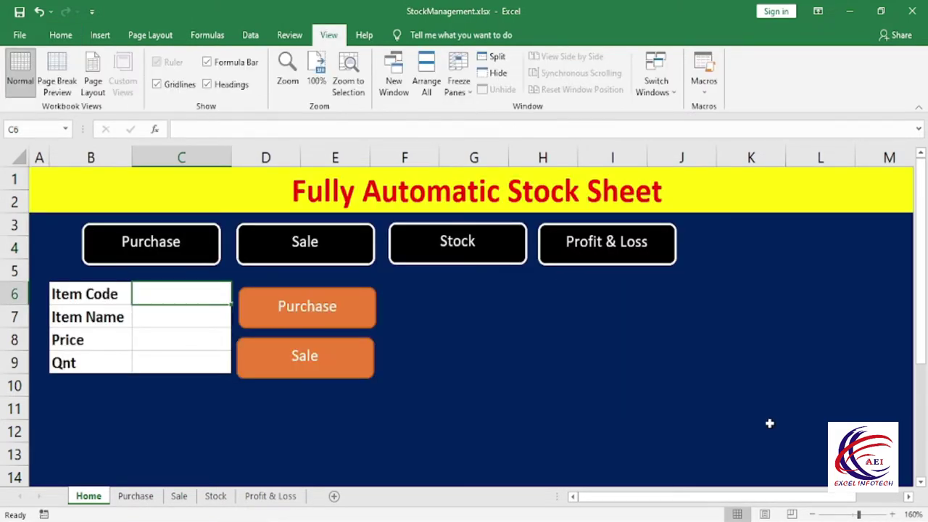
Step: Review the entry form's Item Code, Item Name, Price and Qnt labels
click(102, 292)
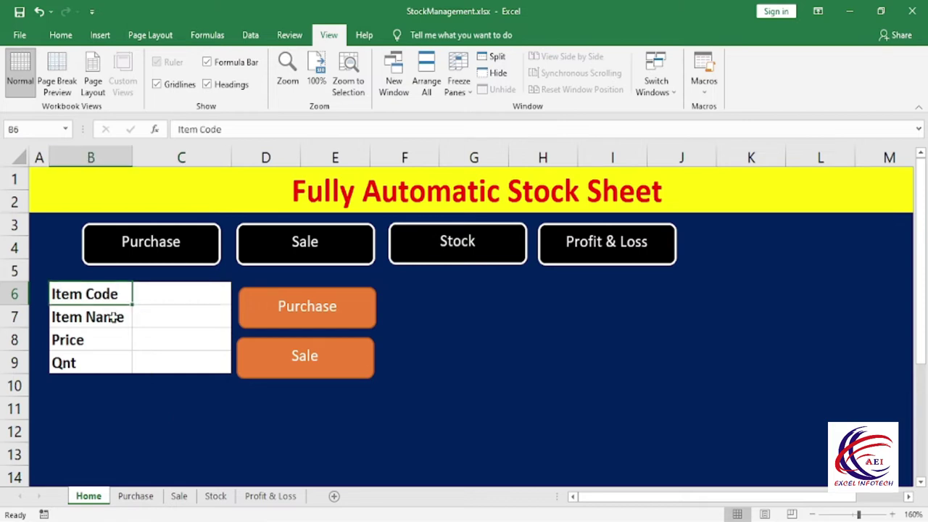
click(113, 318)
click(100, 342)
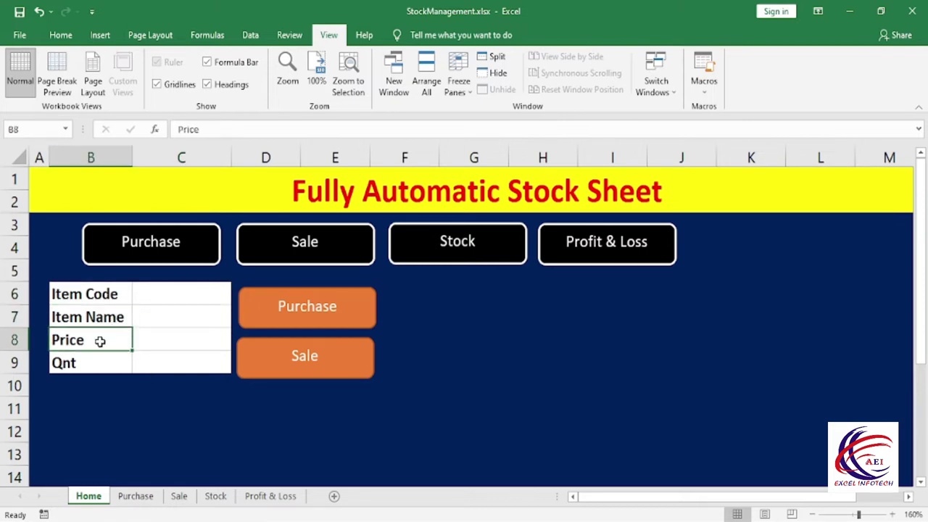
click(91, 364)
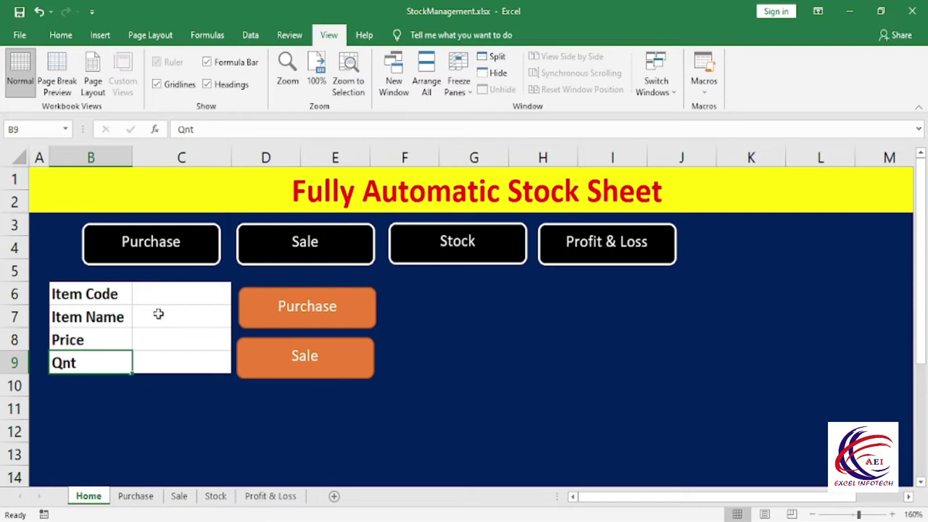
Step: Enter 101, Apple, 35000 and 10 into the form's input cells
click(164, 294)
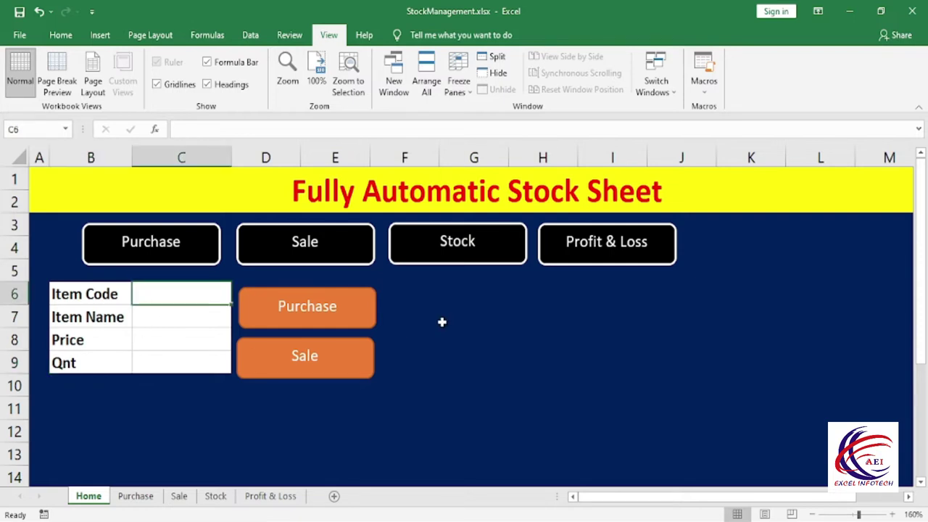
text(101)
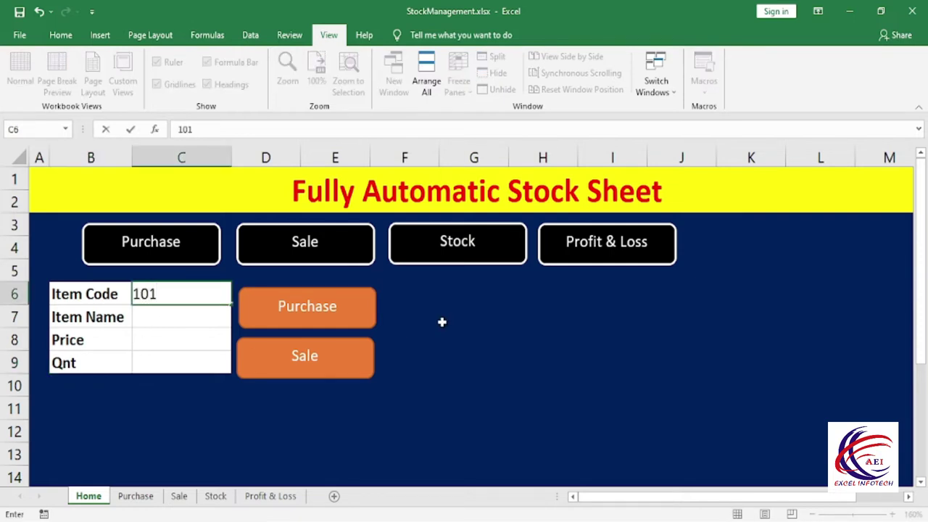
key(Return)
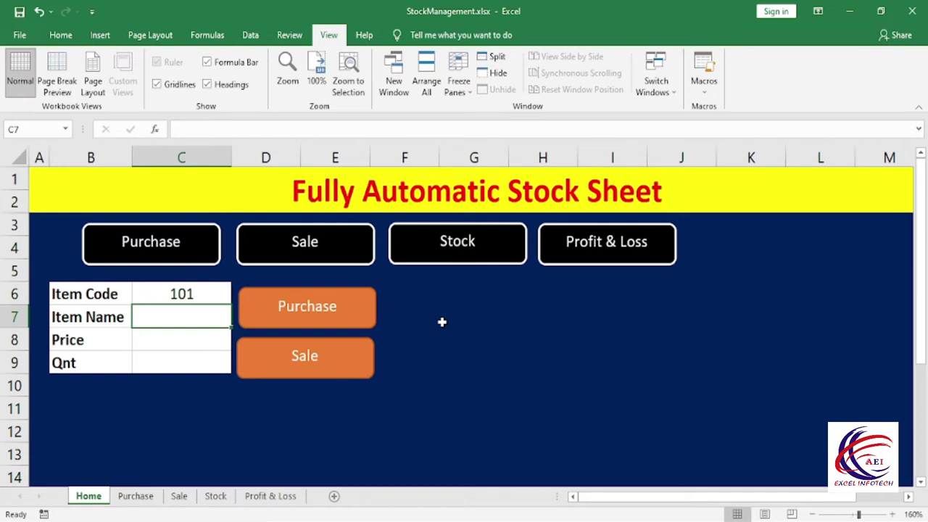
text(Apple)
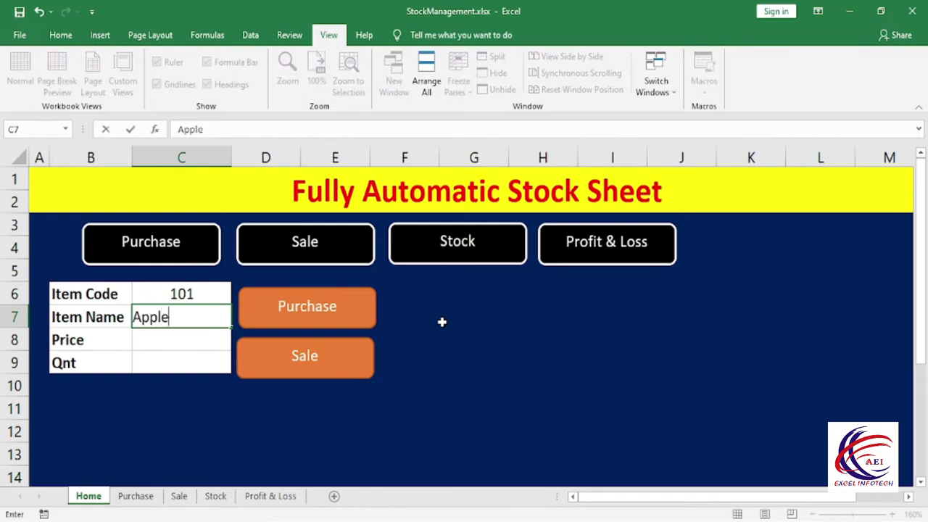
key(Return)
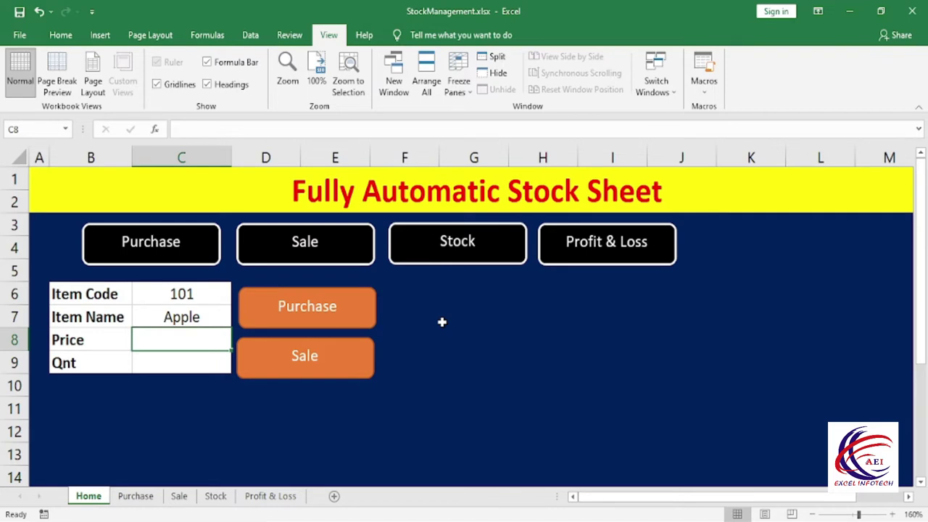
text(35000)
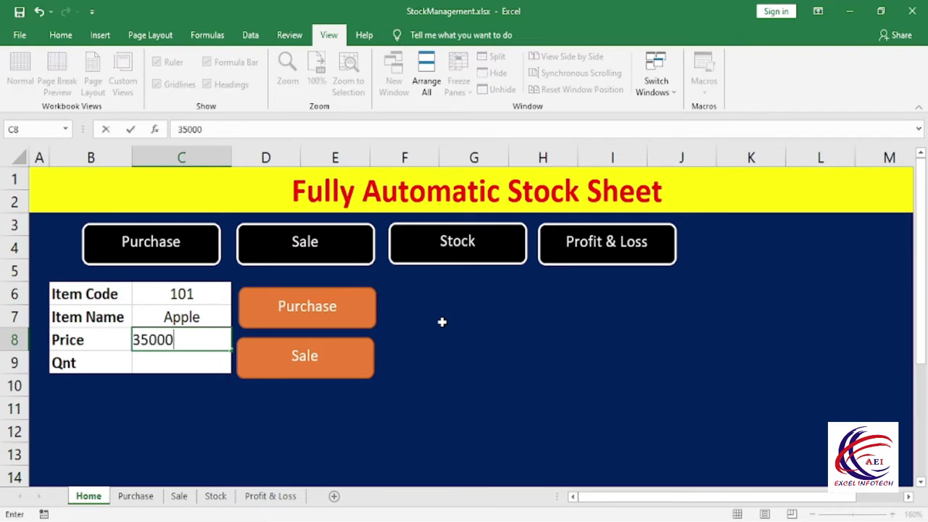
key(Return)
text(10)
key(Return)
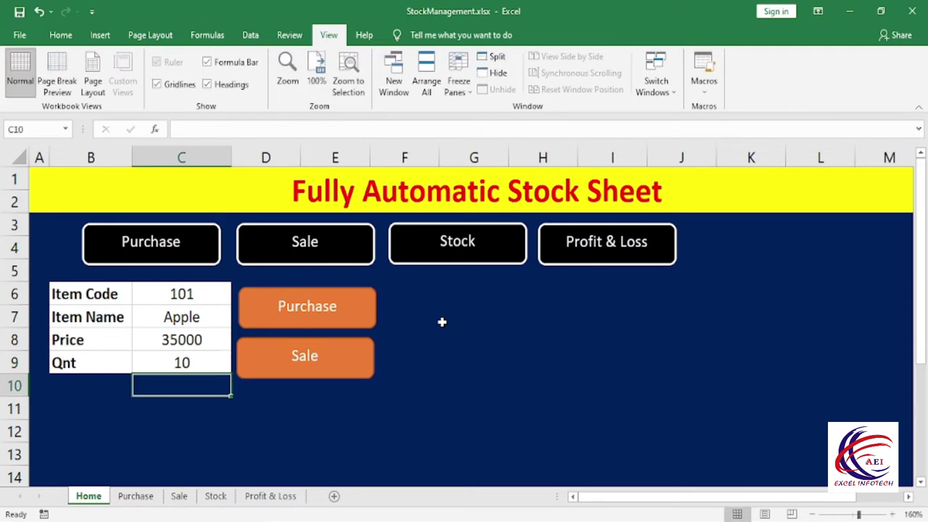
click(194, 295)
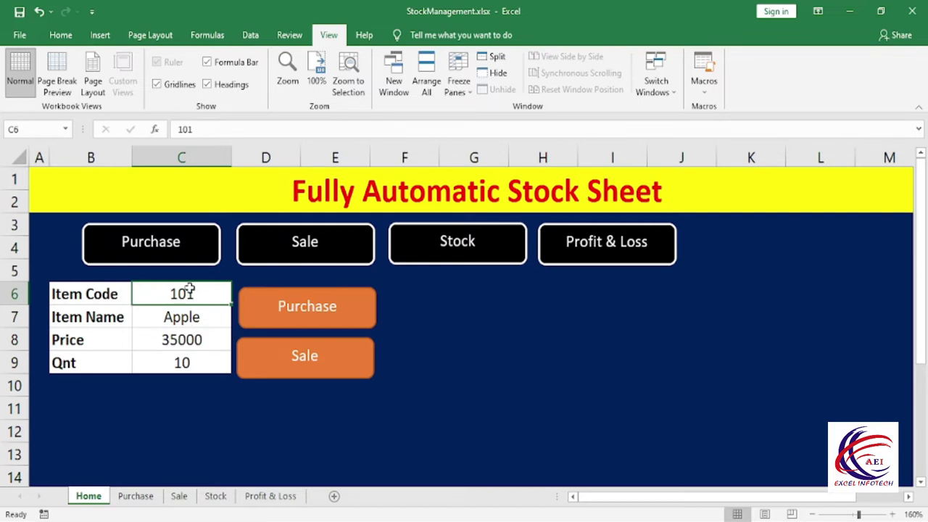
Step: Run the Purchase macro, verify Purchase row 3 (101, Apple, 35000, 10, total 350000), return Home
click(303, 313)
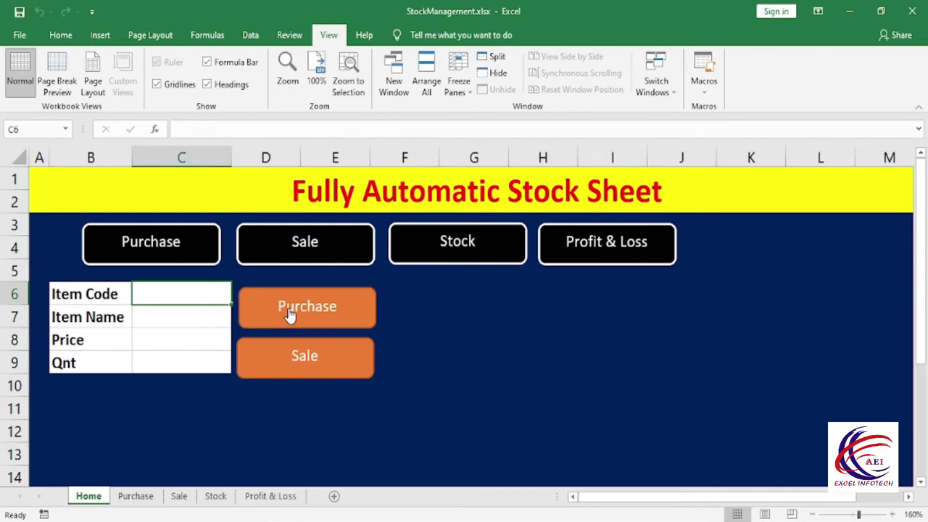
click(151, 245)
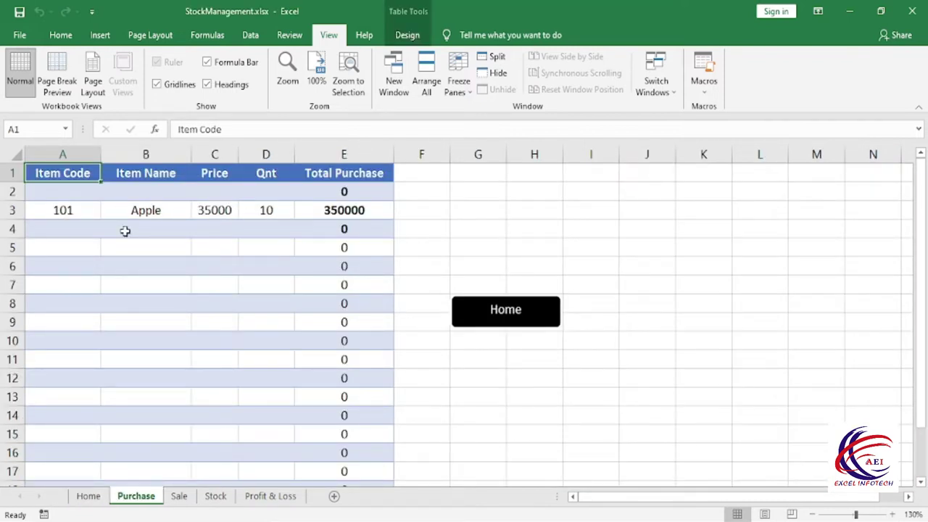
click(63, 210)
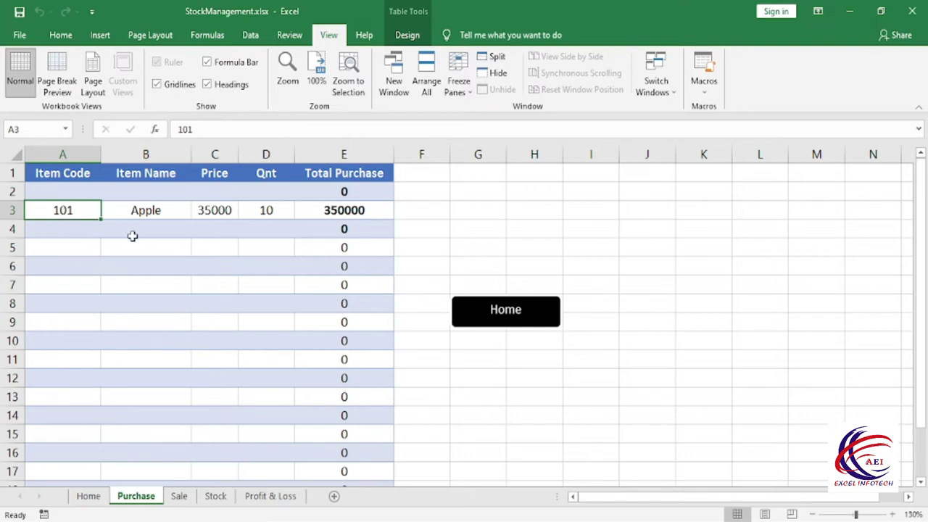
click(160, 211)
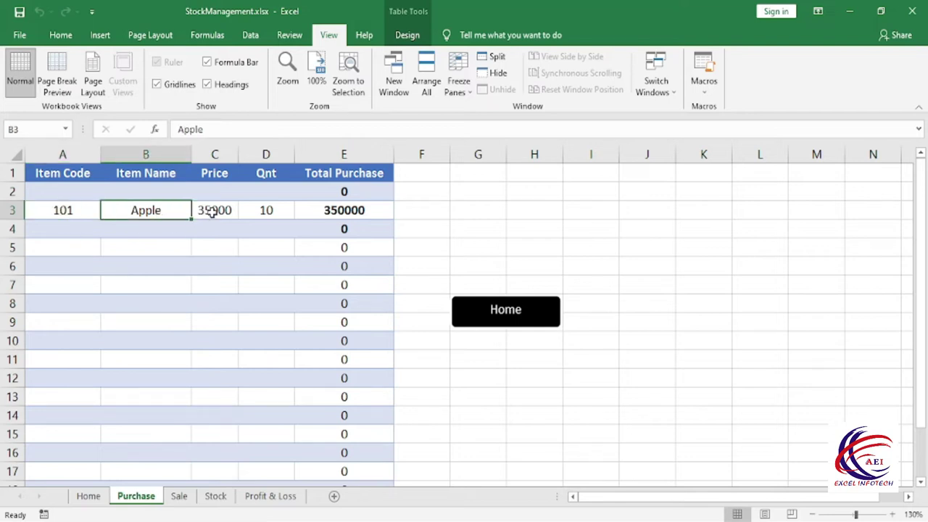
click(213, 211)
click(264, 211)
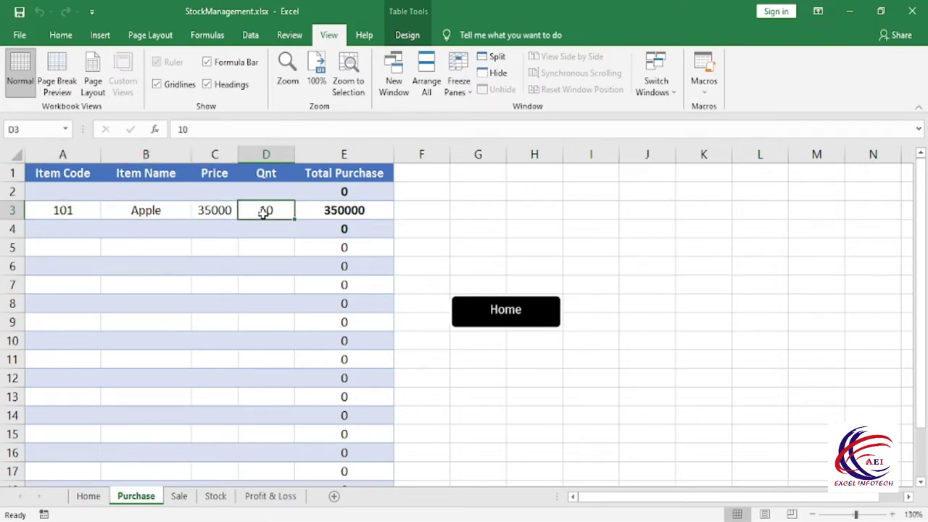
click(338, 209)
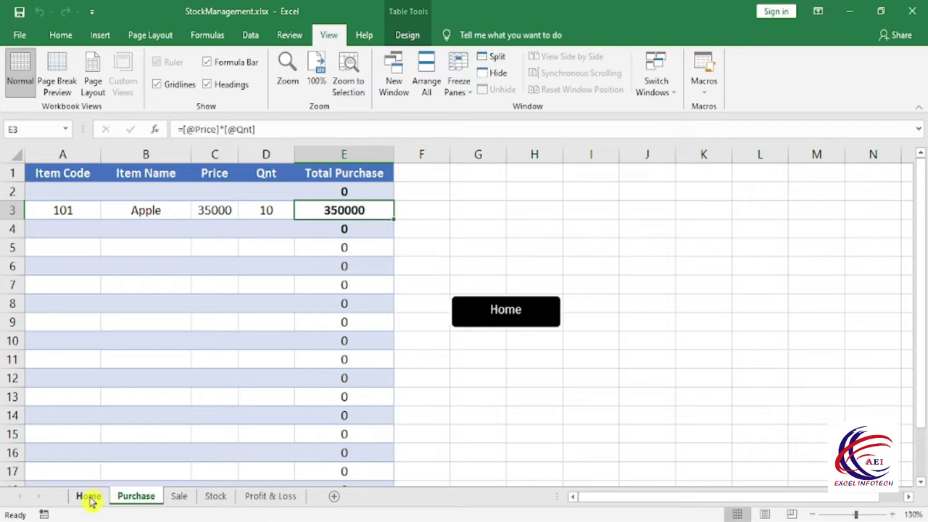
click(496, 309)
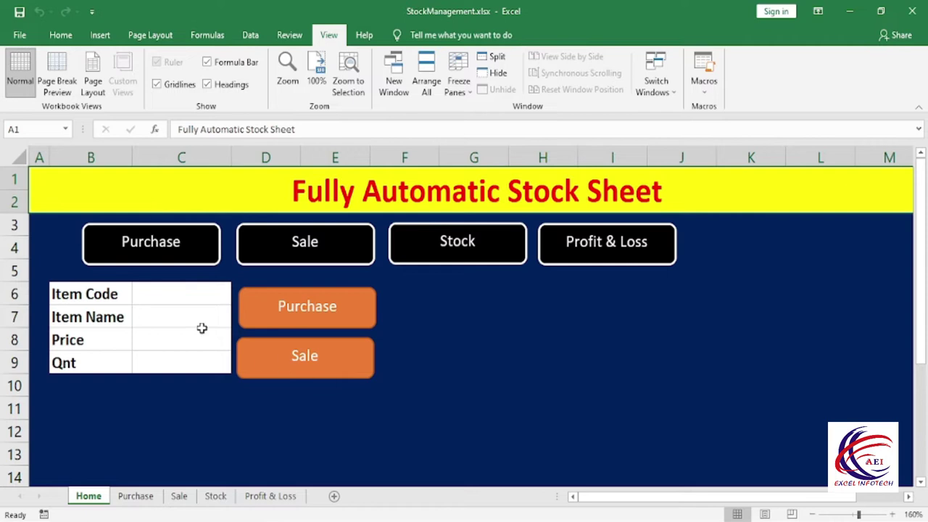
Step: Enter a new form entry: item code 101, Apple, price 40000, quantity 5
click(177, 299)
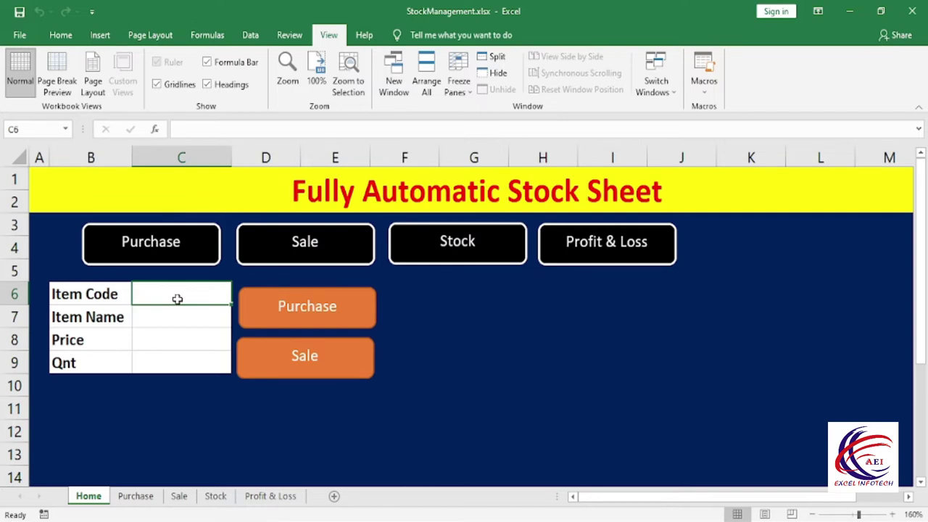
text(101)
key(Return)
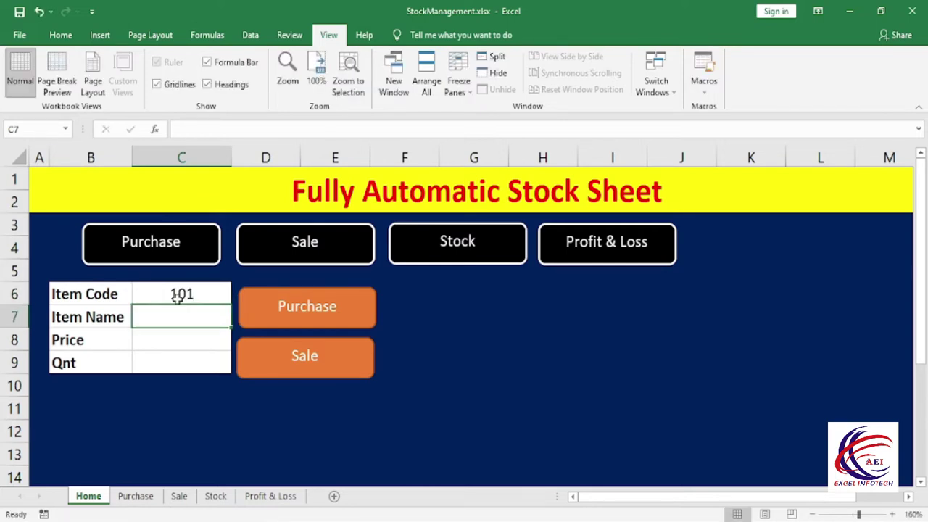
text(Apple)
key(Return)
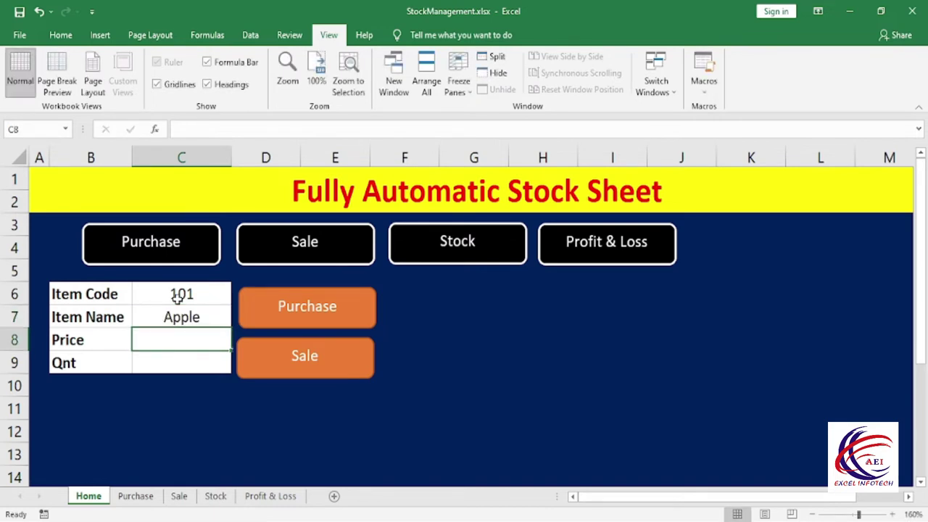
text(40)
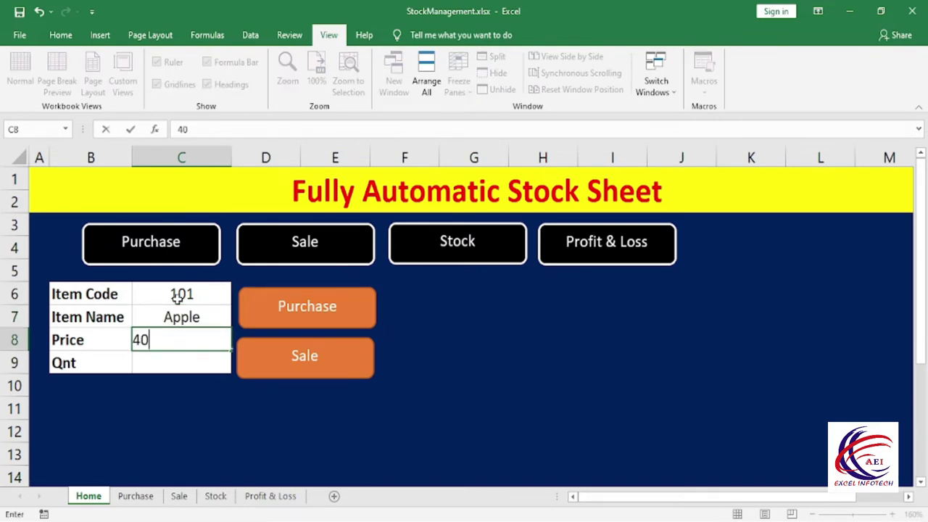
text(000)
key(Return)
text(5)
click(152, 430)
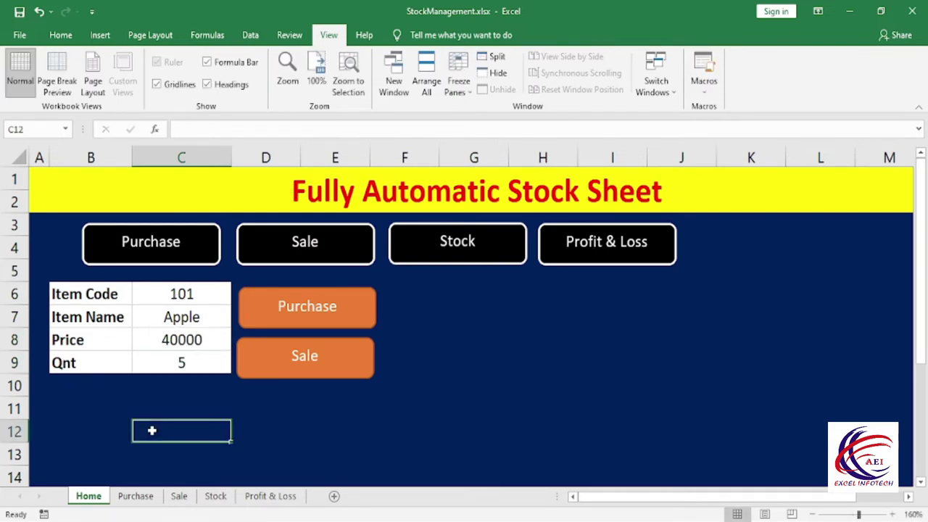
Step: Run the Sale macro, verify the Apple sale row totals 200000, then return Home
click(304, 356)
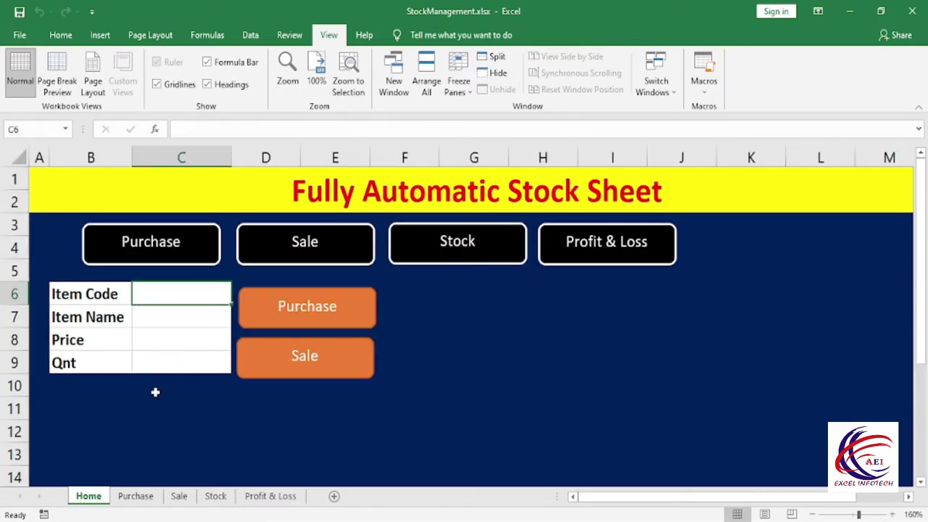
click(314, 250)
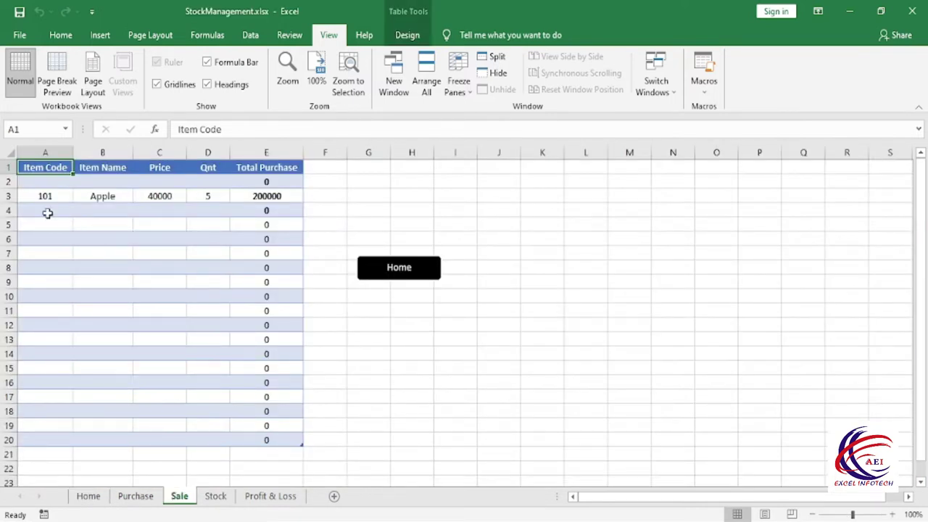
drag(40, 201, 212, 195)
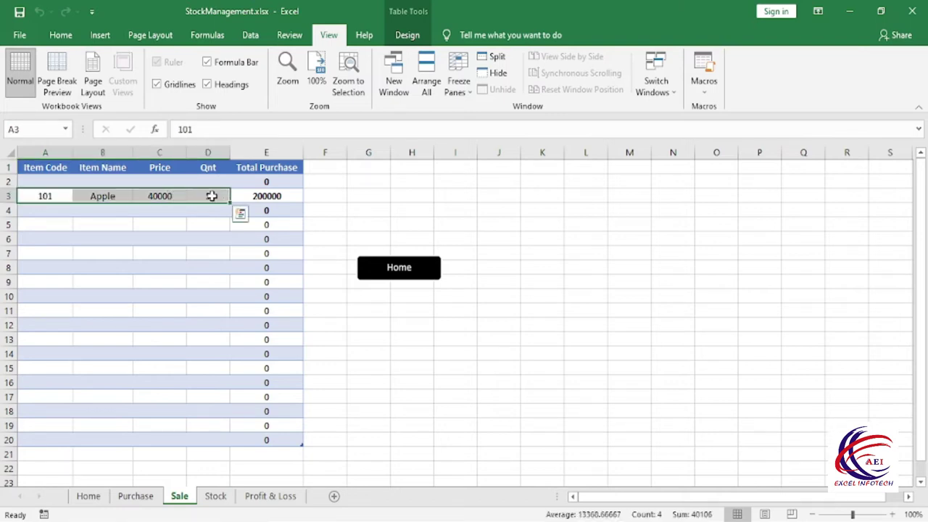
click(267, 196)
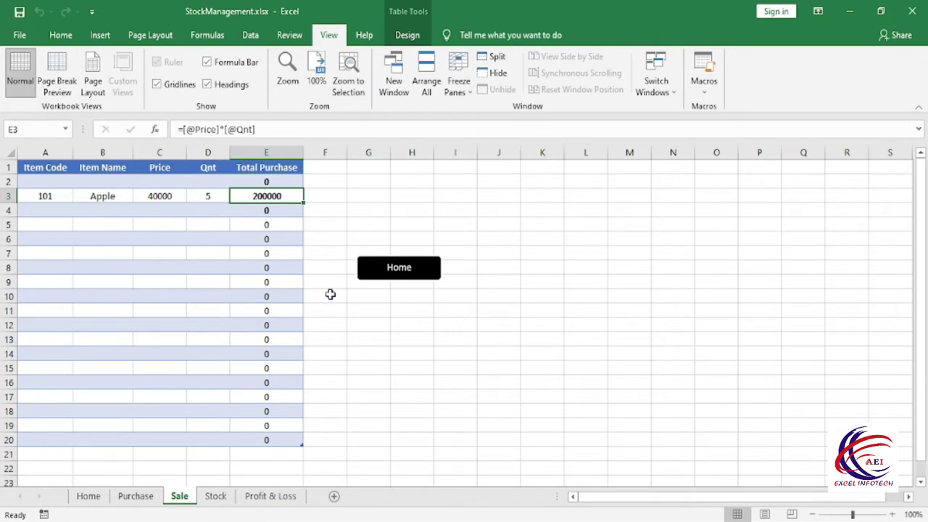
click(403, 269)
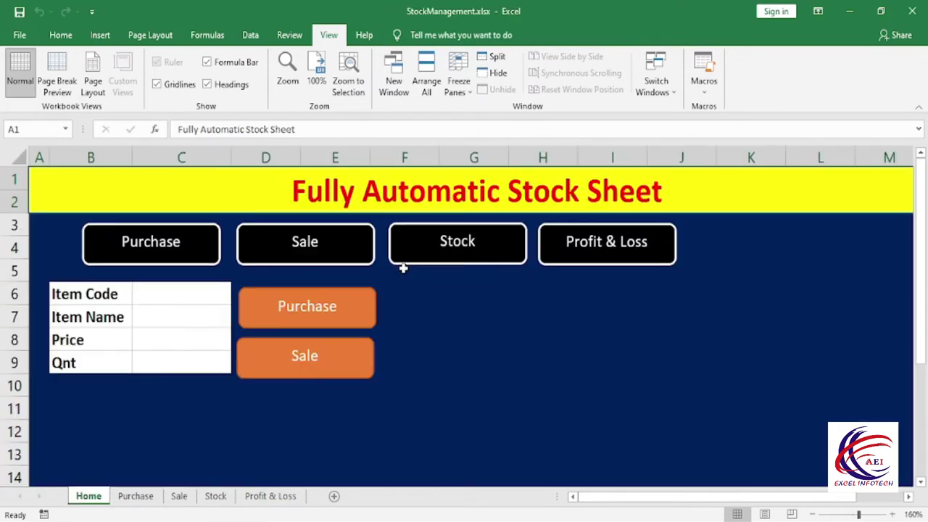
Step: On the Stock sheet, inspect Apple's Stock SUMIF and Remember IF formulas
click(457, 251)
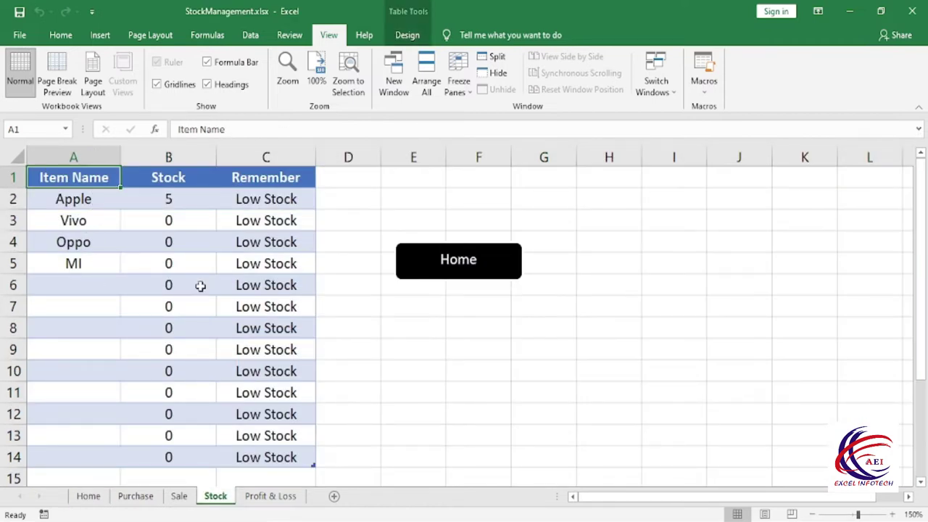
click(71, 202)
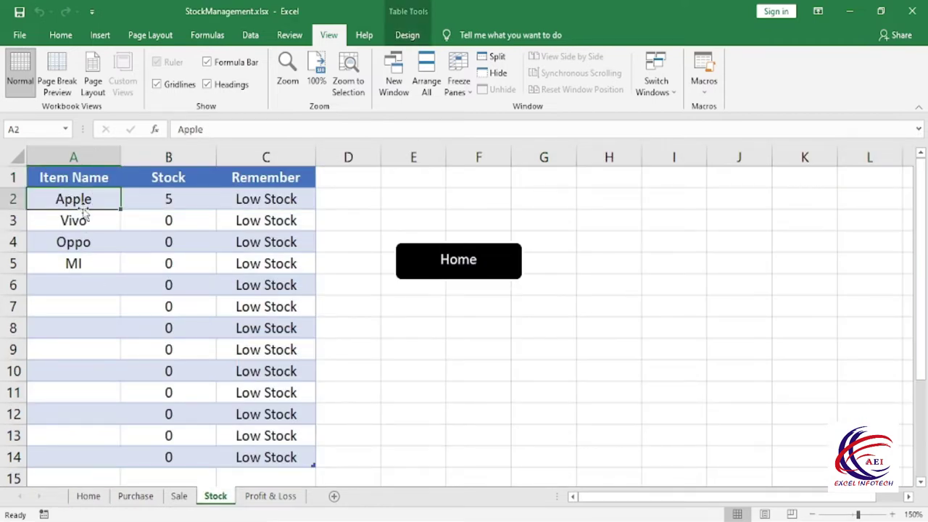
click(166, 203)
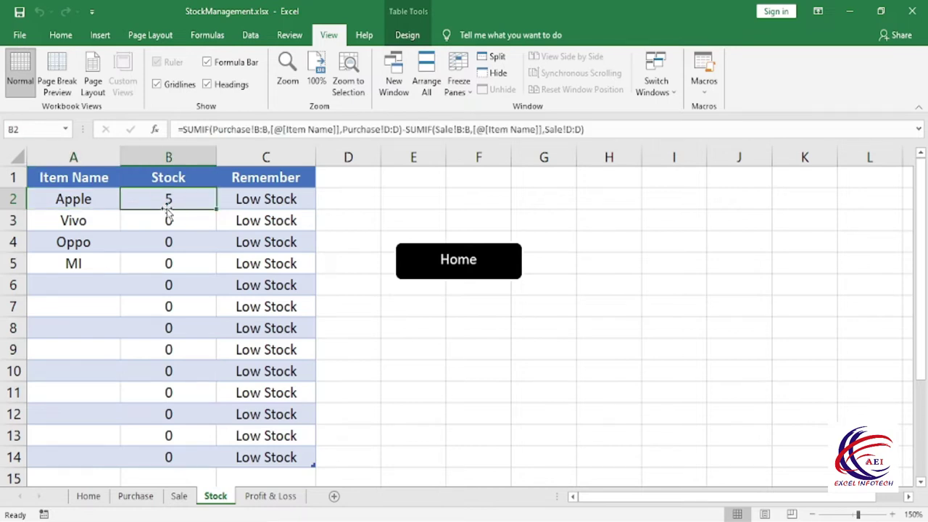
click(244, 201)
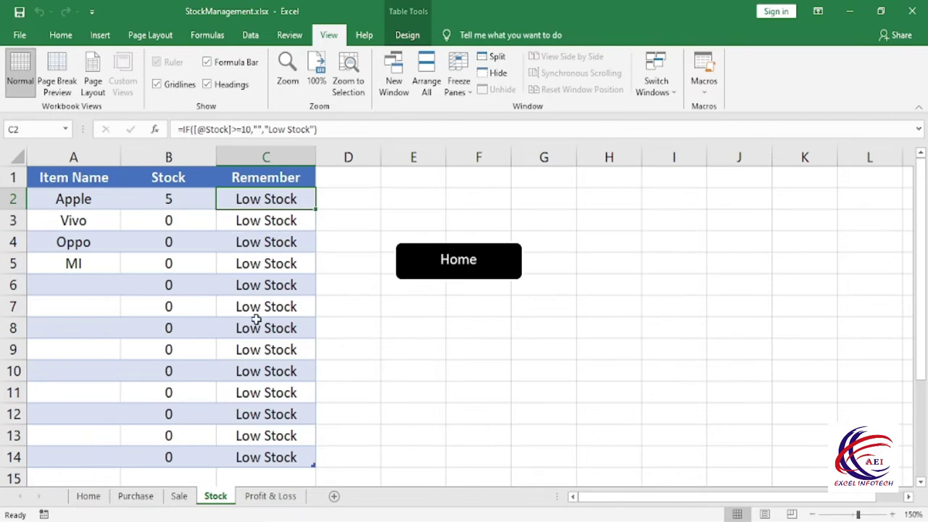
click(166, 200)
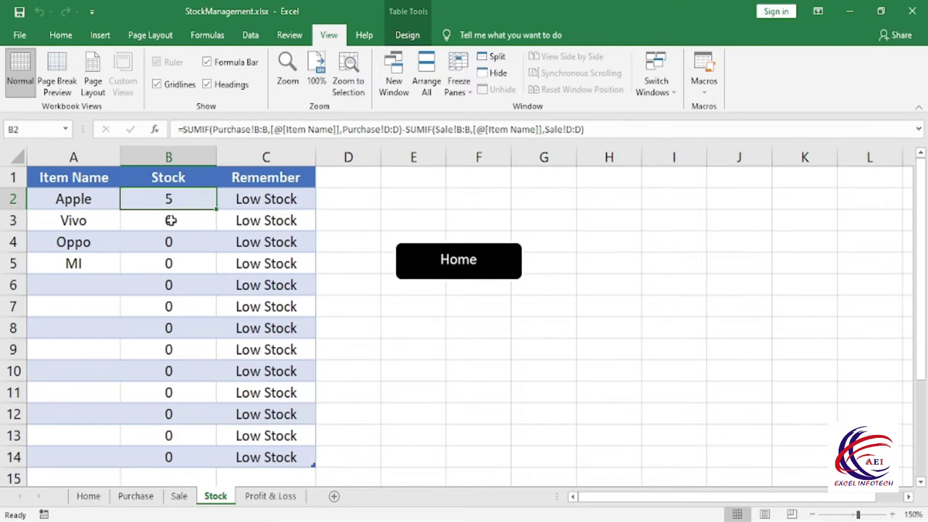
click(280, 203)
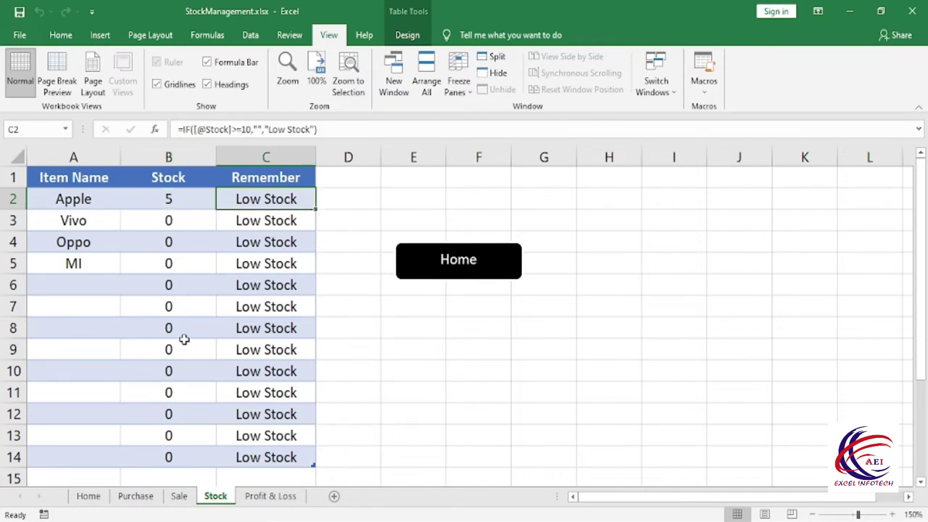
Step: Test the Low Stock flag by setting B7's stock to 11, then back to 0
click(167, 308)
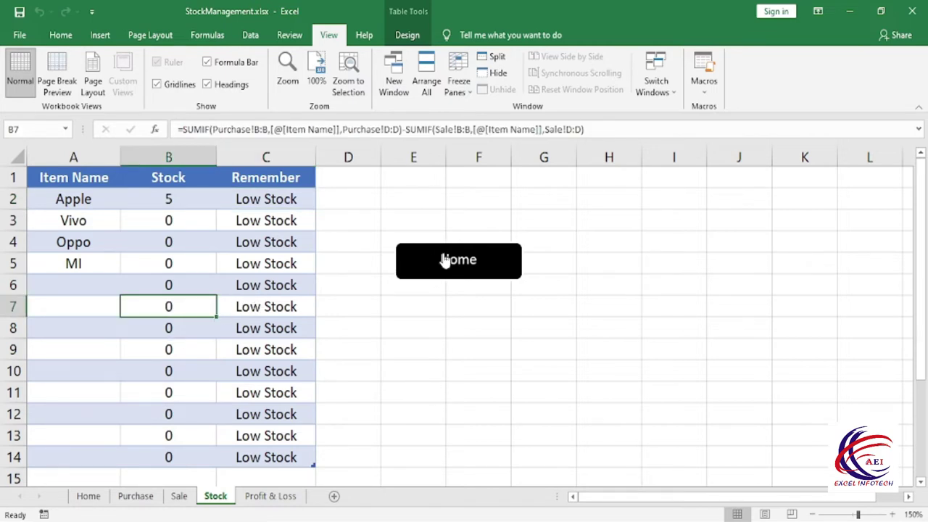
text(11)
key(Return)
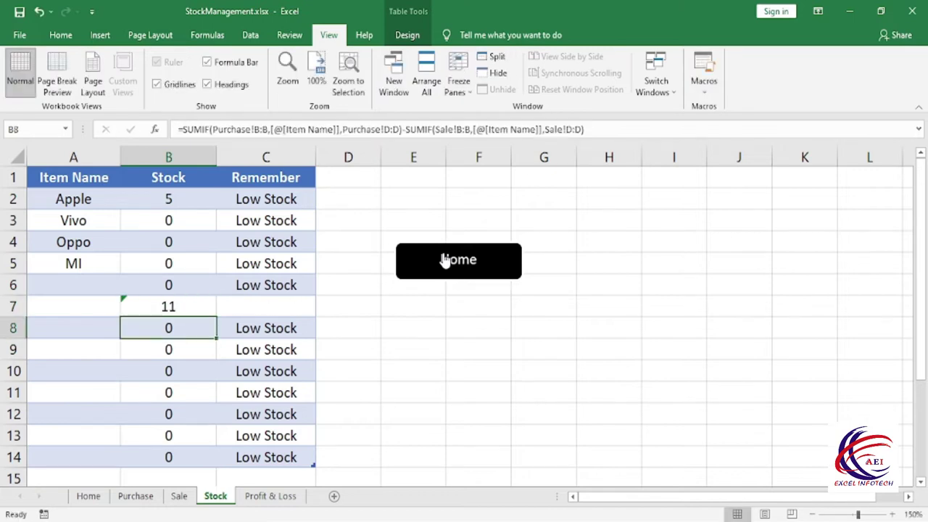
click(260, 309)
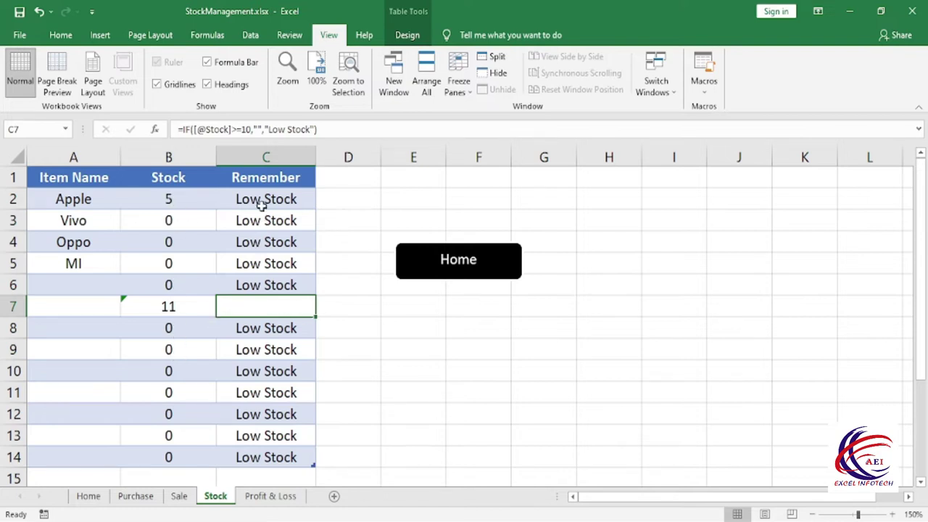
click(161, 307)
text(0)
key(Return)
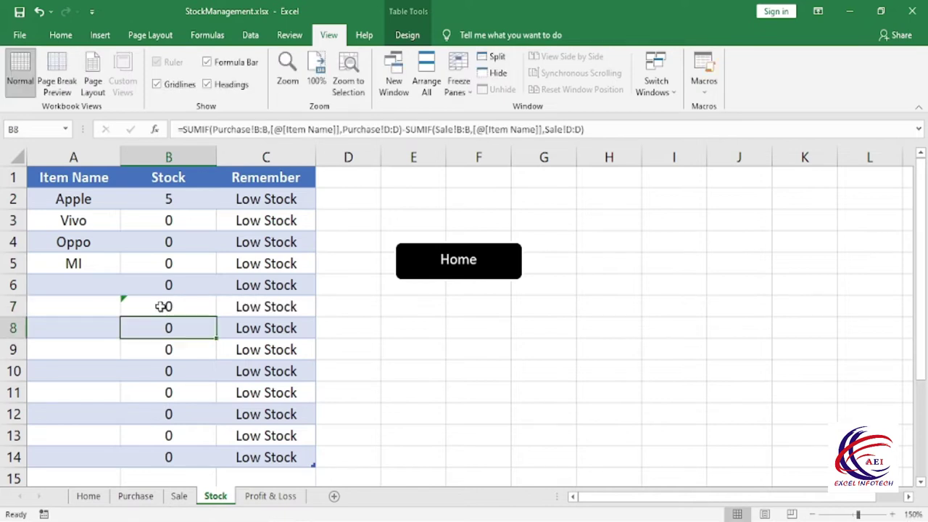
click(138, 354)
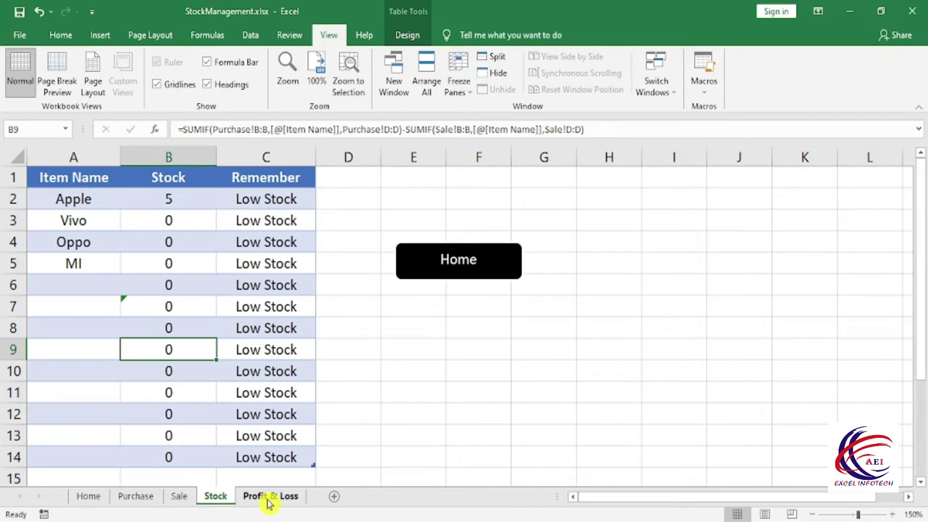
Step: Open the Profit & Loss sheet from Home and inspect Apple's Total Sale and Net Profit formulas
click(456, 270)
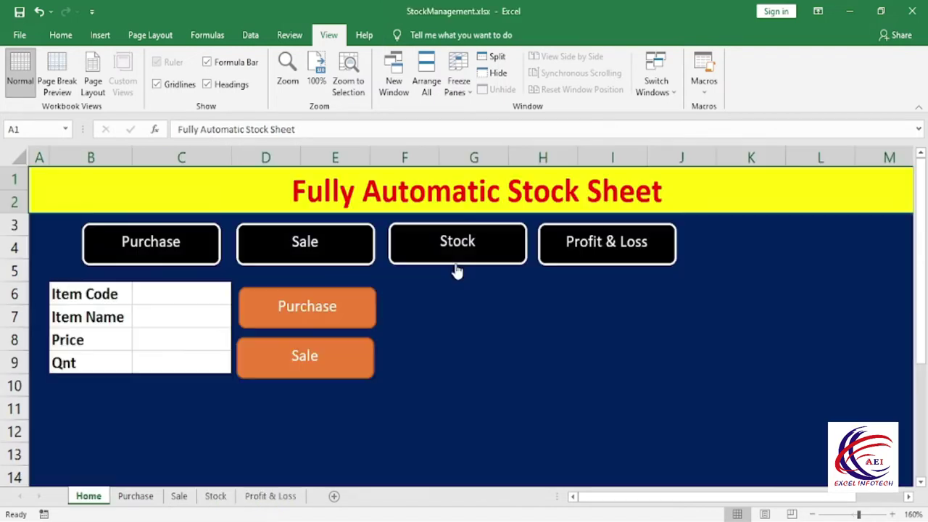
click(608, 240)
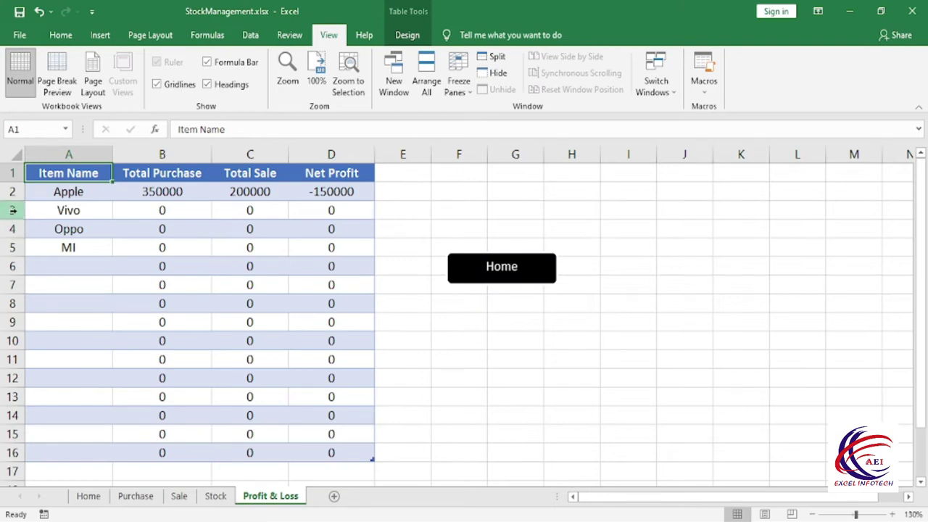
click(64, 192)
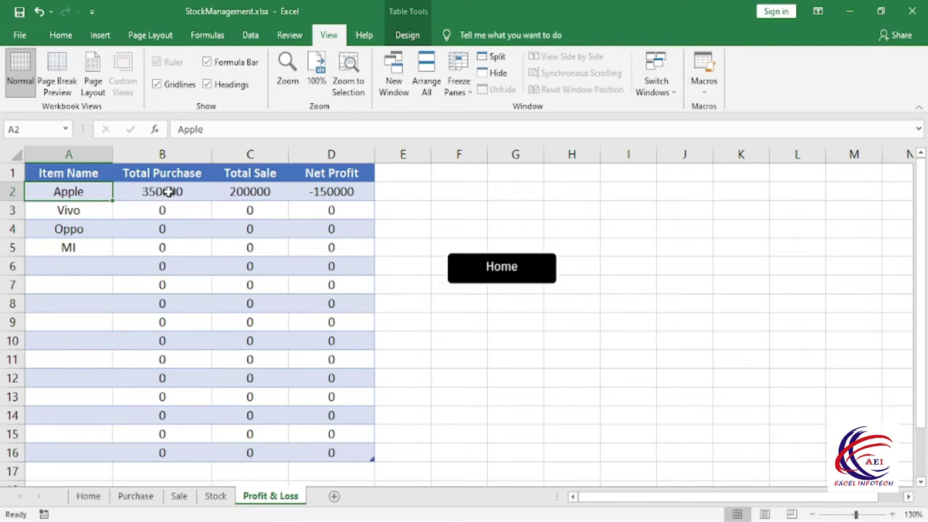
click(246, 193)
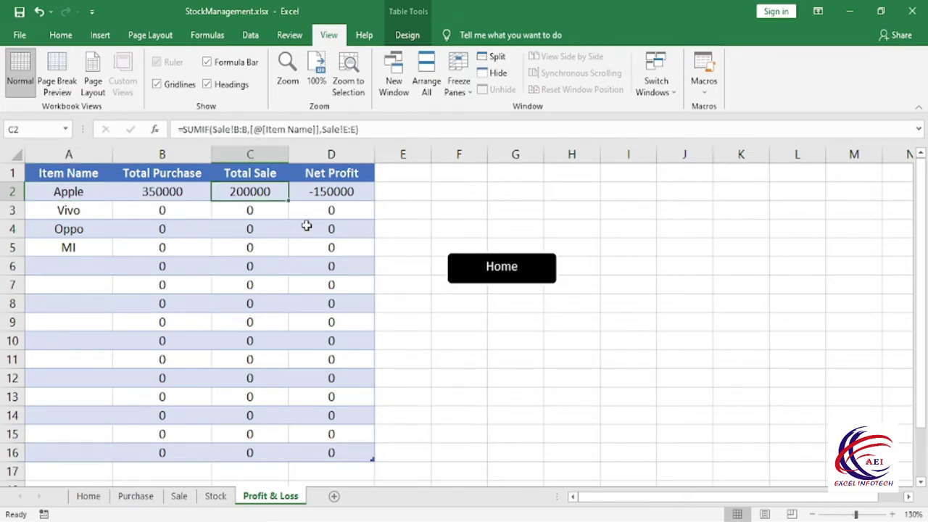
click(335, 193)
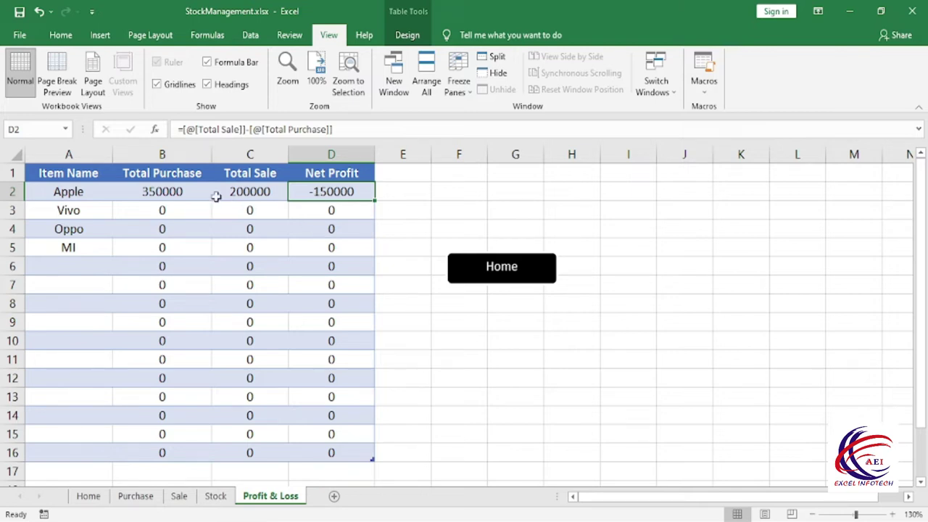
click(230, 193)
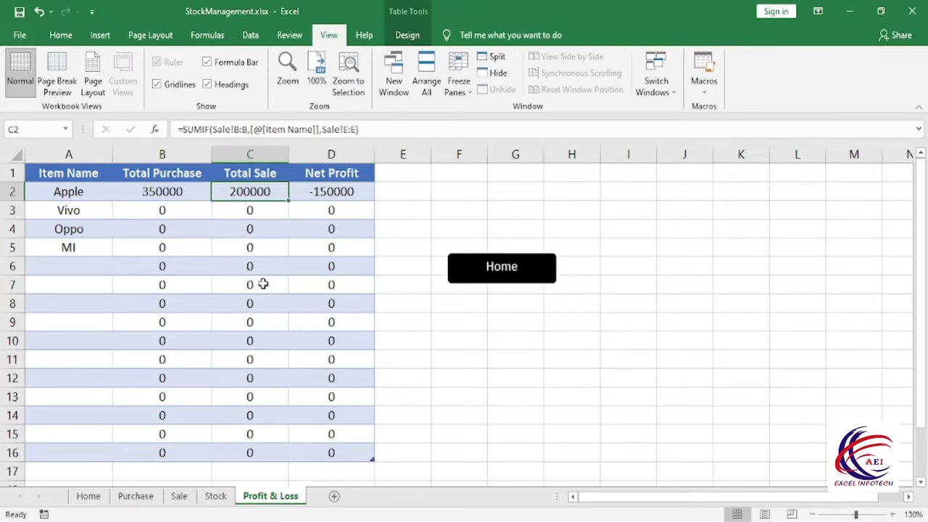
click(330, 194)
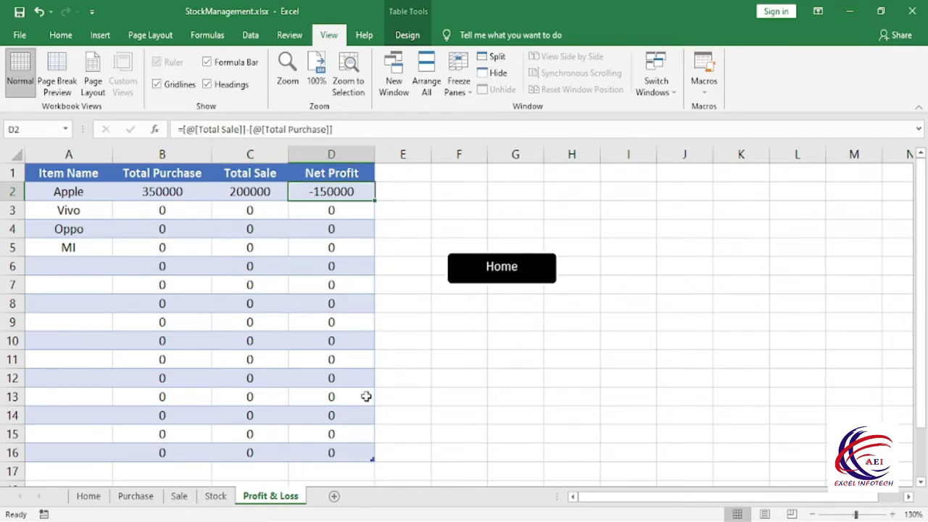
Step: Change Apple's sale quantity in D3 to 10, totalling 400000, then return Home
click(185, 497)
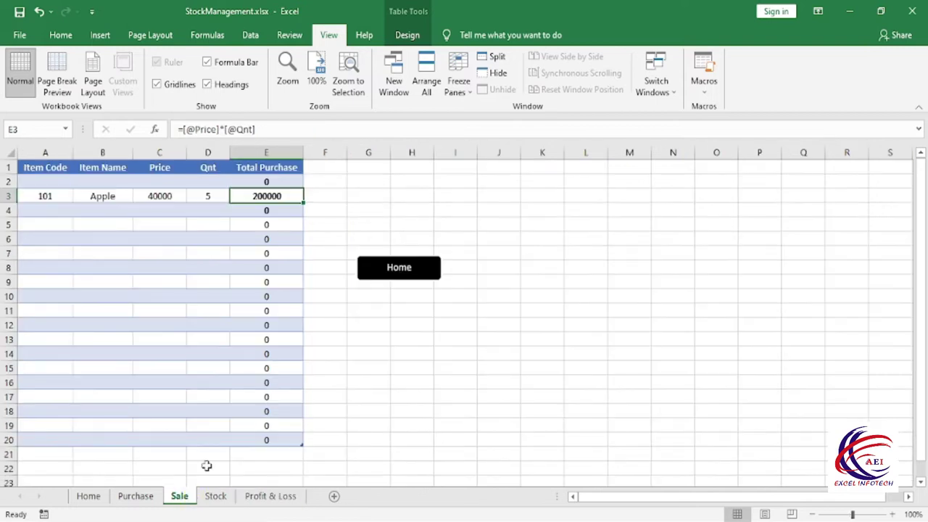
click(208, 196)
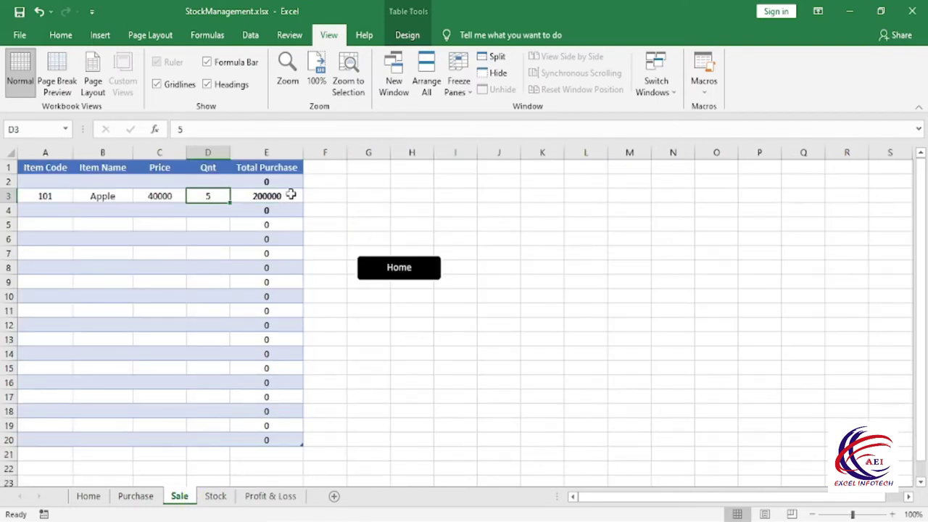
text(10)
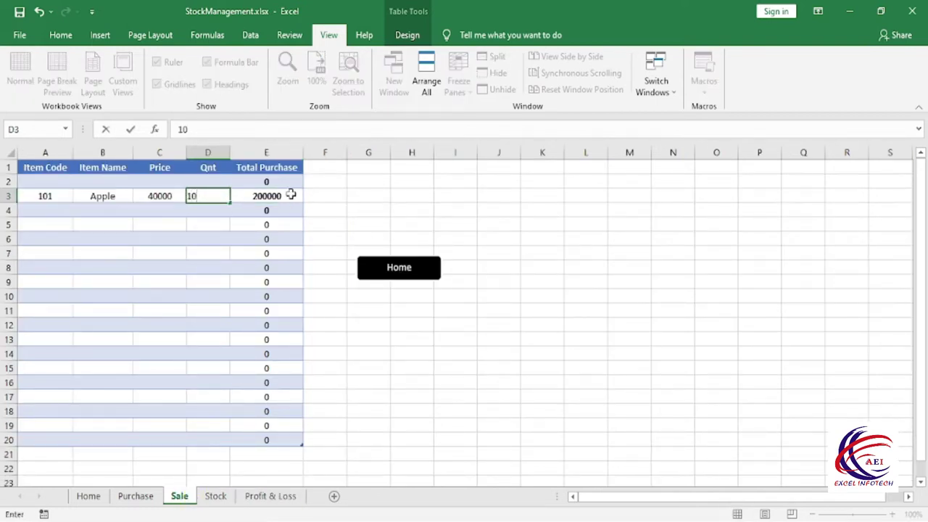
key(Return)
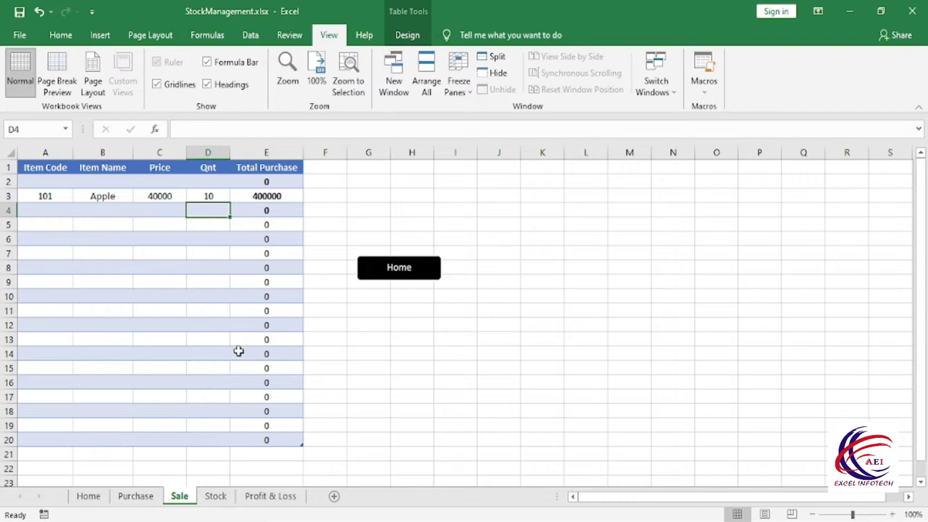
click(392, 267)
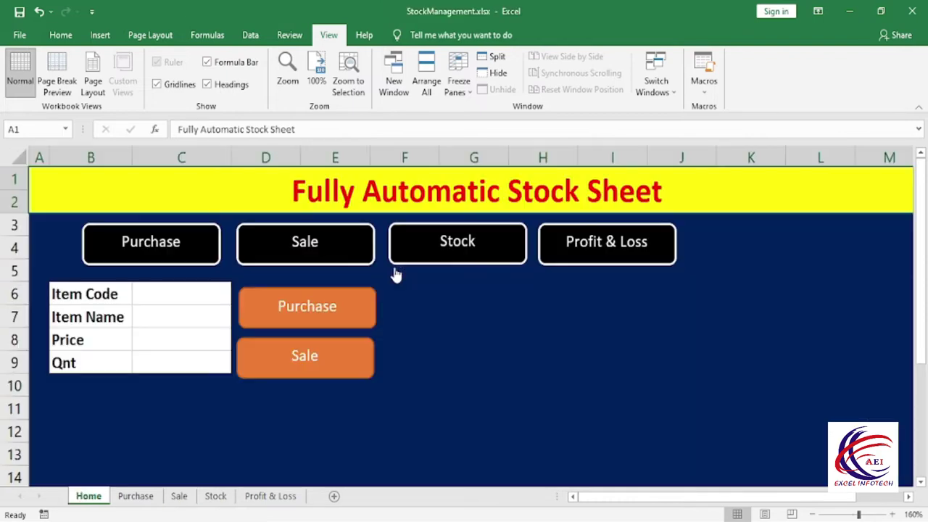
Step: Confirm Apple's net profit reads 50000 on Profit & Loss, then create new workbook Book2
click(613, 244)
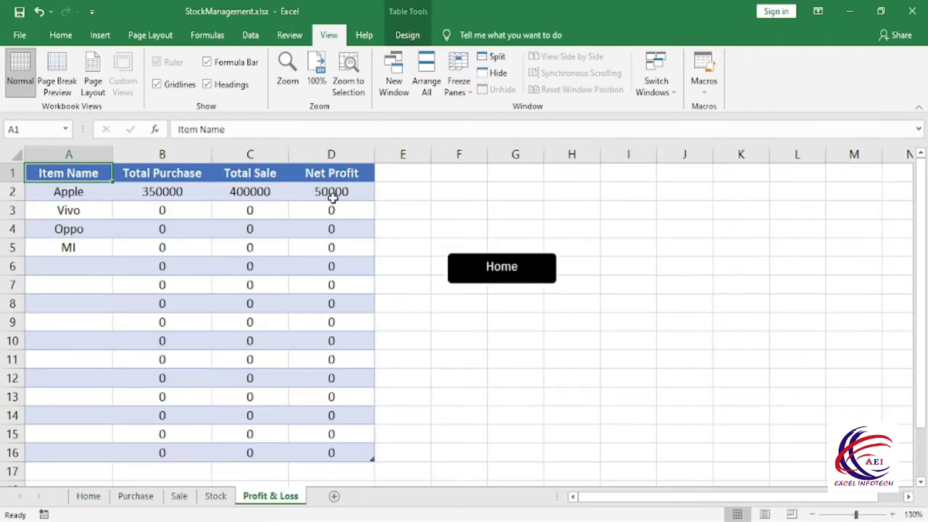
click(331, 194)
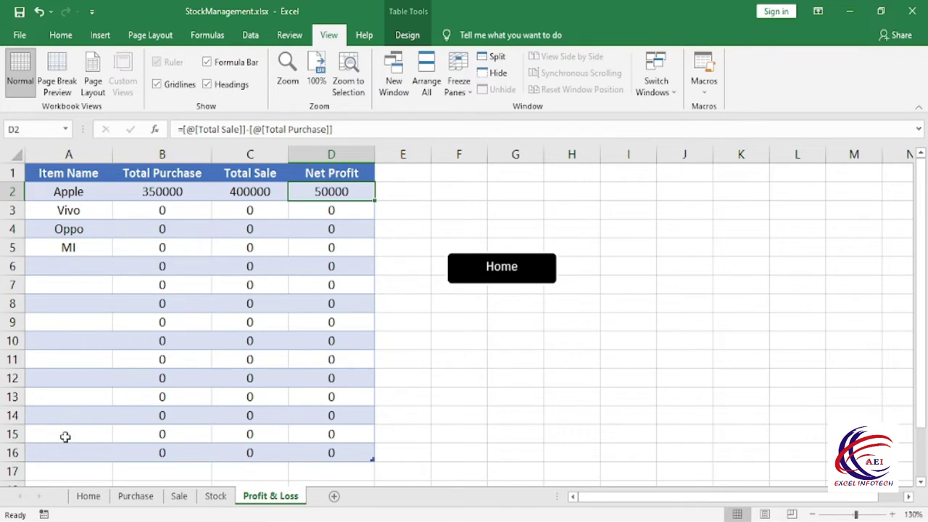
click(86, 497)
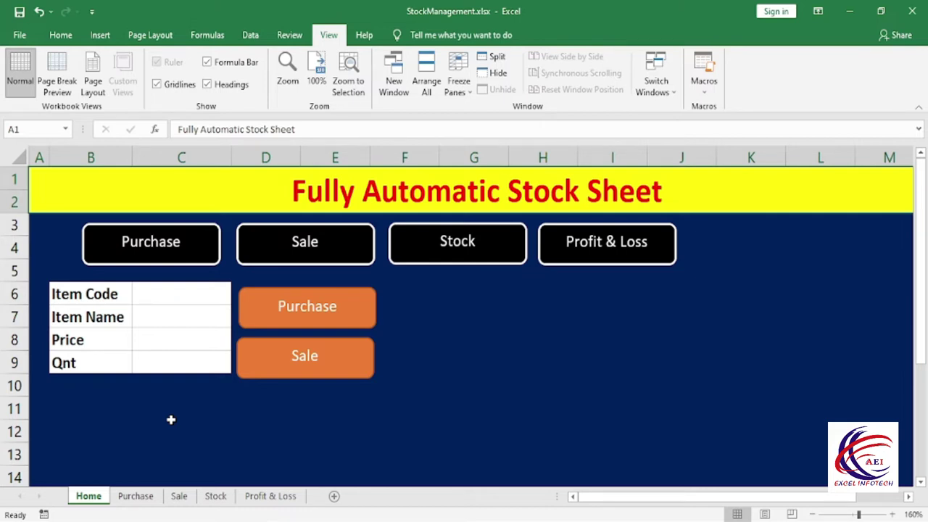
key(ctrl+n)
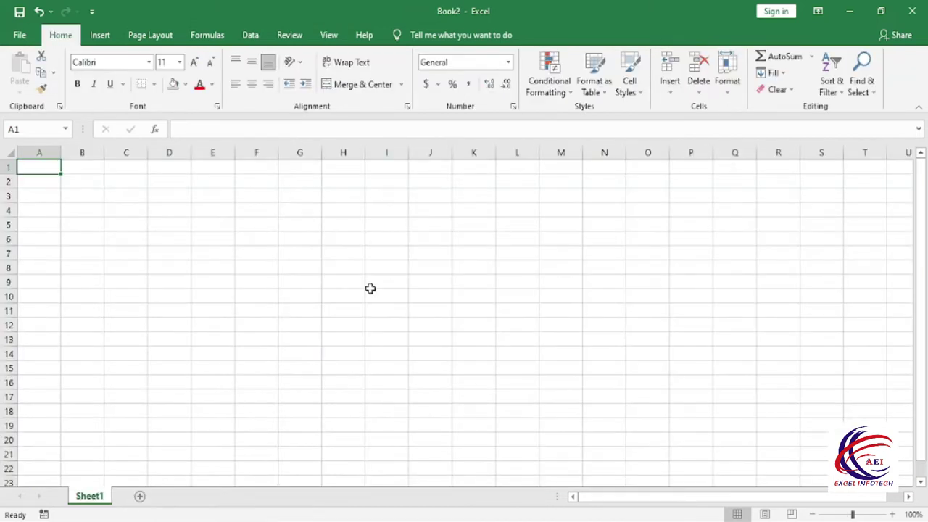
Step: Fill the cell block spanning columns A to T with light orange and zoom in
drag(38, 167, 881, 475)
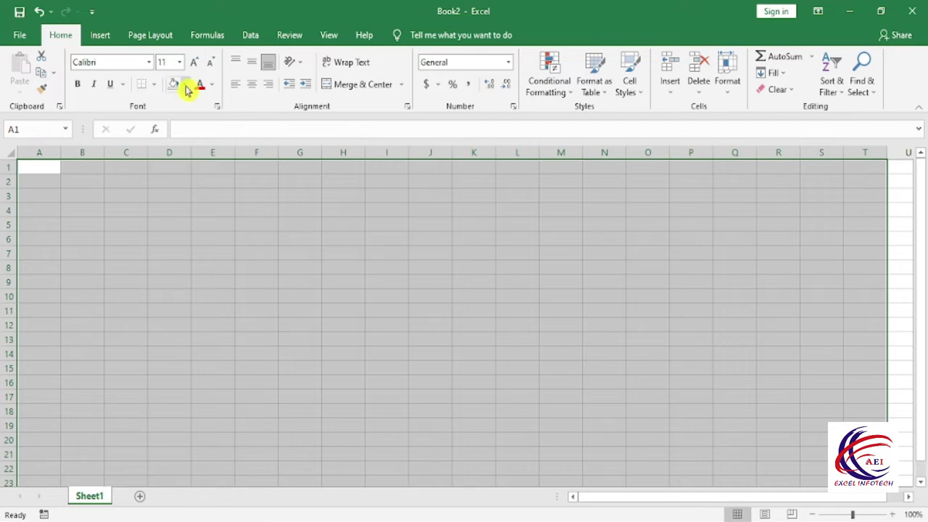
click(185, 84)
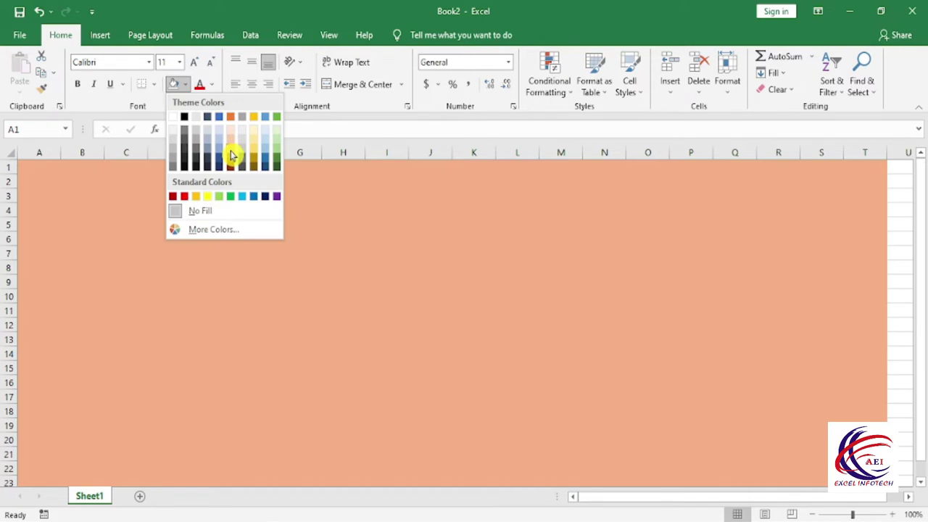
click(231, 148)
click(257, 312)
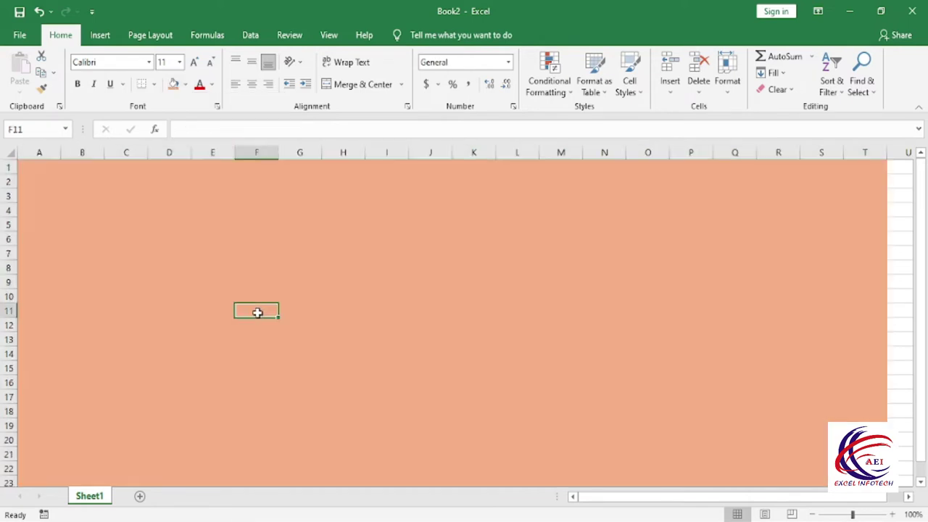
click(896, 514)
click(897, 514)
click(897, 514)
click(896, 514)
click(896, 515)
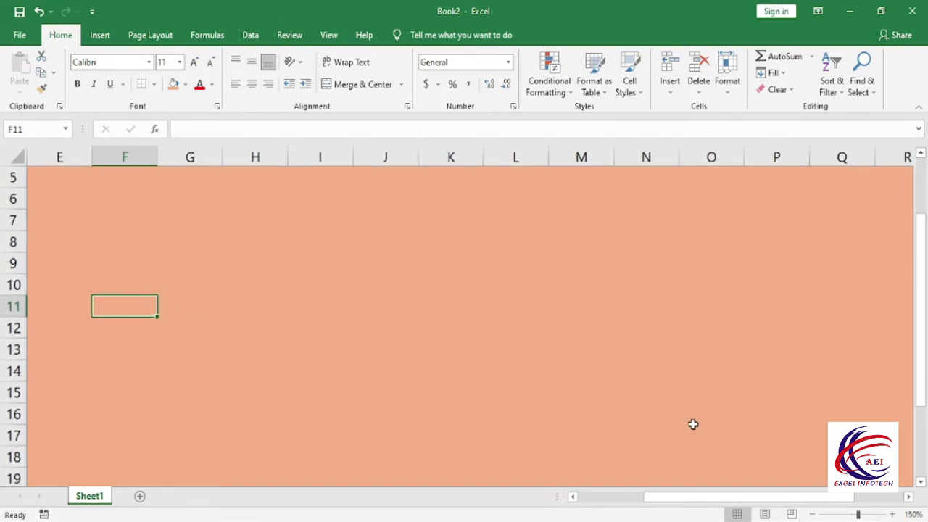
Step: Select E4:F7 and set its fill to No Fill so the form block turns white
scroll(692, 425, up, 2)
click(66, 248)
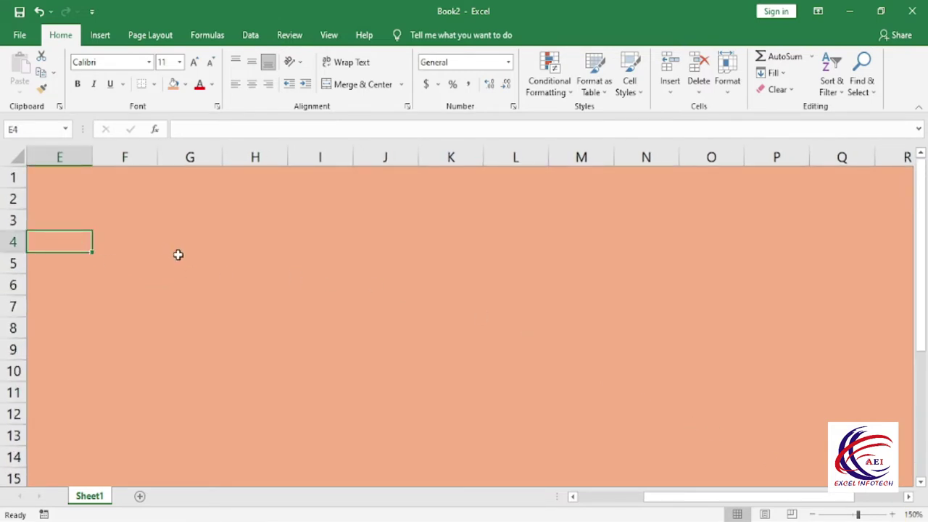
key(shift+Down)
key(shift+Down)
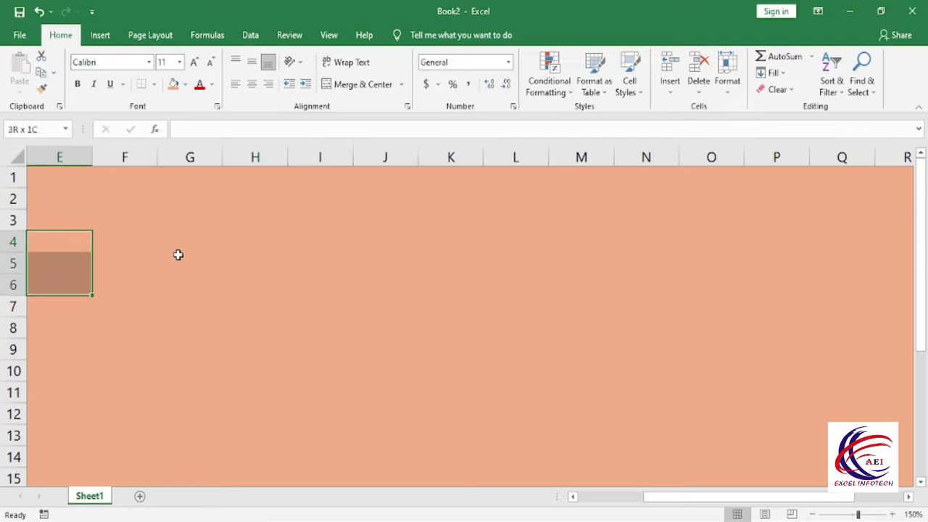
key(shift+Down)
key(shift+Right)
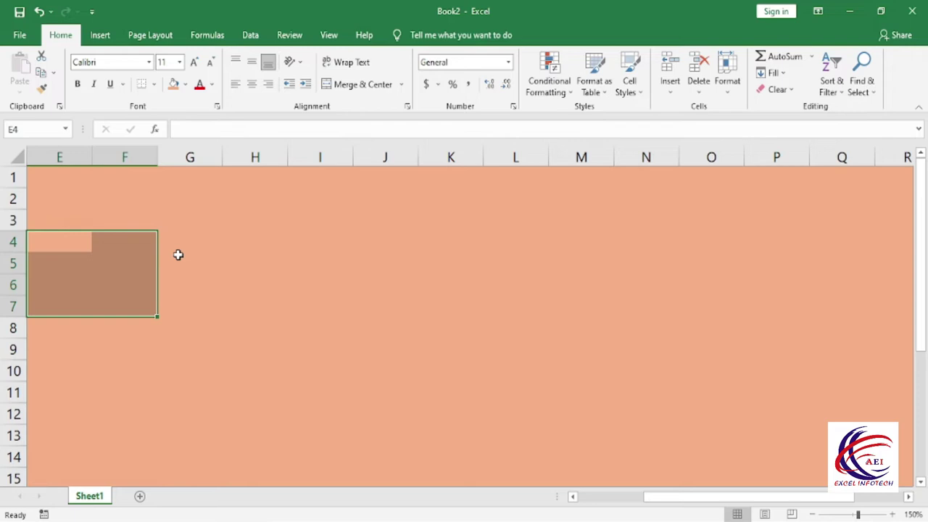
scroll(179, 255, down, 2)
scroll(149, 288, up, 2)
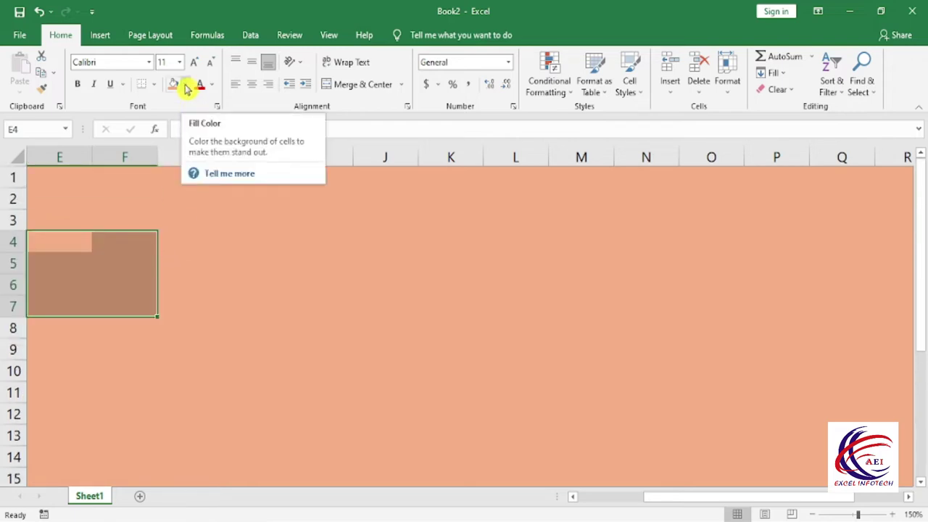
click(186, 85)
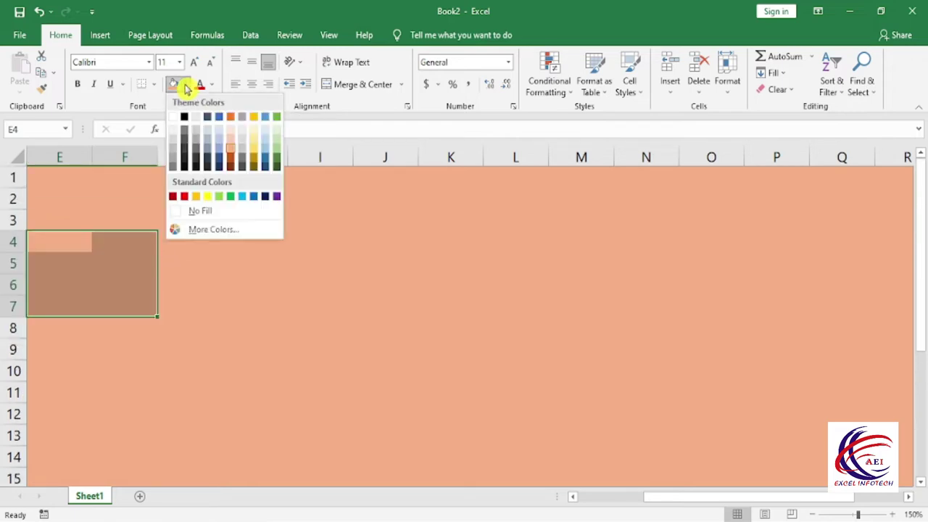
click(211, 215)
Step: Reselect the white E4:F7 block to check it, then return to cell E4
click(245, 270)
drag(72, 244, 132, 305)
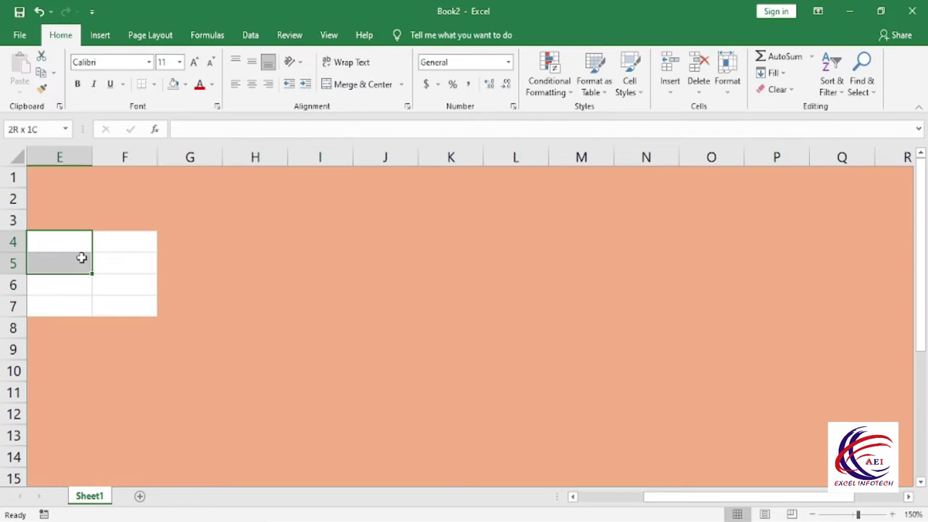
click(250, 246)
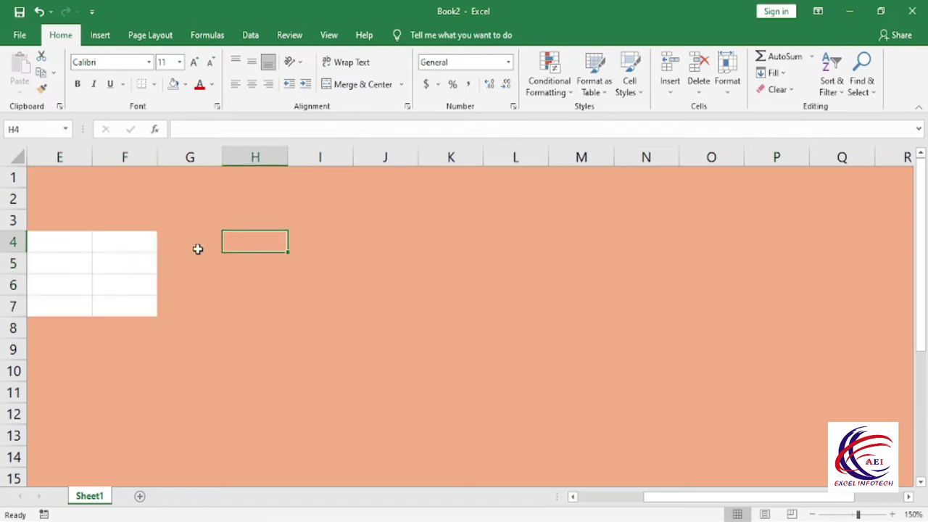
click(70, 242)
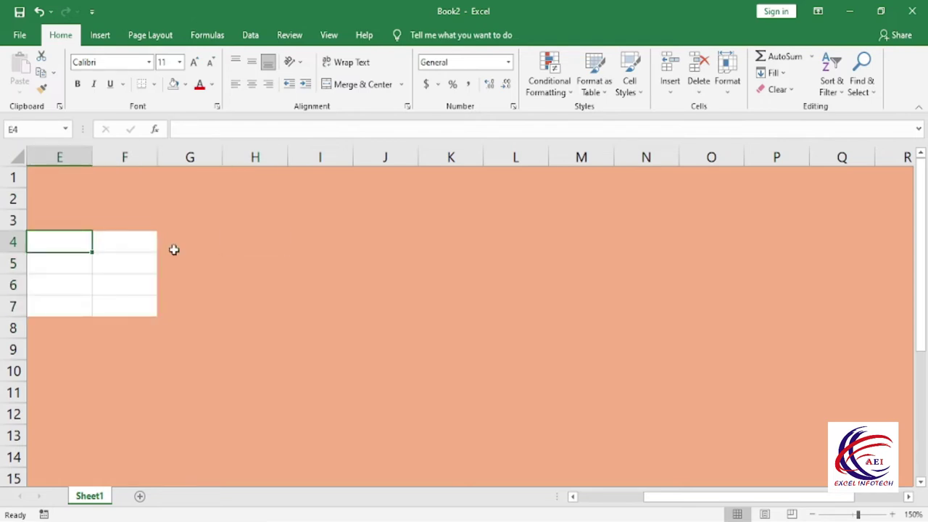
Step: Enter the labels Item Code, Item Name, Price and Qnt down E4:E7
text(I)
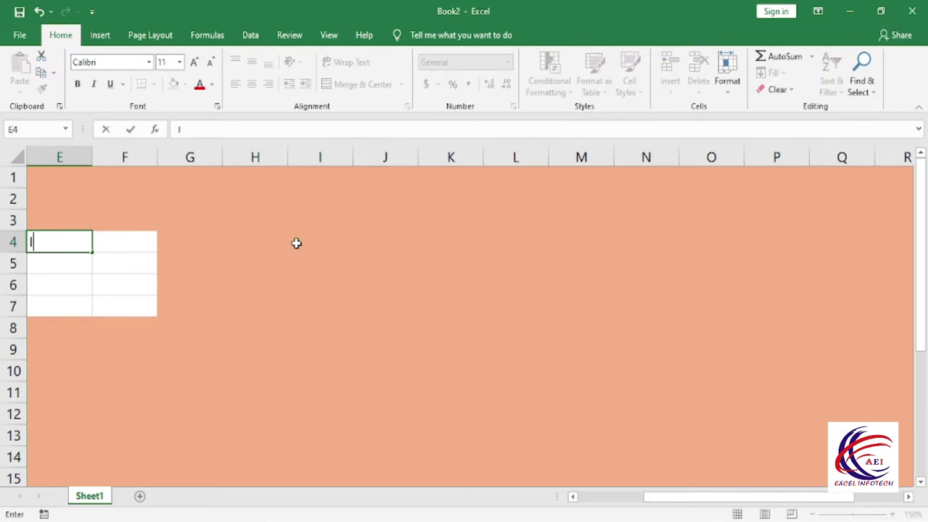
text(tem Code)
key(Return)
text(I)
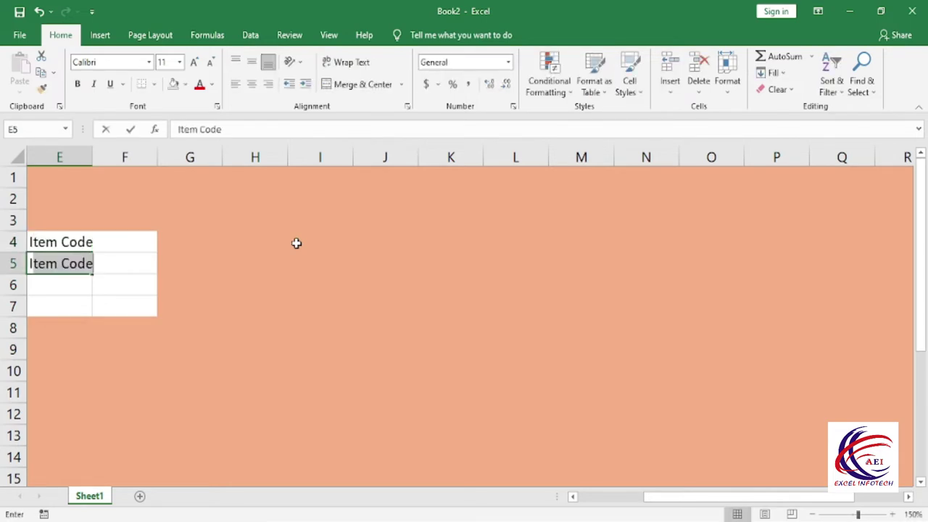
text(tem Nam)
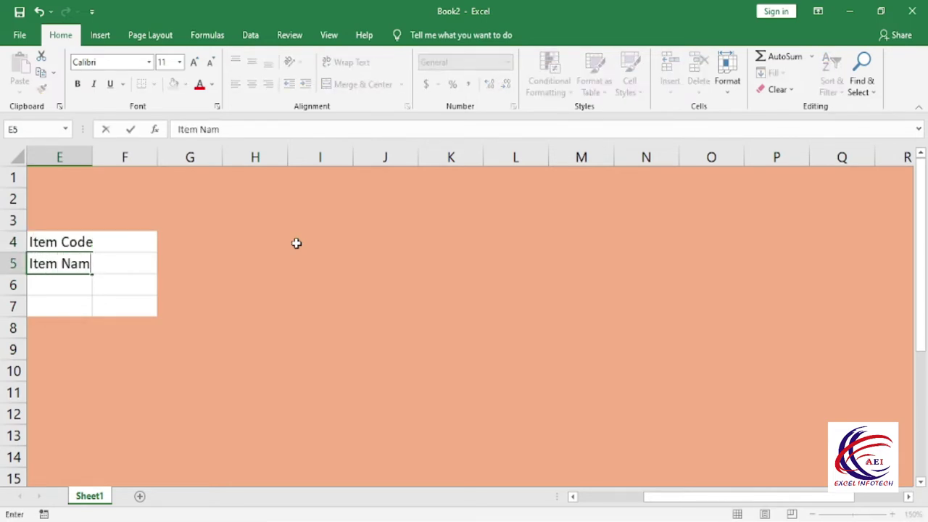
text(e)
key(Return)
text(Pr)
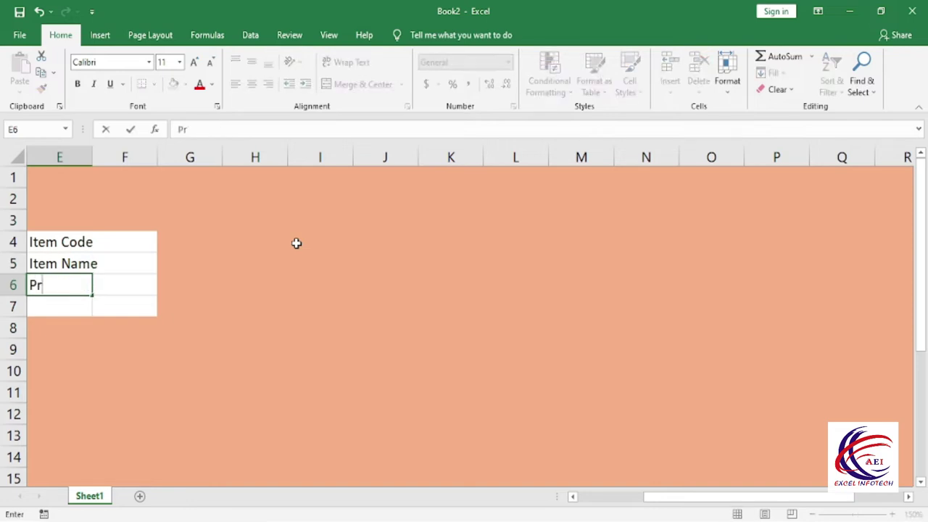
text(ice)
key(Return)
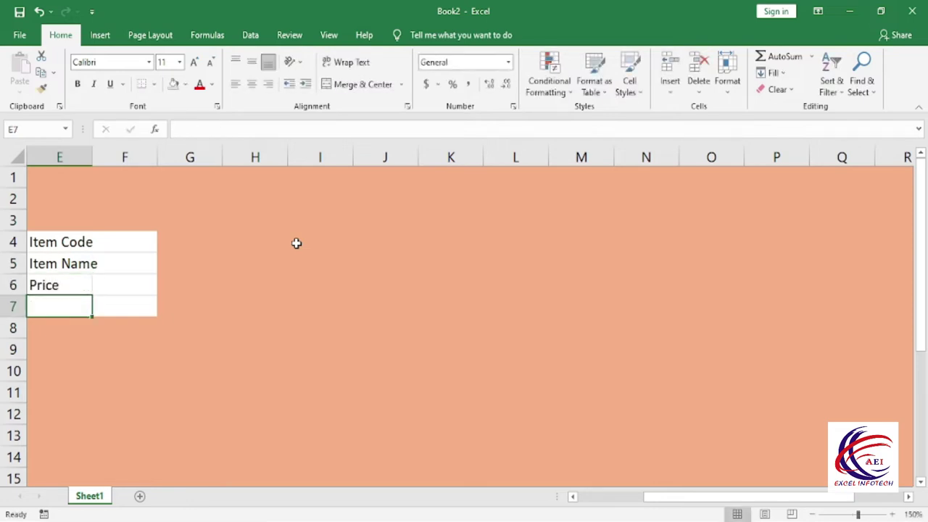
text(Qnt)
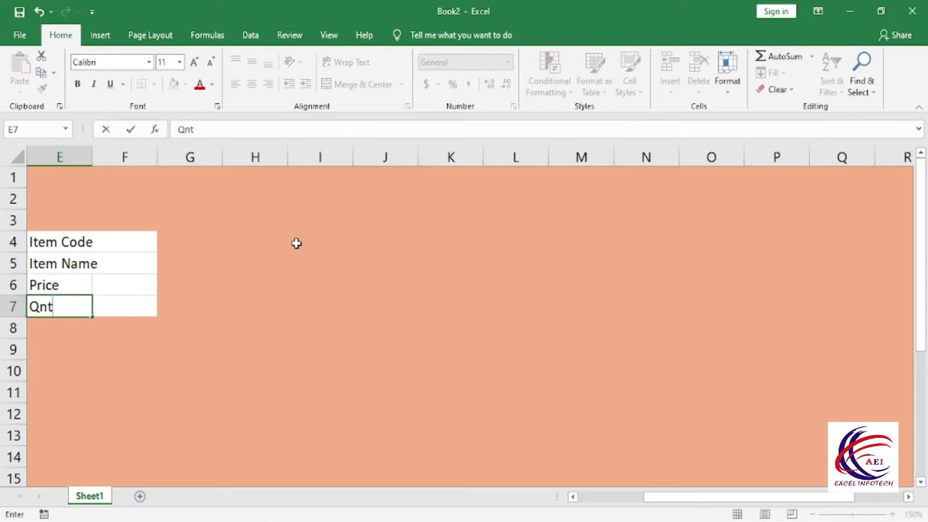
key(Return)
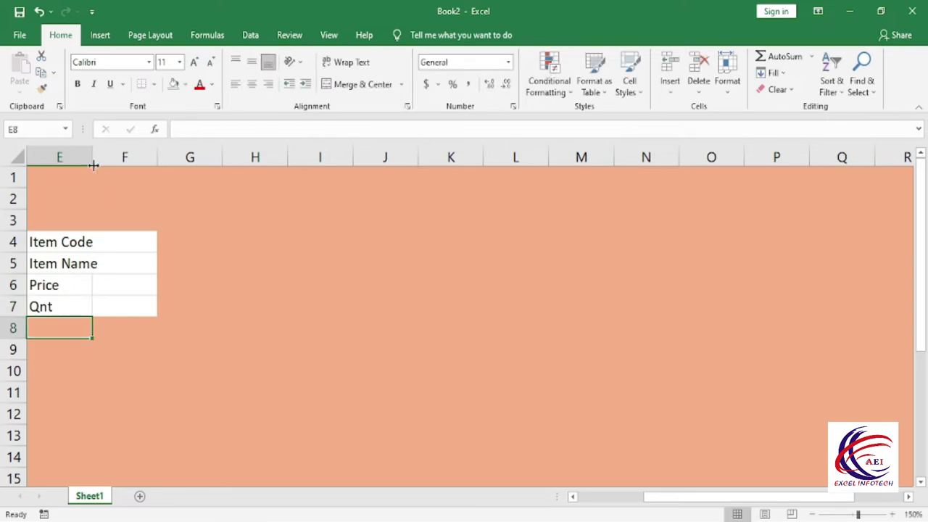
Step: Widen columns E and F to fit the form labels
drag(93, 161, 109, 161)
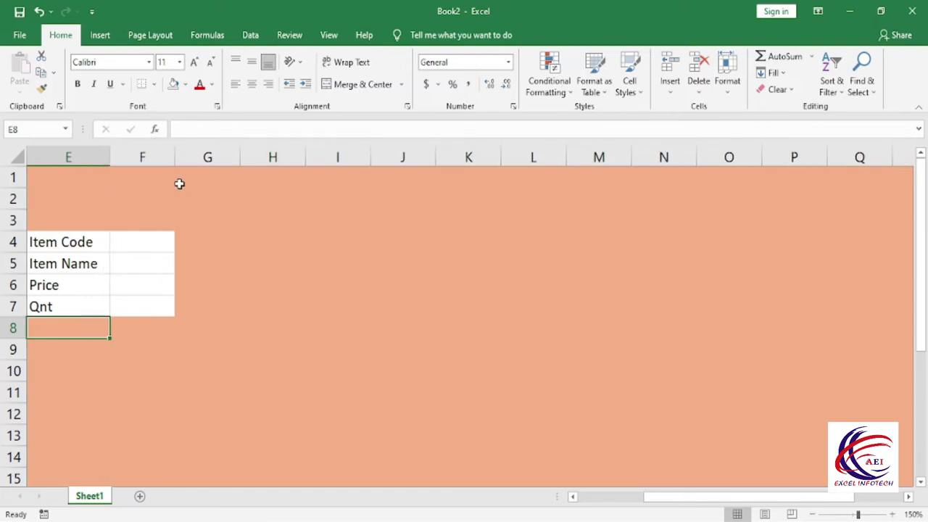
drag(173, 156, 193, 157)
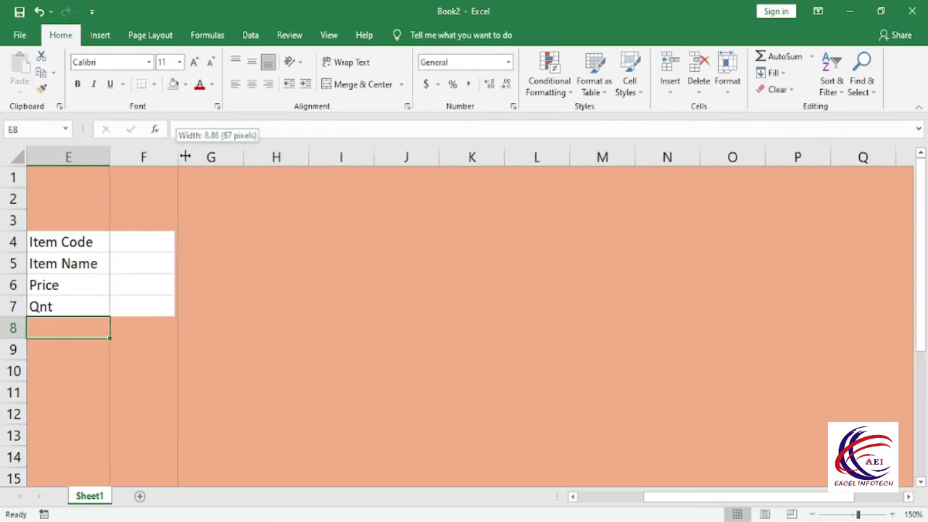
click(291, 289)
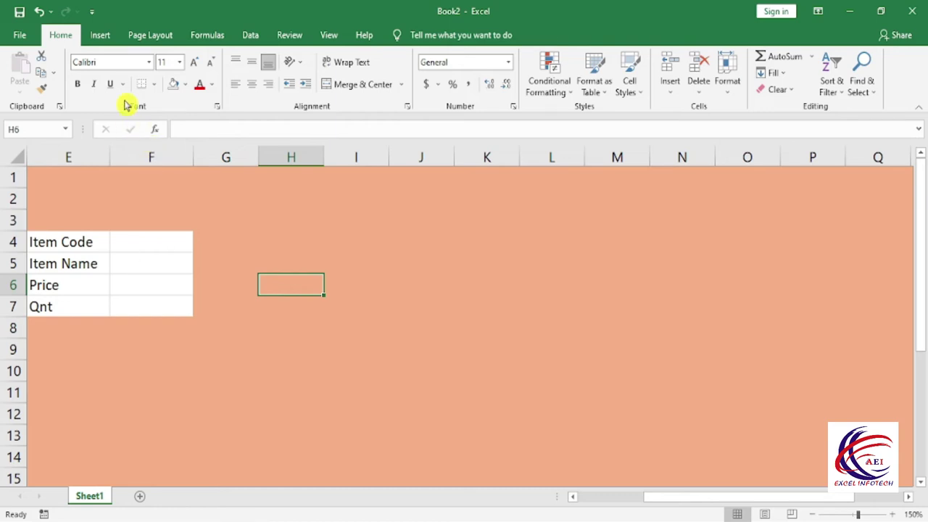
Step: Draw a rounded rectangle from the Shapes gallery over E1:F3 above the form
click(103, 42)
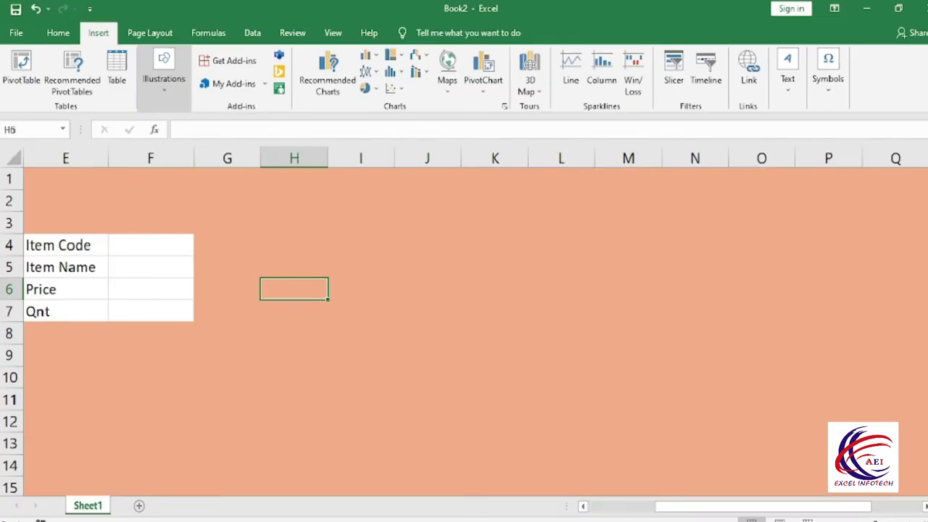
click(171, 96)
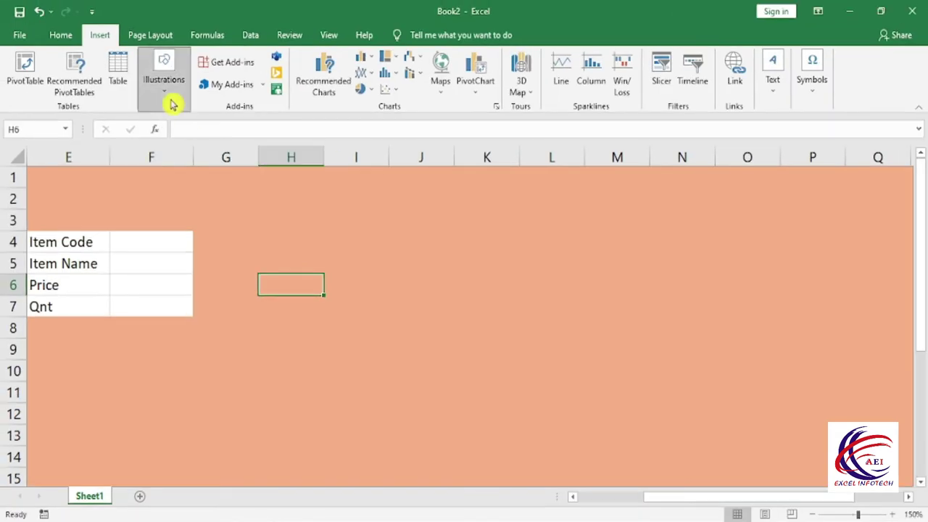
click(171, 97)
click(190, 138)
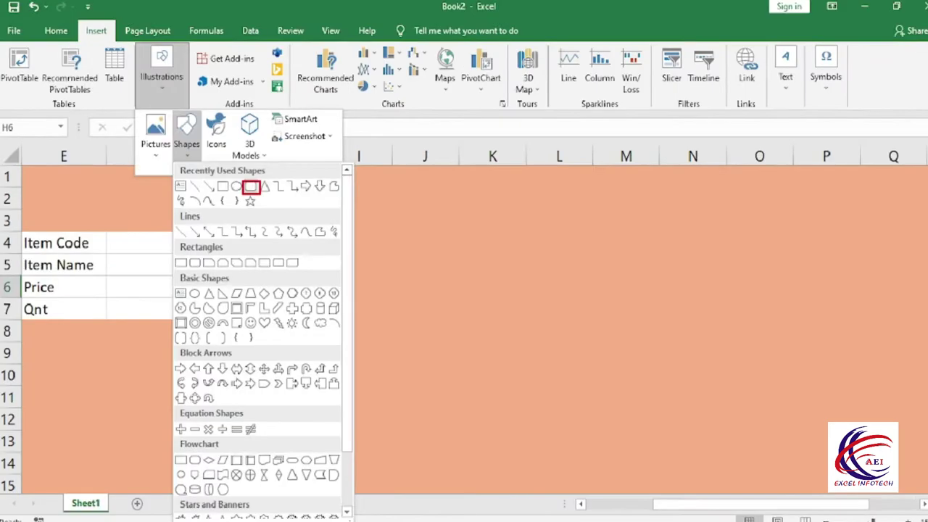
click(248, 184)
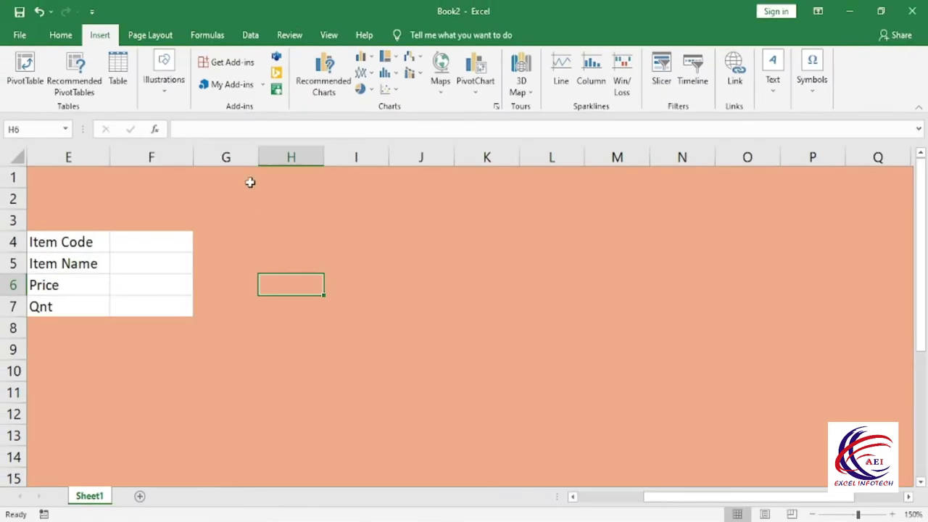
click(170, 83)
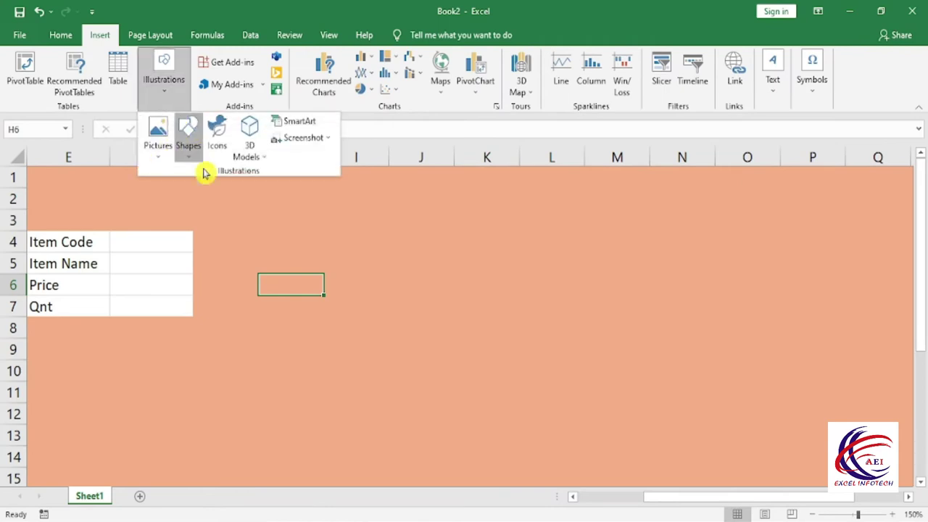
click(189, 149)
click(251, 188)
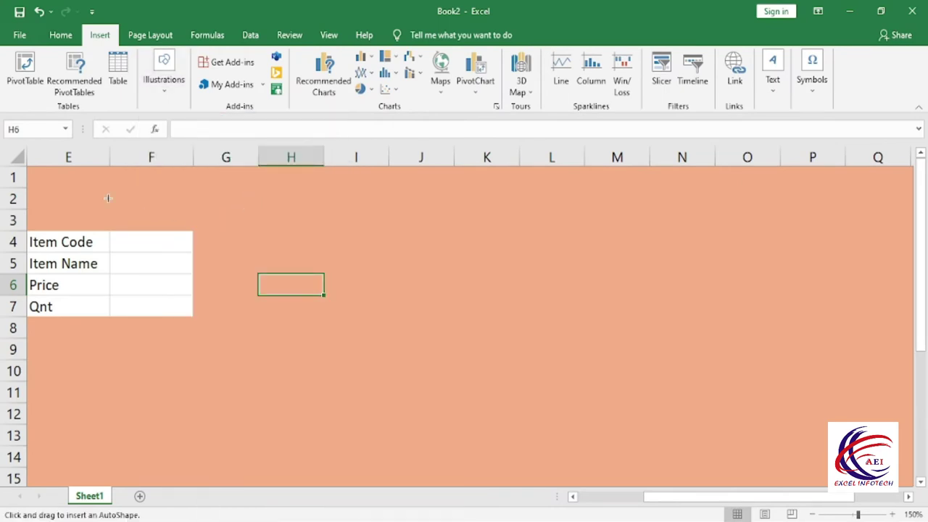
drag(40, 179, 173, 215)
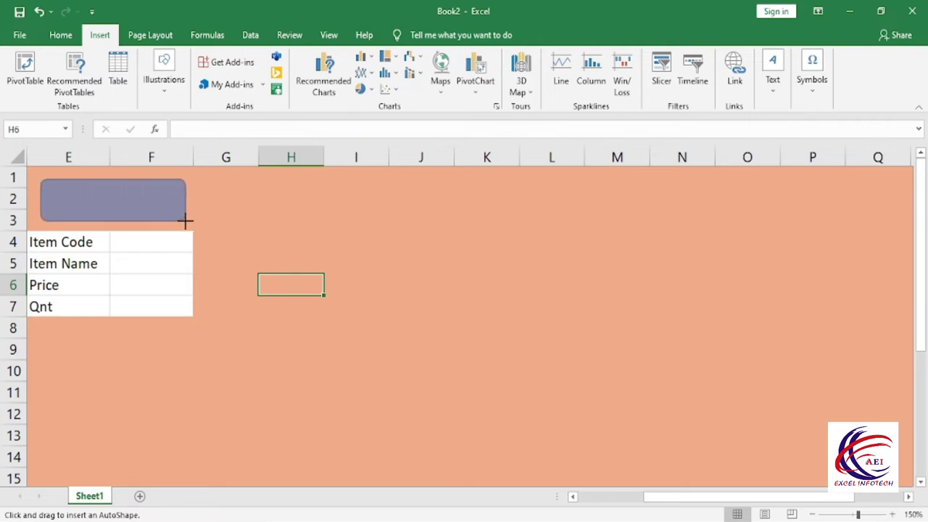
drag(173, 215, 186, 221)
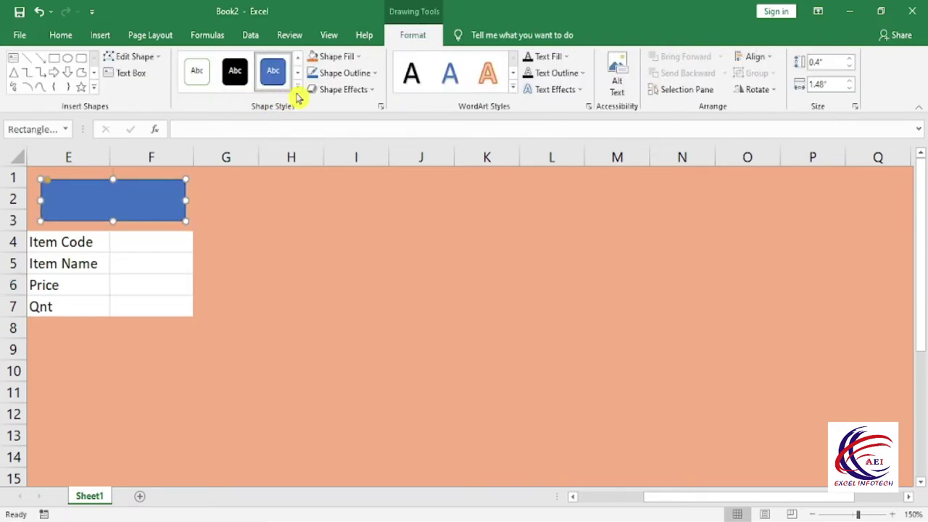
Step: Apply a black gradient shape style to the rounded rectangle
click(297, 87)
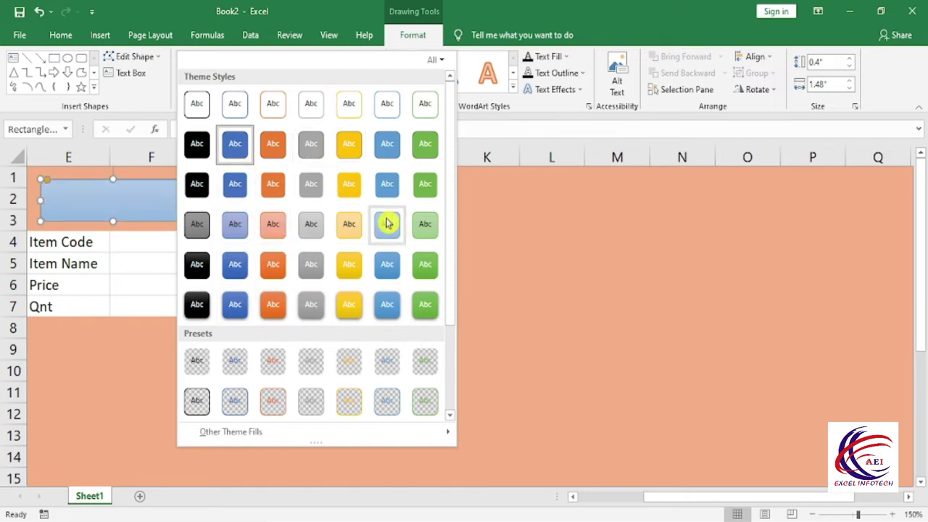
click(198, 265)
click(277, 298)
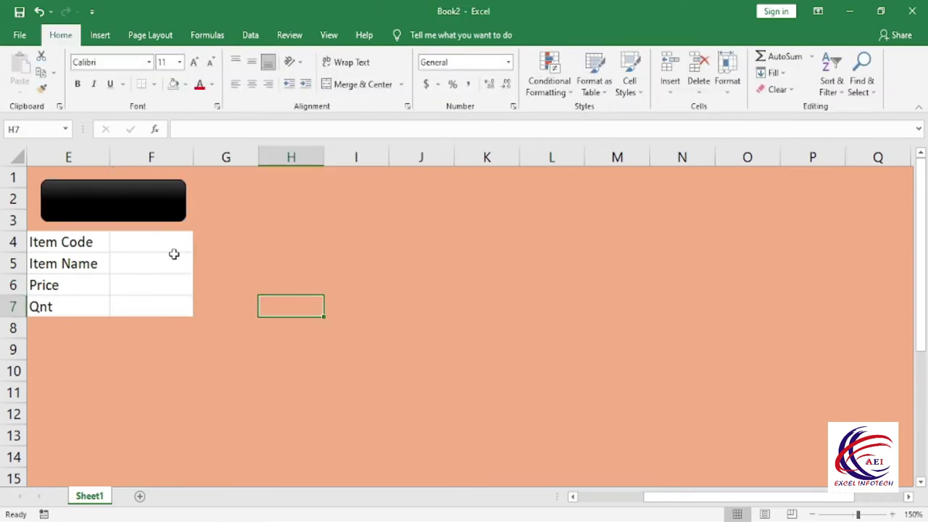
Step: Edit the black shape's text and select the Purchase label
right_click(157, 208)
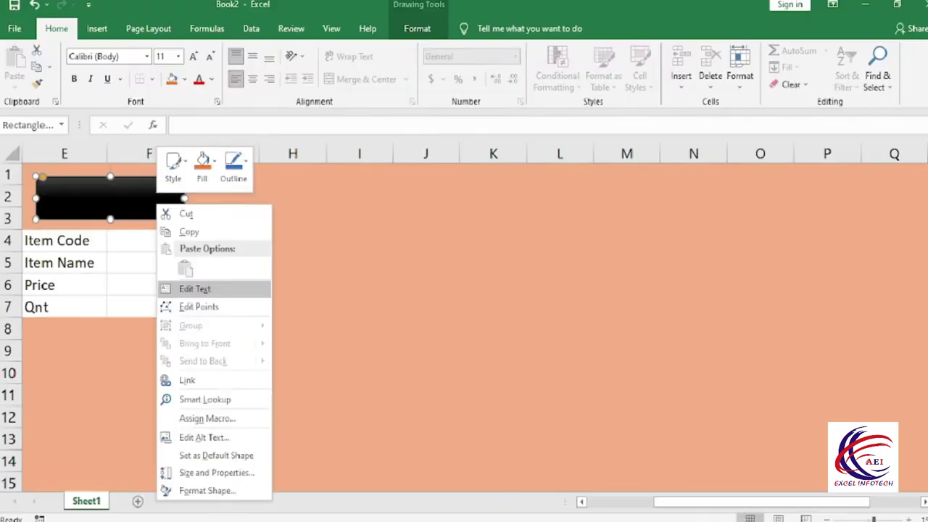
click(211, 290)
text(Pur)
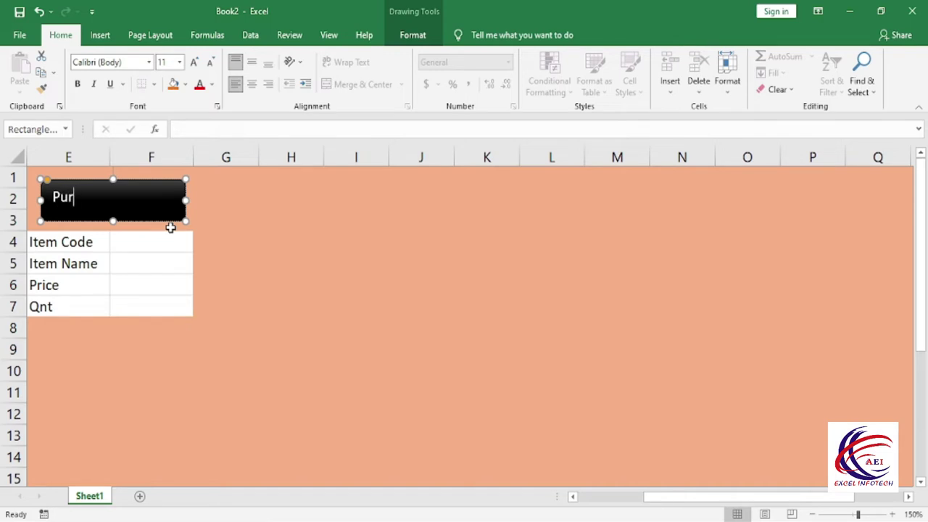
text(cha)
key(shift+Left)
key(shift+Left)
key(shift+Left)
key(shift+Left)
key(shift+Left)
key(shift+Left)
key(shift+Left)
key(shift+Left)
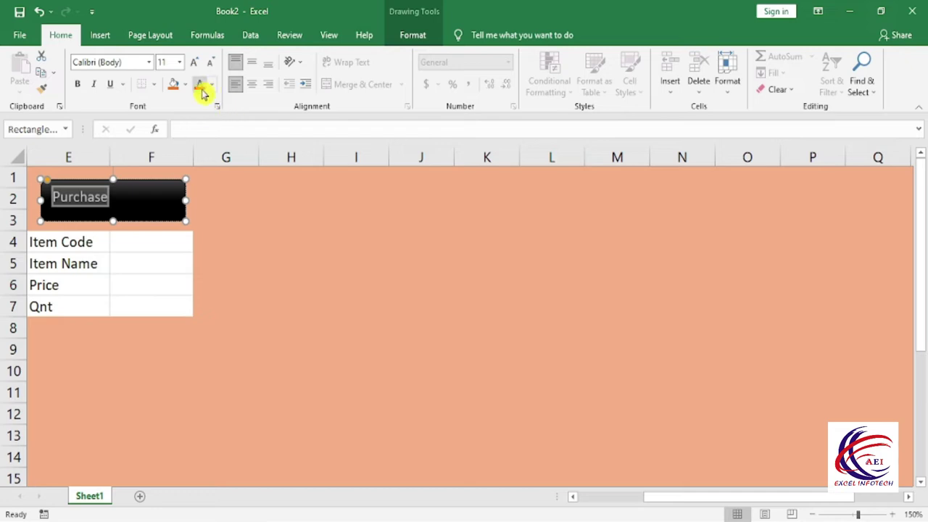
Step: Make the Purchase label bold, centred and enlarged to 16 point, then select the button
click(79, 87)
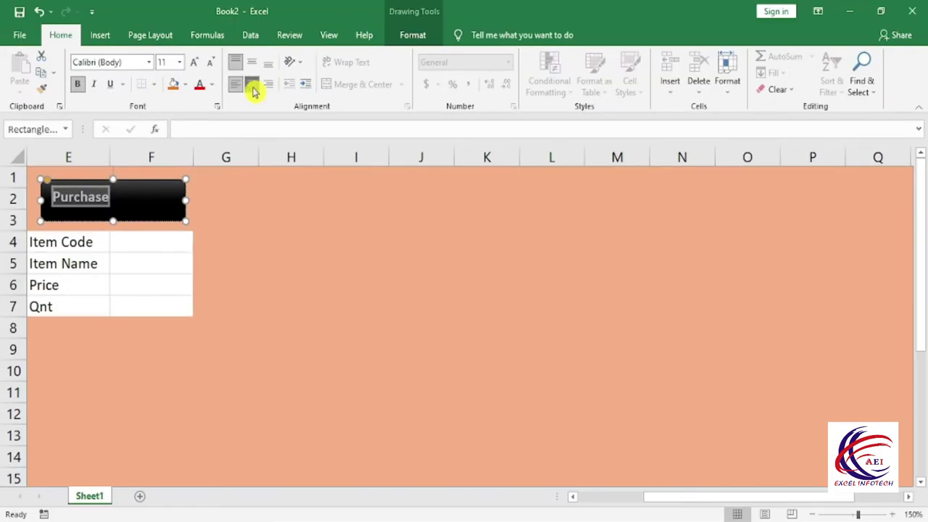
click(252, 84)
click(195, 67)
click(196, 67)
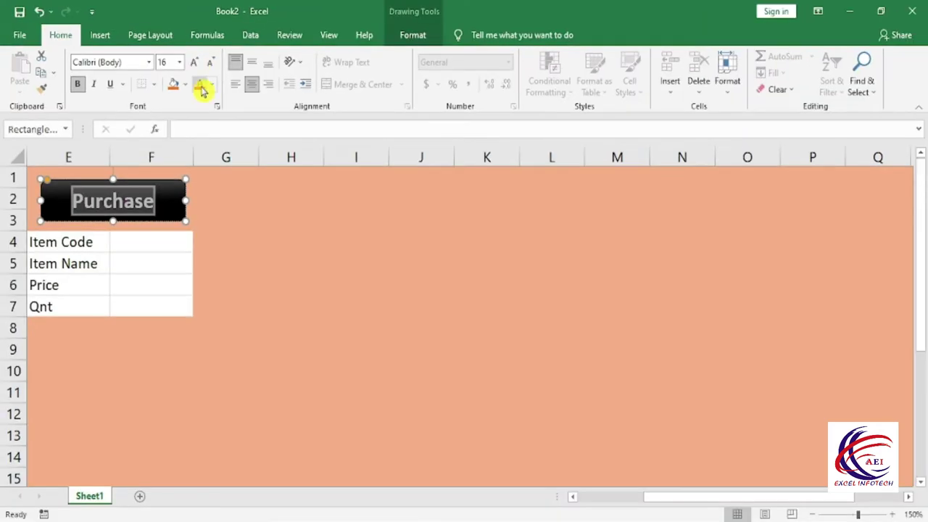
click(269, 199)
click(175, 206)
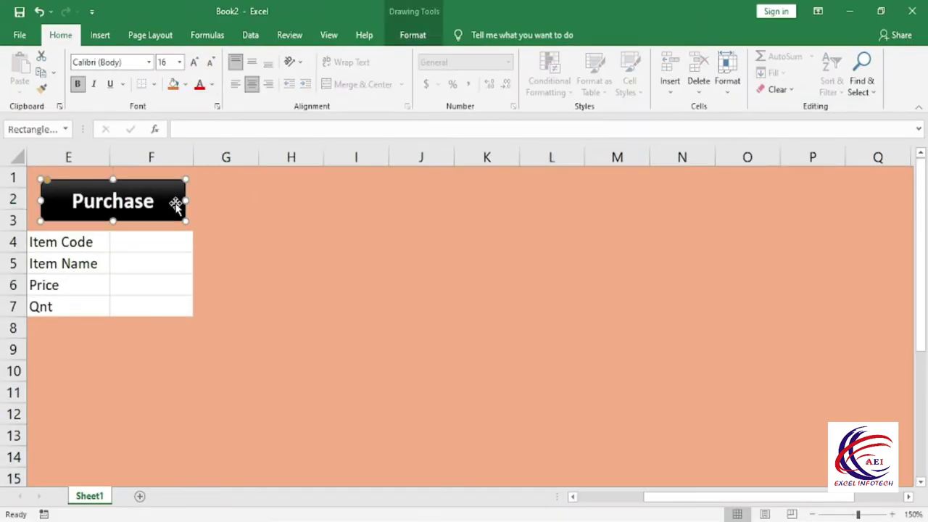
Step: Duplicate the Purchase button with Ctrl+D and place copies across row 2 at G, J and L
key(ctrl+d)
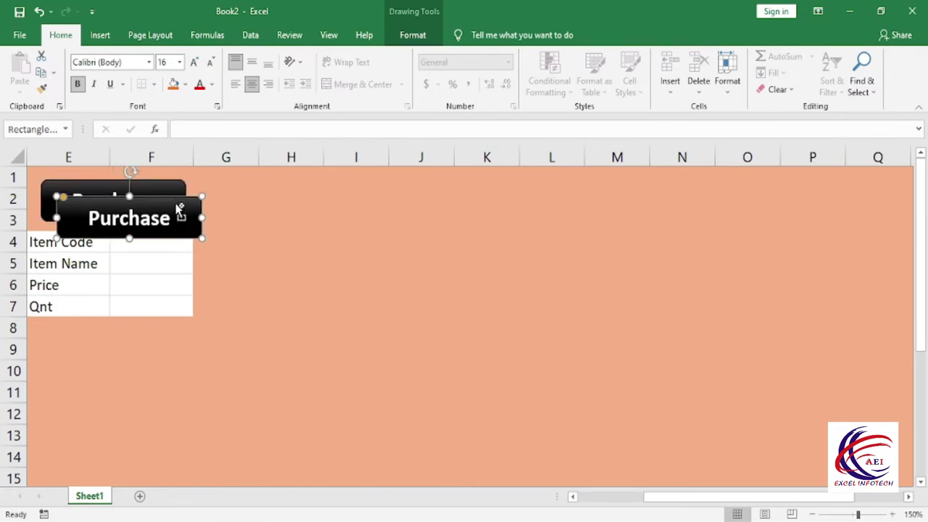
key(ctrl+d)
key(ctrl+d)
key(ctrl+d)
key(ctrl+d)
key(ctrl+d)
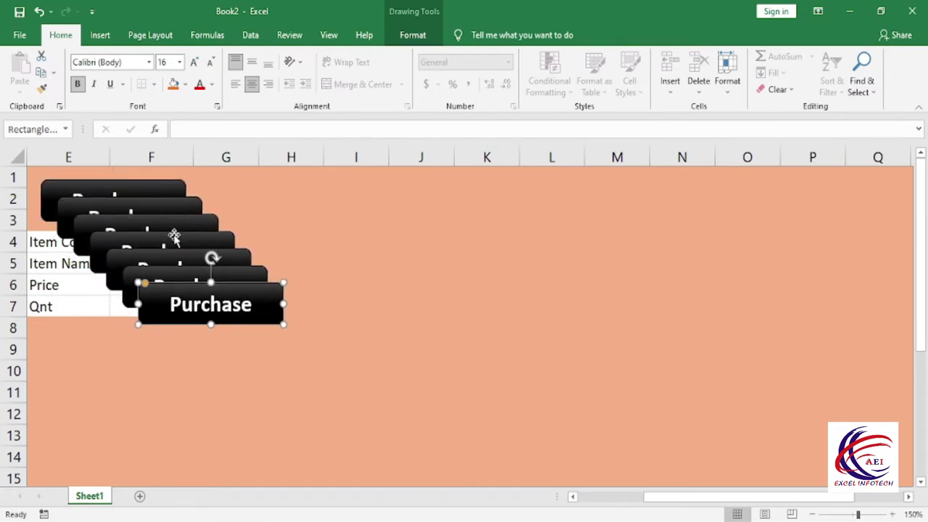
drag(149, 285, 212, 185)
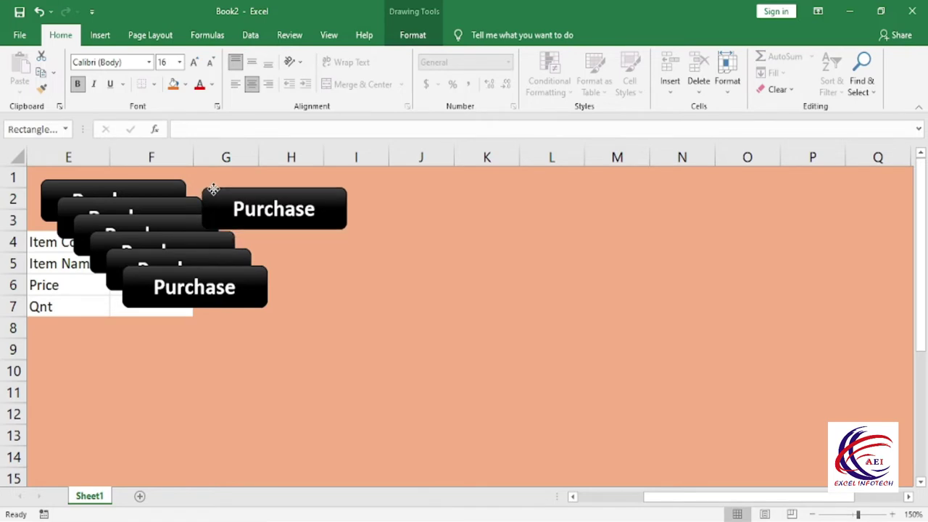
drag(135, 270, 380, 194)
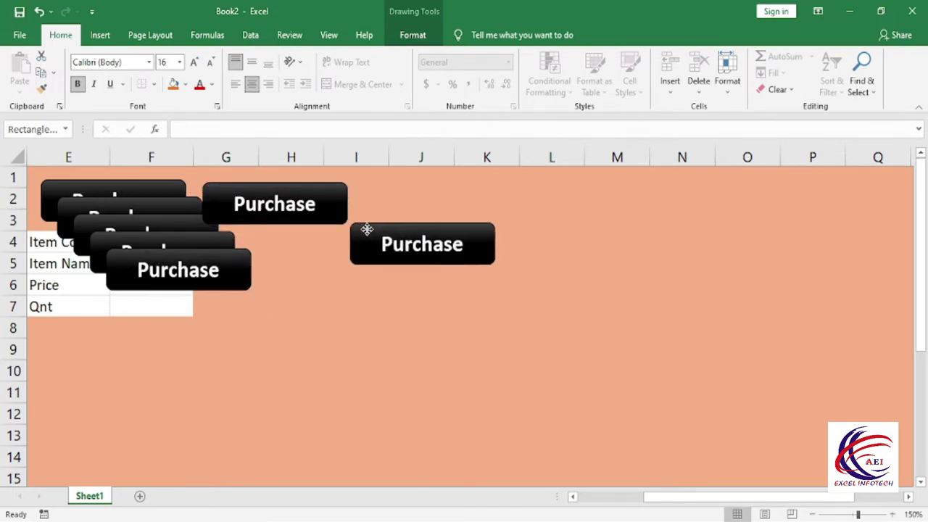
mouse_move(123, 258)
mouse_down()
mouse_move(570, 201)
mouse_move(558, 192)
mouse_up()
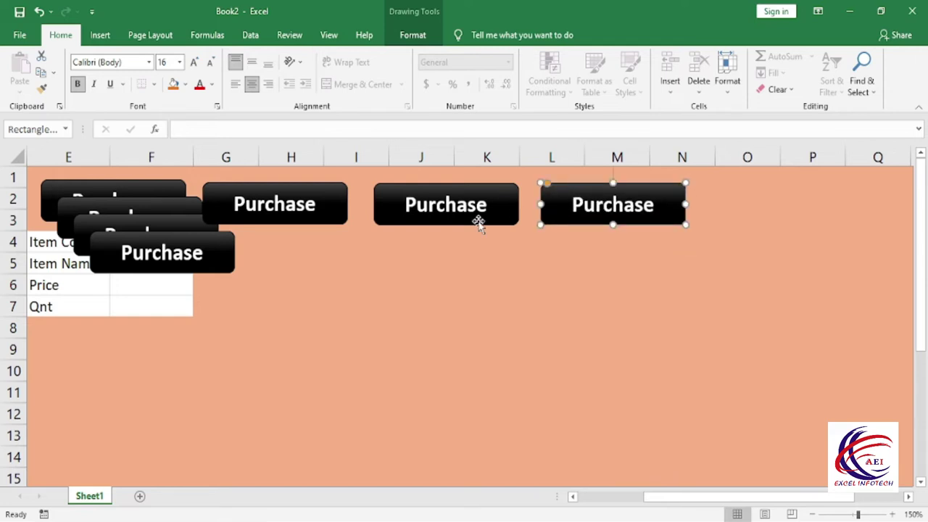
click(105, 245)
Step: Position further copies at G4, G6 and around L10 below the top row
drag(105, 244, 210, 253)
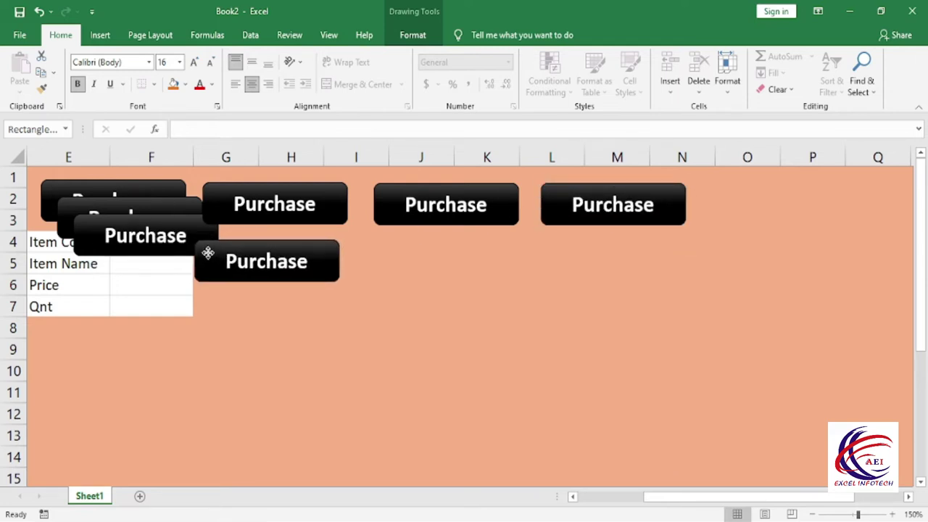
click(98, 233)
drag(98, 233, 226, 302)
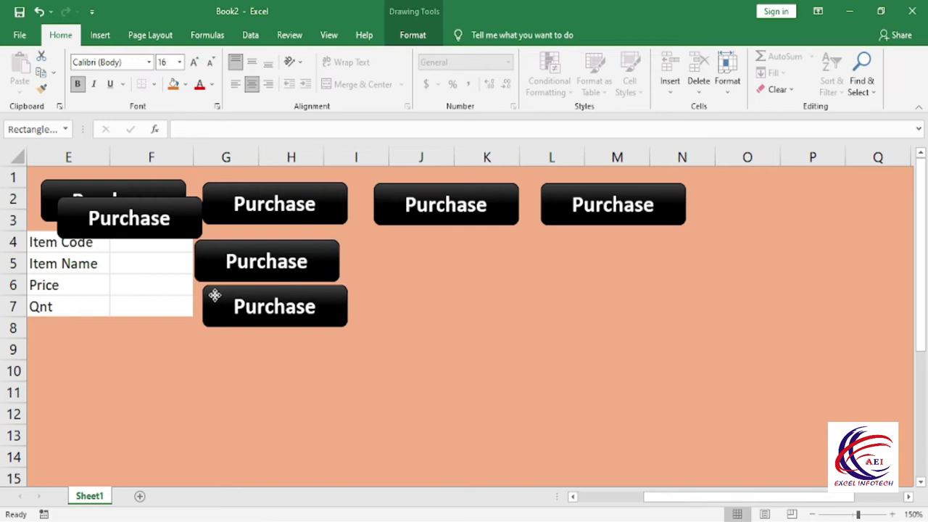
mouse_move(219, 252)
mouse_down()
mouse_move(245, 245)
mouse_move(233, 247)
mouse_up()
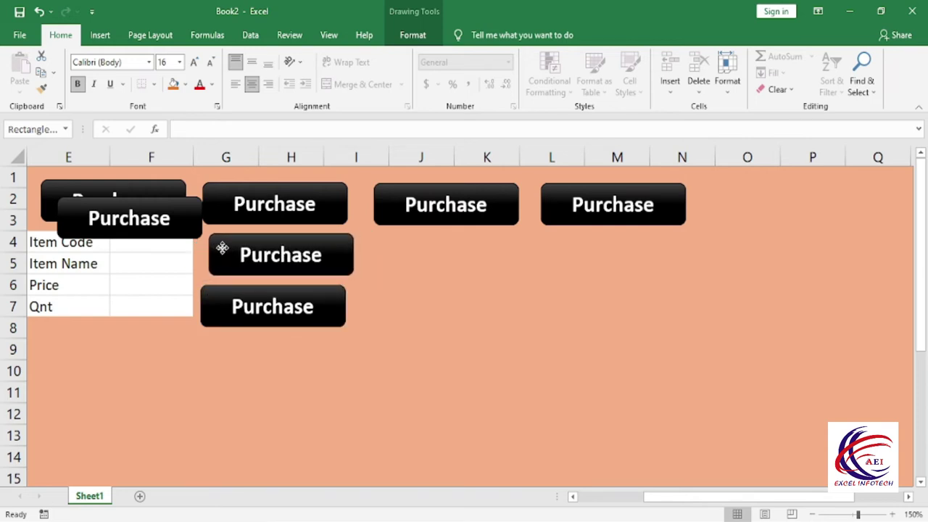
drag(212, 288, 222, 285)
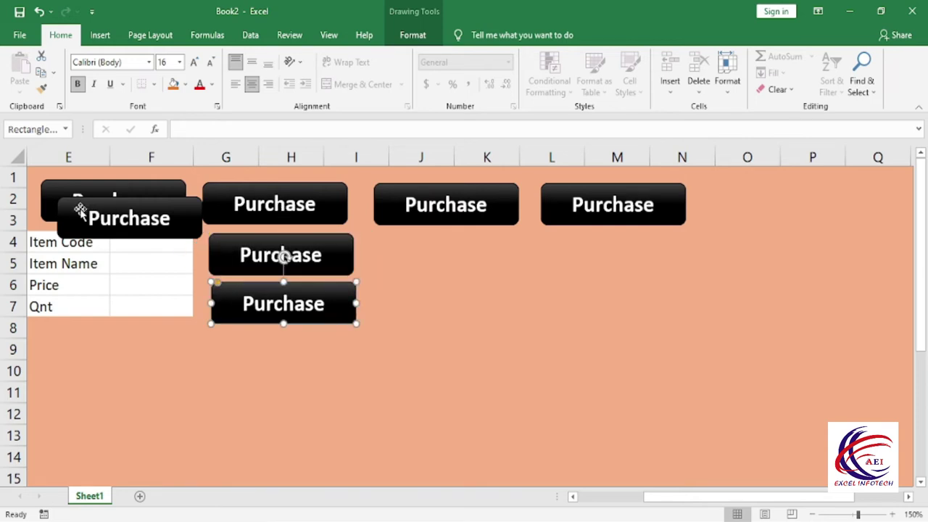
drag(80, 211, 514, 349)
drag(574, 365, 608, 375)
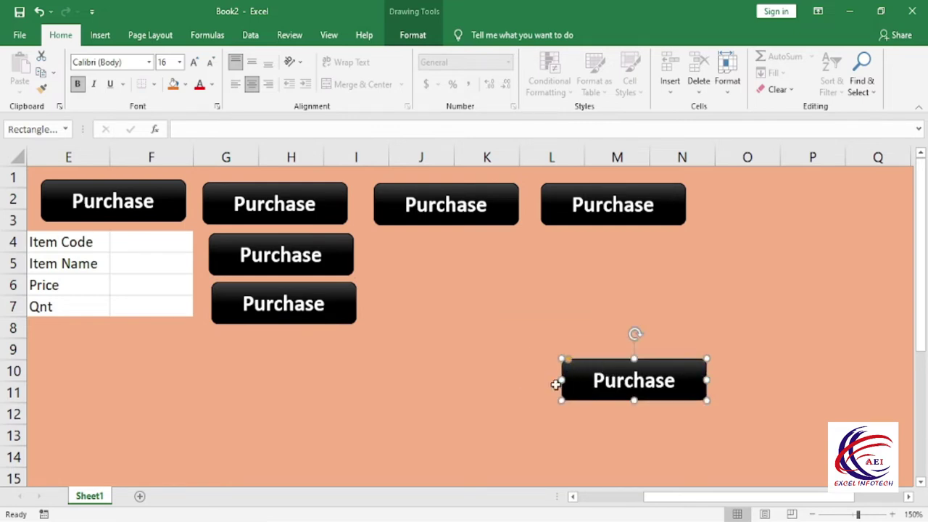
Step: Select all four buttons along row 2 together
click(175, 194)
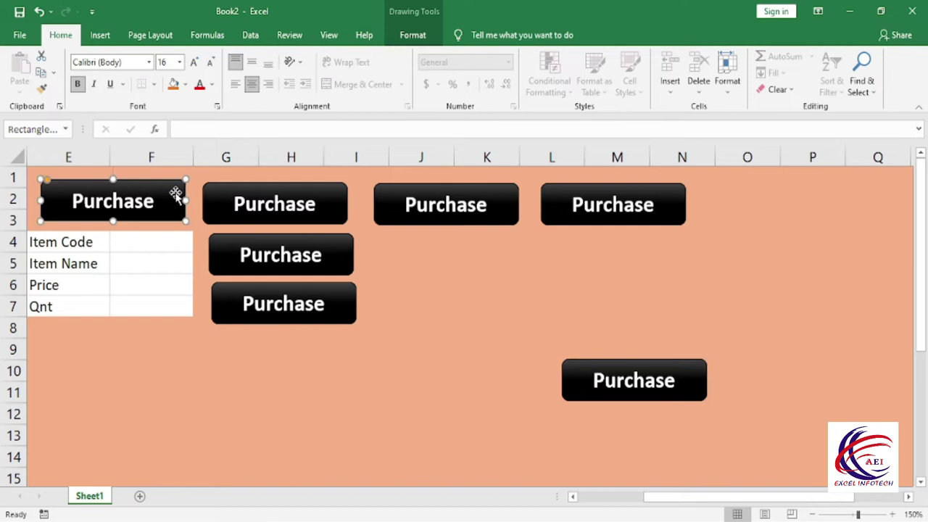
ctrl+click(253, 190)
ctrl+click(428, 195)
ctrl+click(563, 200)
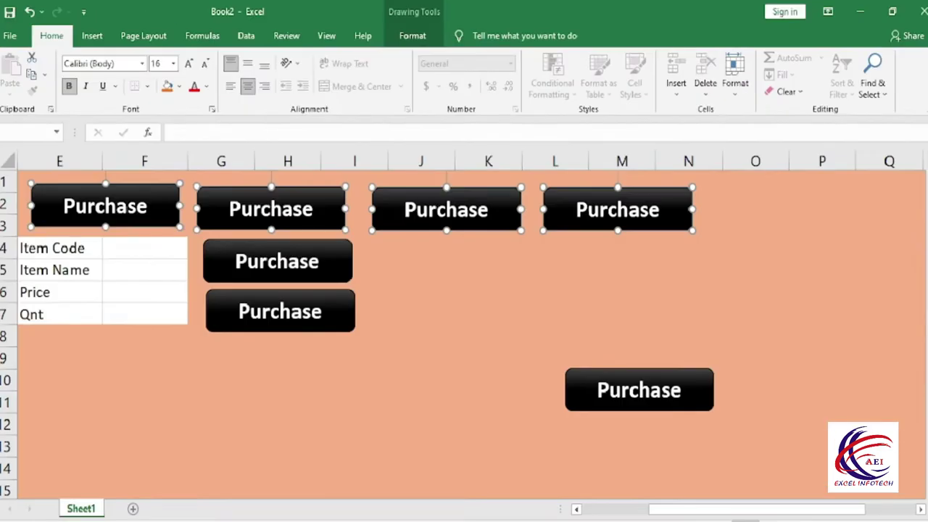
Step: Align the four row 2 buttons along their top edges with Align Top
click(421, 13)
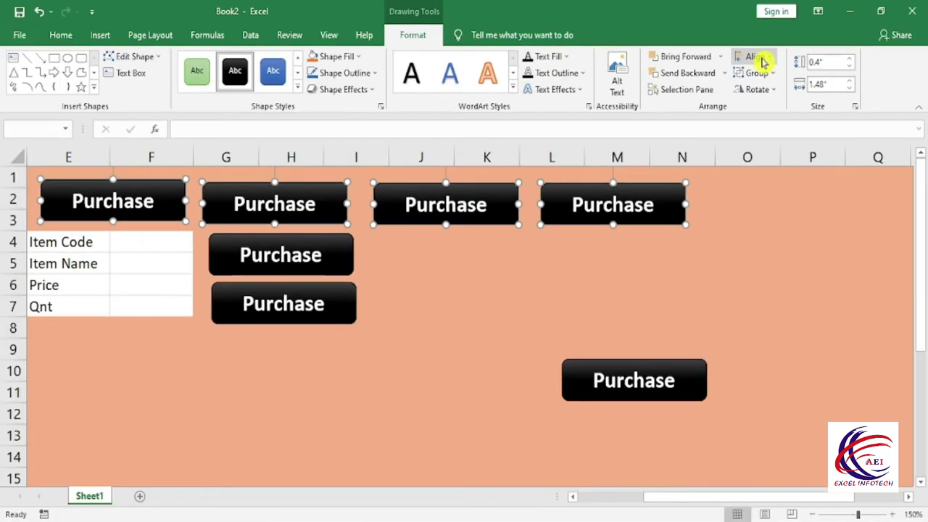
click(762, 63)
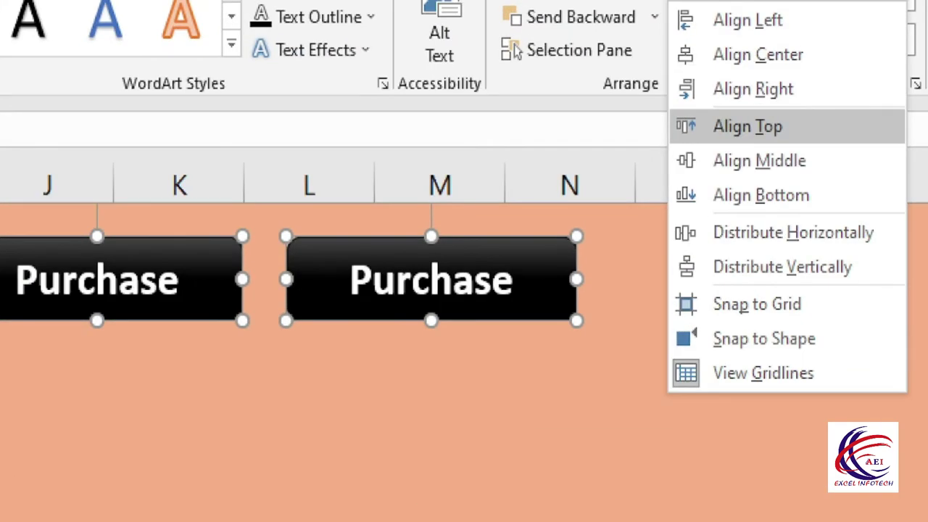
click(747, 126)
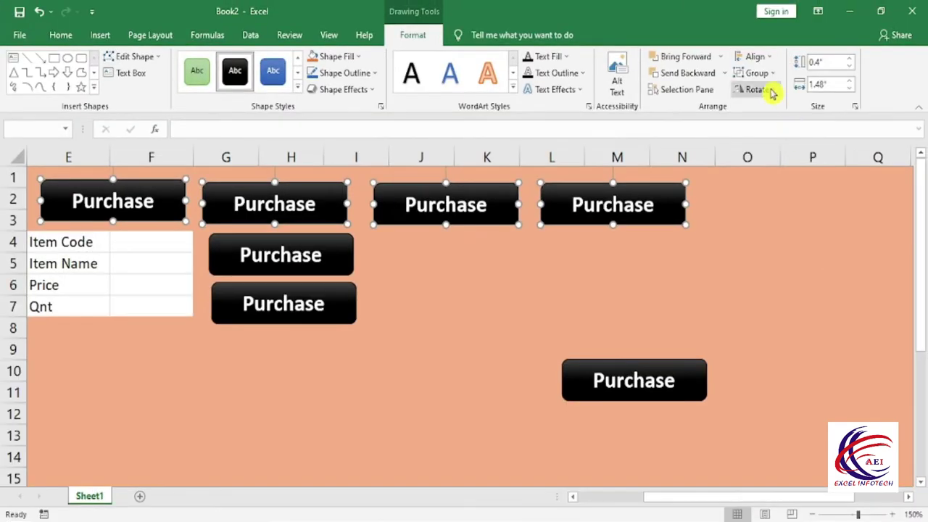
click(756, 56)
click(792, 128)
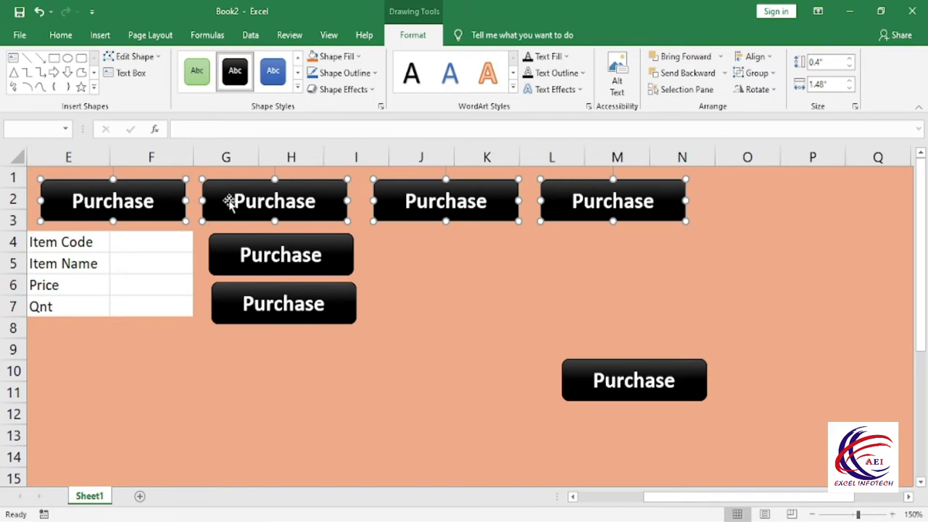
click(400, 250)
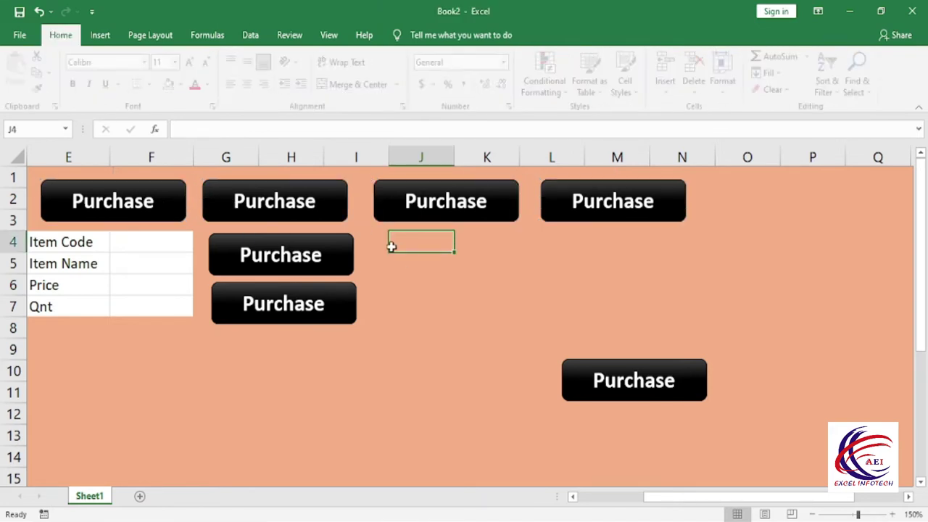
Step: Select the two column G buttons and centre them on each other with Align Center
click(336, 209)
drag(336, 208, 348, 210)
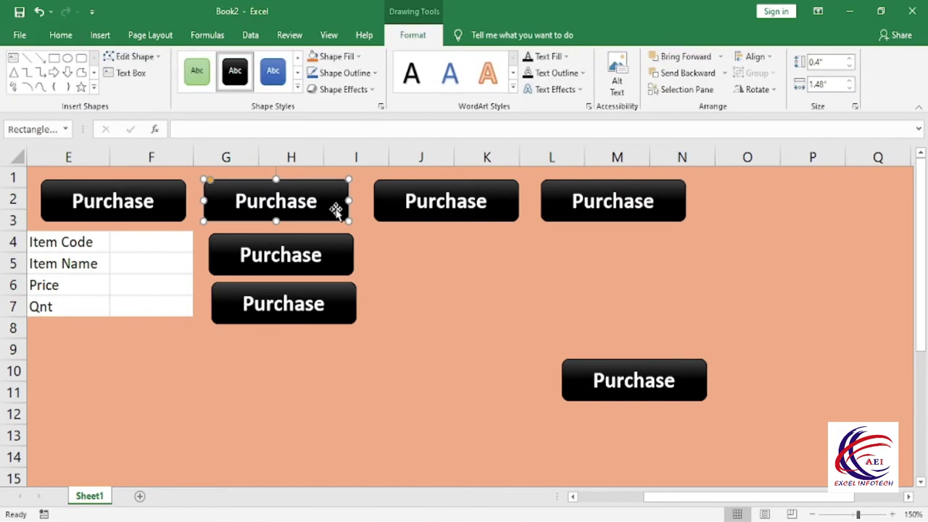
click(453, 217)
click(454, 282)
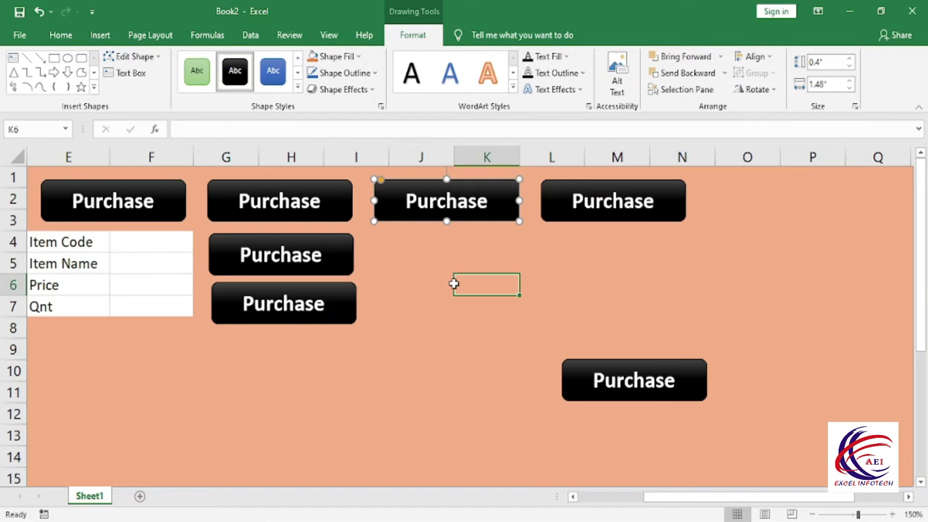
click(348, 254)
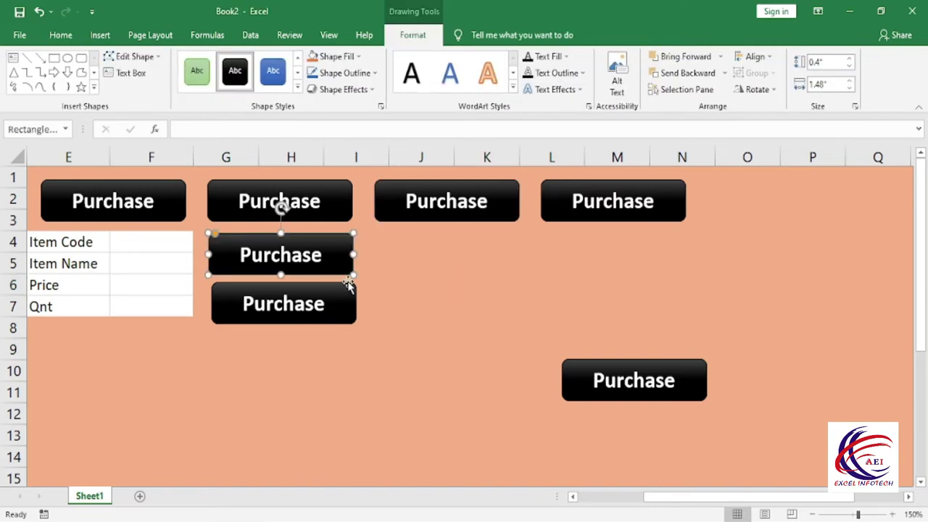
click(347, 301)
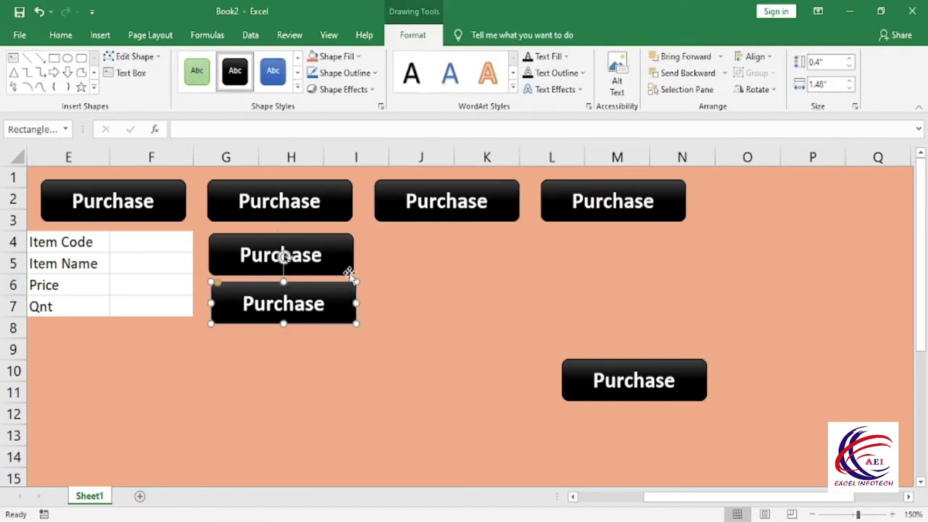
ctrl+click(347, 265)
click(770, 64)
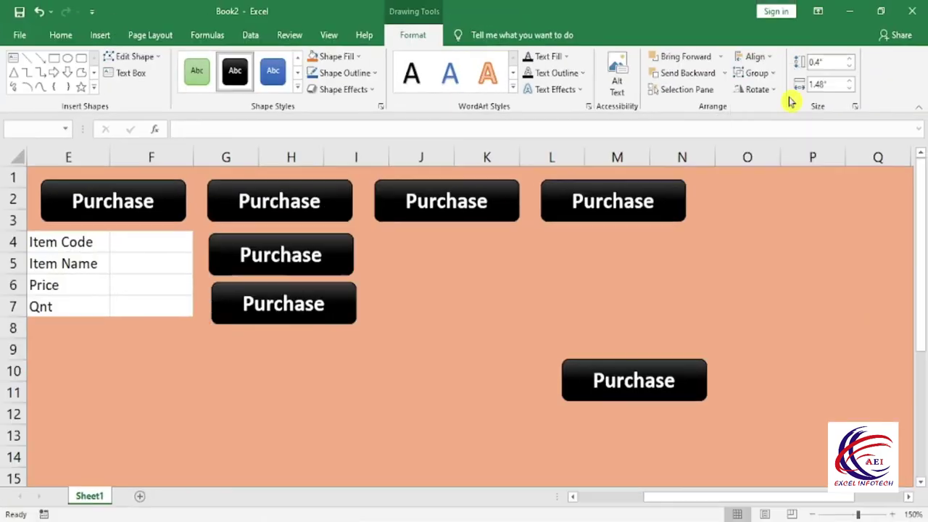
click(769, 63)
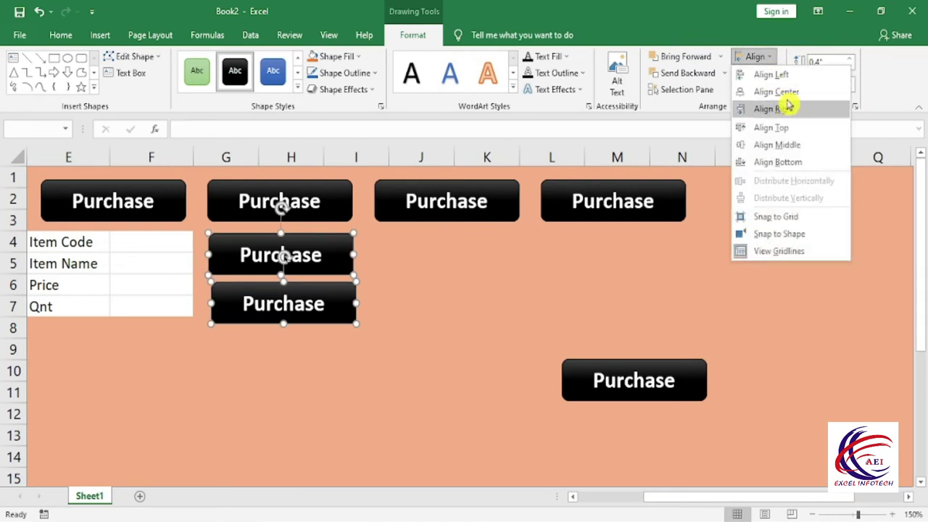
click(778, 93)
key(Escape)
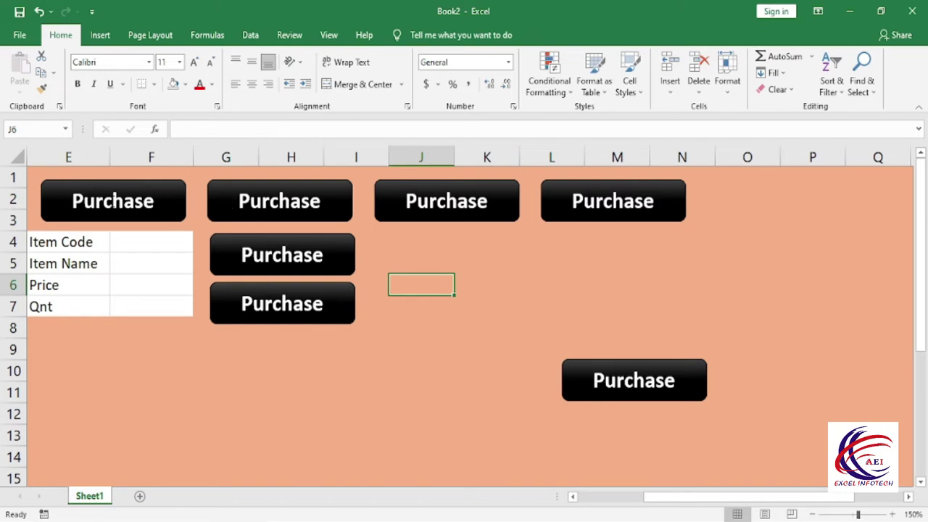
Step: Relabel the other top-row buttons Sale, Stock and Profit & Loss
double_click(280, 200)
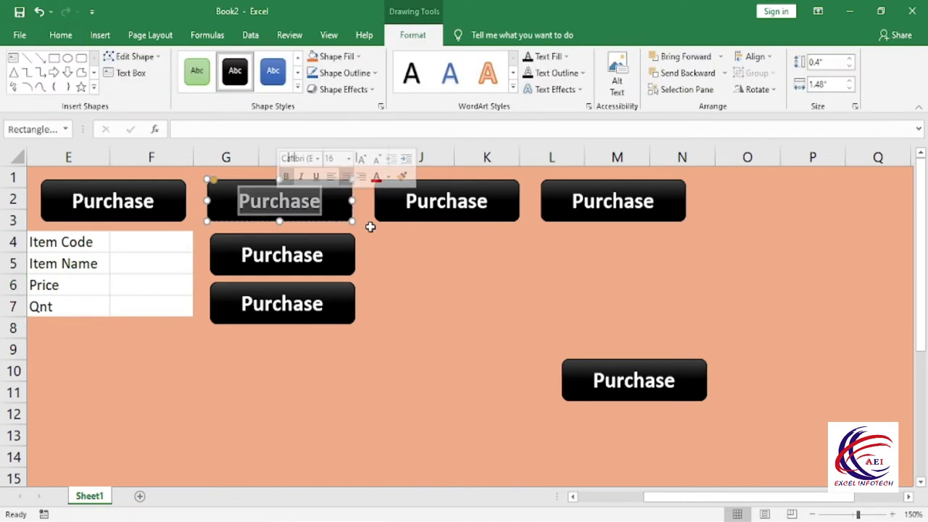
text(Sale)
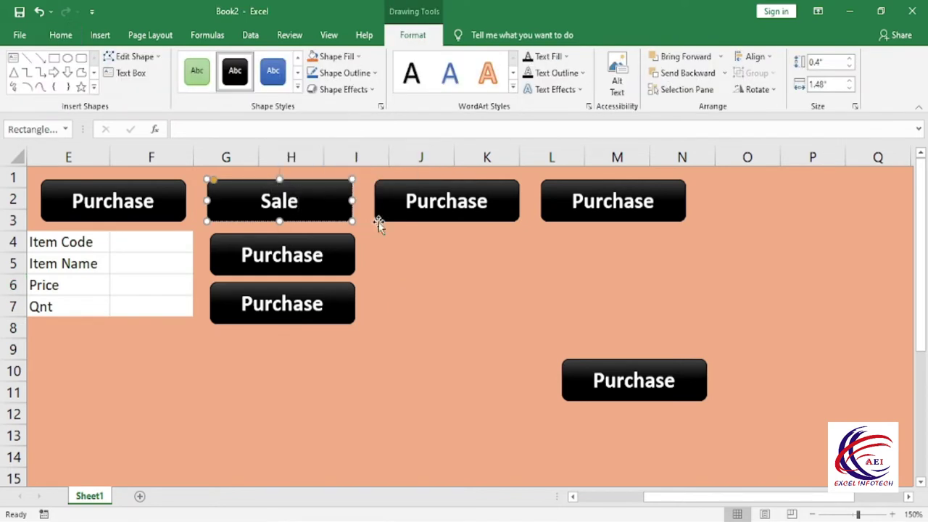
double_click(447, 200)
text(Stock)
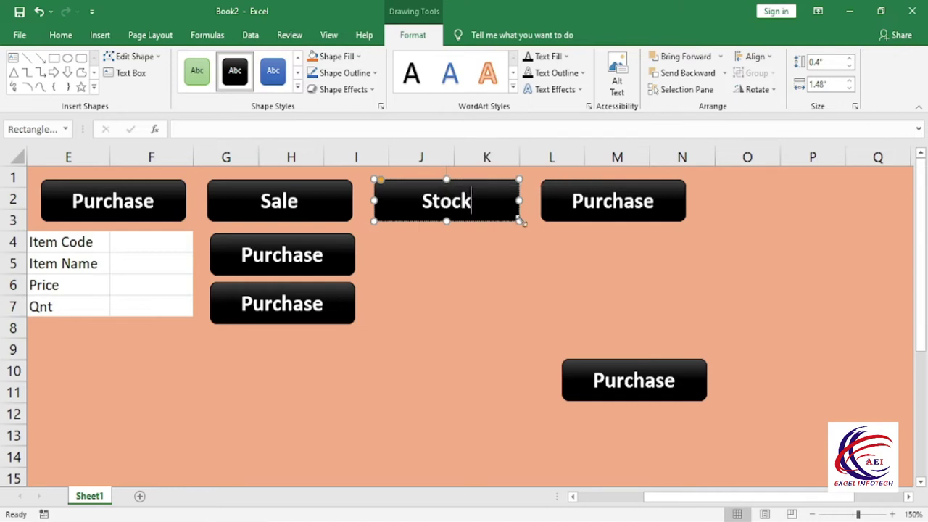
double_click(621, 201)
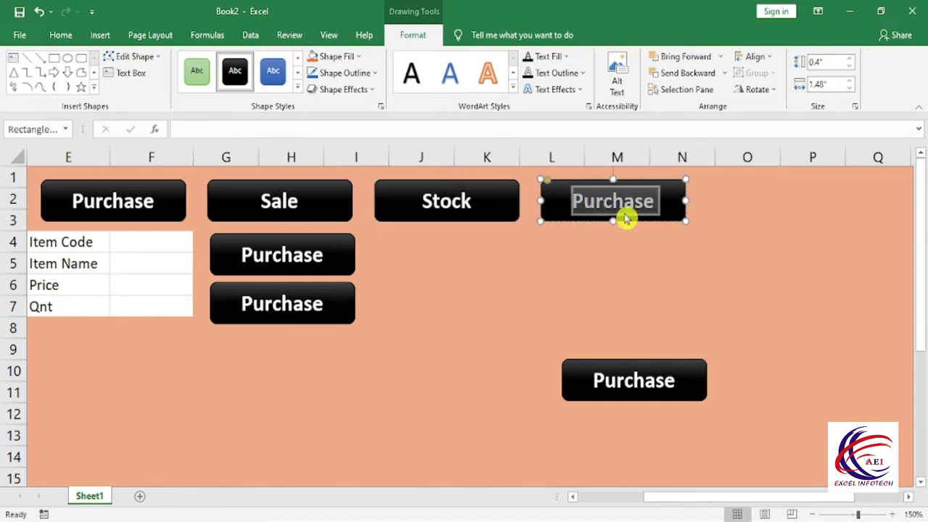
text(Profit & Loss)
Step: Relabel the lower column G button Sale
click(284, 304)
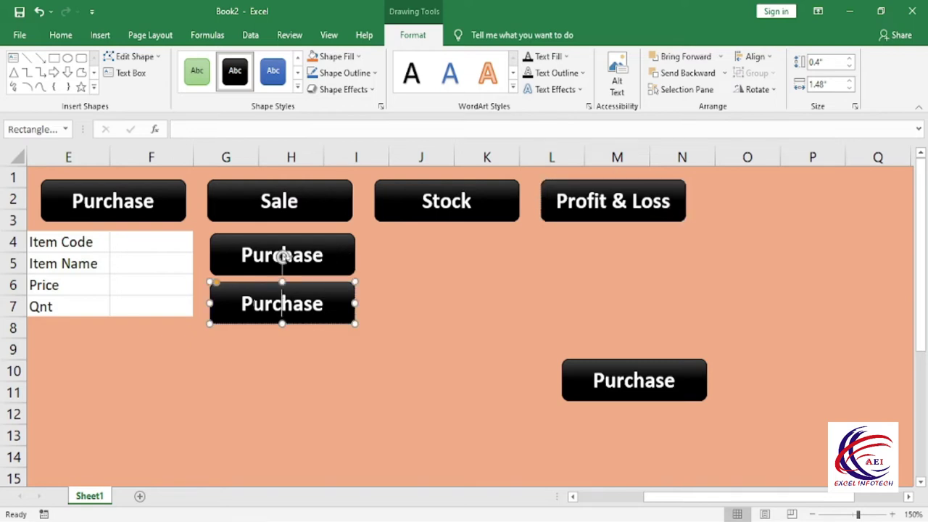
double_click(283, 305)
text(Sale)
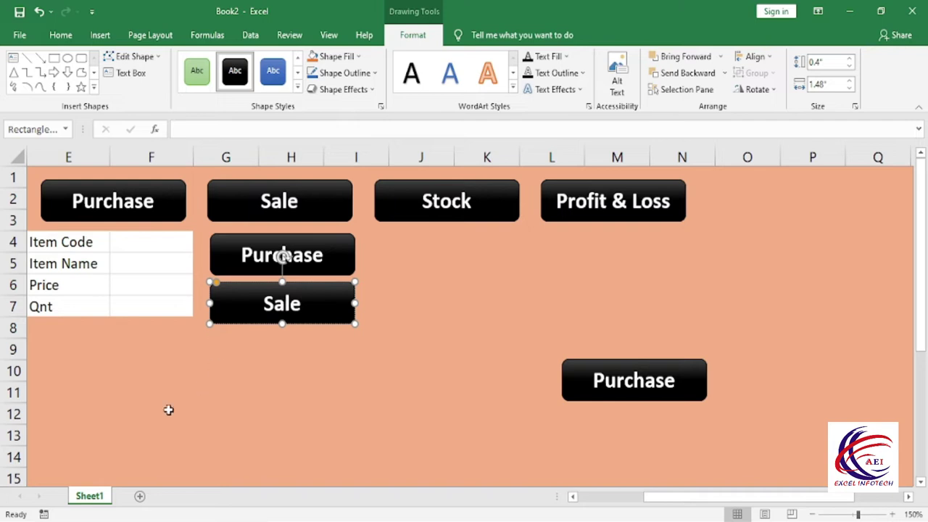
click(242, 399)
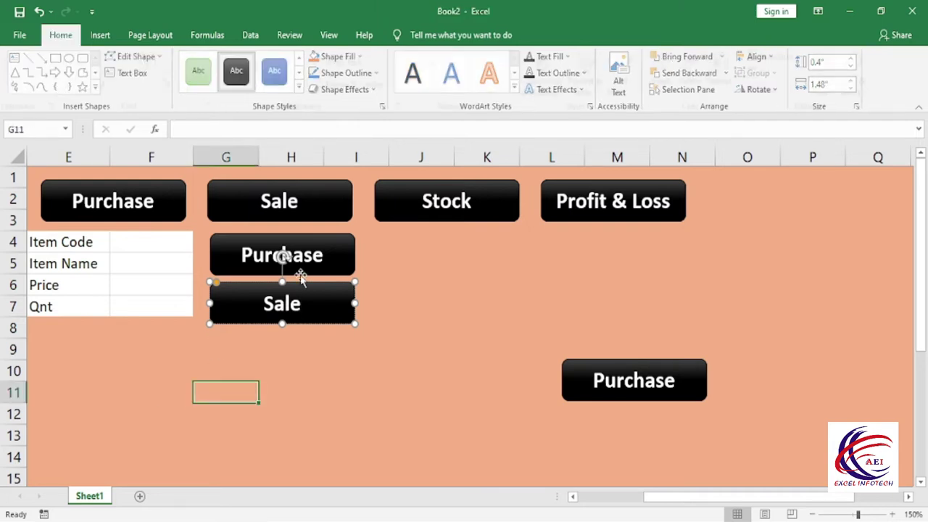
Step: Apply the gold shape style to both column G buttons, Purchase and Sale
click(335, 256)
ctrl+click(338, 298)
click(302, 91)
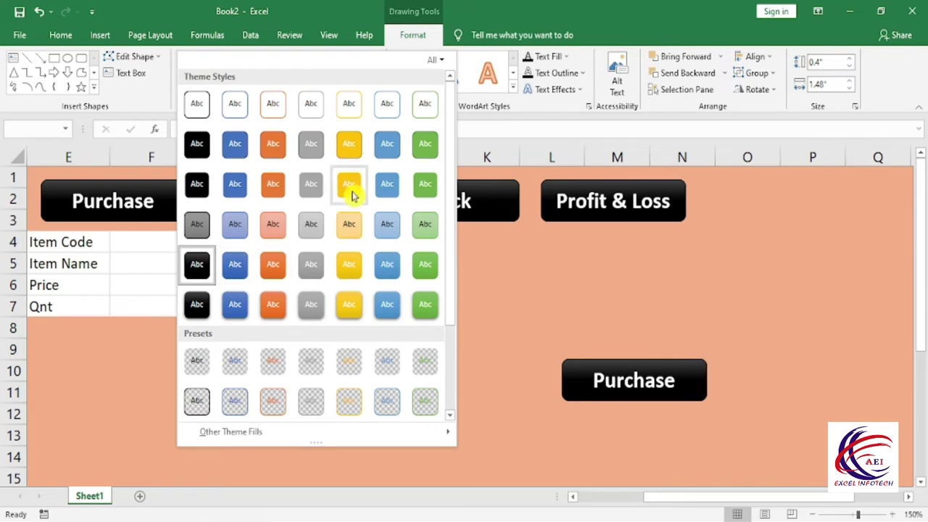
click(351, 144)
key(Escape)
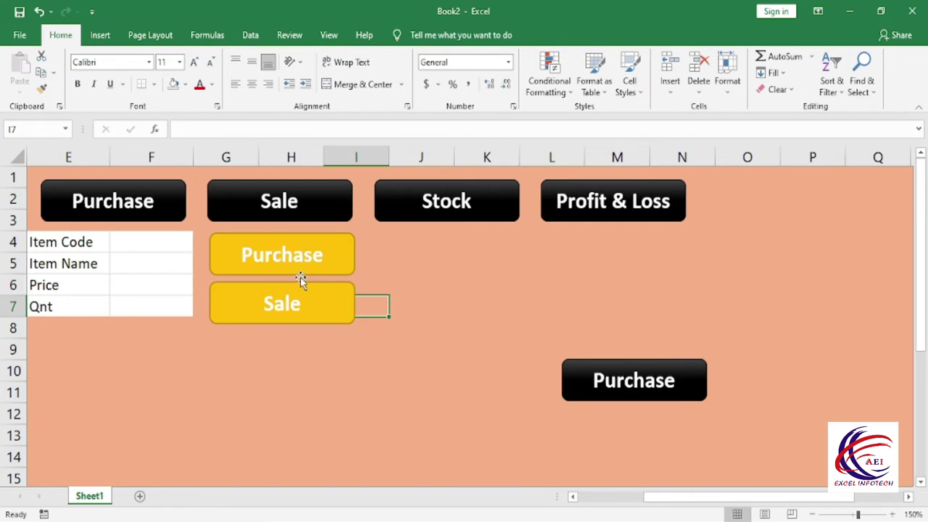
Step: Move the lower-right button up near J9 and change its label to Home
drag(565, 375, 452, 351)
double_click(521, 356)
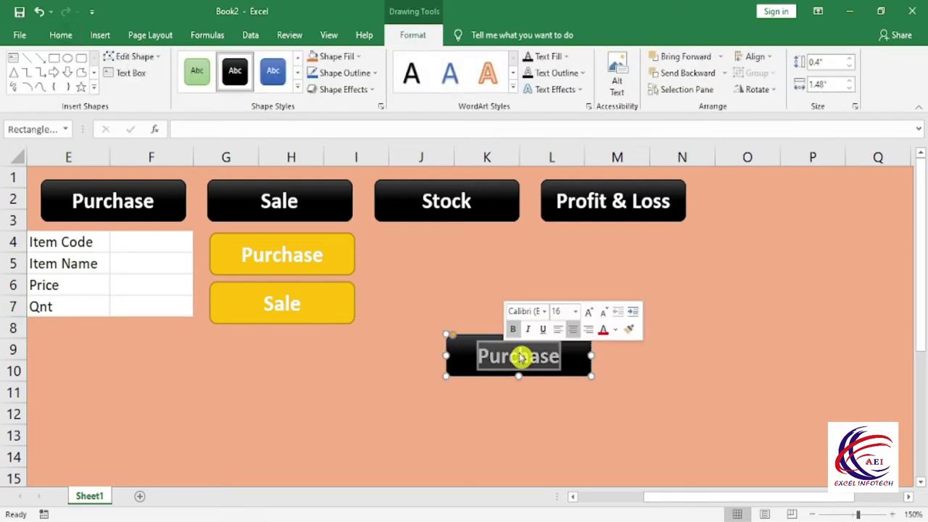
text(Home)
key(Escape)
key(Escape)
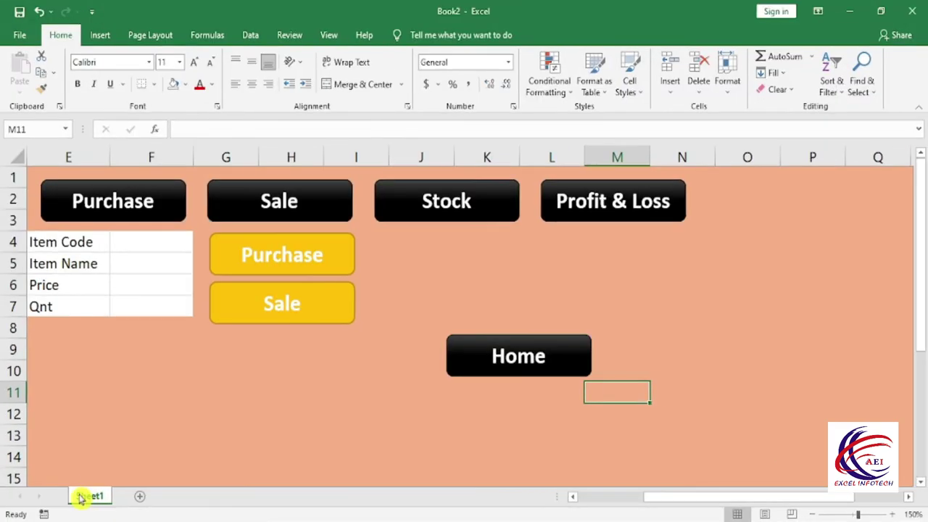
Step: Rename the Sheet1 tab to Home
right_click(86, 498)
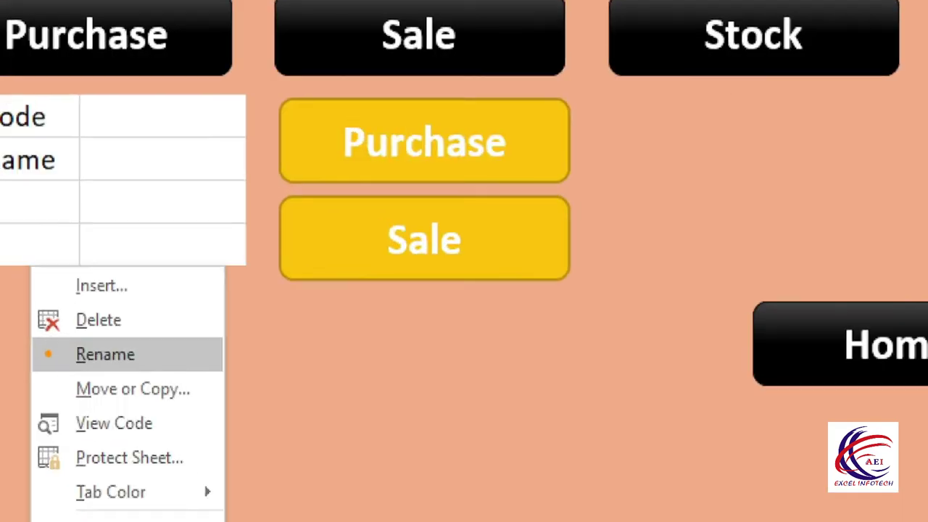
key(Escape)
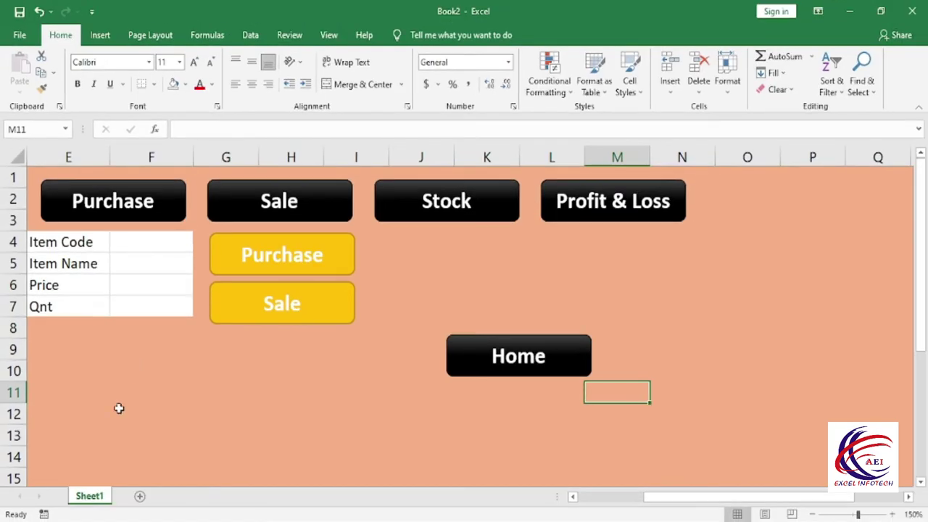
right_click(87, 496)
click(125, 360)
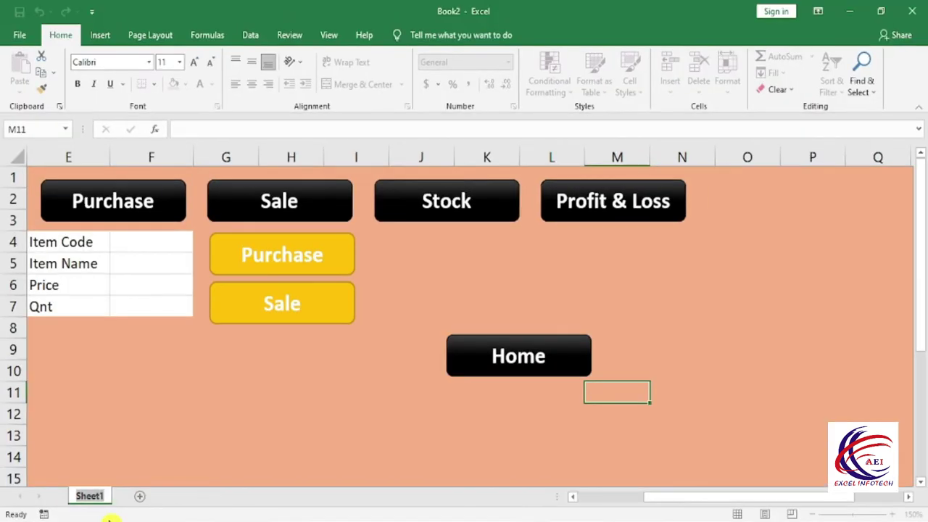
text(Home)
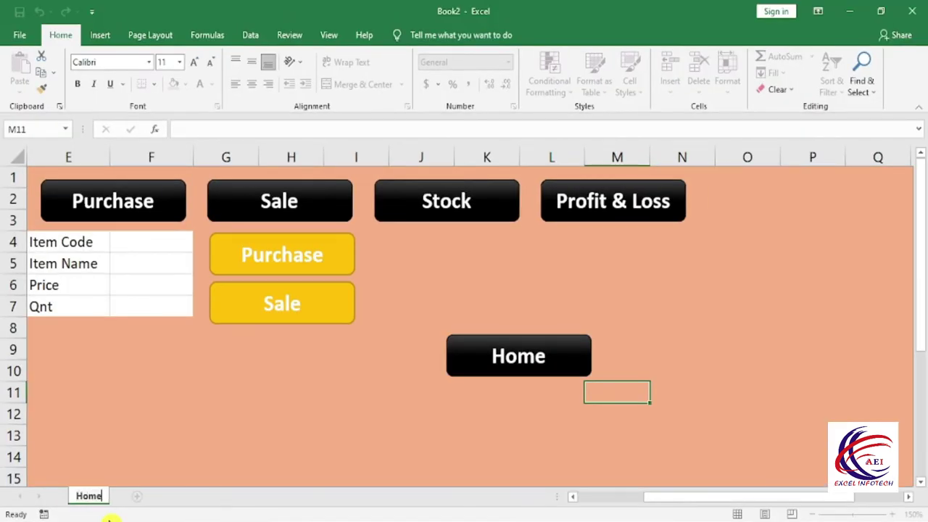
click(140, 482)
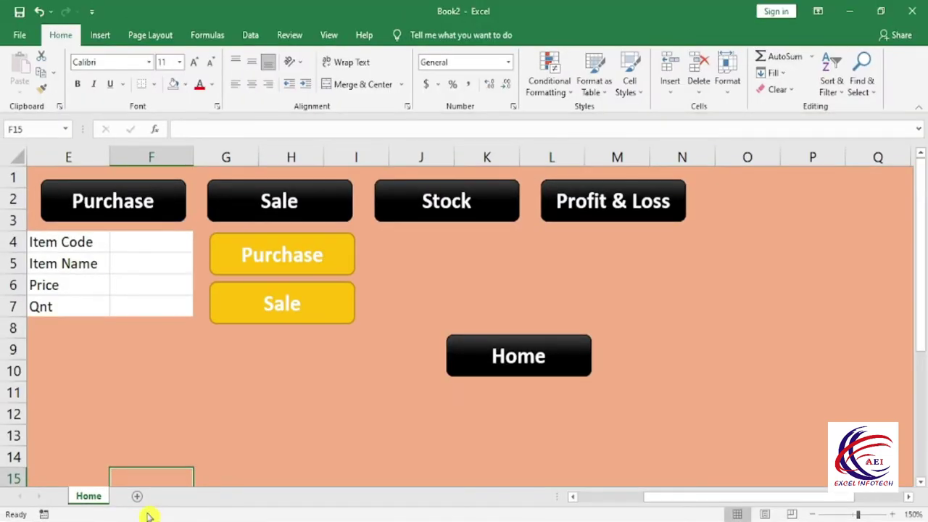
Step: Add three new sheets and rename Sheet2 to Purchase
click(137, 496)
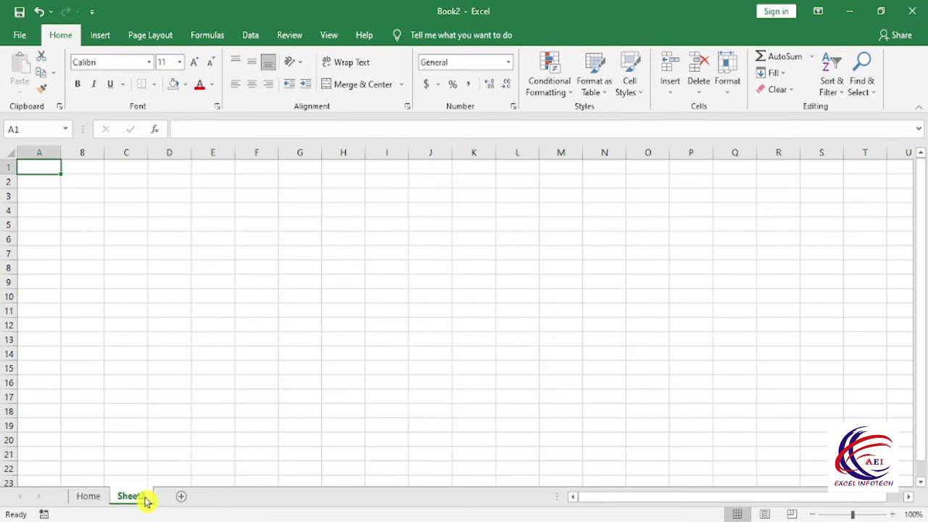
click(181, 497)
click(227, 499)
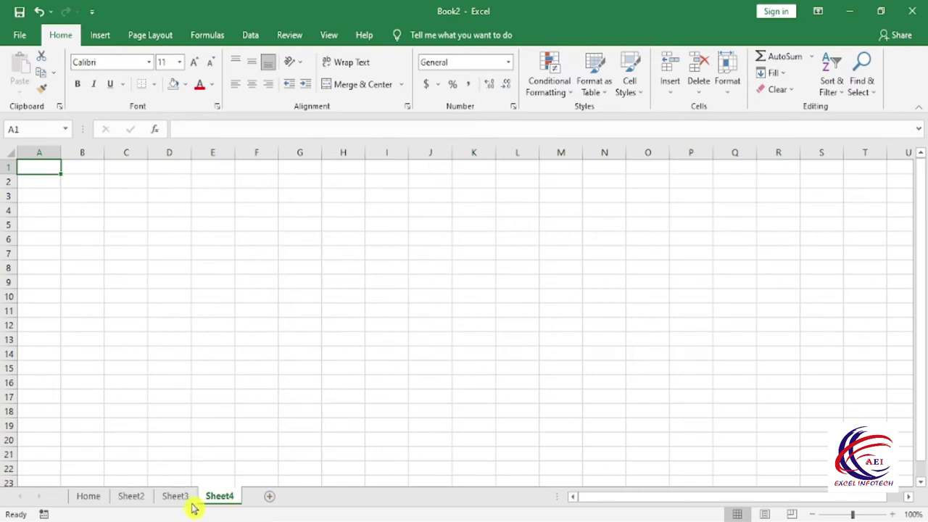
click(139, 501)
right_click(139, 501)
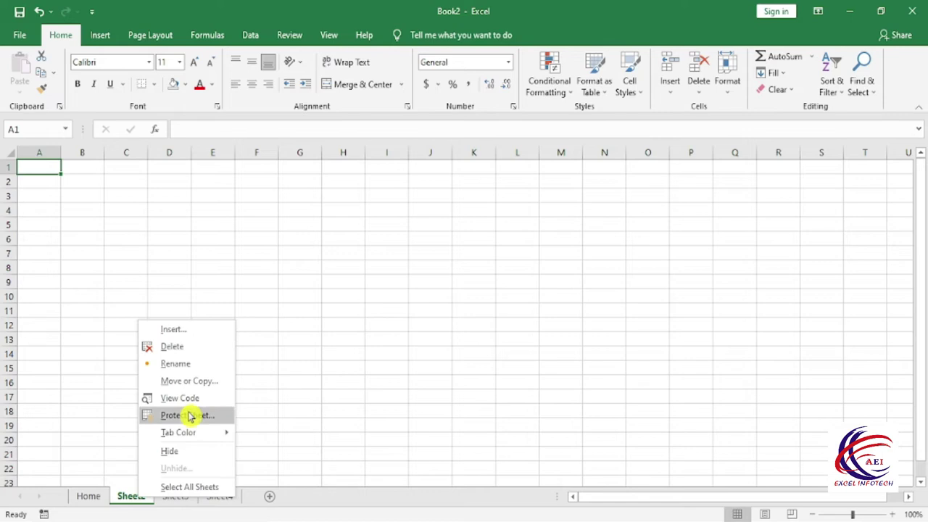
click(193, 365)
text(Purchase)
key(Return)
Step: Rename Sheet3 to Sale and Sheet4 to Stock
double_click(184, 496)
text(Sale)
key(Return)
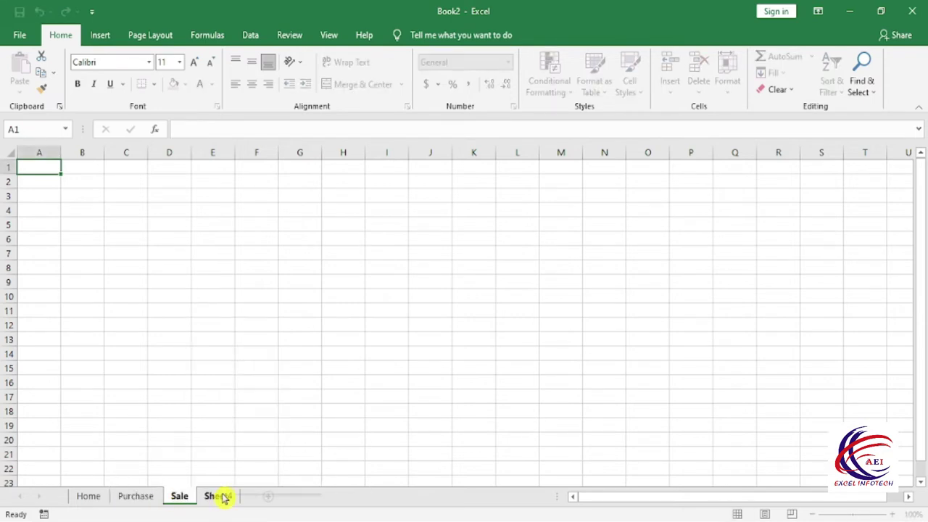
right_click(224, 498)
click(276, 361)
text(Stock)
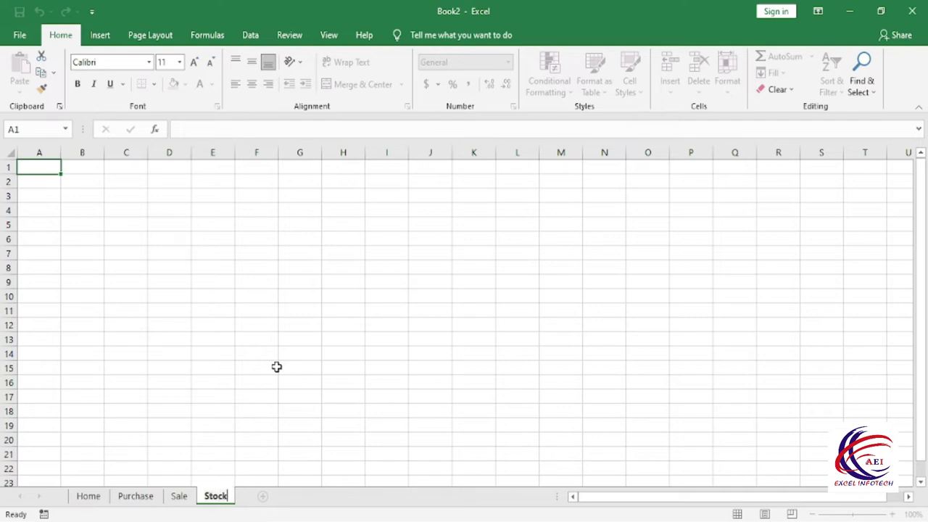
Step: Add a fifth sheet and name it Profit & Loss
click(266, 496)
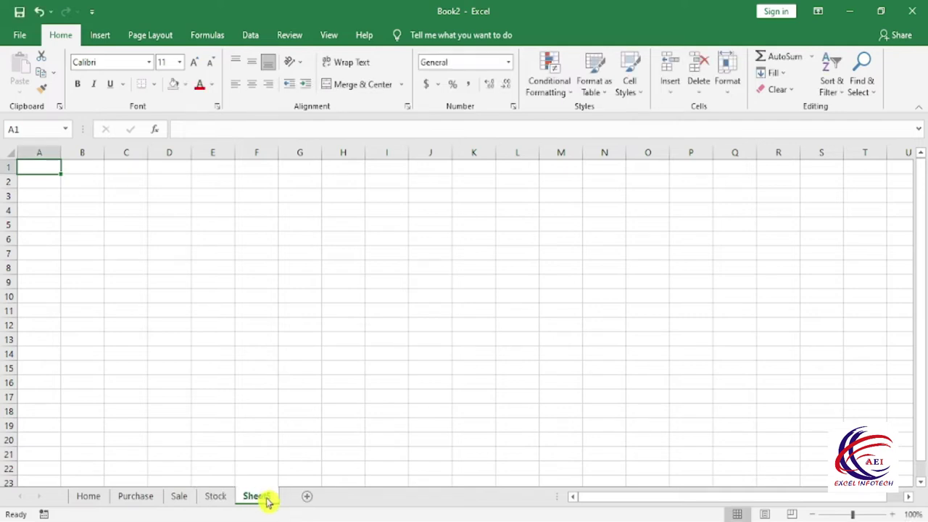
right_click(268, 501)
click(323, 365)
text(Profit)
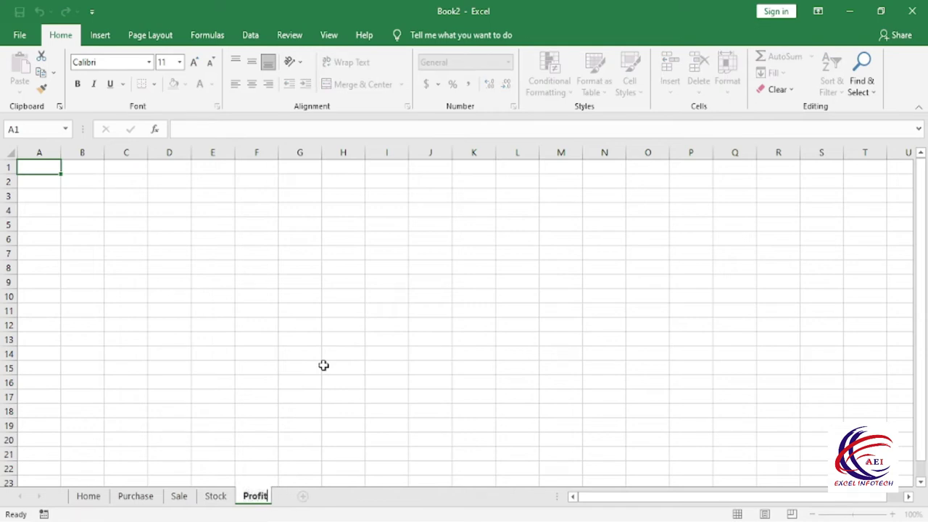
text( & Loss)
click(323, 364)
Step: Bold and copy the Home form labels Item Code to Qnt in E4:E7, then go to Purchase
click(87, 496)
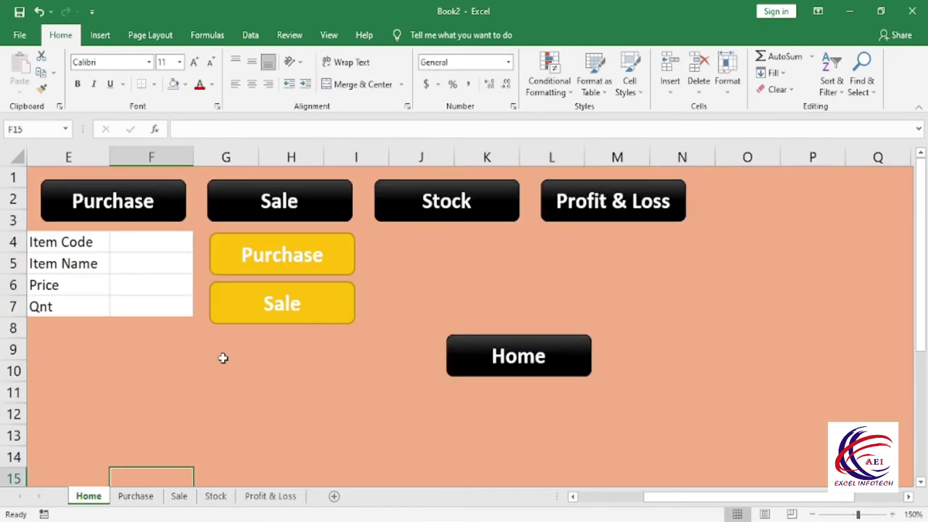
drag(84, 245, 71, 301)
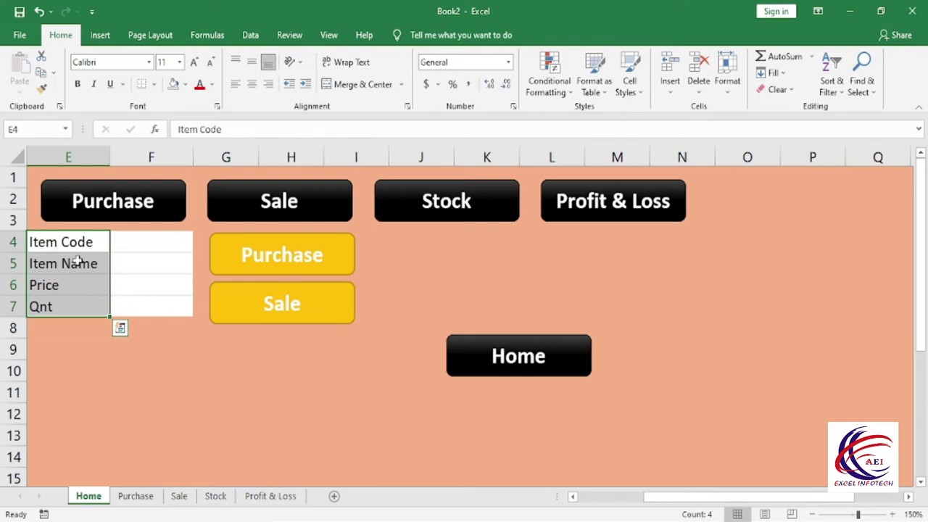
key(ctrl+b)
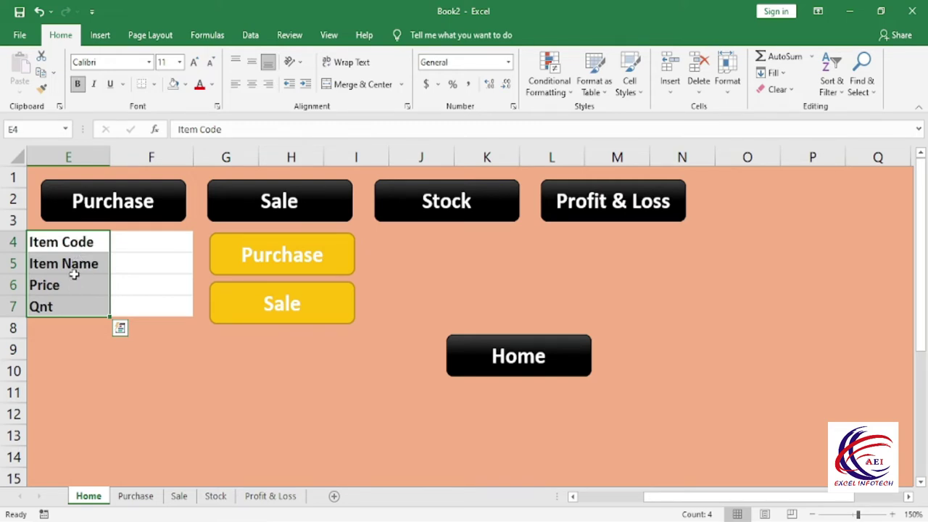
key(ctrl+c)
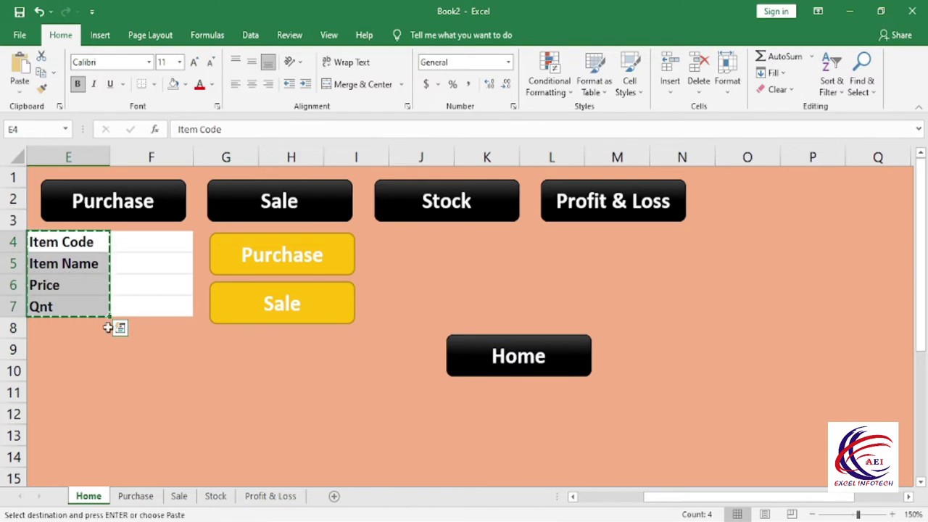
click(137, 498)
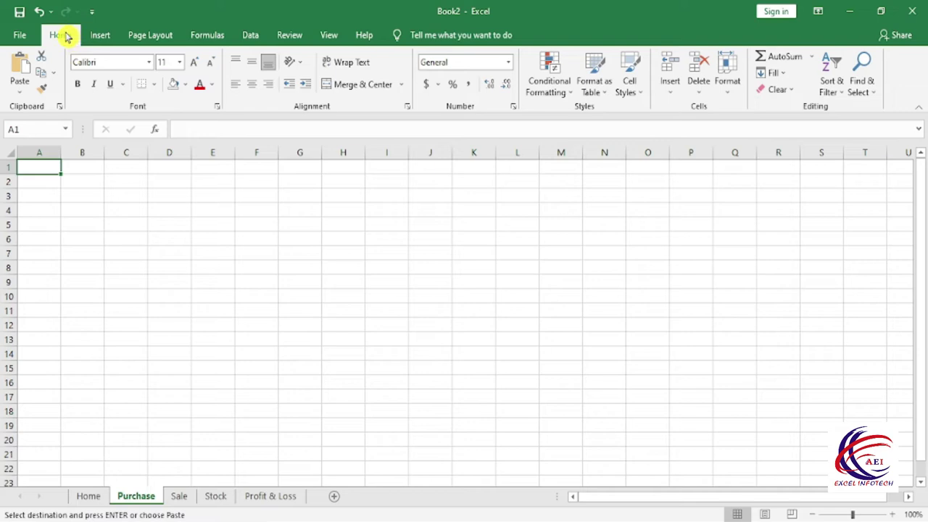
Step: Paste the copied labels transposed as a header row across A1:D1 of Purchase
click(22, 99)
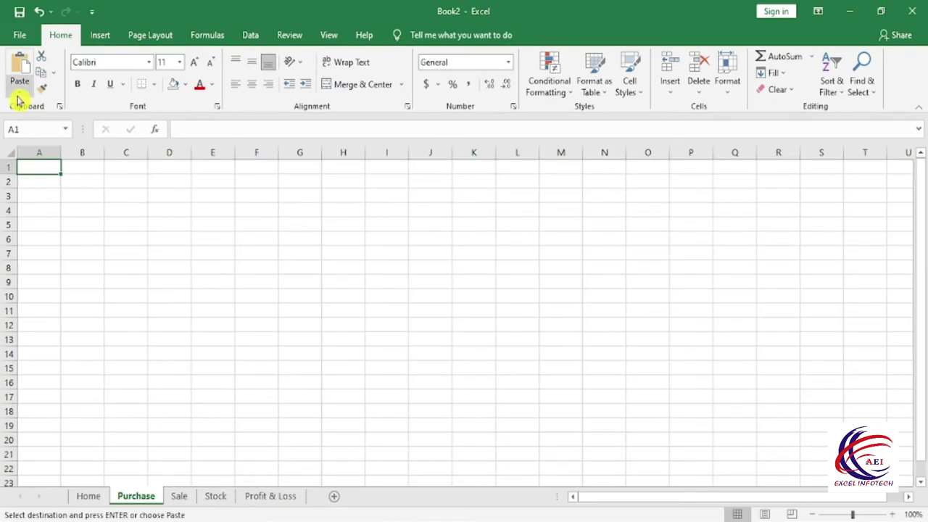
click(20, 92)
click(62, 149)
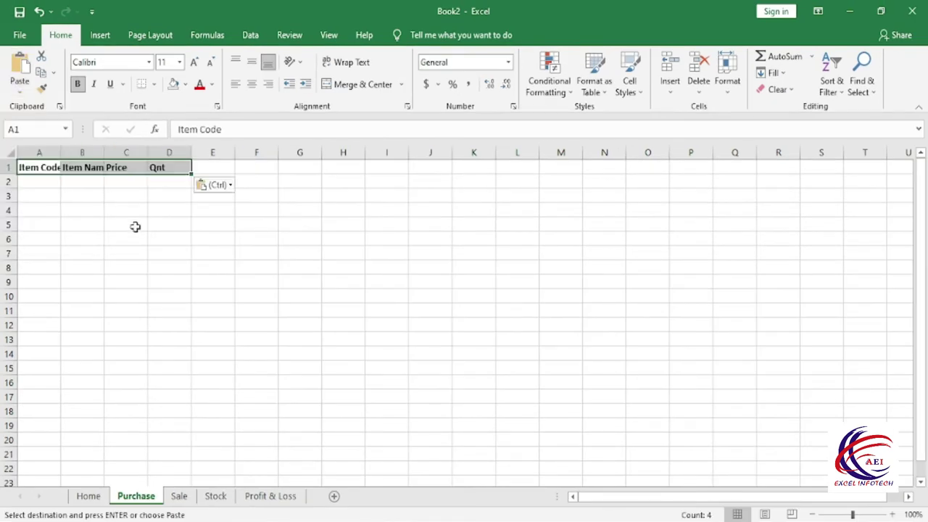
double_click(897, 515)
triple_click(898, 515)
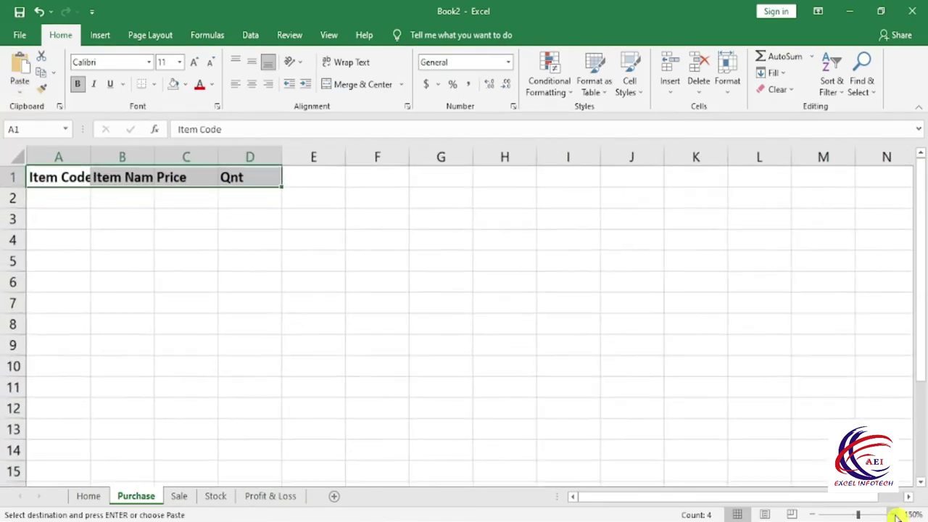
click(897, 515)
click(897, 515)
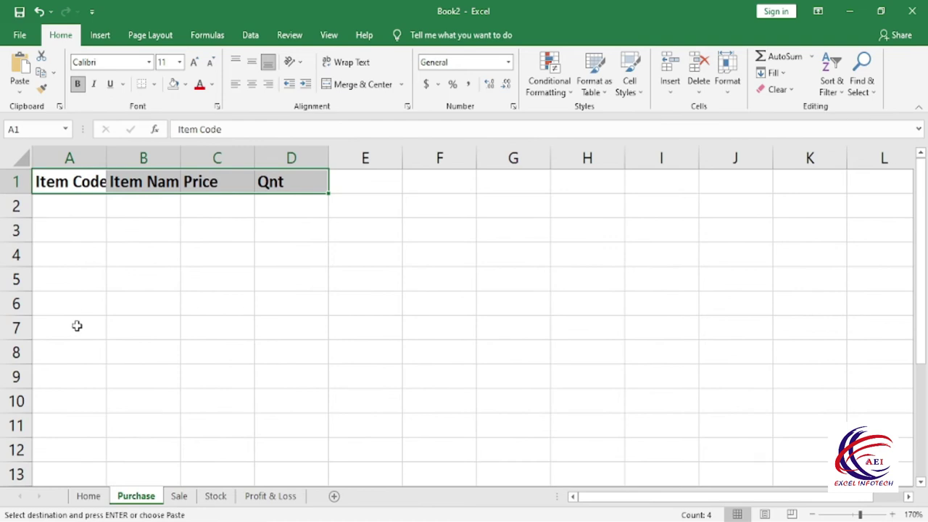
Step: Add a 'Total Price' heading in E1, widen columns A, B and E, and select A1:E12
drag(152, 290, 180, 274)
click(357, 185)
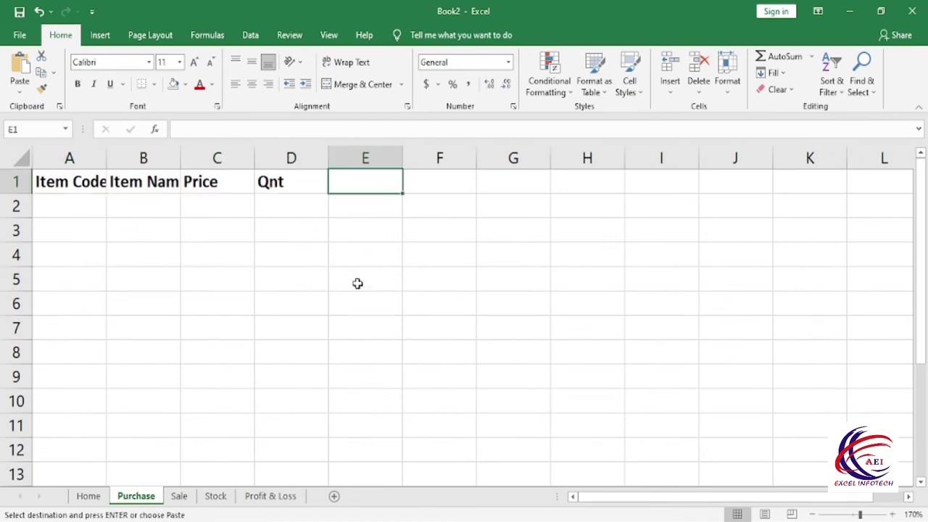
text(Total P)
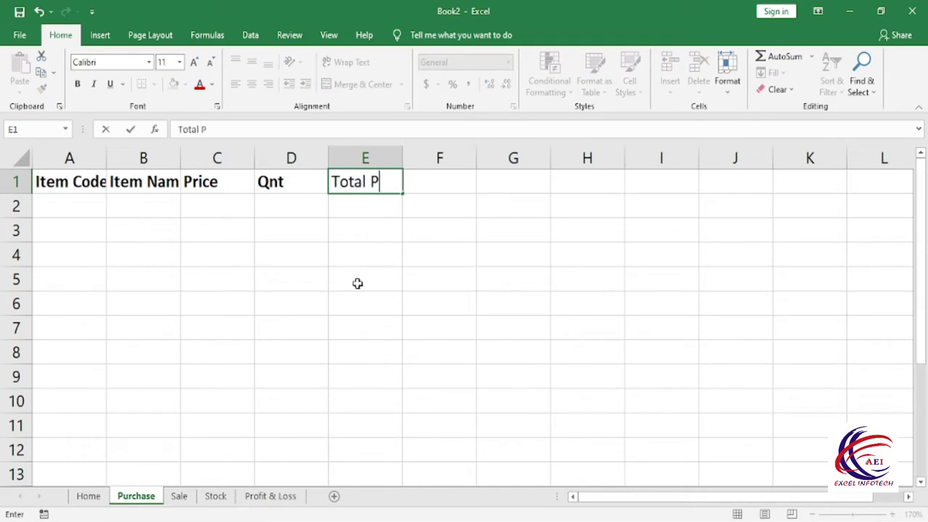
text(rice)
key(Return)
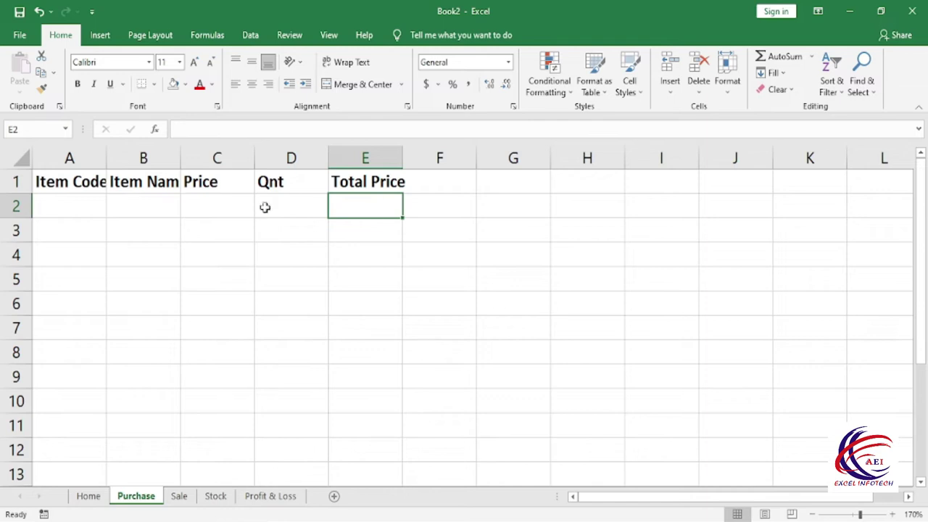
drag(112, 155, 126, 155)
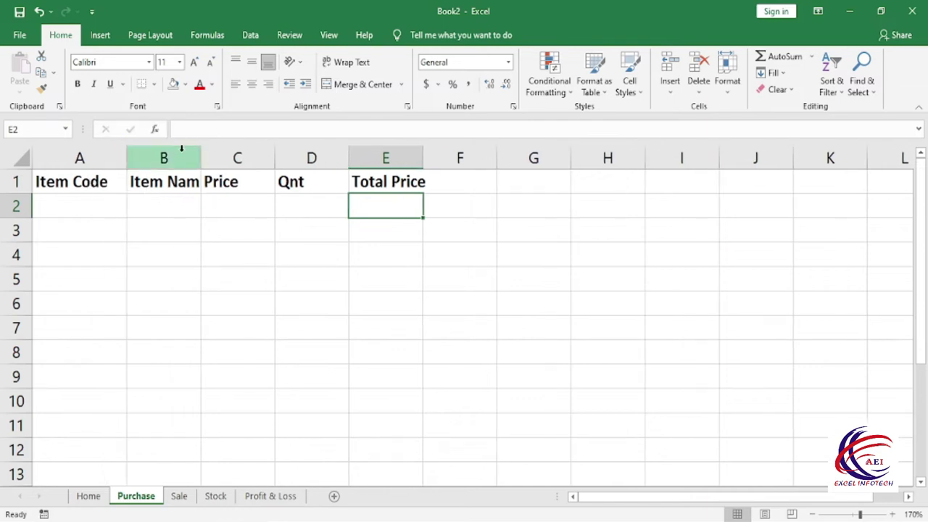
drag(200, 154, 222, 147)
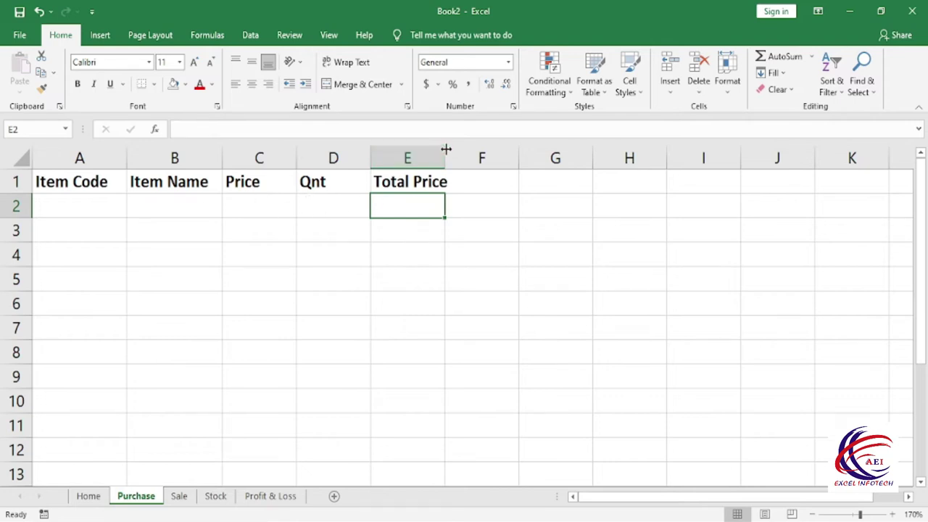
drag(446, 150, 462, 152)
mouse_move(74, 181)
mouse_down()
mouse_move(413, 309)
mouse_move(437, 454)
mouse_up()
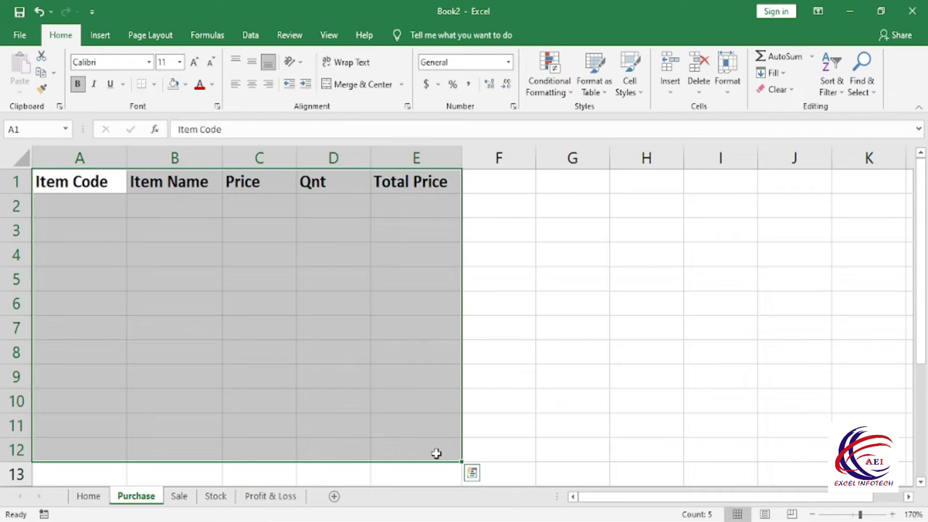
Step: Make A1:E12 a table with headers and hide its filter arrows with Ctrl+Shift+L
key(ctrl+t)
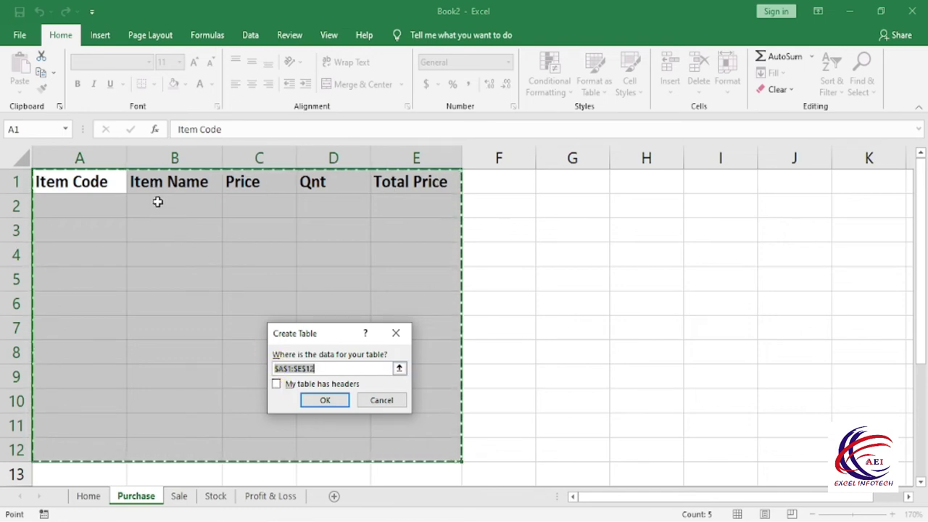
click(282, 387)
click(325, 401)
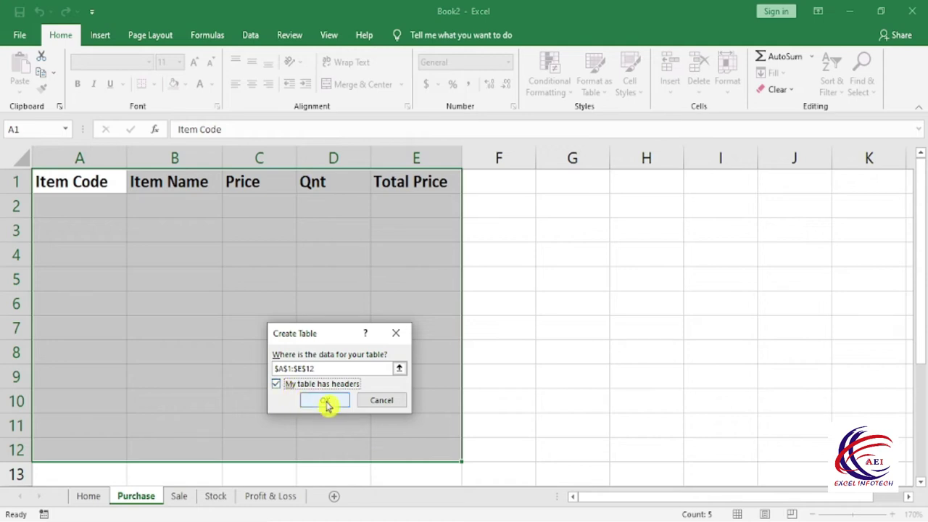
click(258, 280)
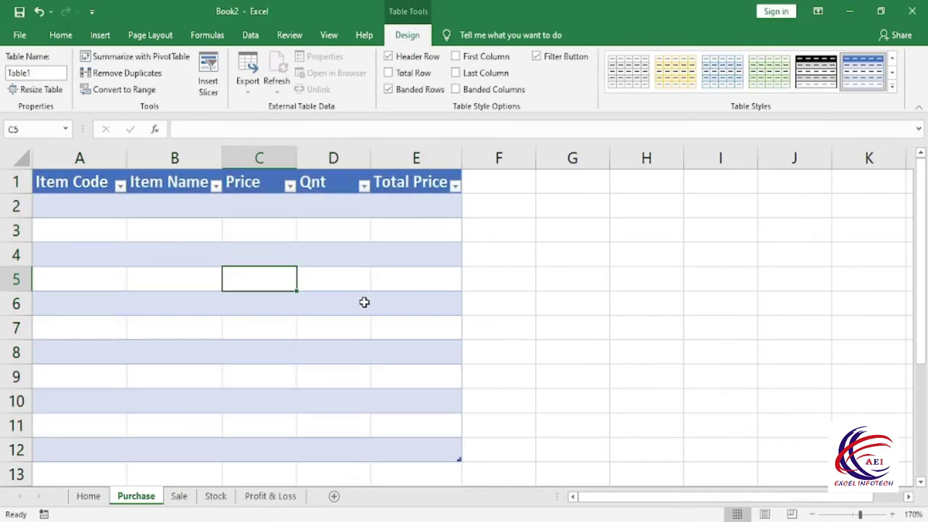
click(290, 186)
click(364, 284)
key(ctrl+shift+l)
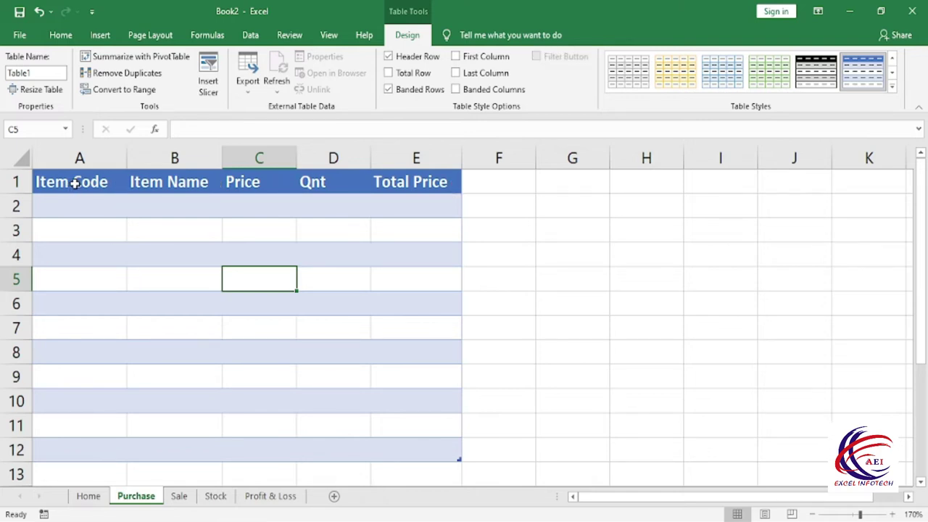
Step: Copy the whole purchase table A1:E12 and go to the Sale sheet
drag(75, 184, 420, 455)
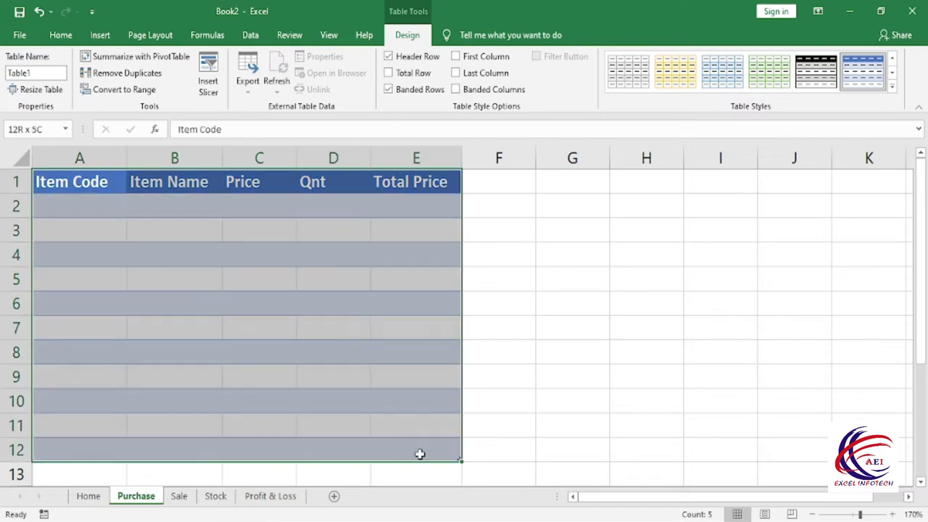
key(ctrl+c)
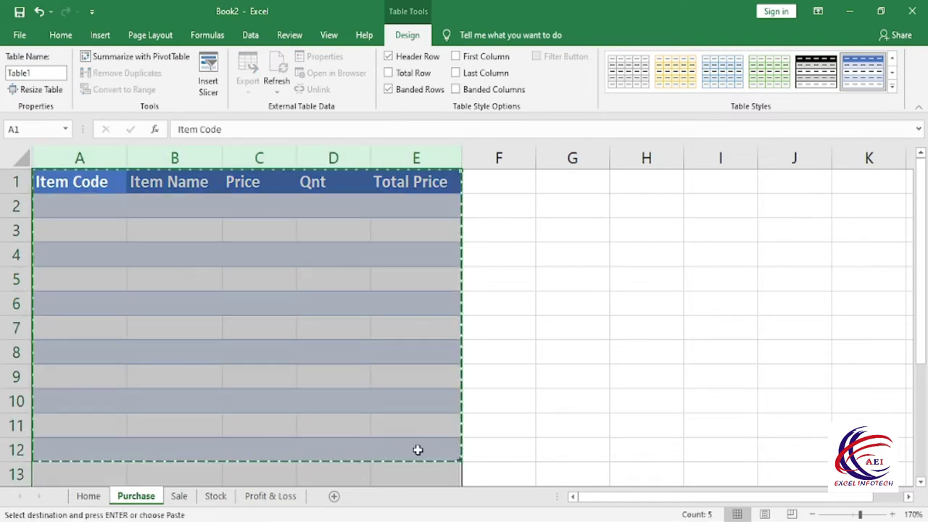
click(182, 496)
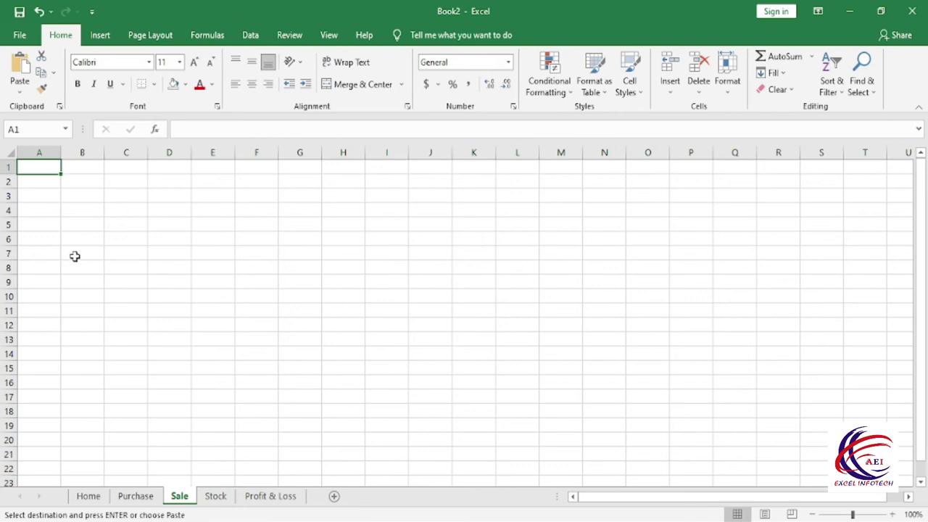
Step: Paste the table into Sale, widen columns A and E to fit Item Code and Total Price, then go to Stock
key(ctrl+v)
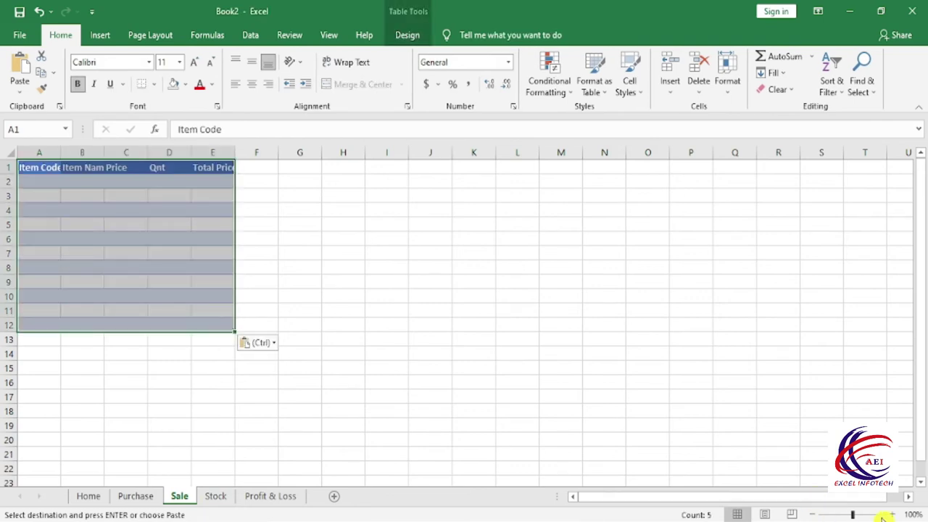
click(892, 514)
click(892, 514)
click(892, 514)
click(892, 514)
click(892, 514)
click(892, 514)
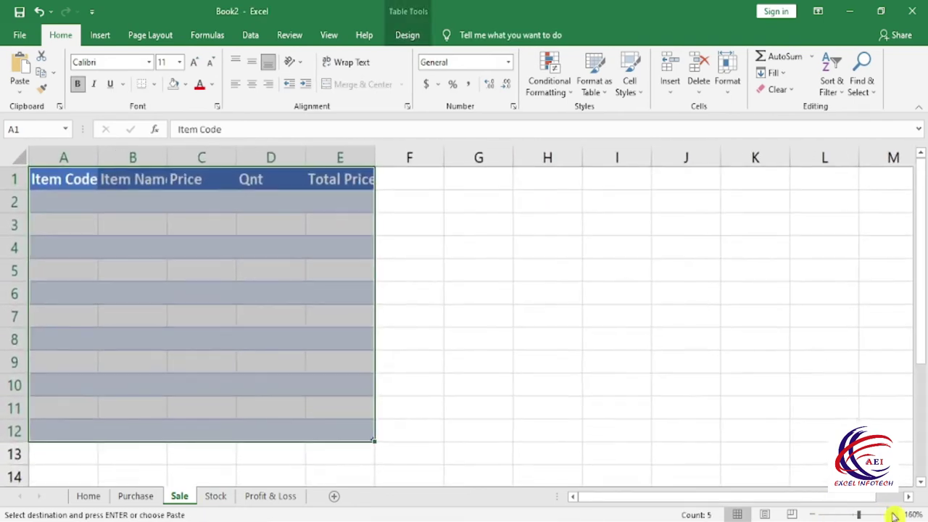
click(106, 194)
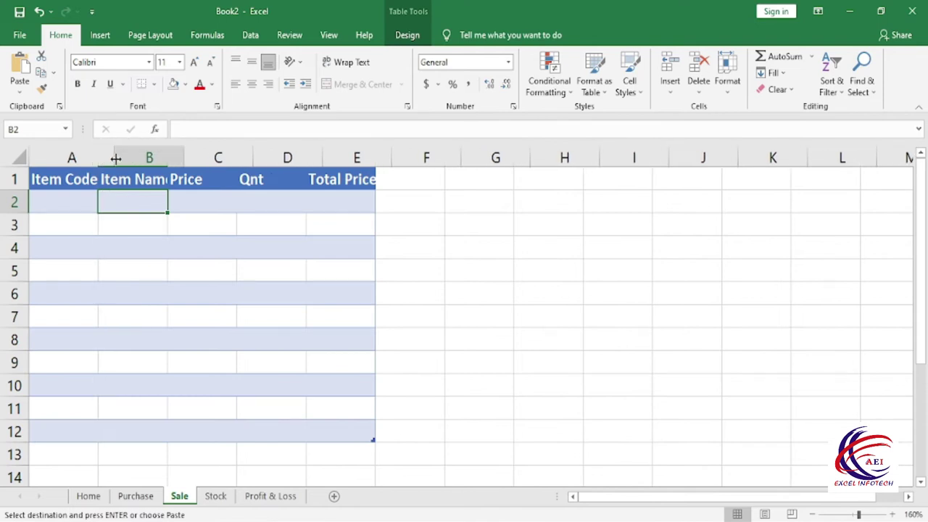
drag(98, 161, 114, 159)
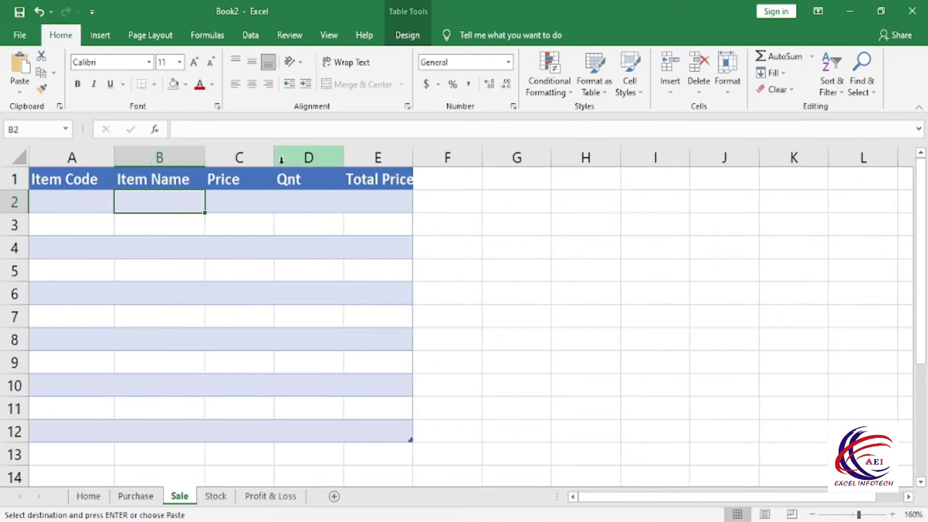
double_click(412, 157)
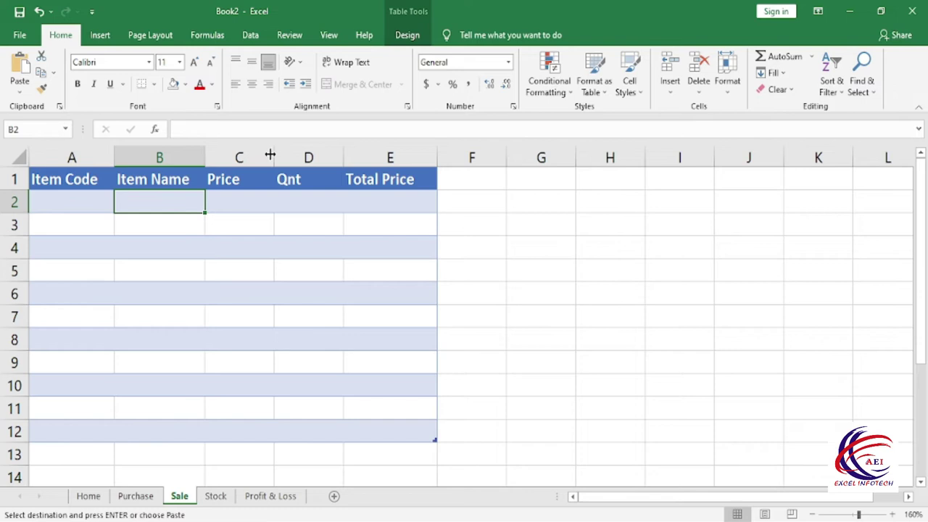
click(234, 263)
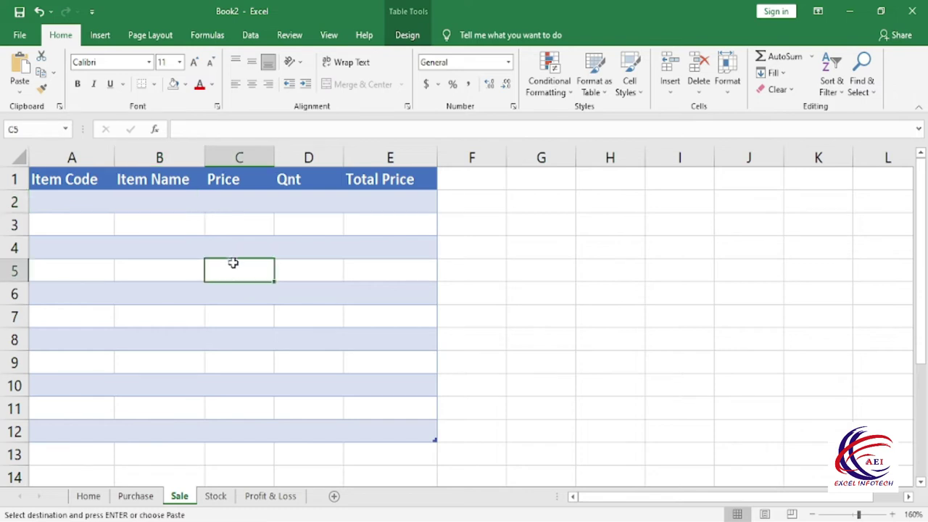
click(216, 499)
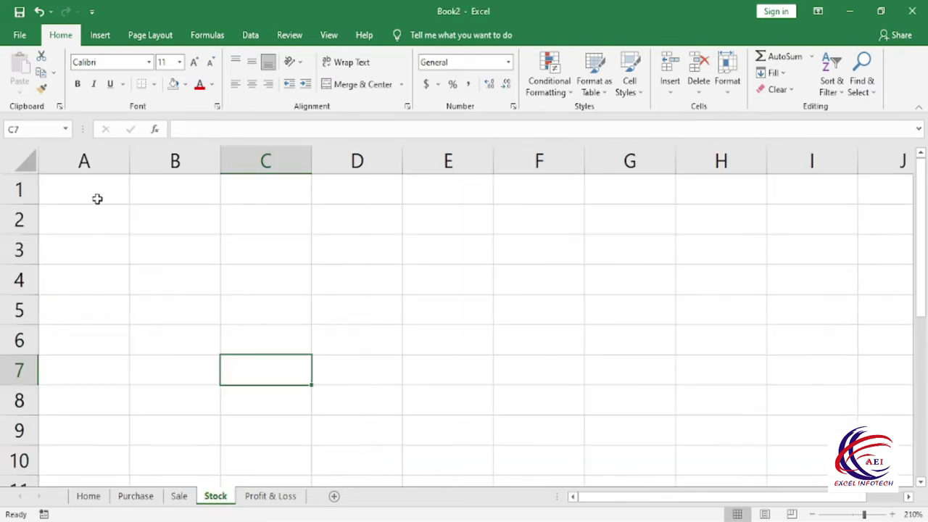
Step: Enter the headers 'item Name', 'Stock' and 'Remember' in A1:C1
click(97, 199)
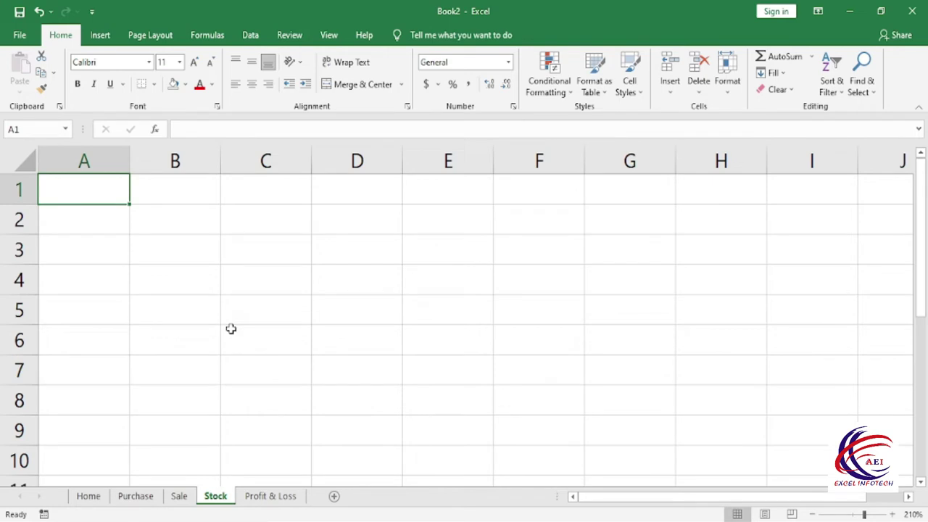
text(item Name)
key(Tab)
text(Stock)
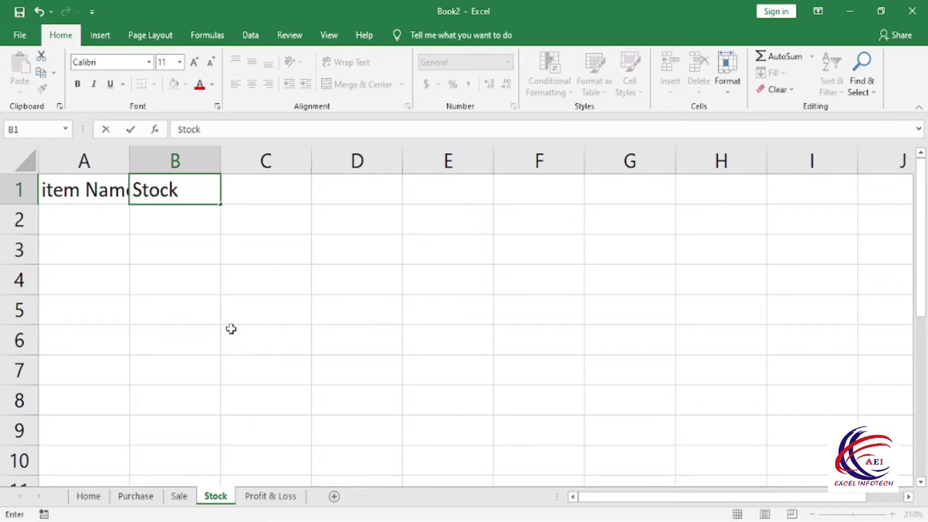
key(Tab)
text(Rem)
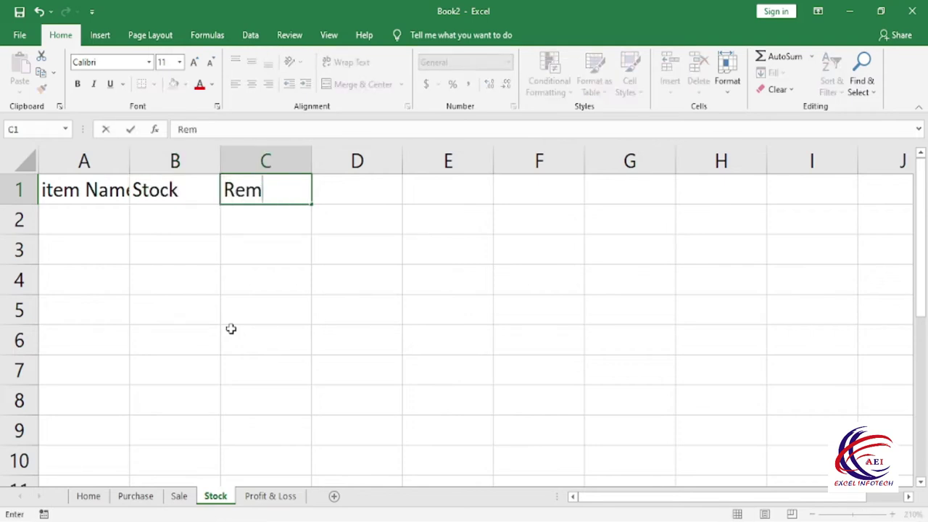
text(ember)
key(Return)
key(Left)
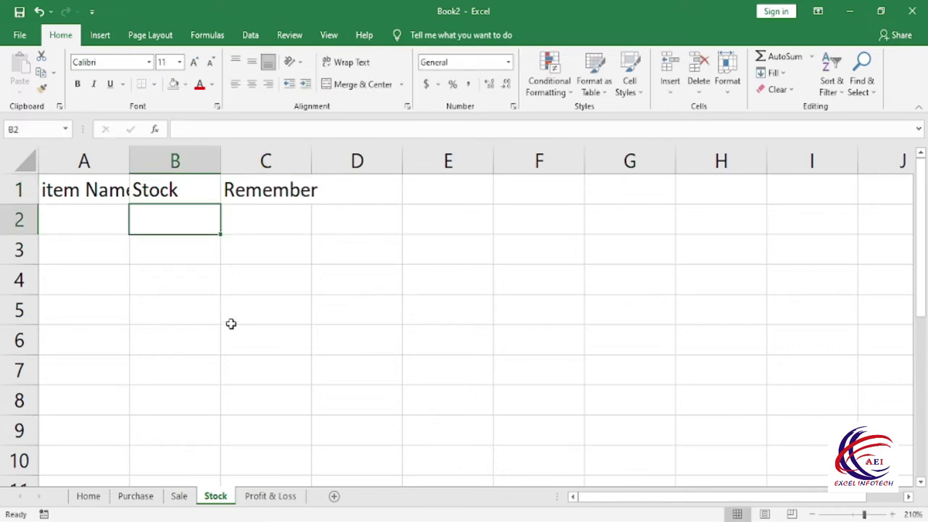
Step: Widen columns A, B and C to fit the headers and select A1:C8
drag(205, 297, 205, 287)
drag(129, 161, 153, 154)
drag(245, 154, 256, 152)
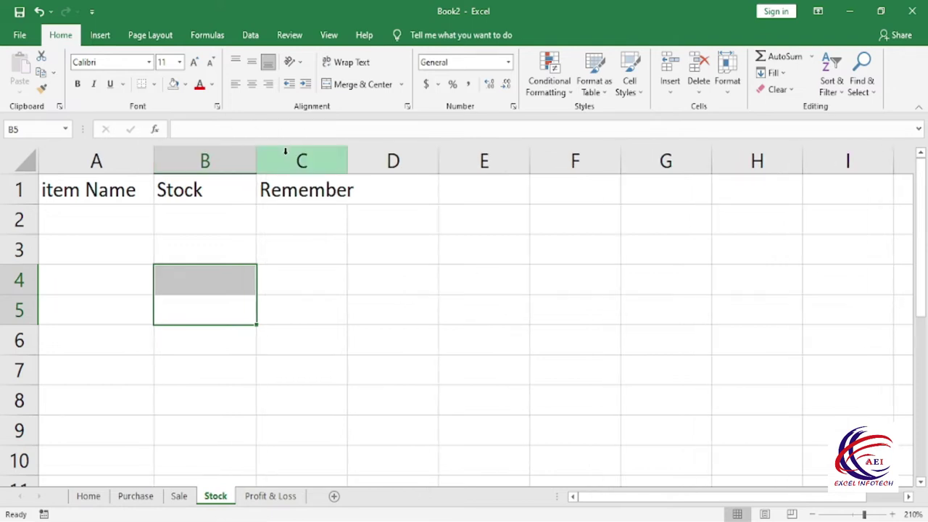
drag(347, 152, 383, 153)
click(444, 222)
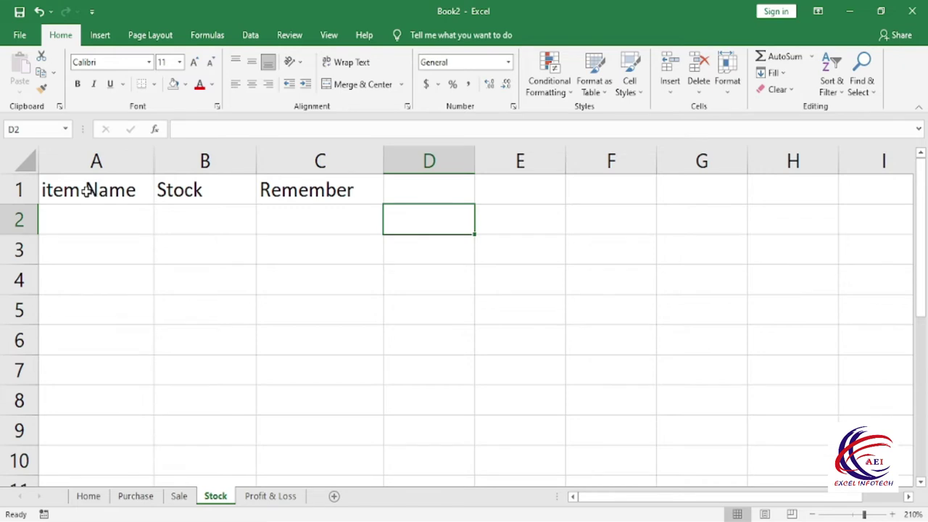
drag(87, 190, 310, 417)
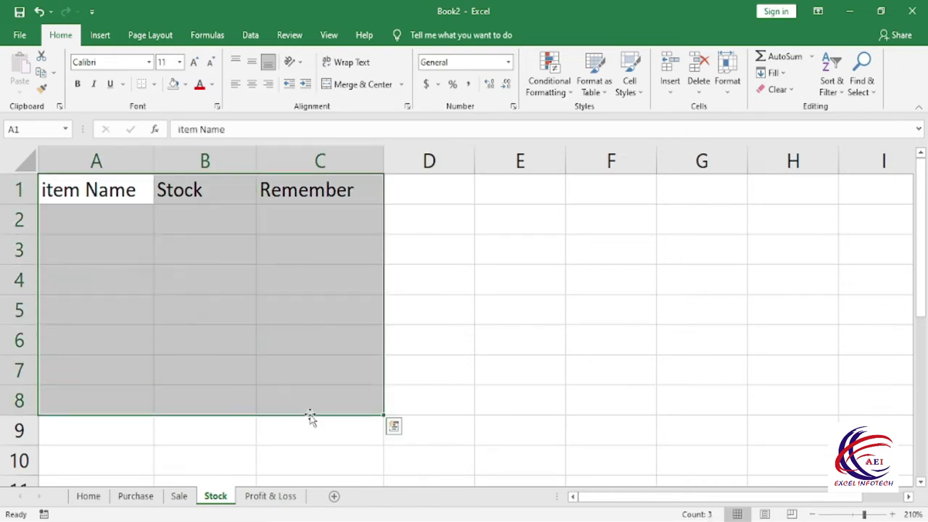
Step: Turn A1:C8 into a headed table without filter arrows, then go to Profit & Loss
key(ctrl+t)
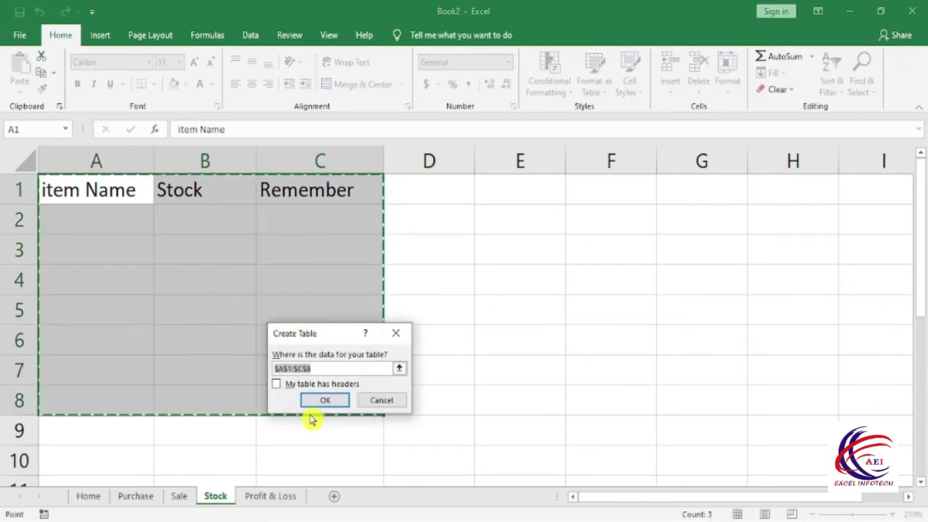
click(277, 383)
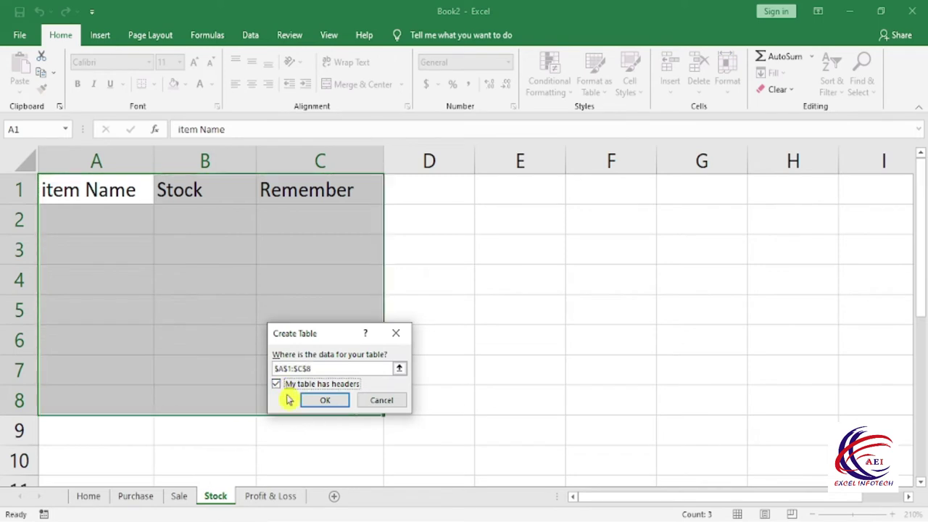
click(326, 402)
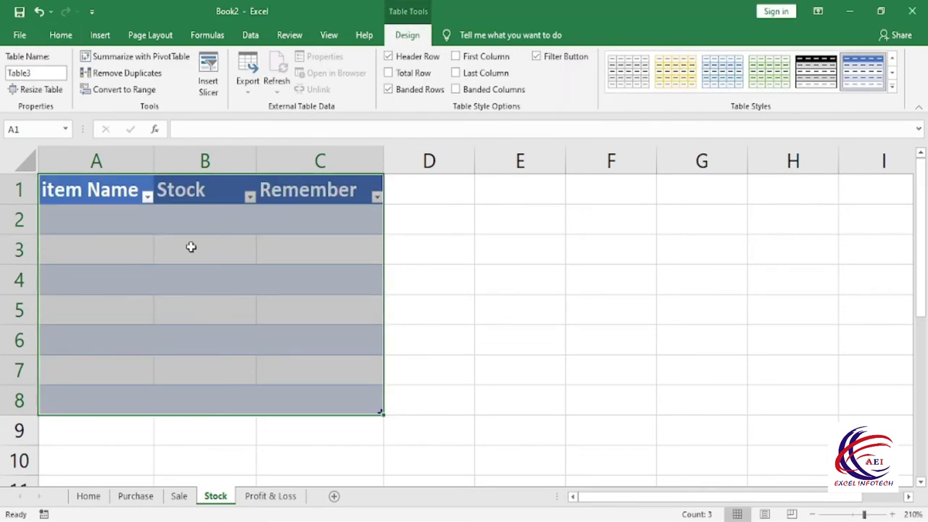
click(249, 286)
key(ctrl+shift+l)
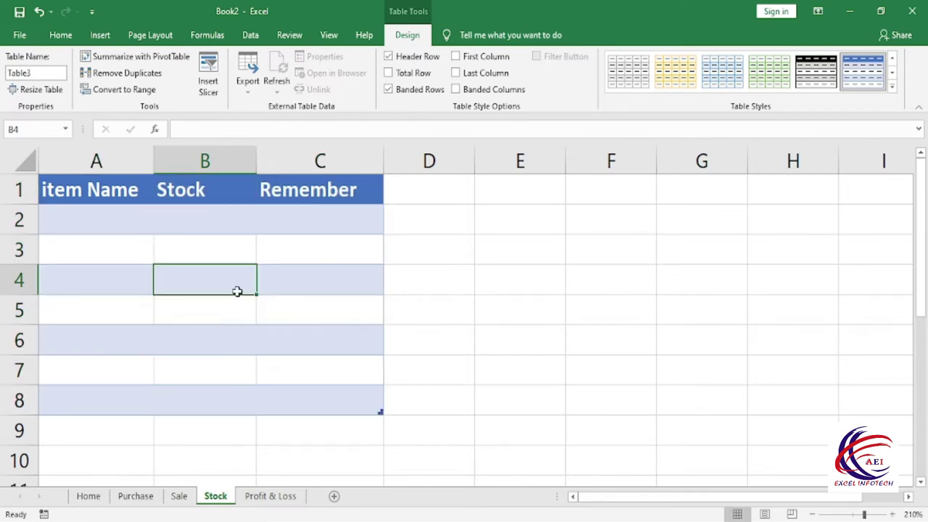
click(271, 495)
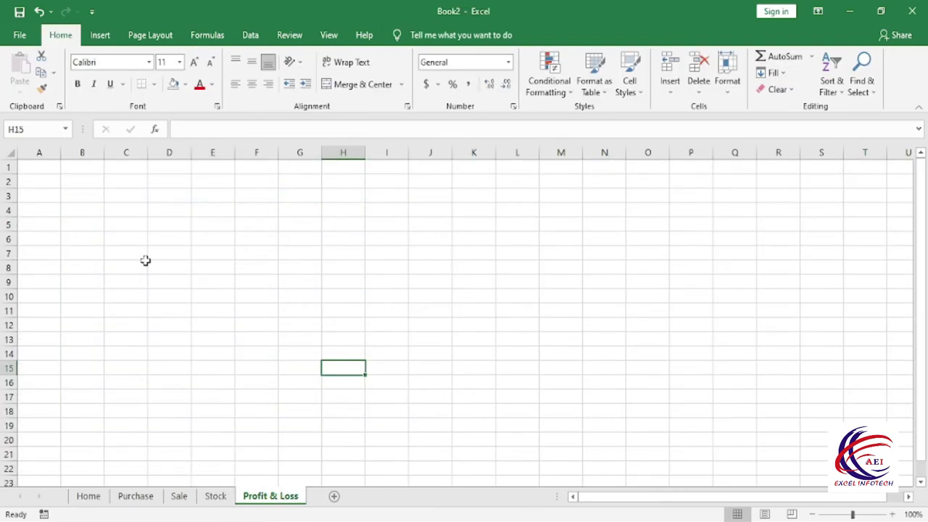
Step: Zoom in and enter the headings 'Stock Item', 'Purchase' and 'Sale' in A1:C1
click(889, 515)
click(890, 515)
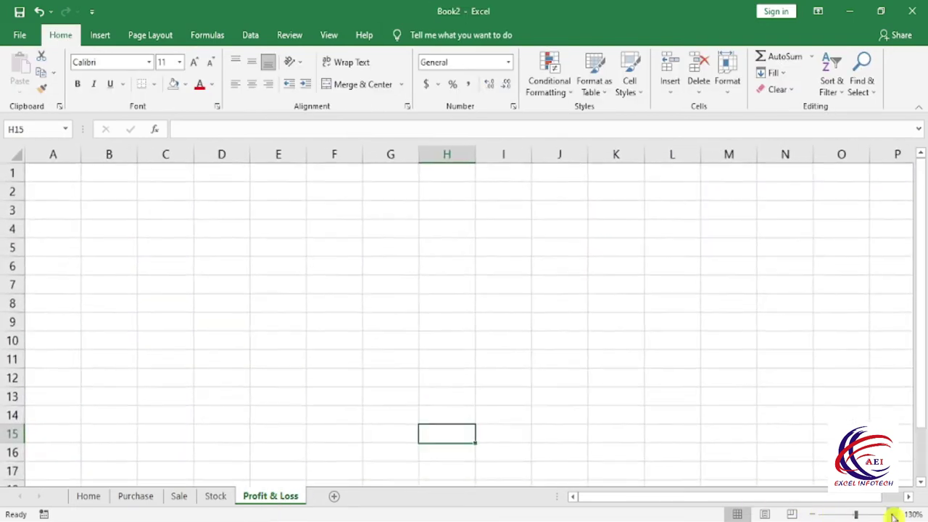
click(889, 515)
click(890, 515)
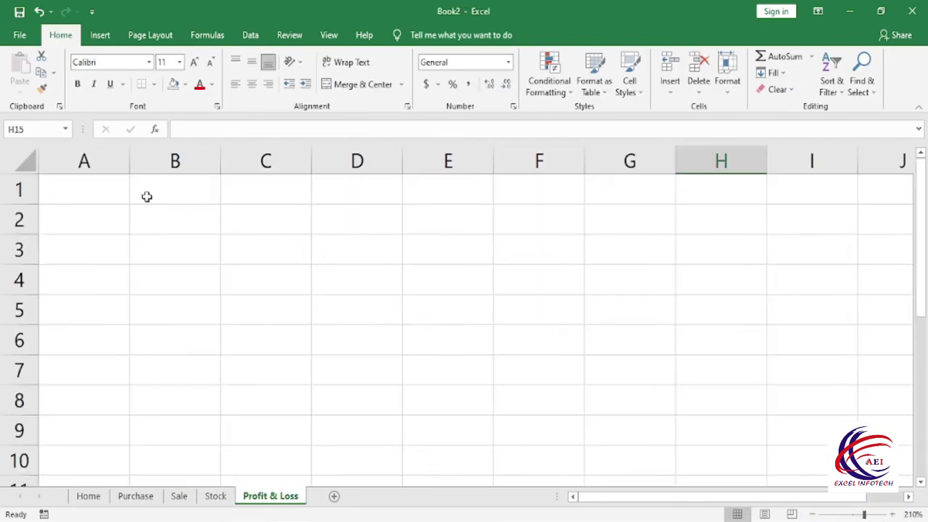
key(ctrl+Home)
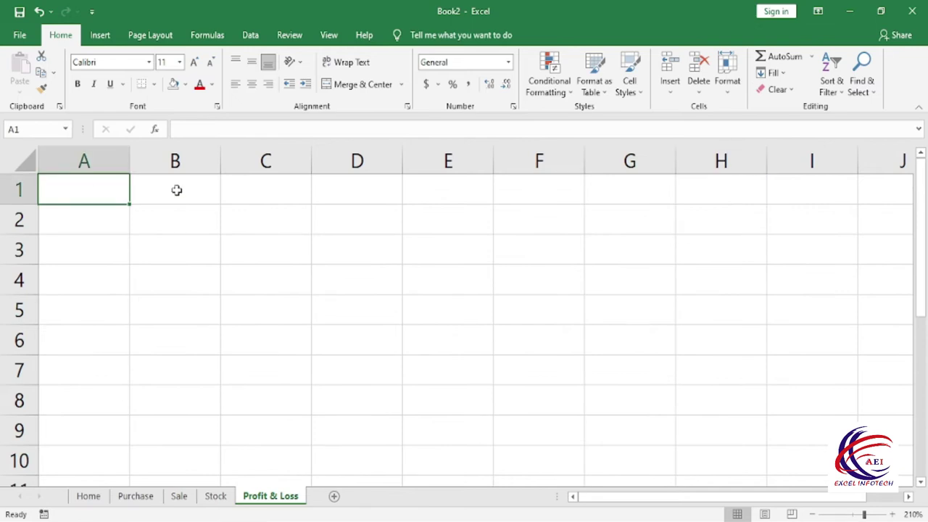
text(Stock Item)
click(176, 190)
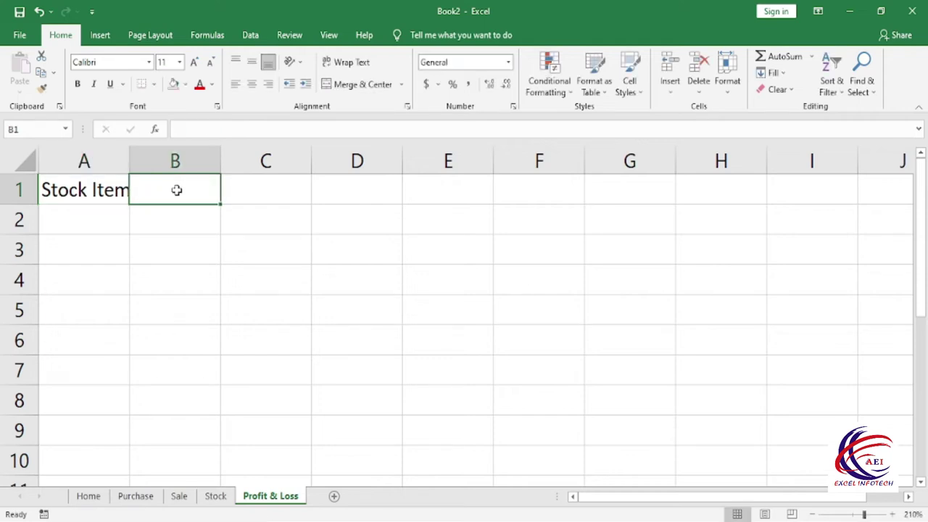
text(P)
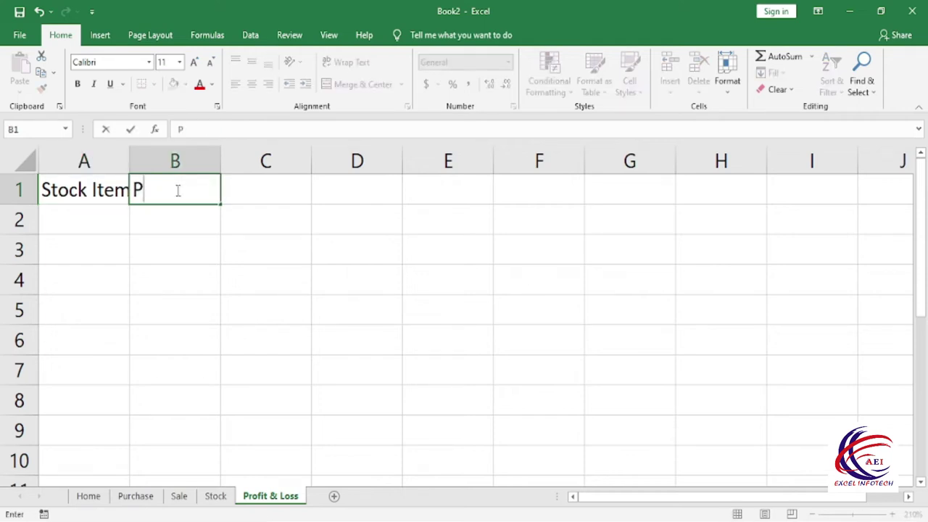
text(urchase)
key(Tab)
text(S)
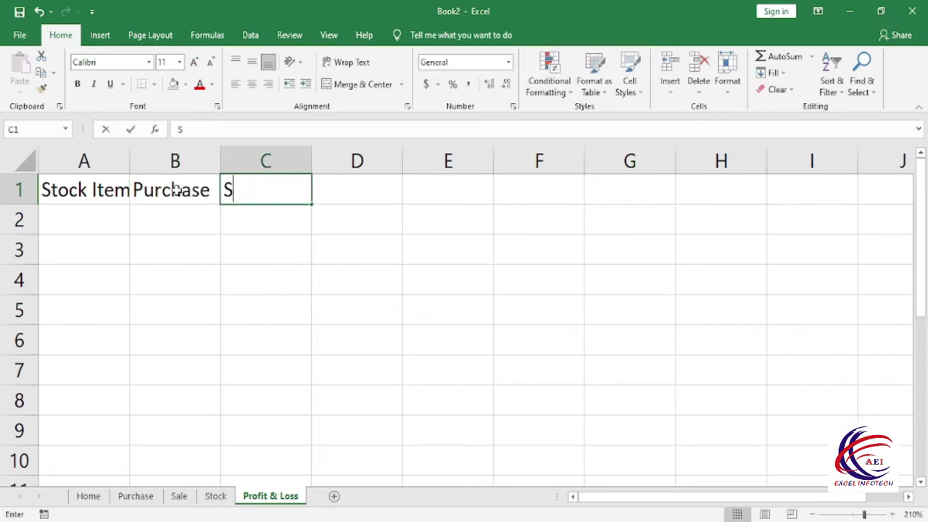
text(ale)
key(Tab)
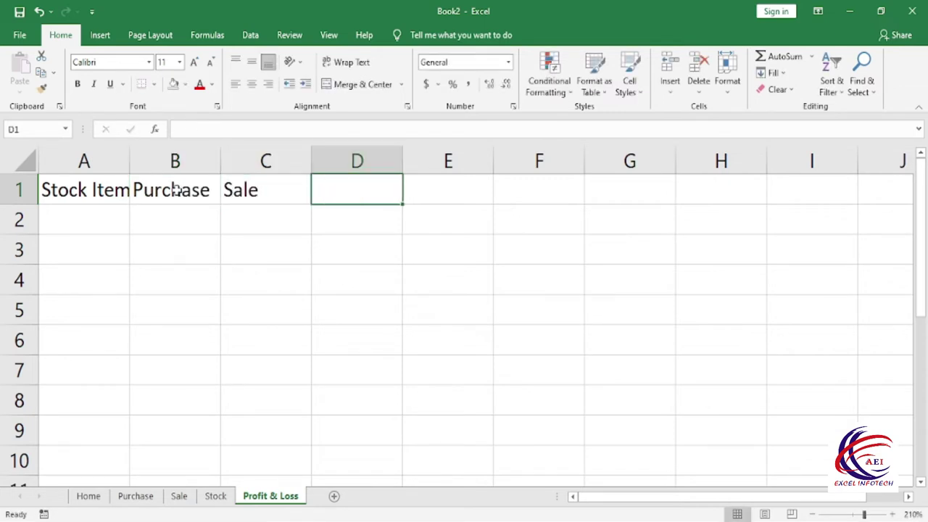
Step: Add the 'Net Profit' heading in D1 and widen columns A and B
text(Net Profit)
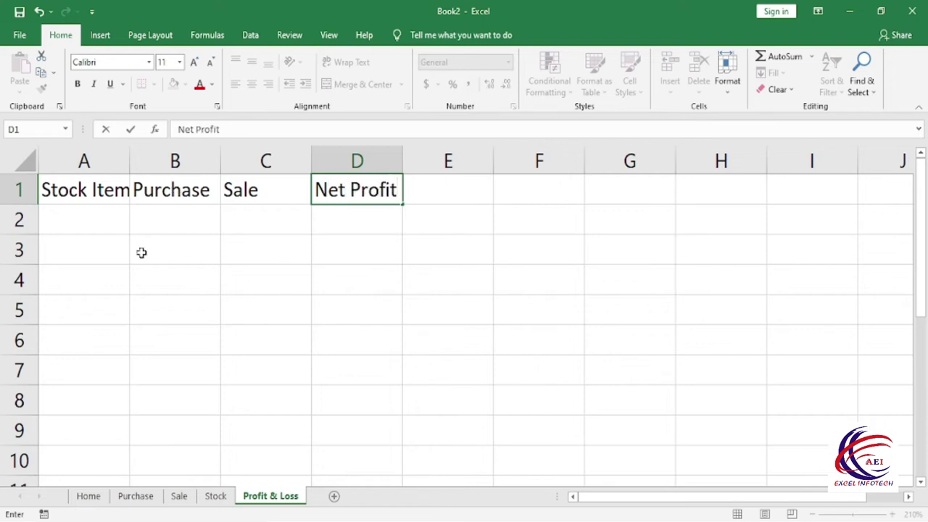
click(149, 274)
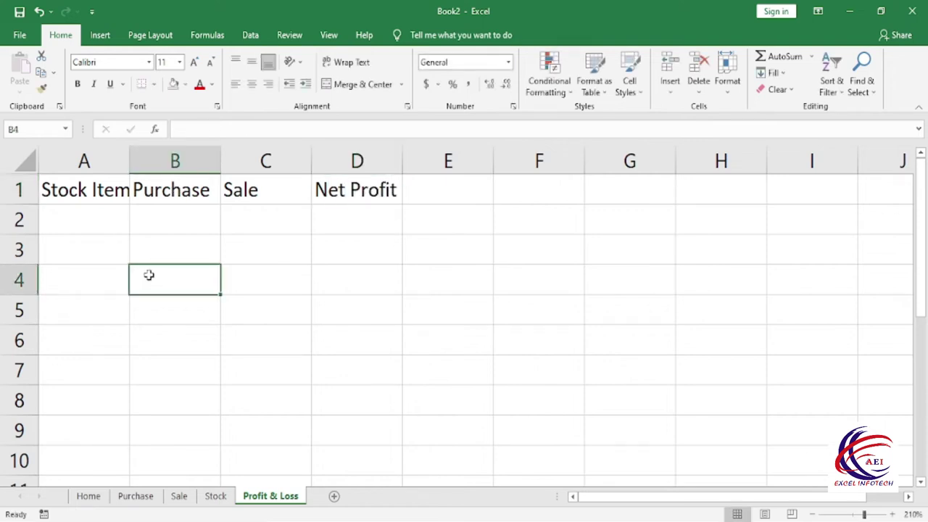
drag(86, 197, 380, 373)
click(191, 304)
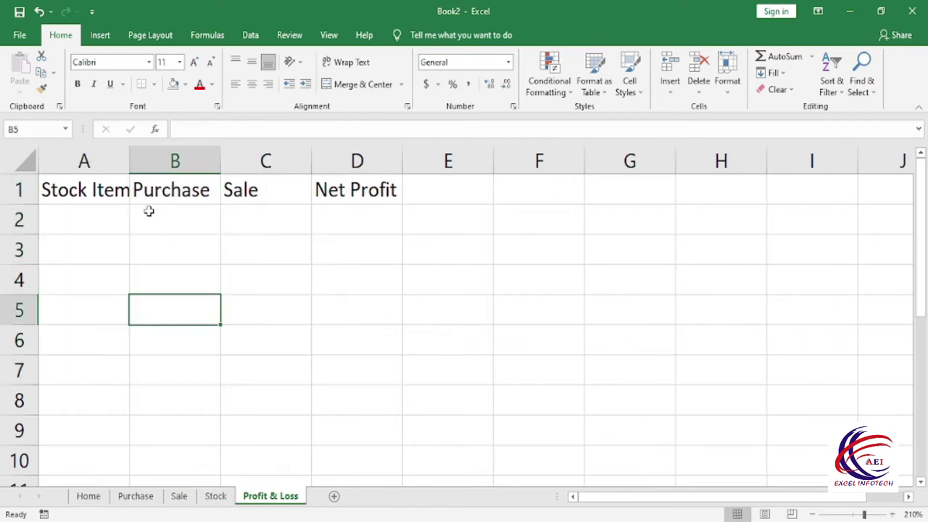
drag(129, 154, 143, 154)
drag(234, 154, 258, 154)
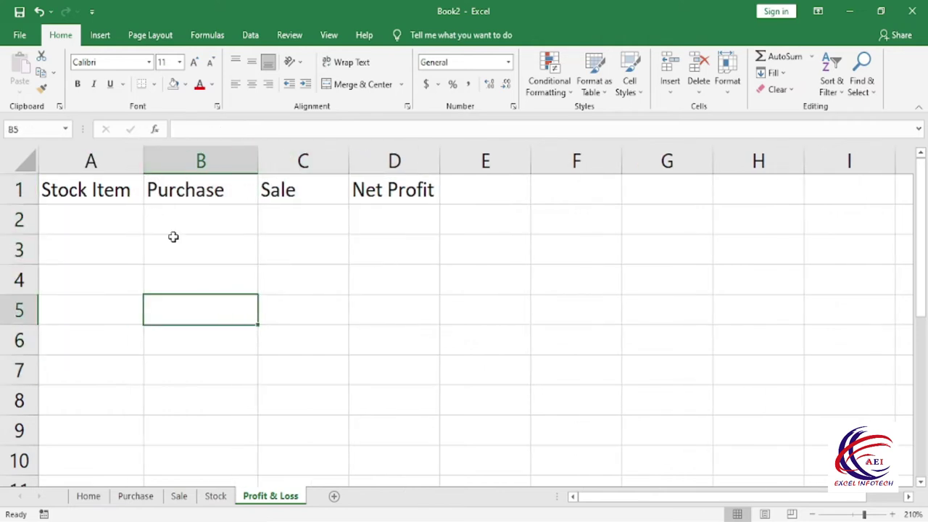
Step: Make A1:D9 a headed table via Ctrl+T and remove its filter arrows
drag(89, 191, 412, 418)
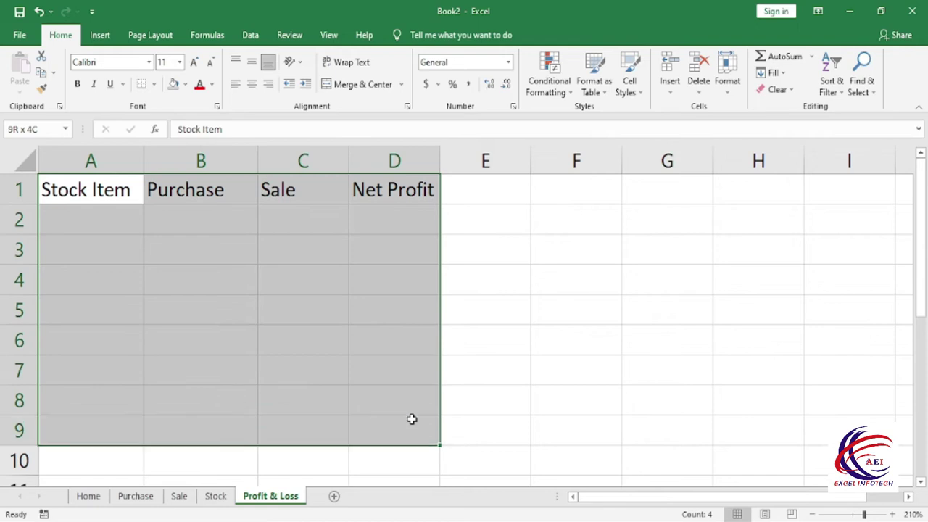
key(ctrl+t)
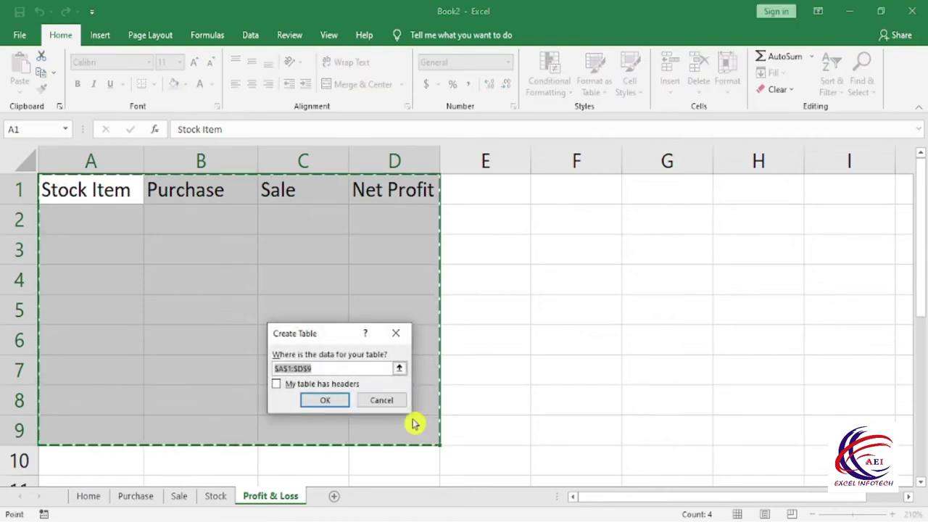
click(278, 384)
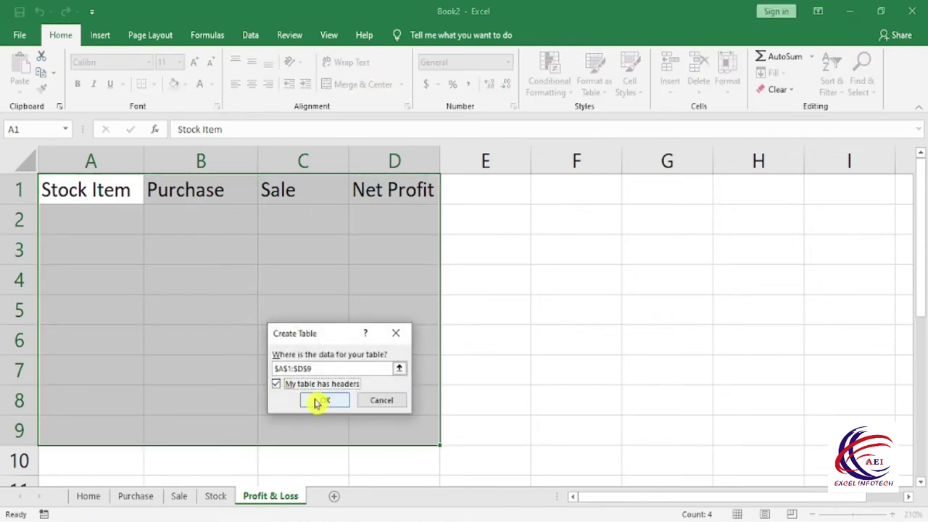
click(319, 400)
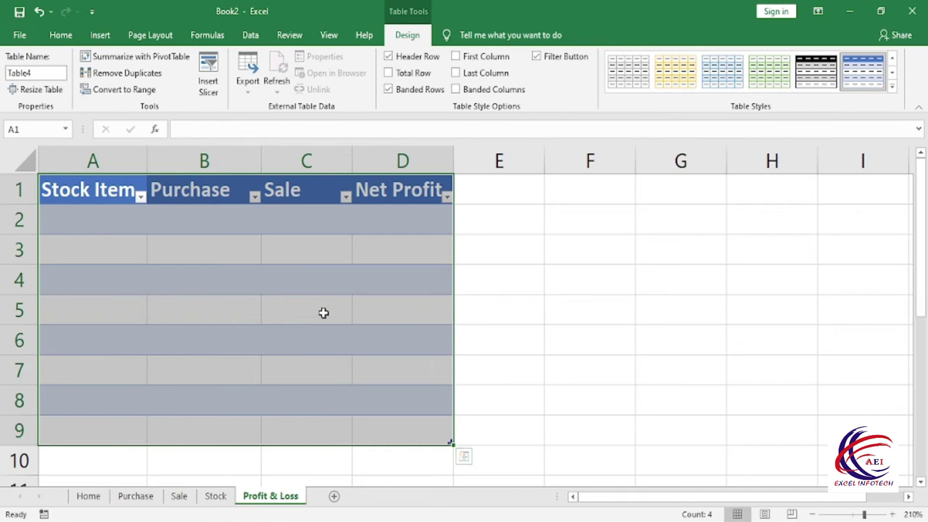
key(ctrl+shift+l)
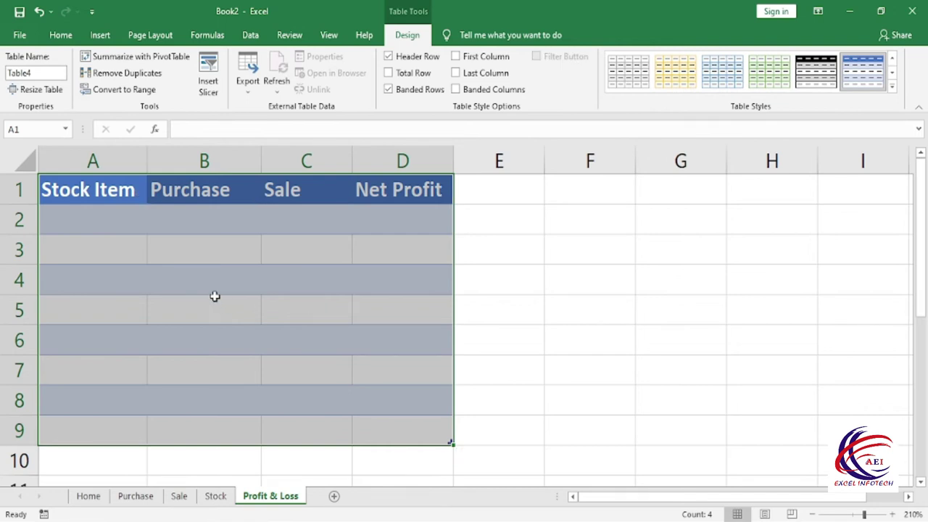
click(215, 299)
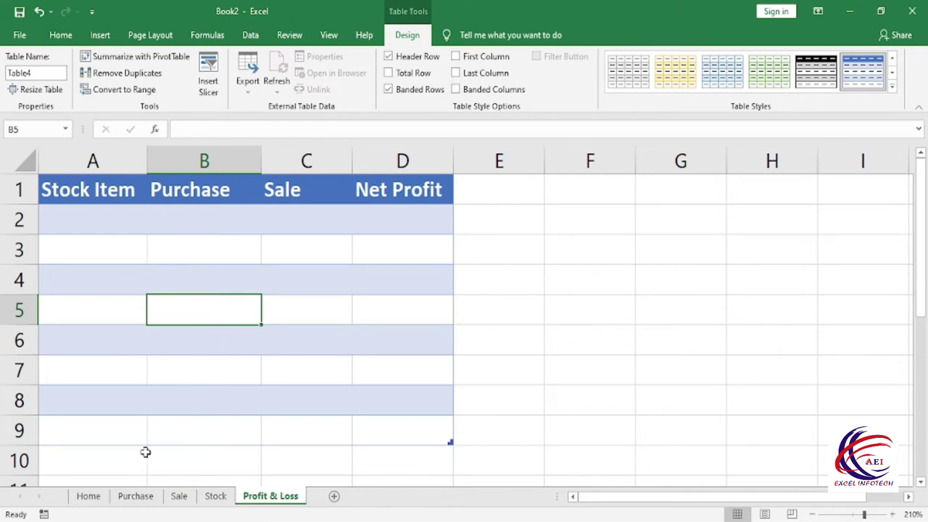
Step: Review the Home, Purchase, Sale, Stock and Profit & Loss sheets in turn, ending on Home
click(92, 497)
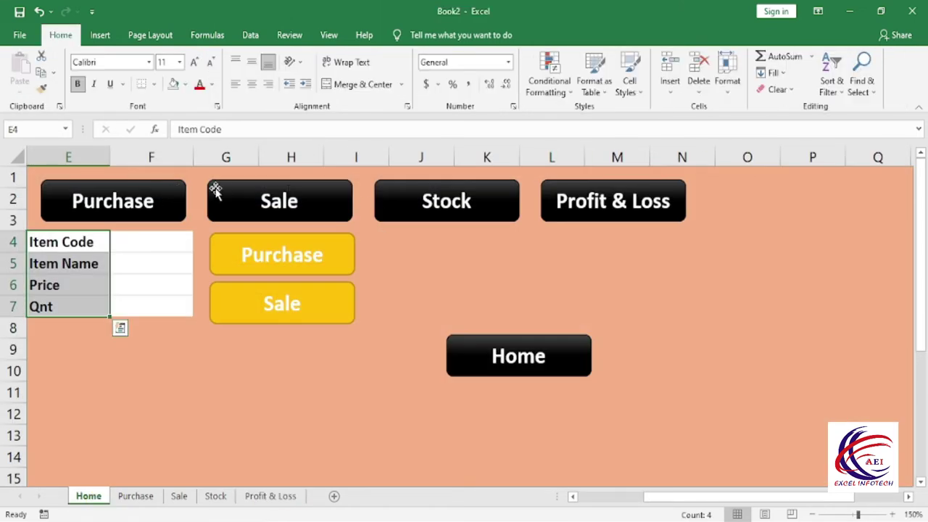
click(265, 397)
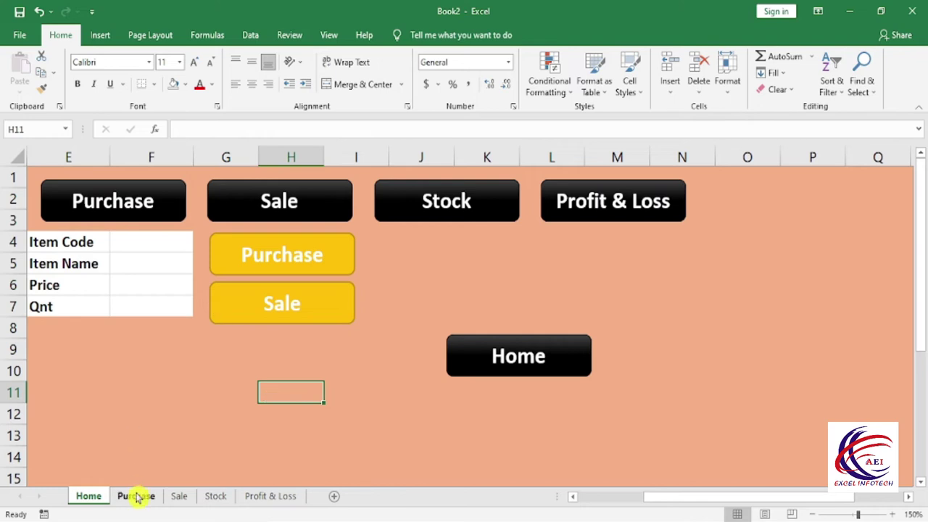
click(136, 497)
click(412, 309)
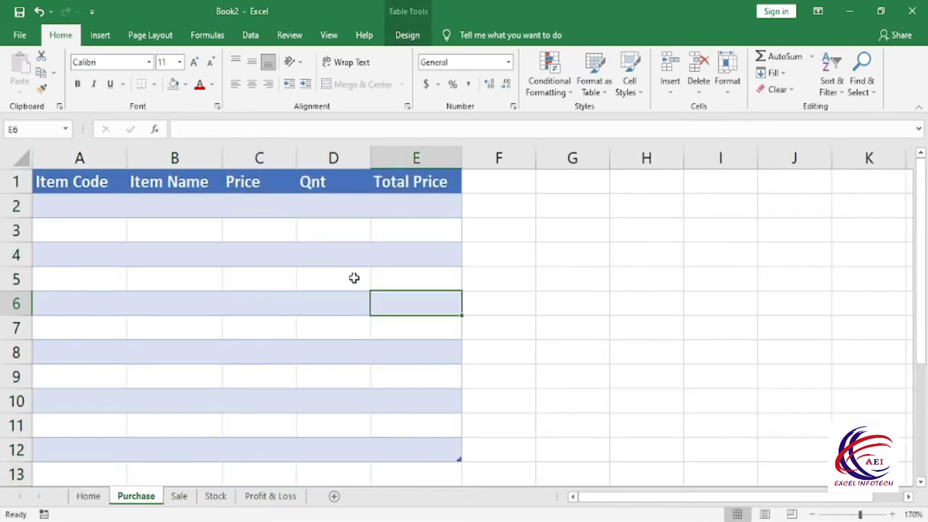
click(174, 498)
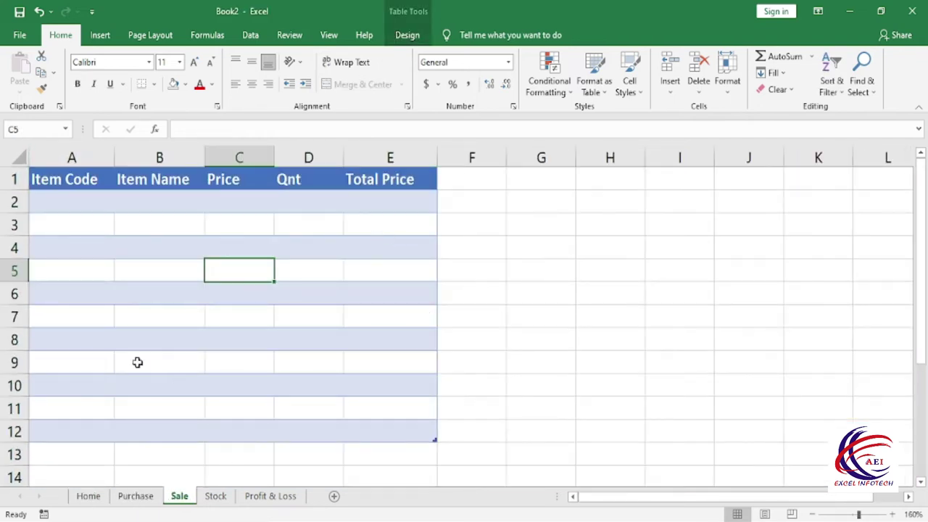
click(215, 497)
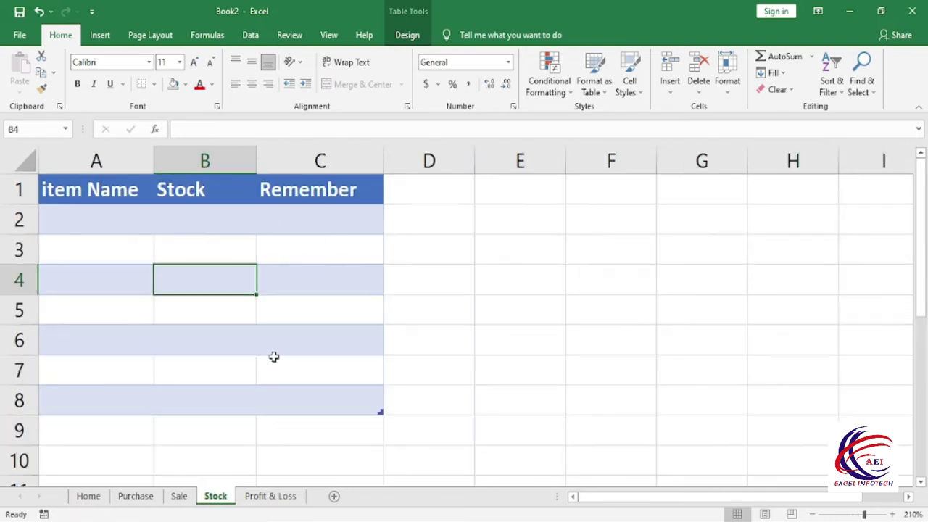
click(269, 497)
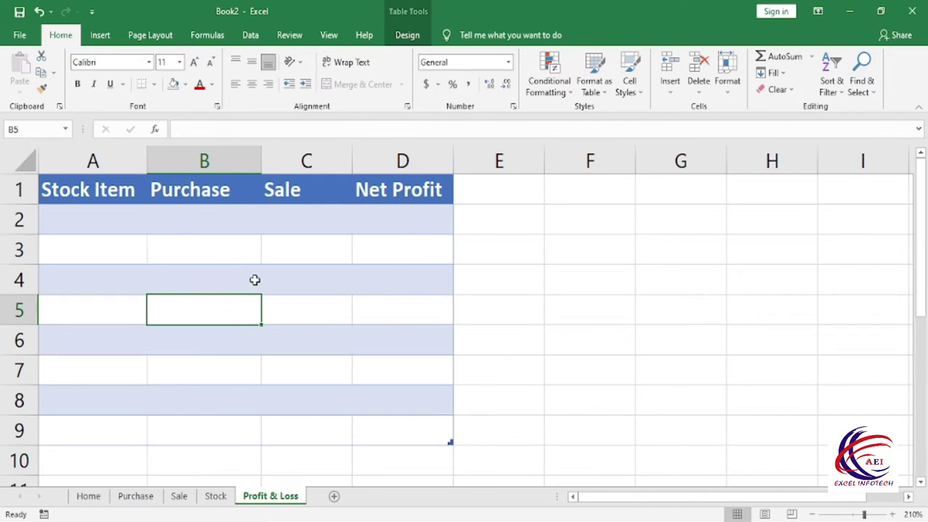
click(89, 499)
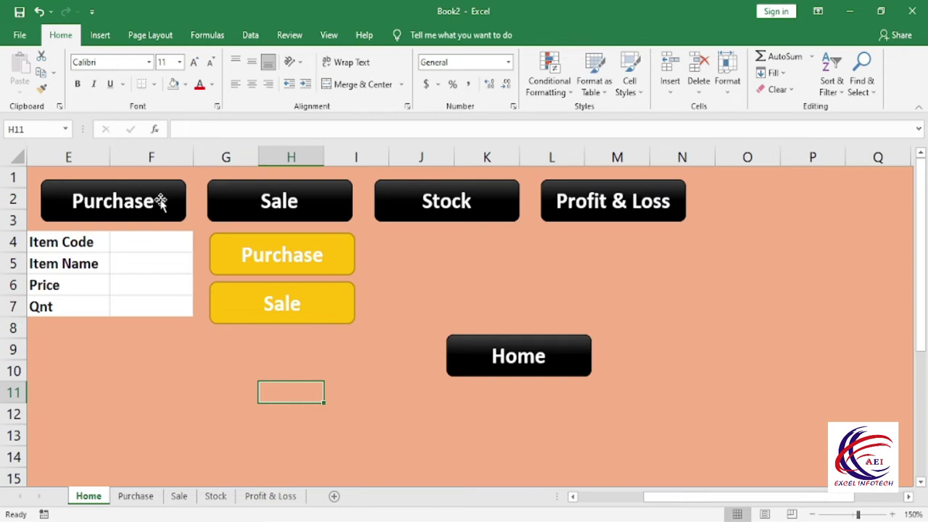
Step: Link the Purchase button to the Purchase sheet via Place in This Document
right_click(161, 203)
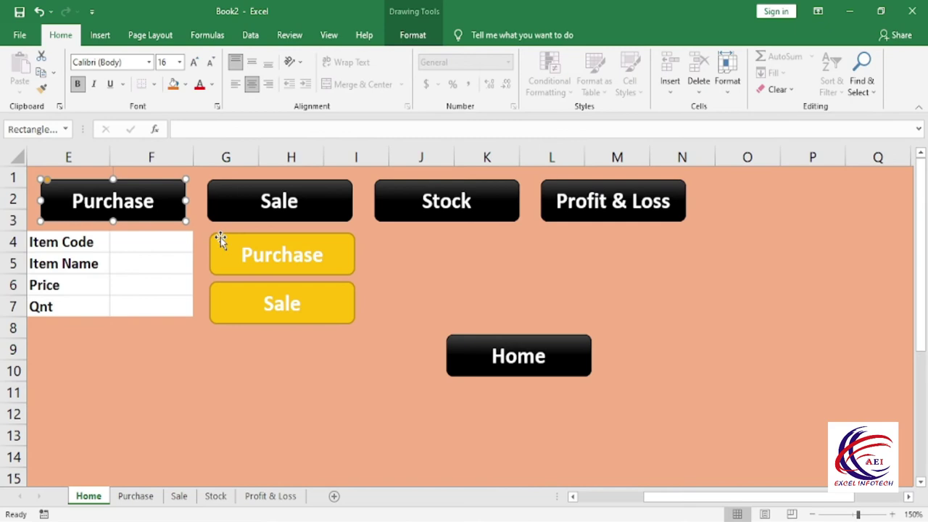
right_click(180, 208)
click(217, 374)
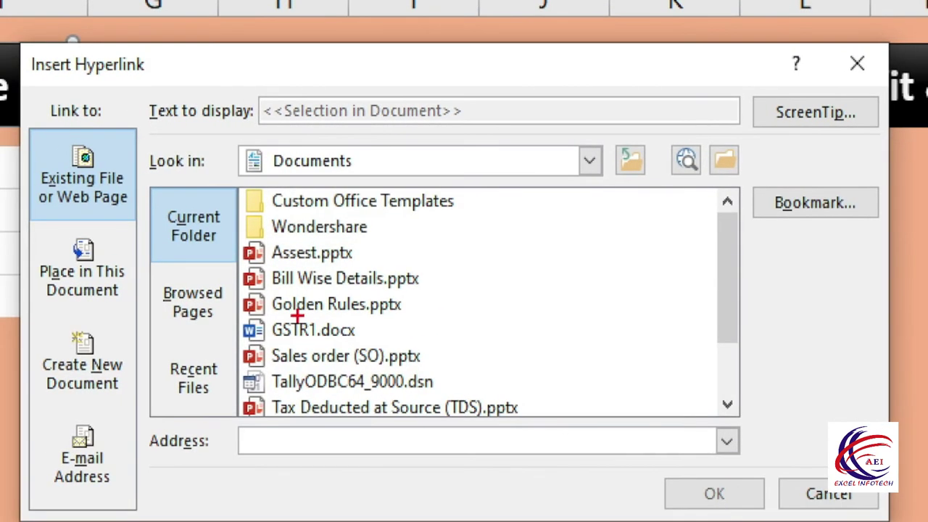
drag(27, 228, 143, 314)
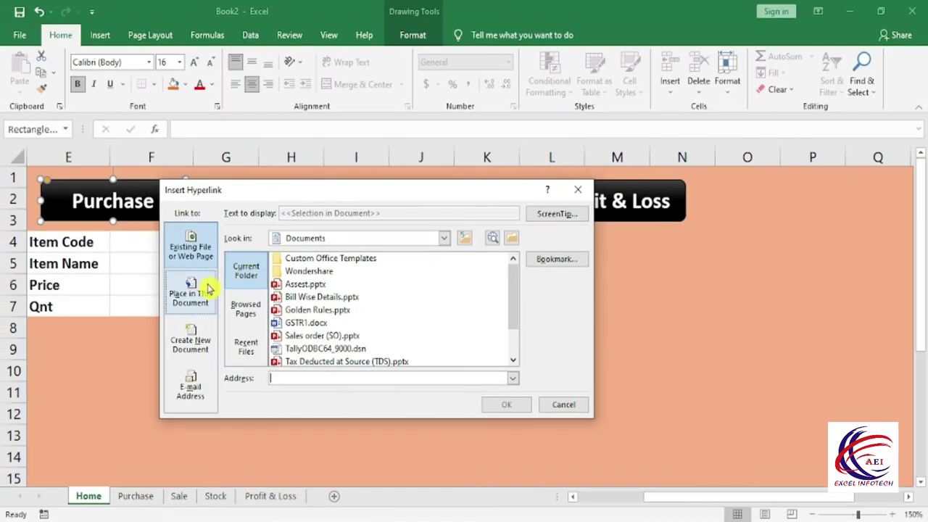
click(202, 291)
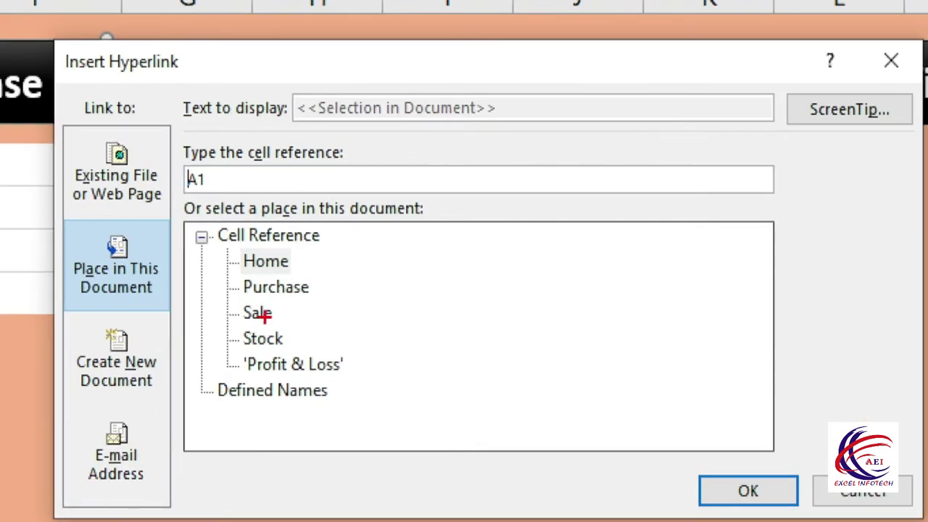
drag(207, 245, 364, 382)
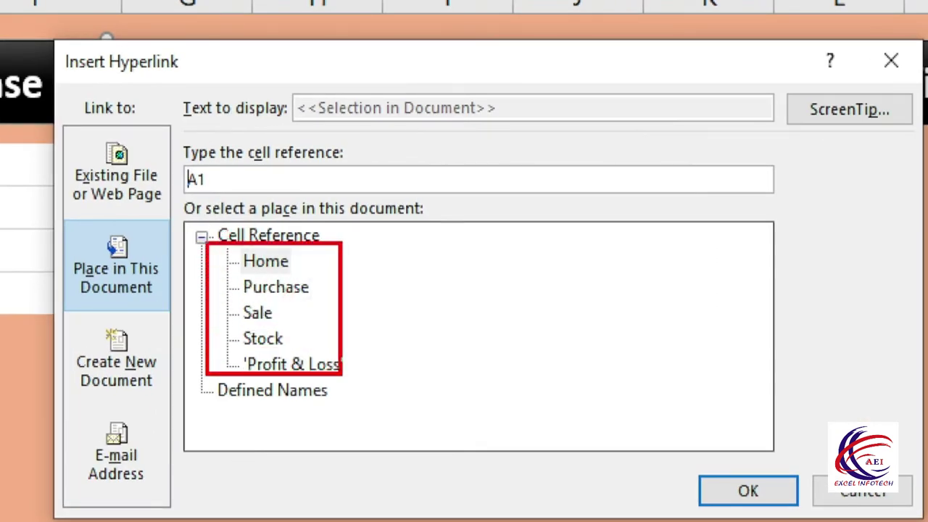
drag(303, 257, 341, 257)
drag(328, 294, 359, 294)
mouse_move(283, 313)
mouse_down()
mouse_move(322, 315)
mouse_move(345, 338)
mouse_up()
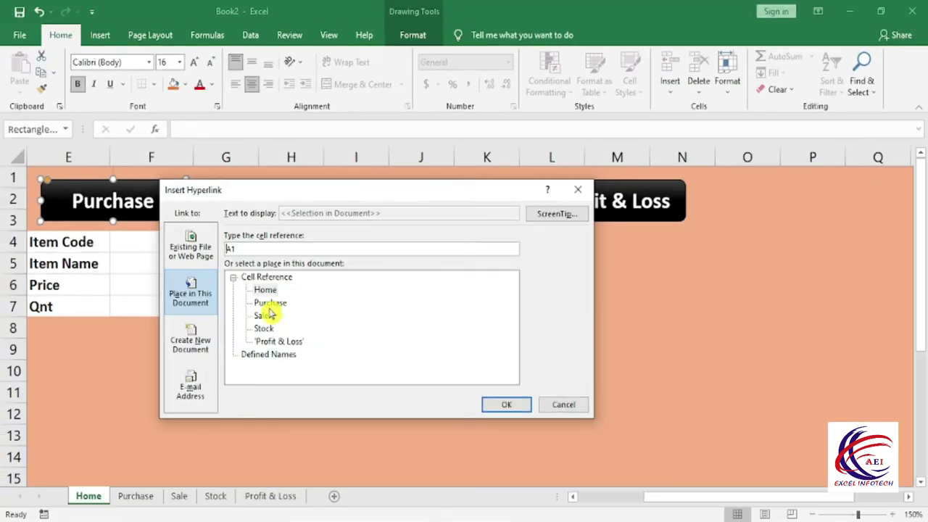
click(267, 303)
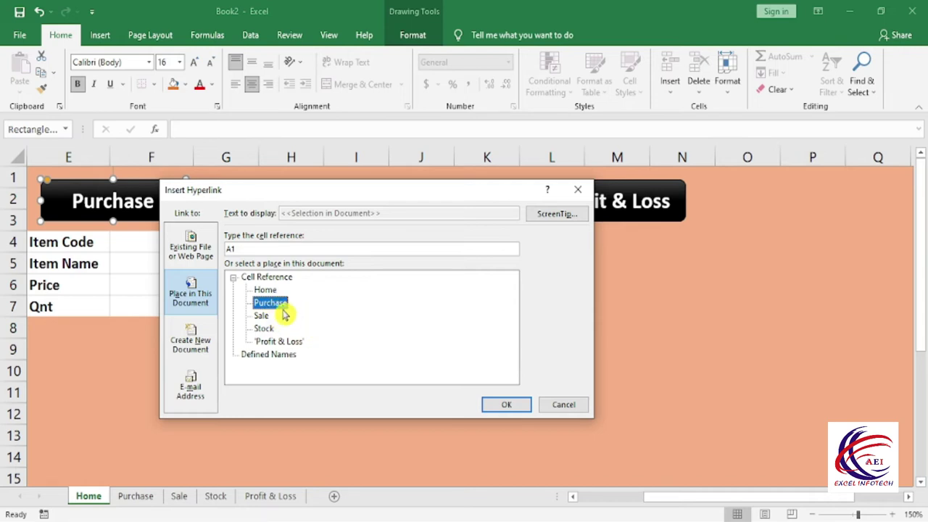
click(501, 403)
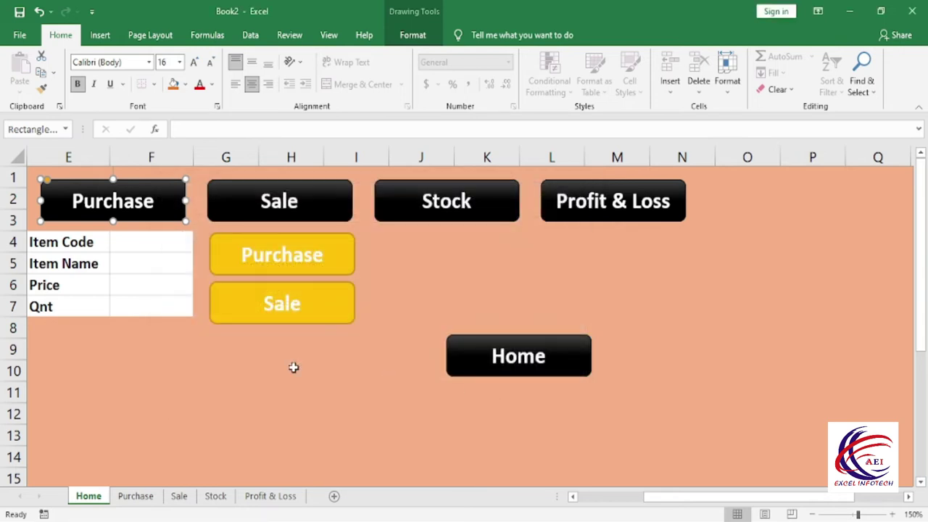
click(296, 369)
Step: Test the Purchase link, then move the Home button onto the Purchase sheet near column H
click(162, 210)
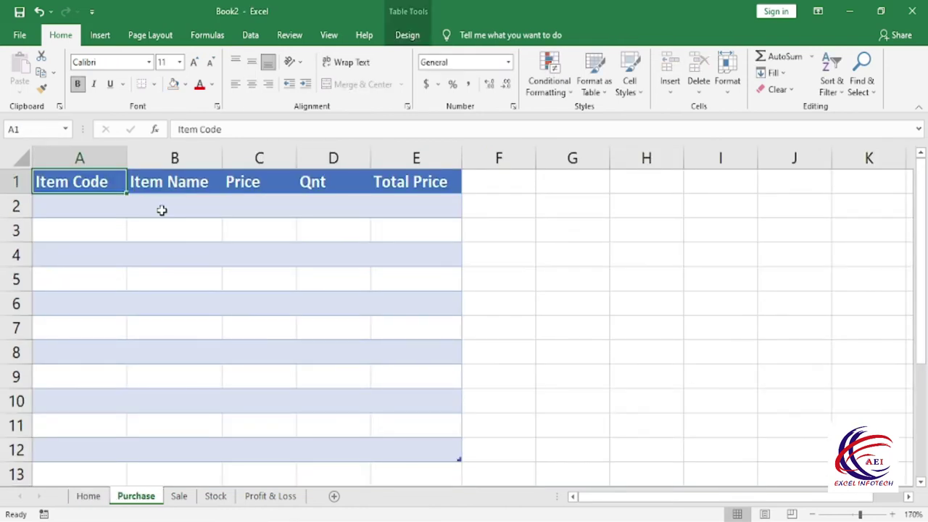
click(88, 496)
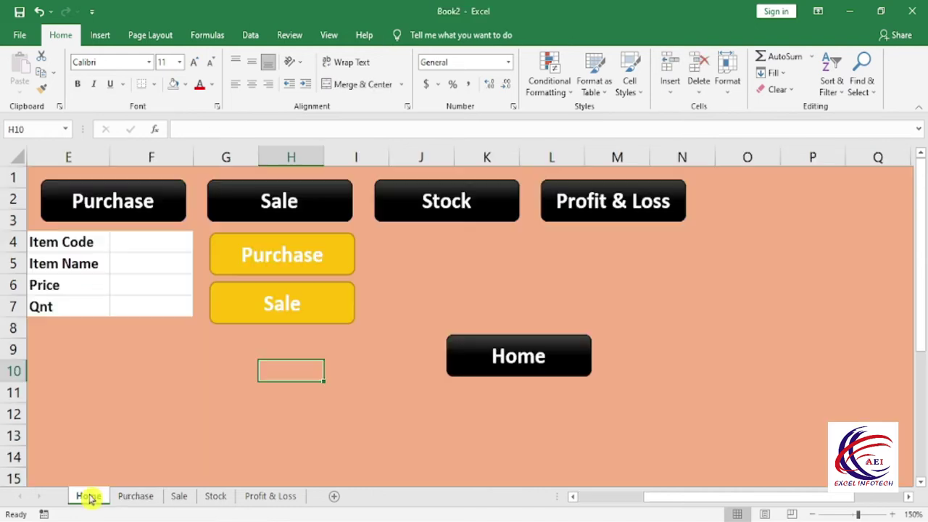
right_click(561, 353)
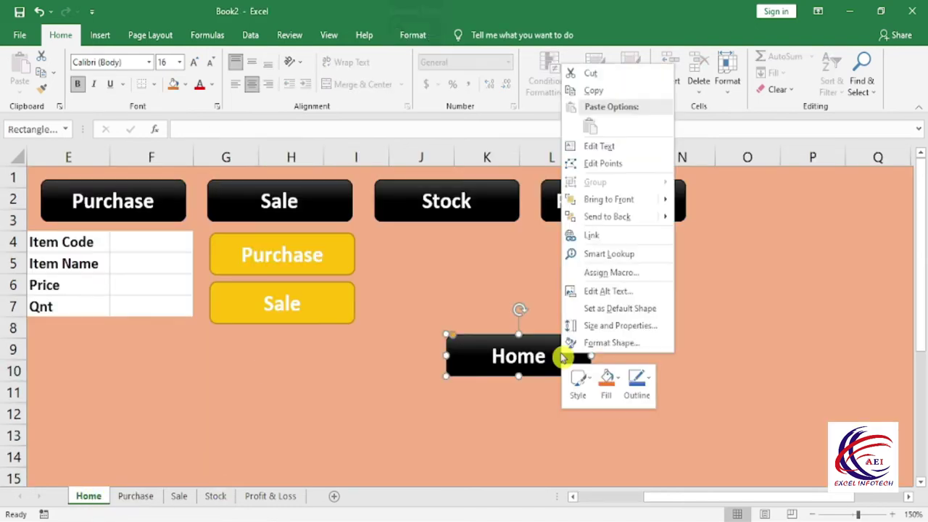
click(593, 92)
key(Delete)
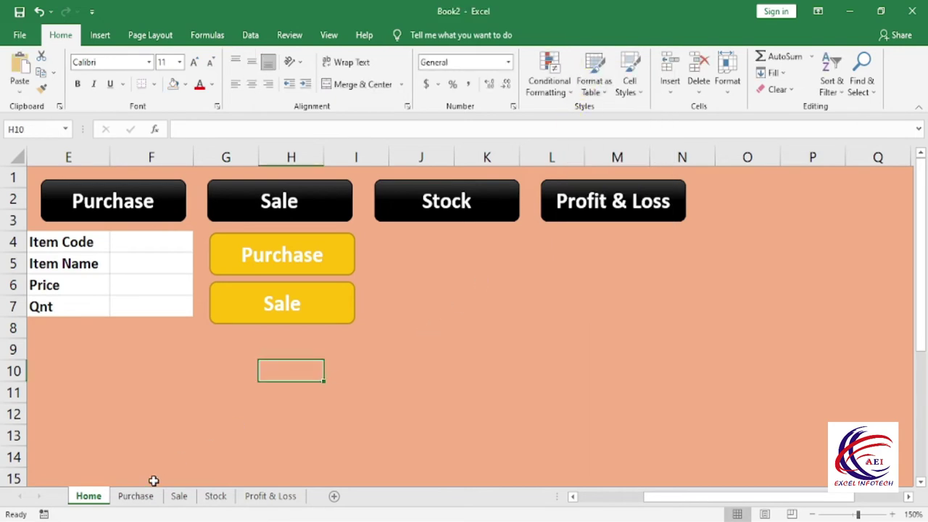
click(146, 496)
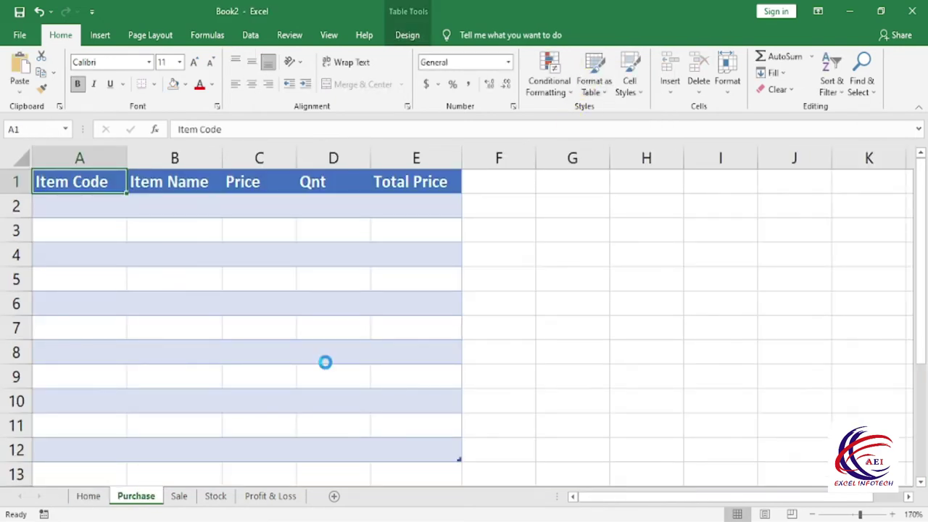
key(ctrl+v)
mouse_move(159, 201)
mouse_down()
mouse_move(615, 319)
mouse_move(630, 291)
mouse_up()
click(625, 374)
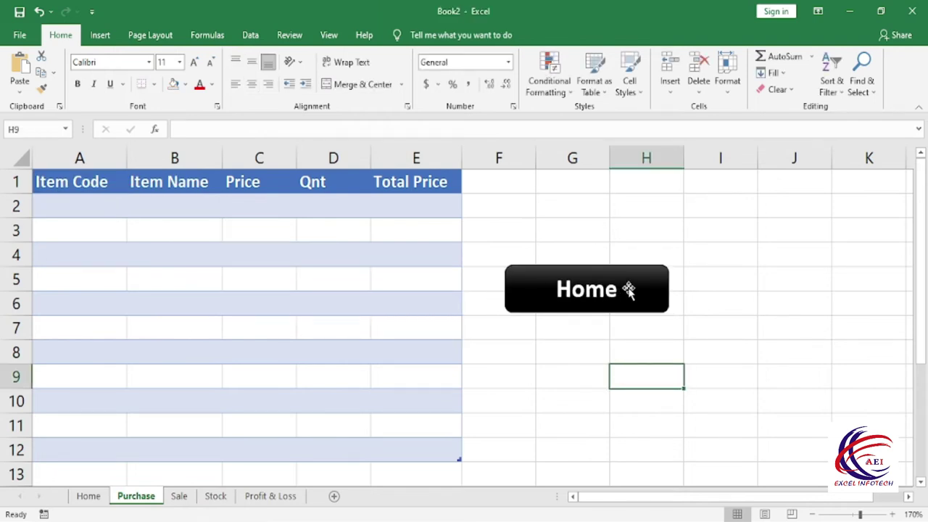
Step: Hyperlink the Purchase sheet's Home button back to the Home sheet
click(631, 286)
right_click(632, 287)
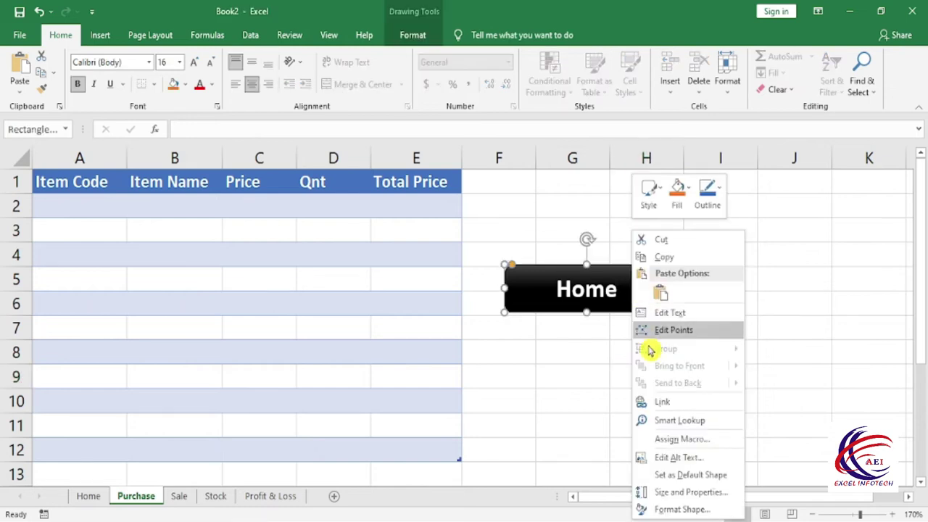
click(668, 398)
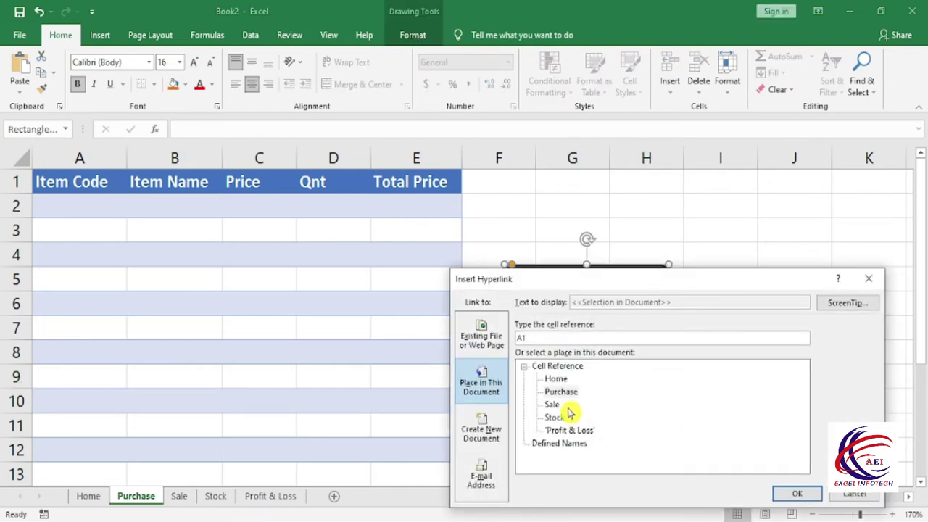
click(556, 380)
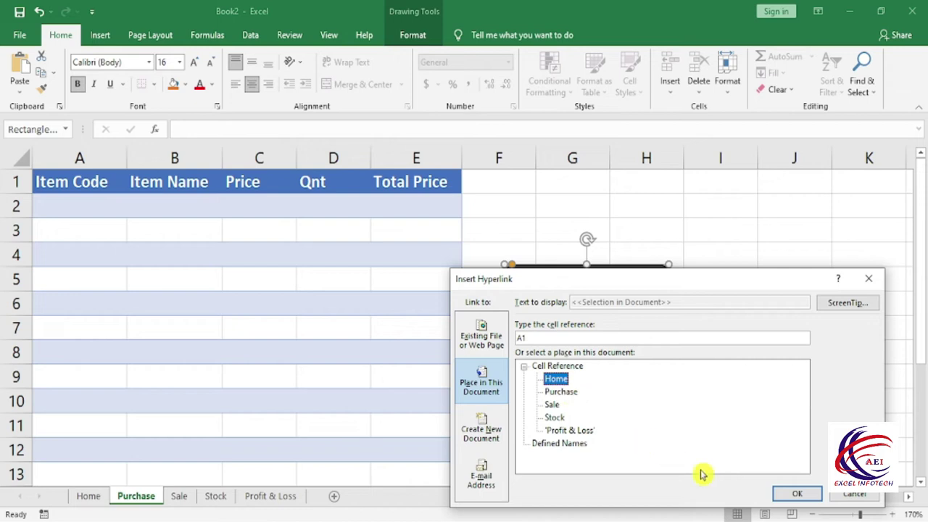
click(795, 496)
key(ctrl+Page_Up)
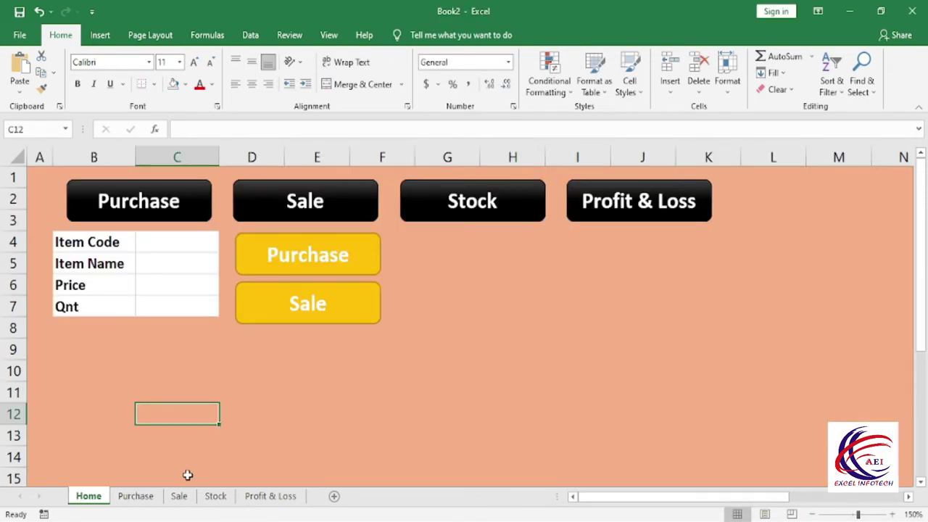
Step: Link the Sale and Stock buttons to the Sale and Stock sheets
right_click(341, 209)
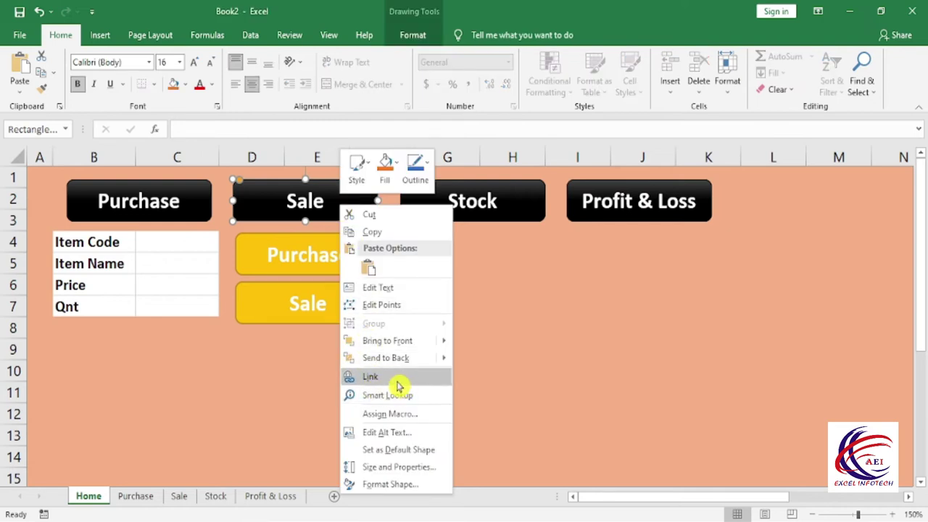
click(374, 377)
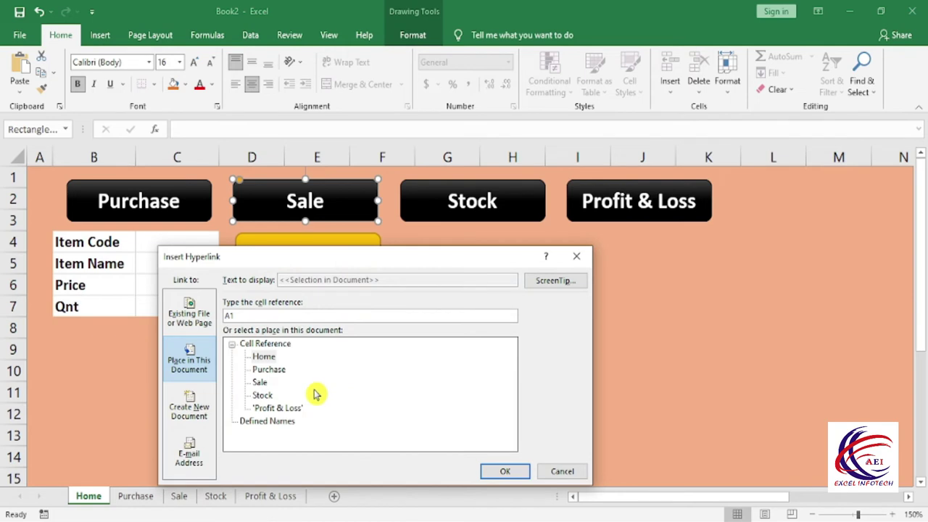
click(260, 383)
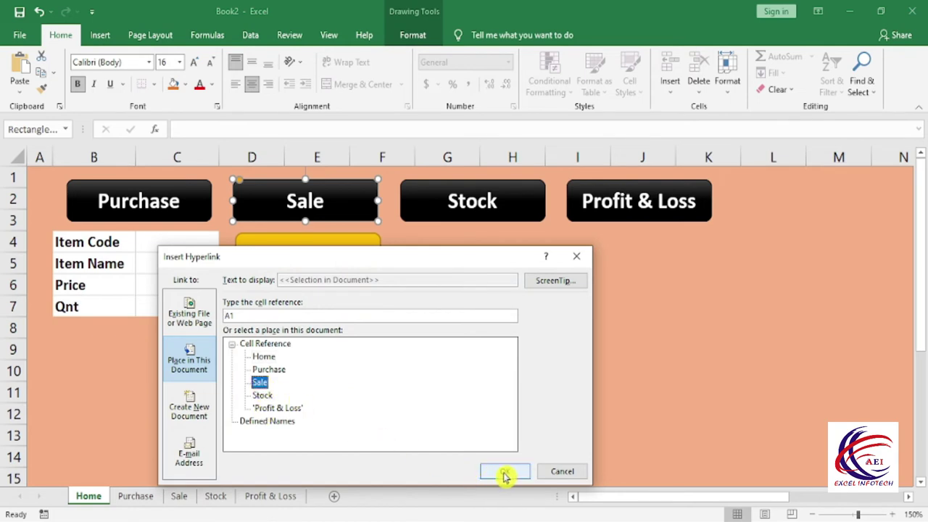
click(505, 471)
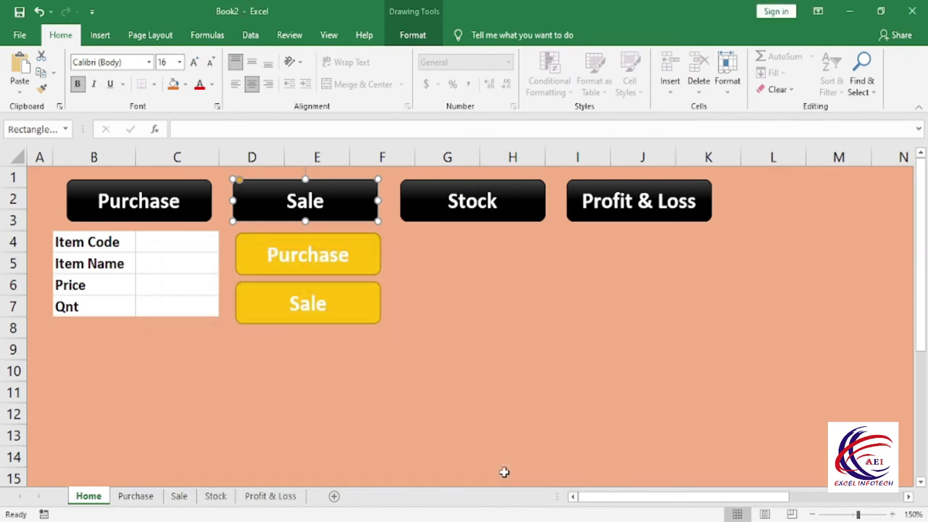
right_click(515, 217)
click(545, 384)
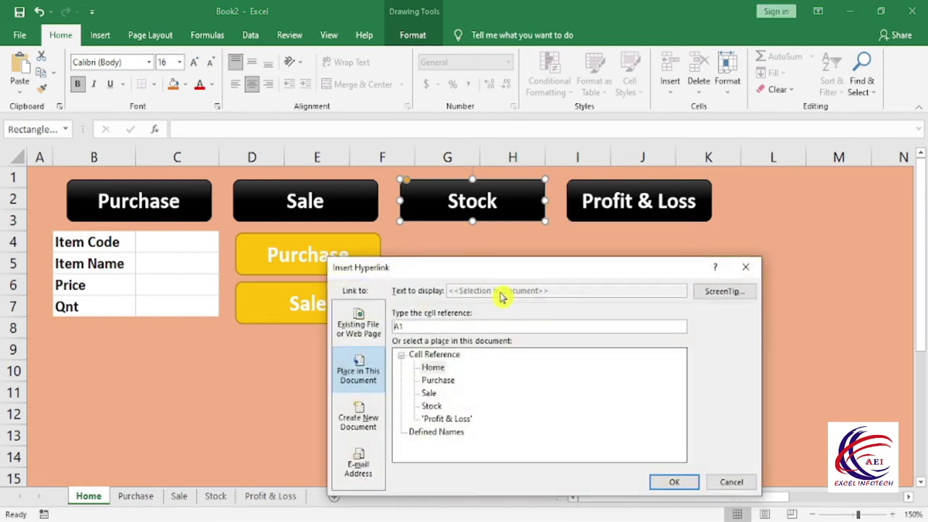
click(431, 406)
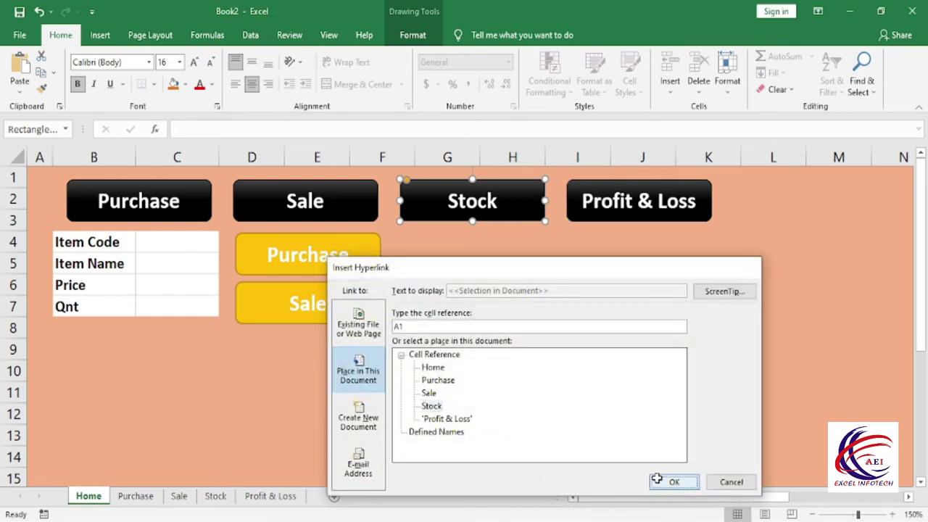
click(657, 481)
Step: Link the Profit & Loss button to the Profit & Loss sheet
right_click(675, 203)
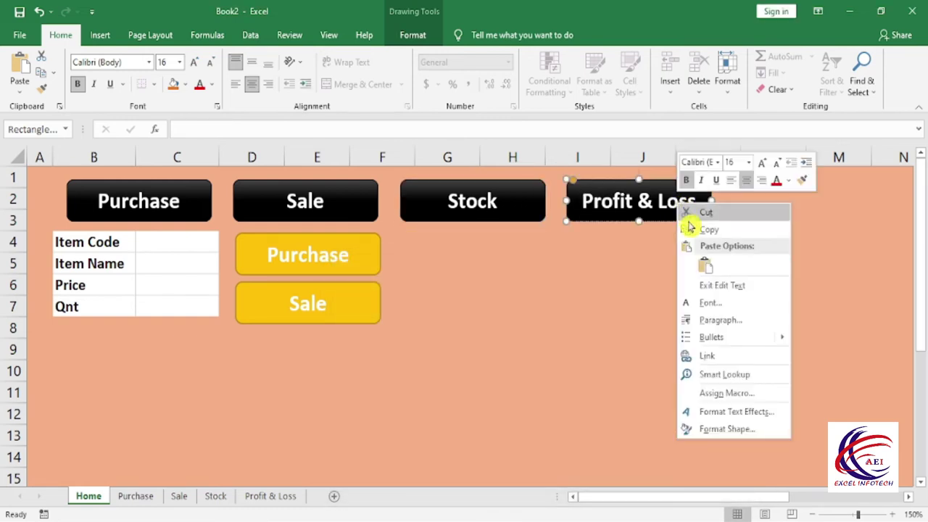
click(708, 356)
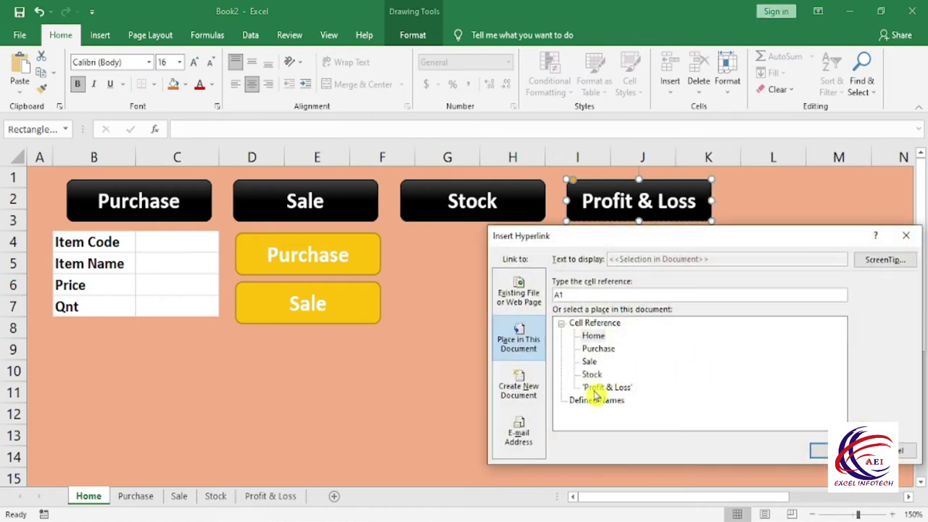
click(613, 387)
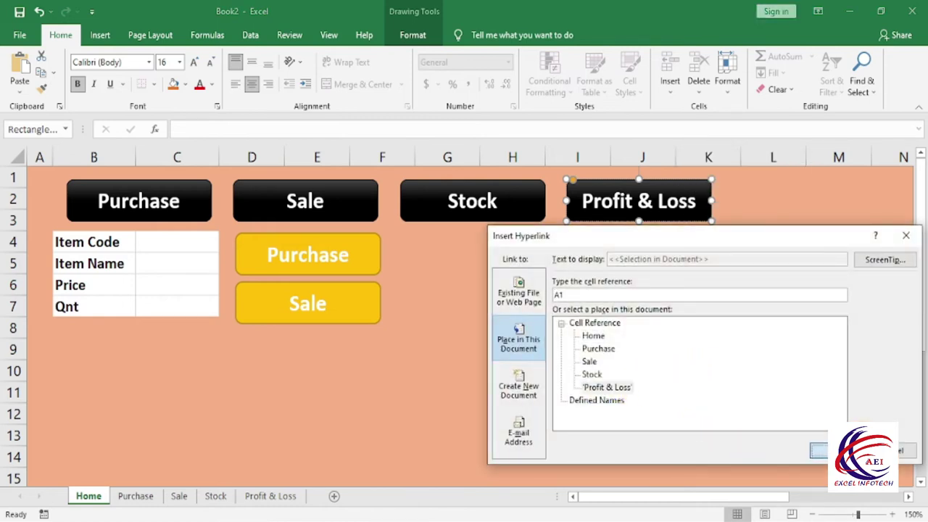
click(818, 449)
click(525, 348)
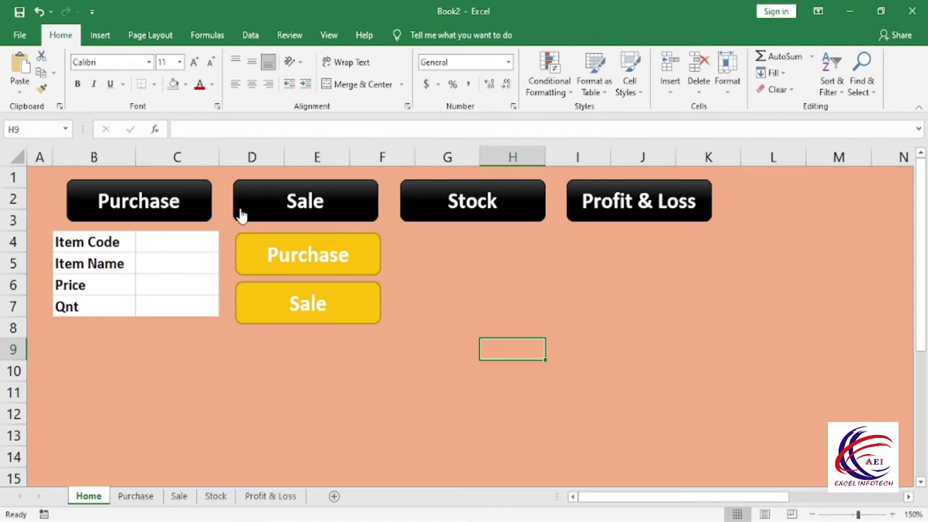
Step: Copy the linked Home button from Purchase and place it right of the Sale table
click(138, 499)
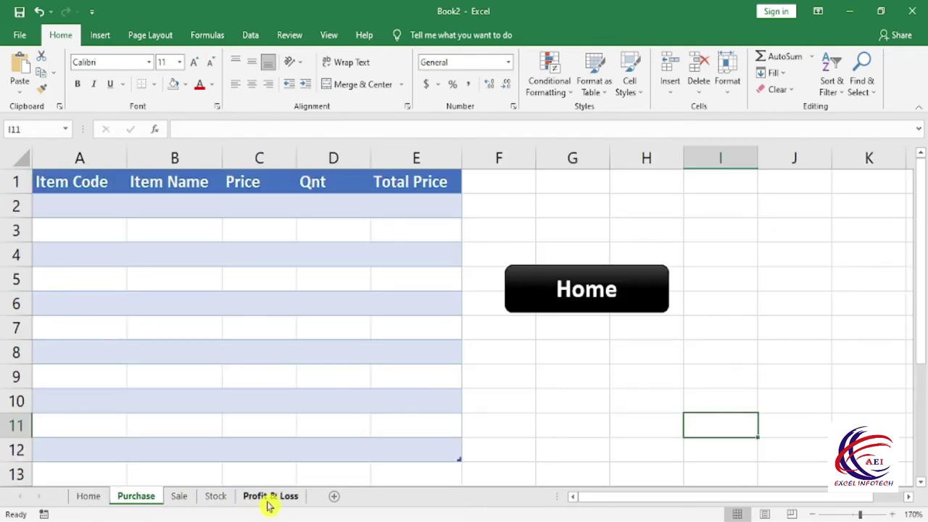
right_click(535, 287)
click(570, 224)
click(179, 498)
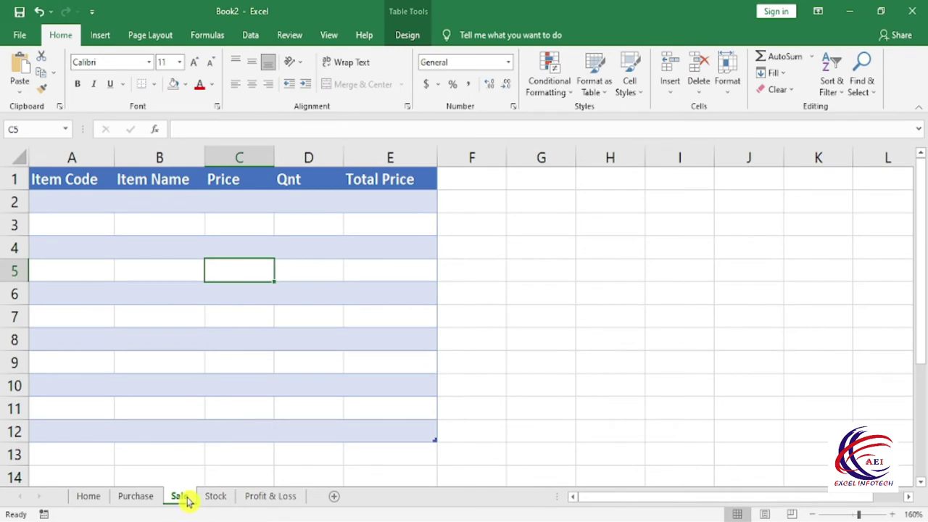
key(ctrl+v)
drag(215, 278, 488, 300)
Step: Place Home button copies beside the Stock and Profit & Loss tables, then follow one back Home
click(215, 497)
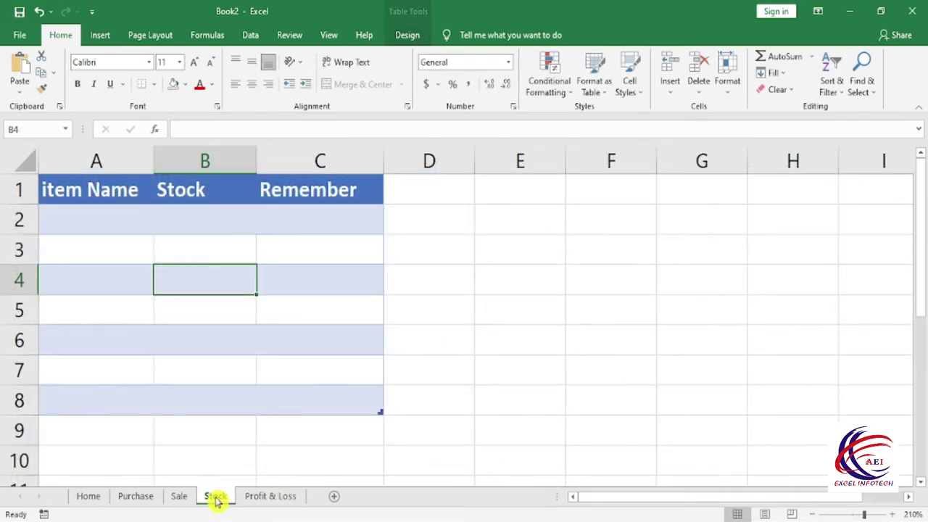
key(ctrl+v)
mouse_move(169, 307)
mouse_down()
mouse_move(434, 326)
mouse_move(474, 294)
mouse_up()
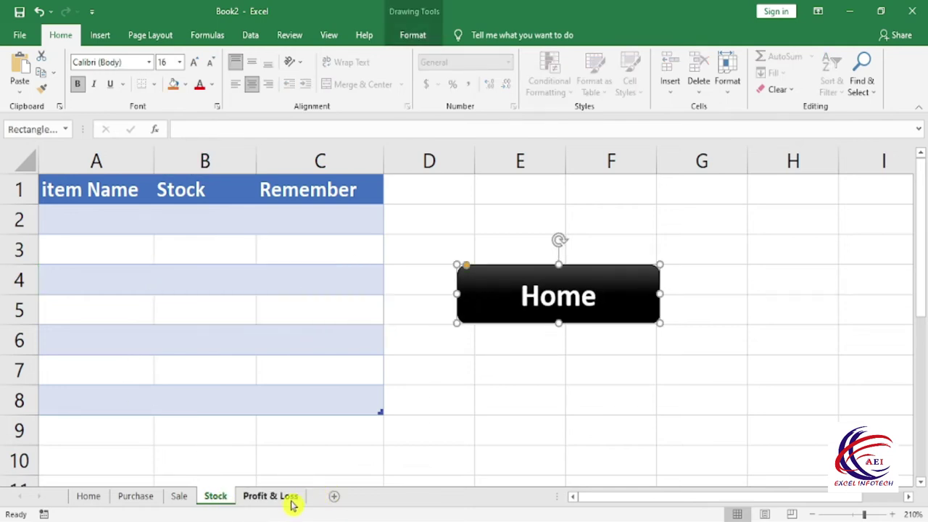
click(291, 500)
key(ctrl+v)
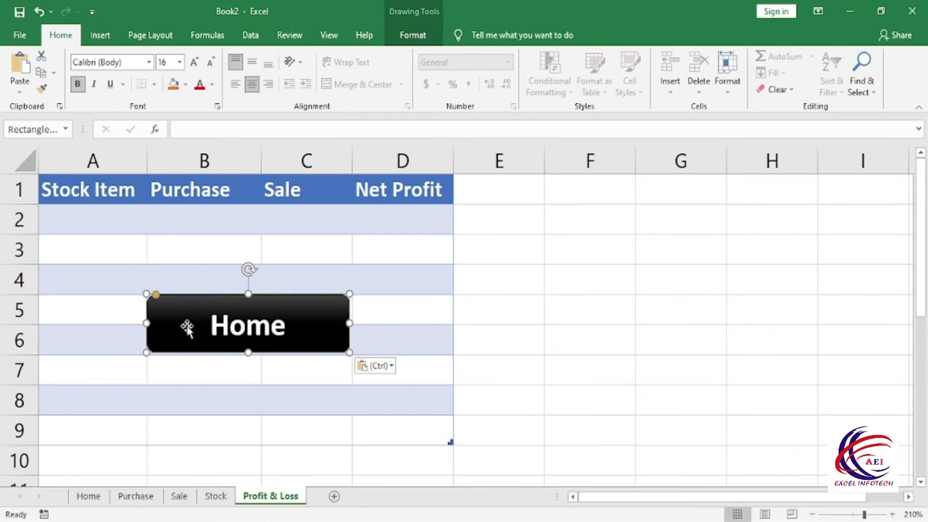
drag(187, 327, 532, 310)
click(546, 380)
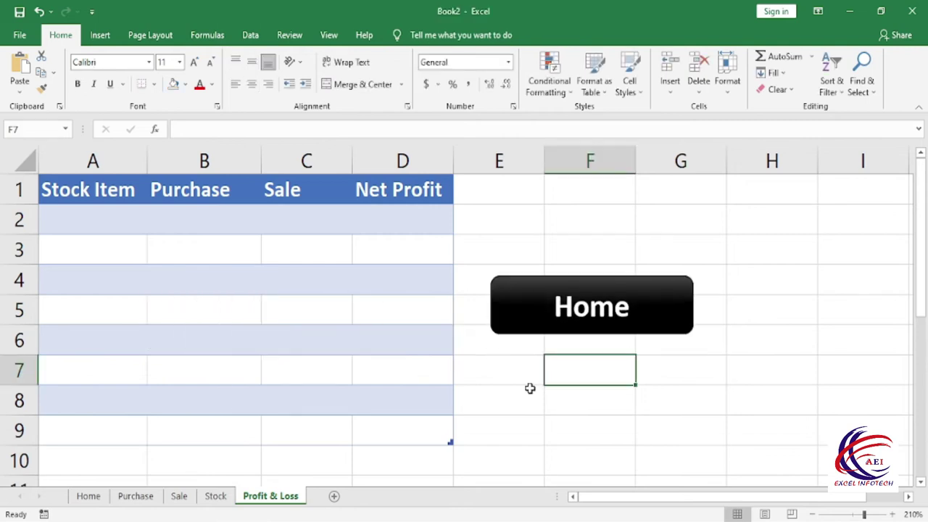
click(556, 317)
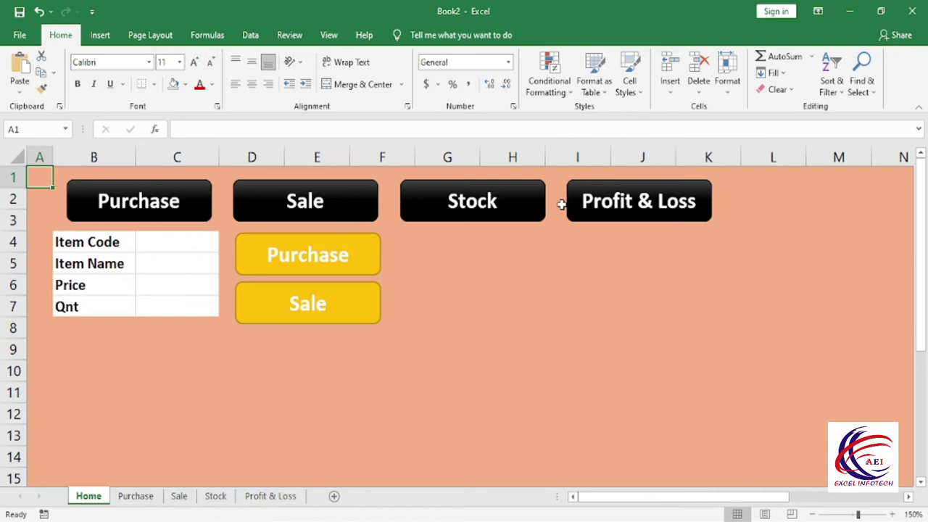
click(419, 341)
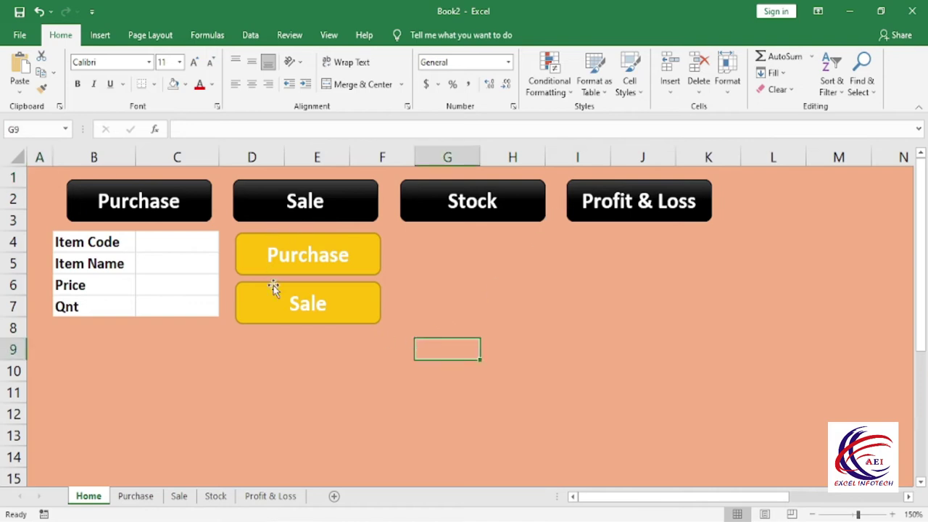
drag(190, 245, 184, 301)
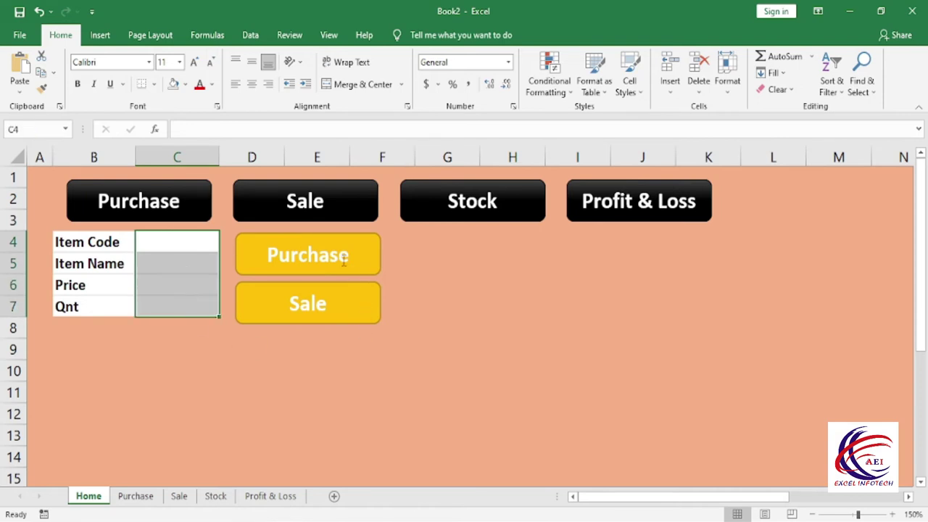
click(138, 497)
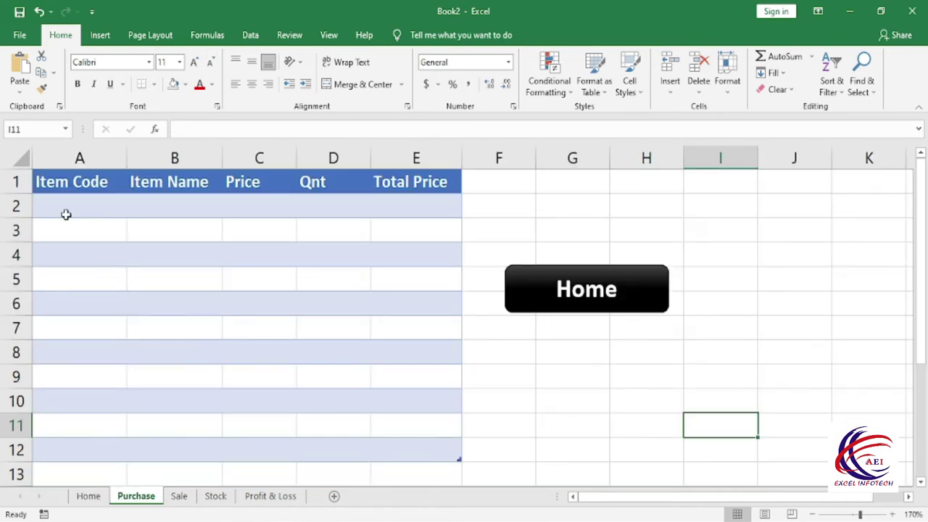
drag(65, 214, 262, 215)
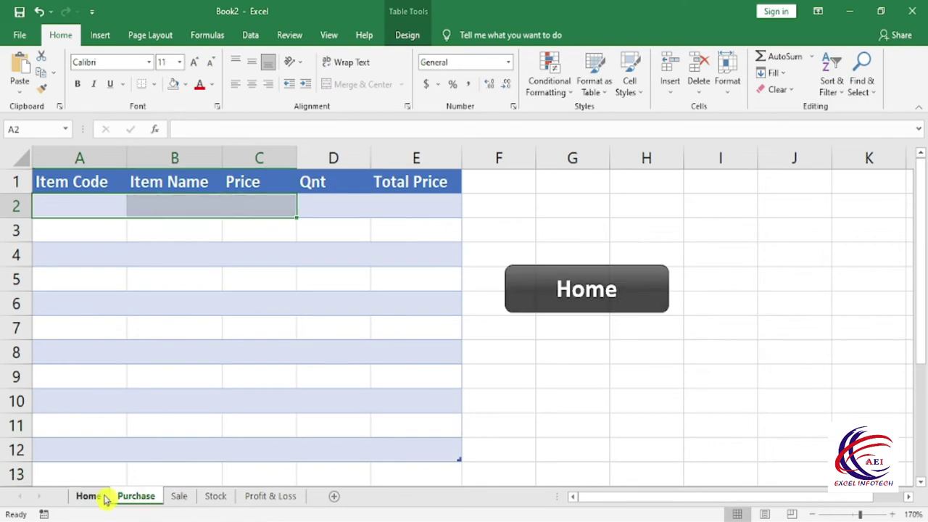
click(103, 497)
click(298, 389)
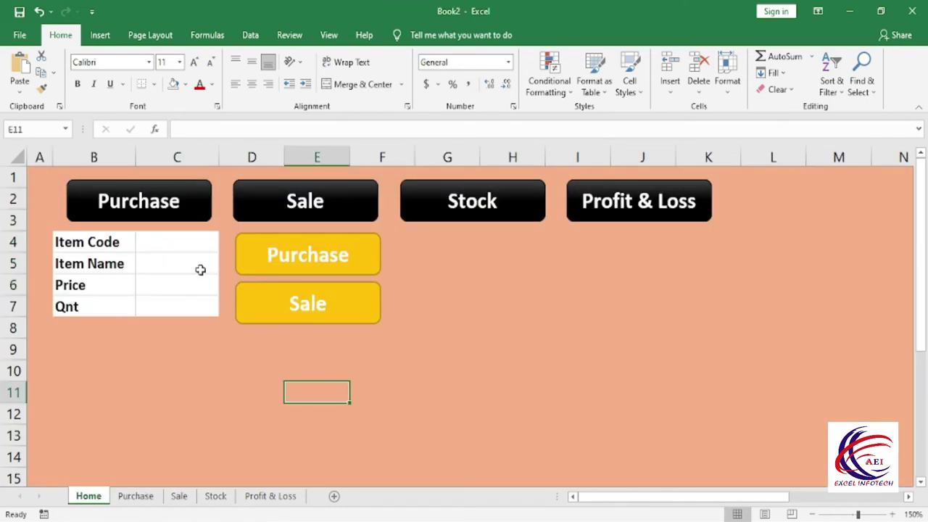
click(167, 242)
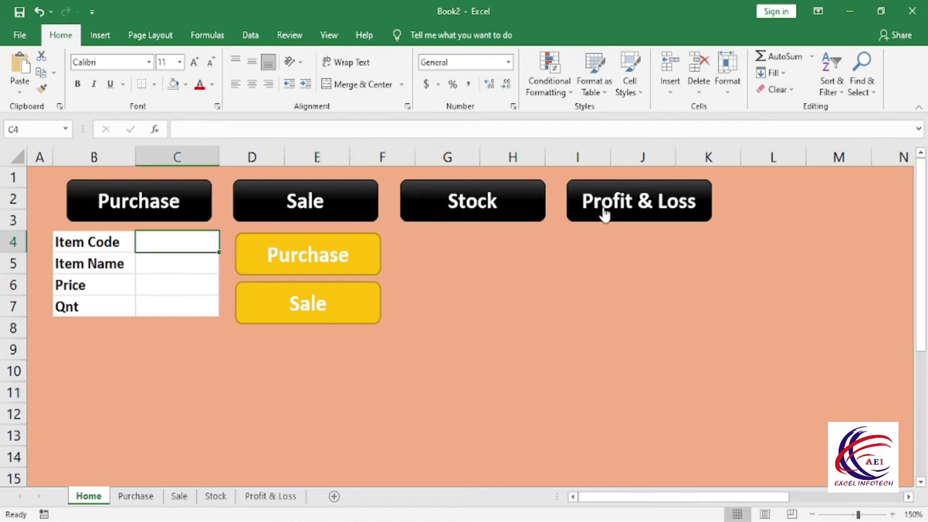
Step: Enter item code 101, Apple, price 35000 and quantity 10 into C4:C7
text(10)
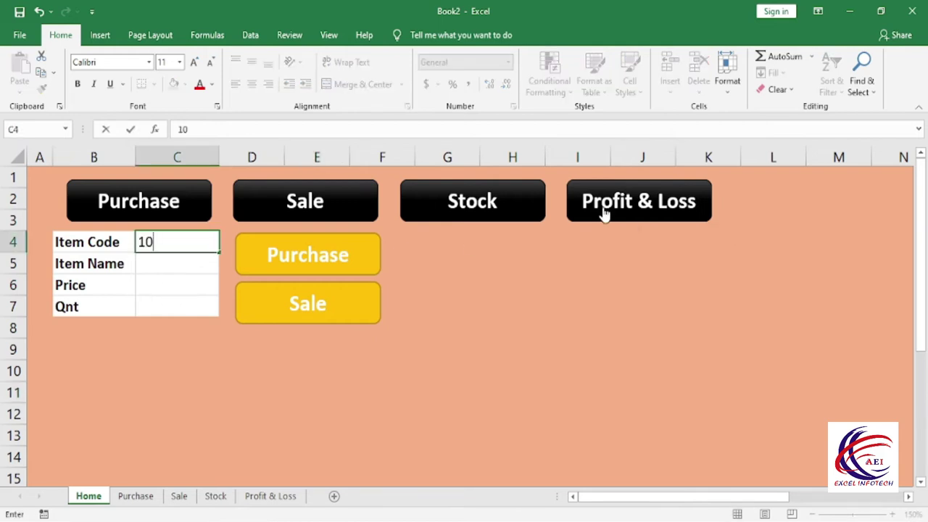
text(1)
key(Return)
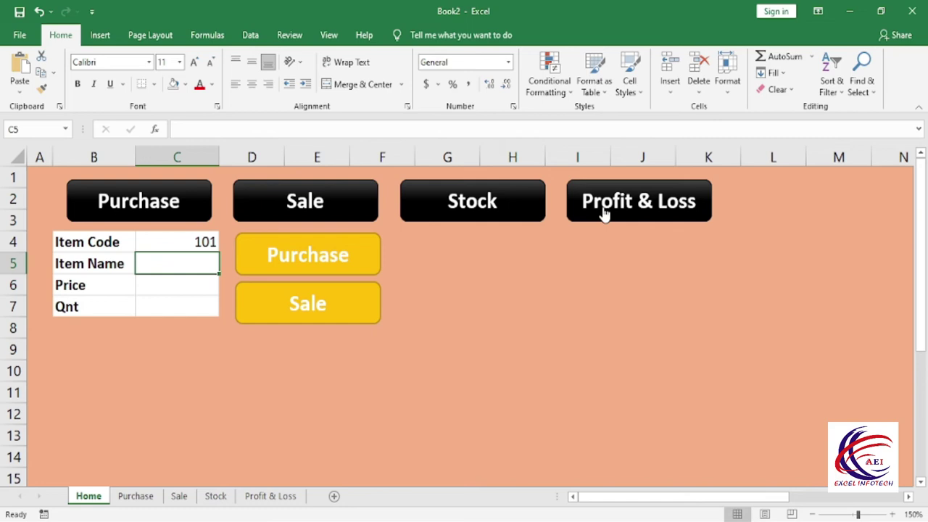
text(Apple)
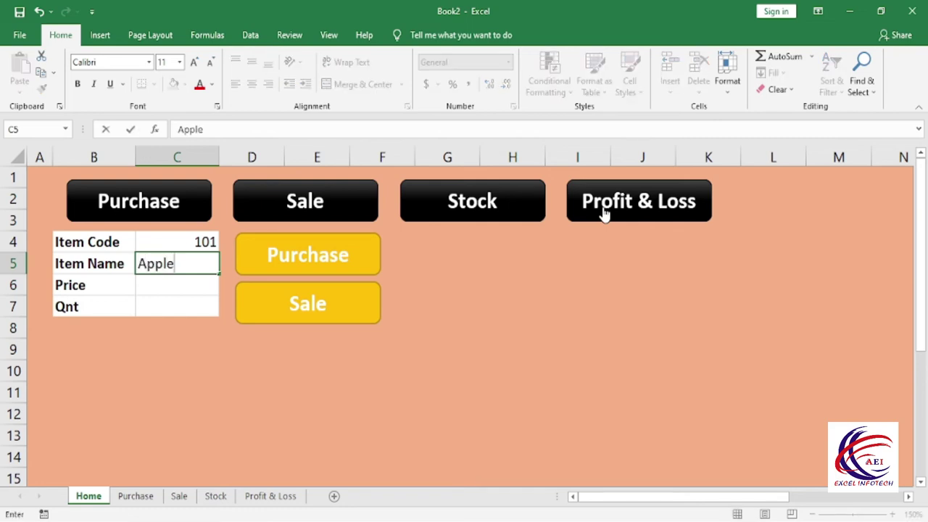
key(Return)
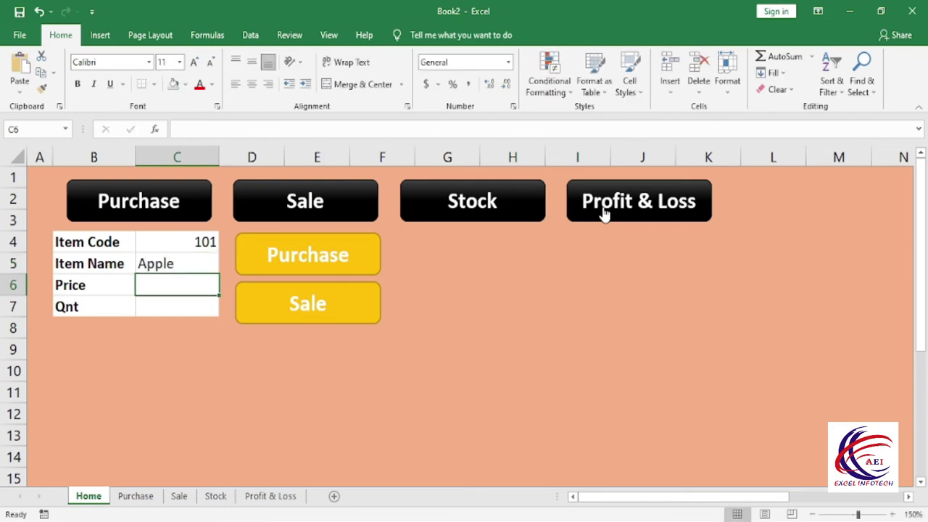
text(350)
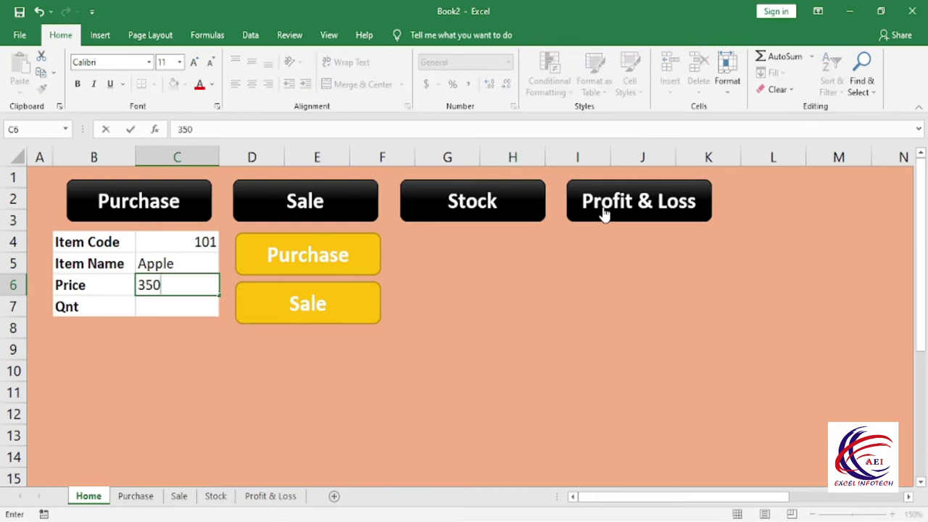
key(Return)
text(10)
key(Return)
key(Up)
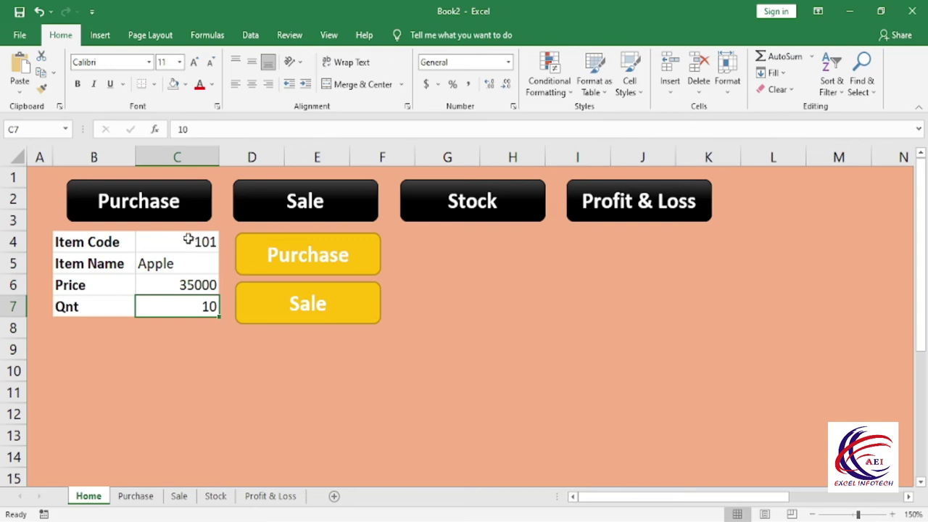
Step: Centre-align the entry values in C4:C7
drag(186, 242, 190, 303)
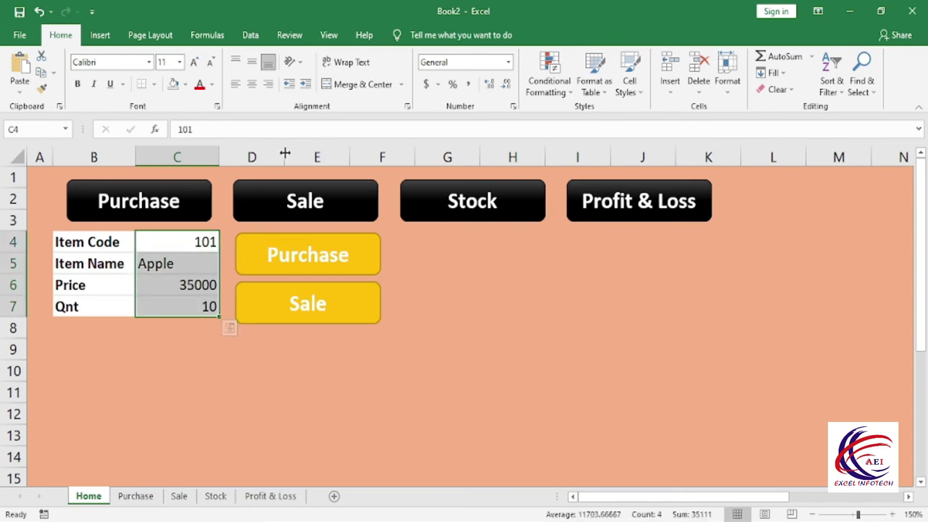
click(251, 84)
click(229, 359)
click(178, 244)
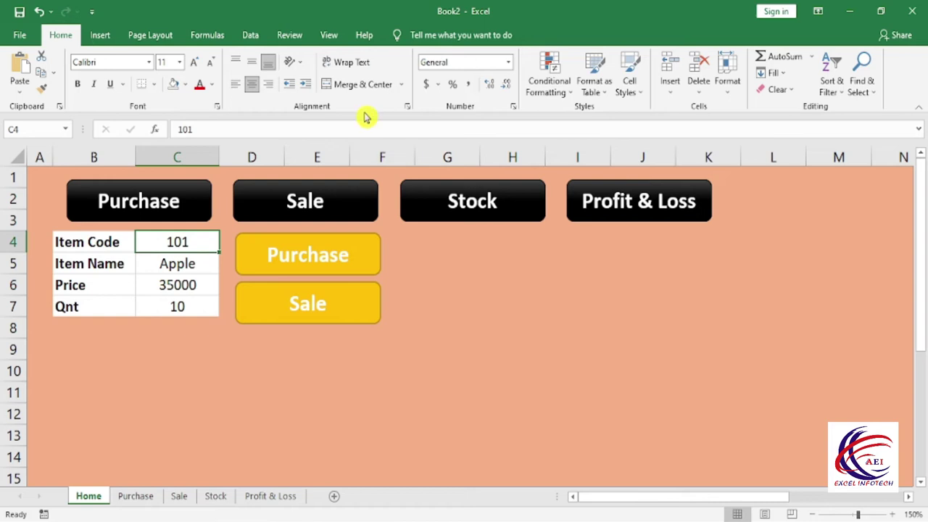
click(328, 37)
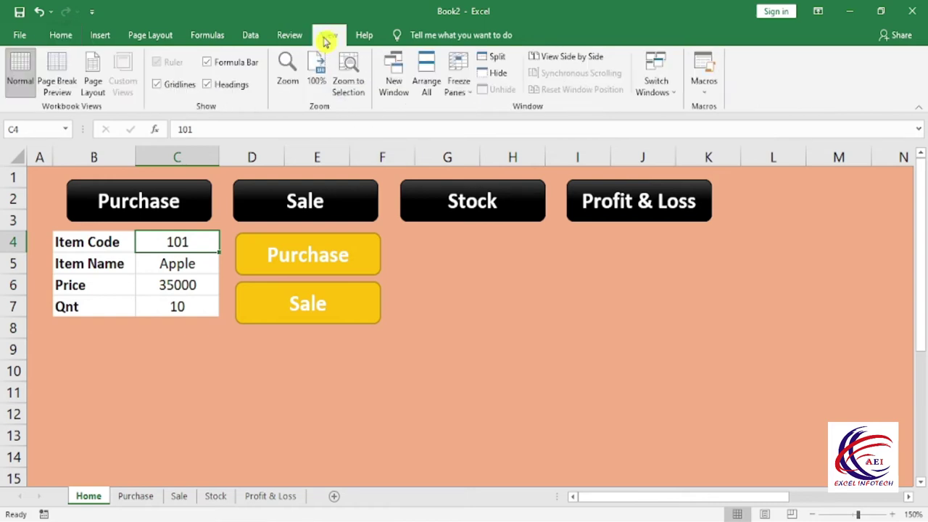
Step: Record a new macro named 'P', stored in This Workbook
click(707, 93)
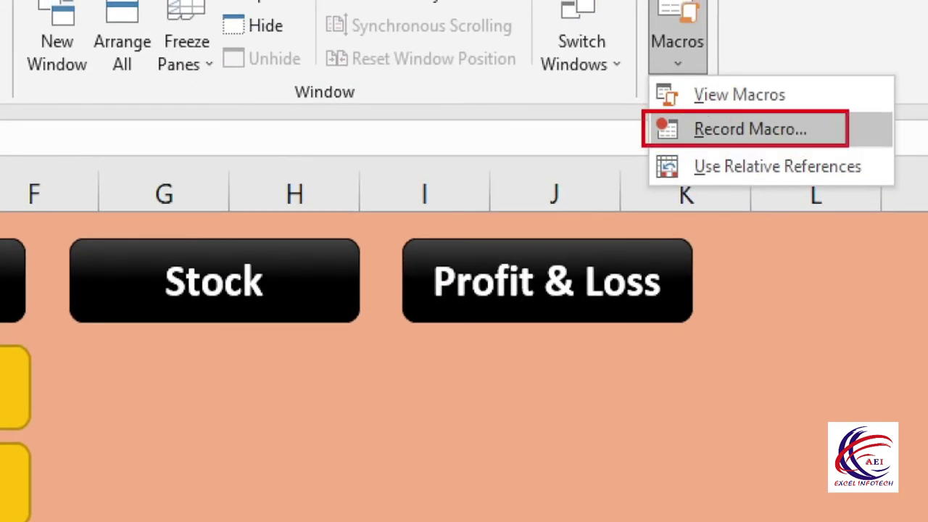
click(750, 129)
drag(312, 251, 519, 194)
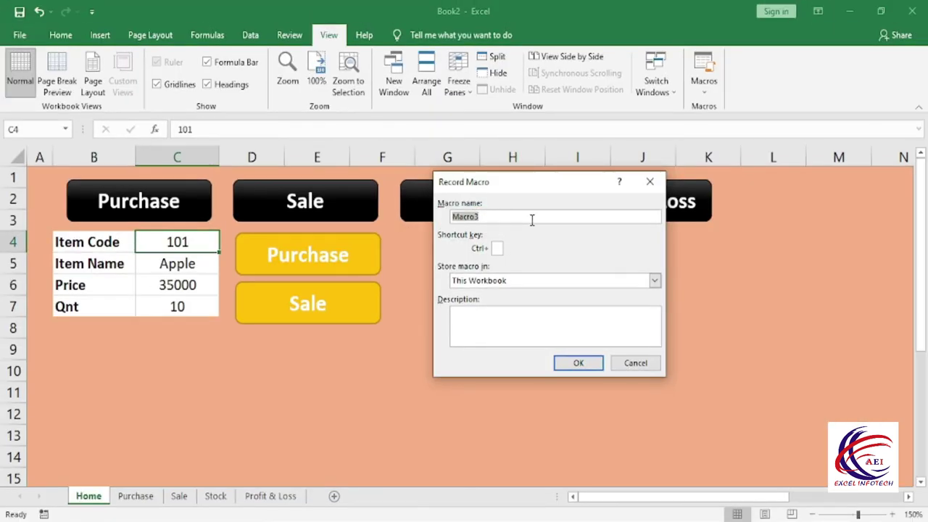
text(P)
click(565, 363)
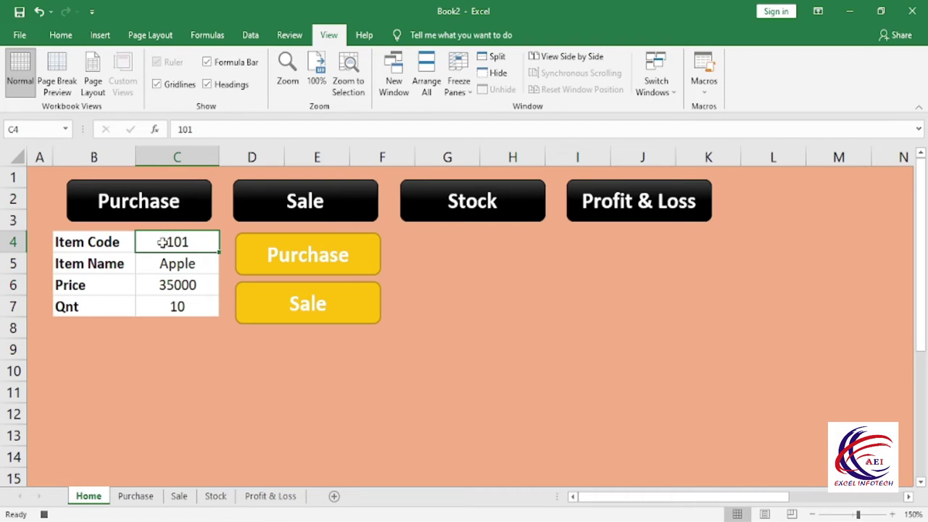
Step: Copy C4:C7 and paste it transposed into row 2 of the Purchase table from A2
drag(163, 242, 165, 305)
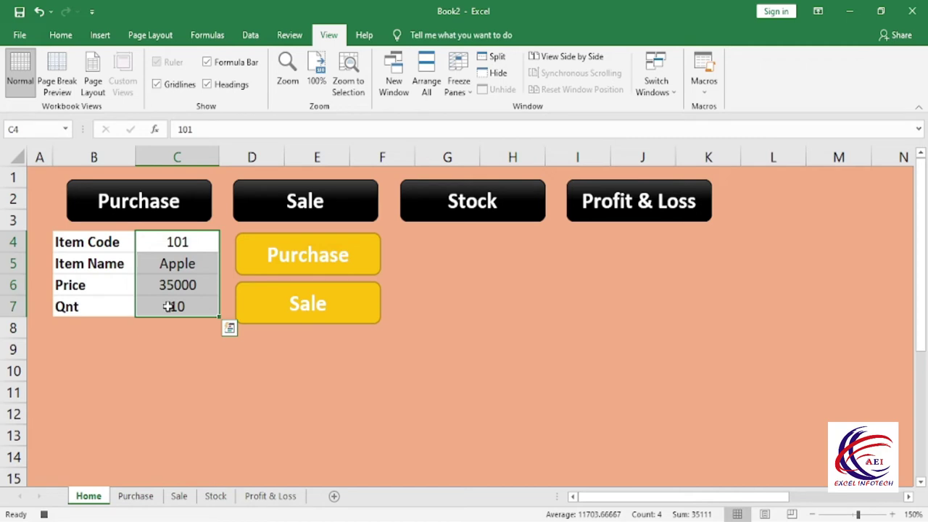
key(ctrl+c)
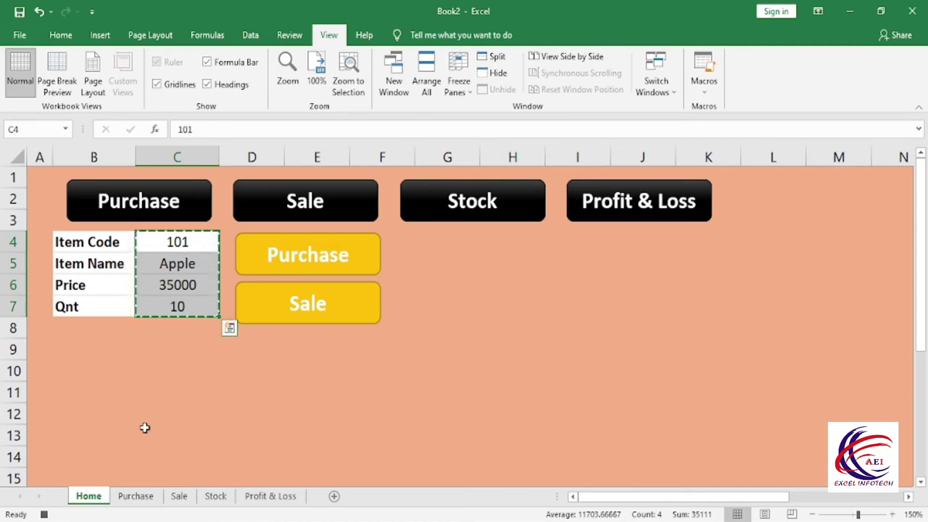
click(131, 500)
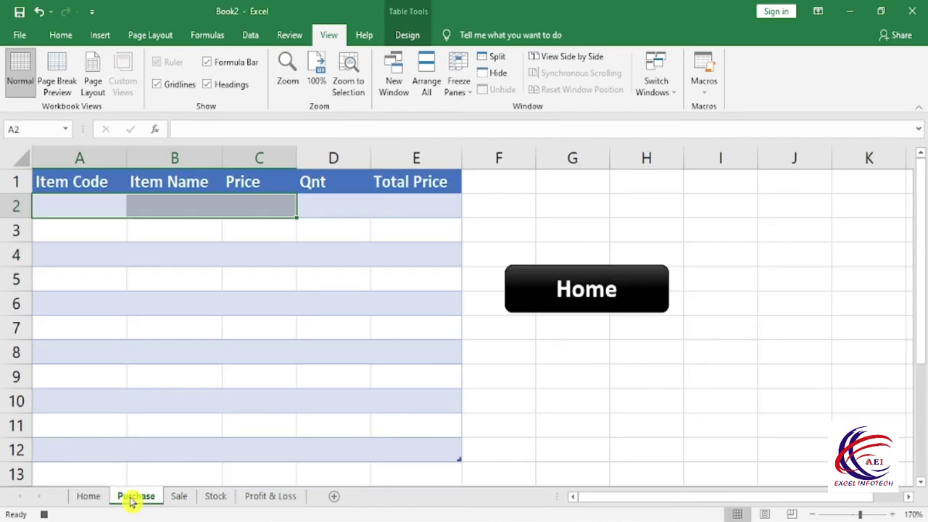
click(76, 206)
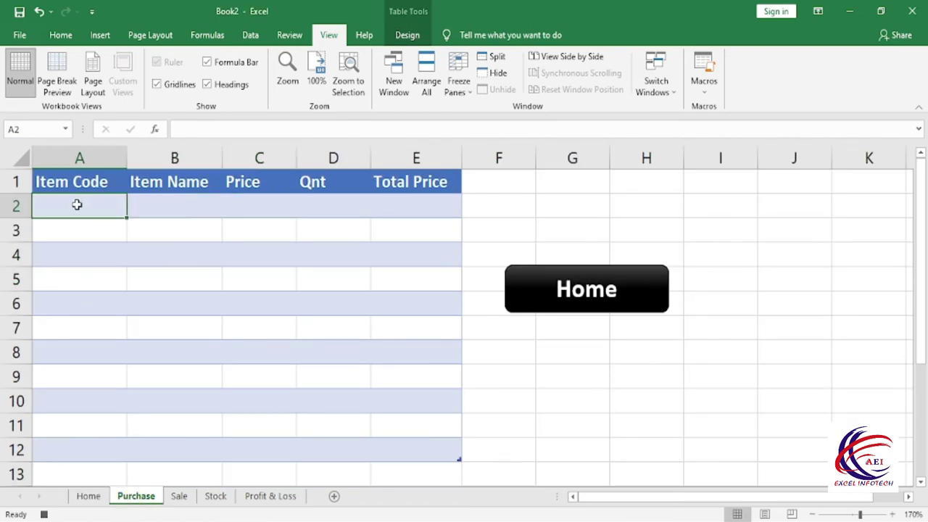
click(61, 36)
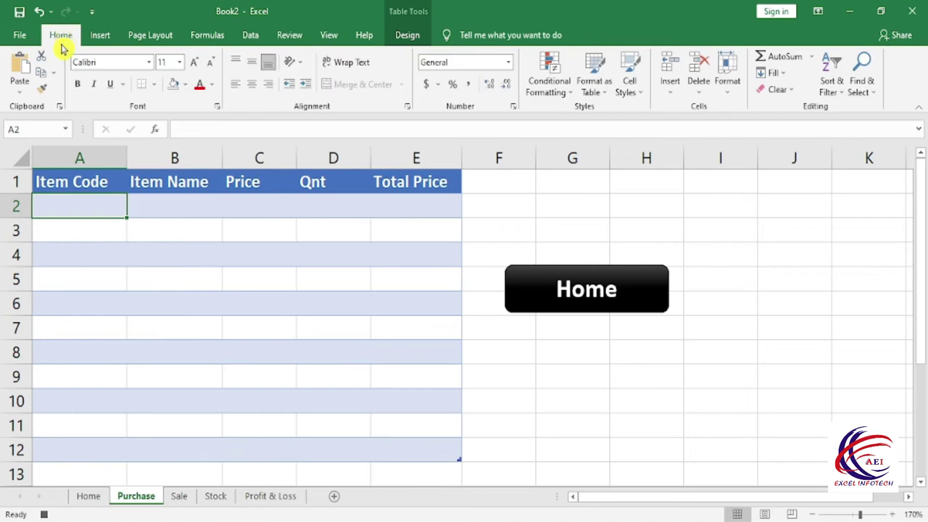
click(20, 88)
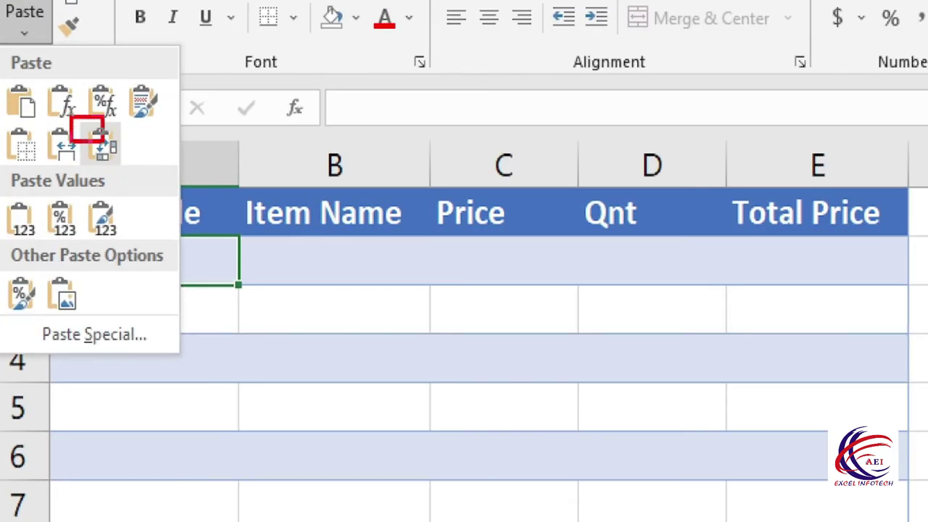
click(103, 144)
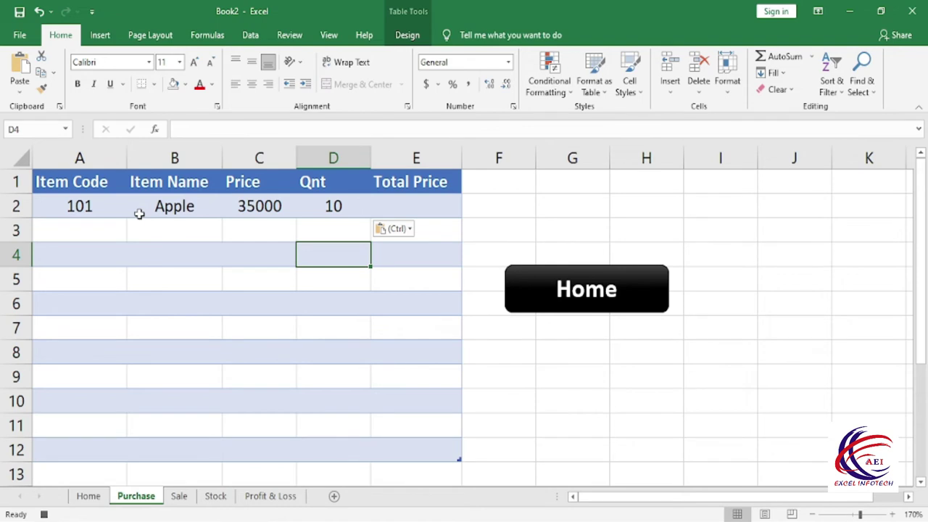
Step: Insert a blank row 2 above the pasted Apple entry
click(15, 206)
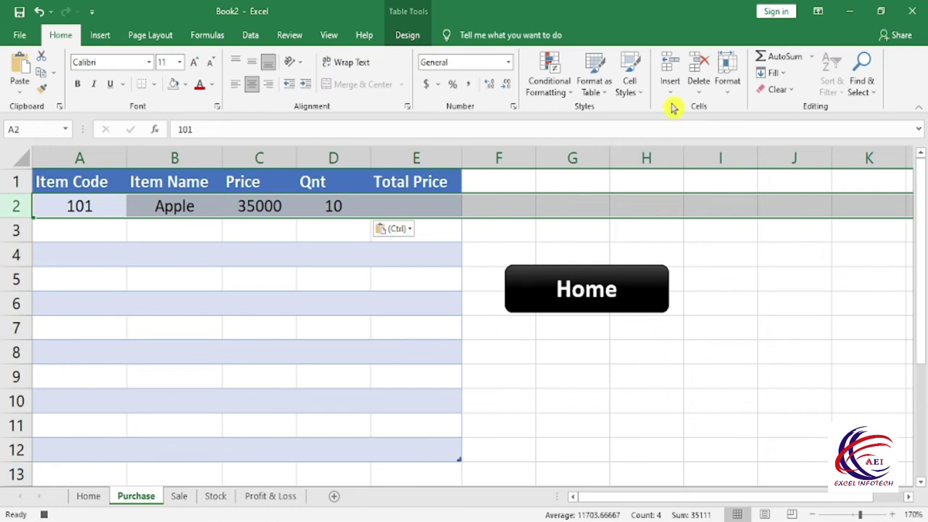
click(671, 66)
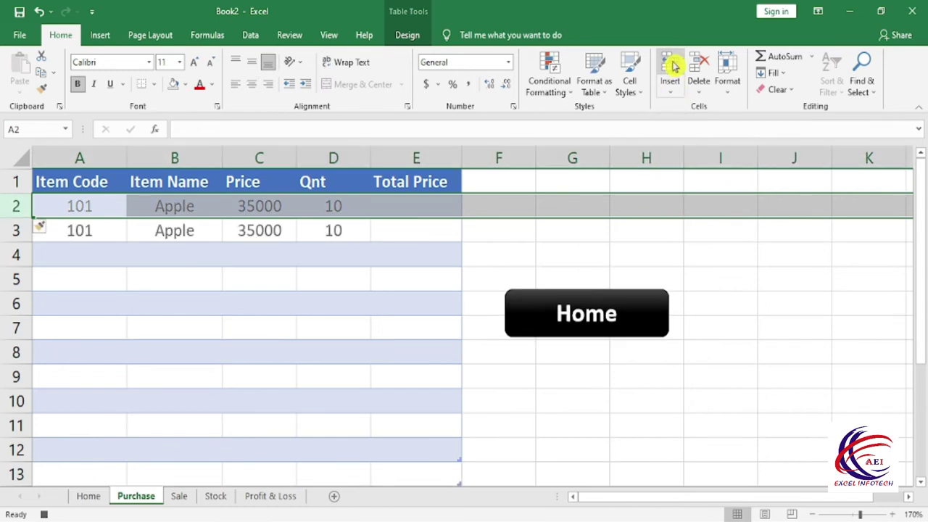
click(333, 300)
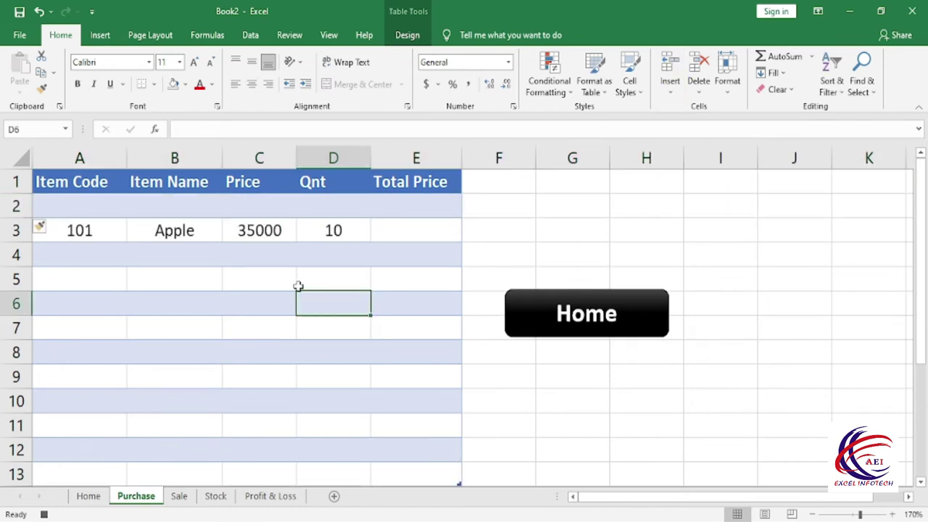
click(95, 206)
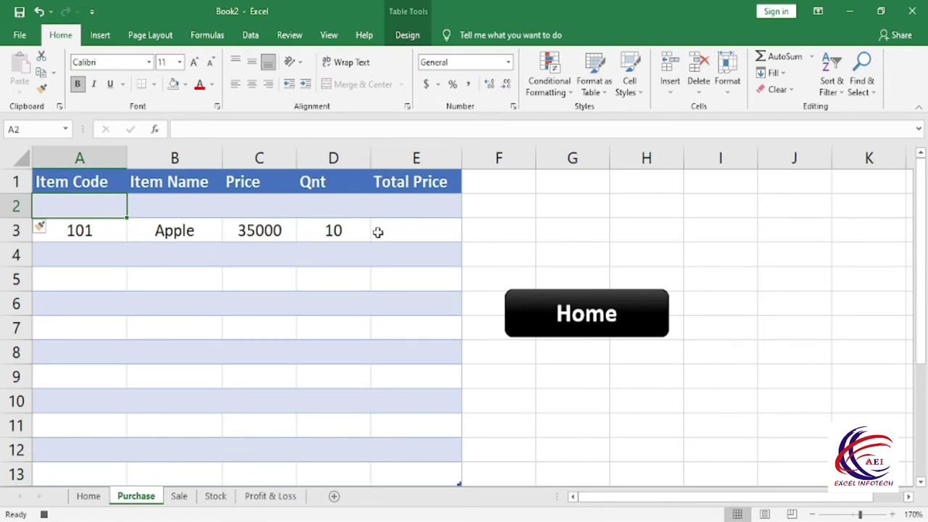
Step: On the Home sheet, clear the item entry cells C4:C7 and reselect Item Code
click(93, 498)
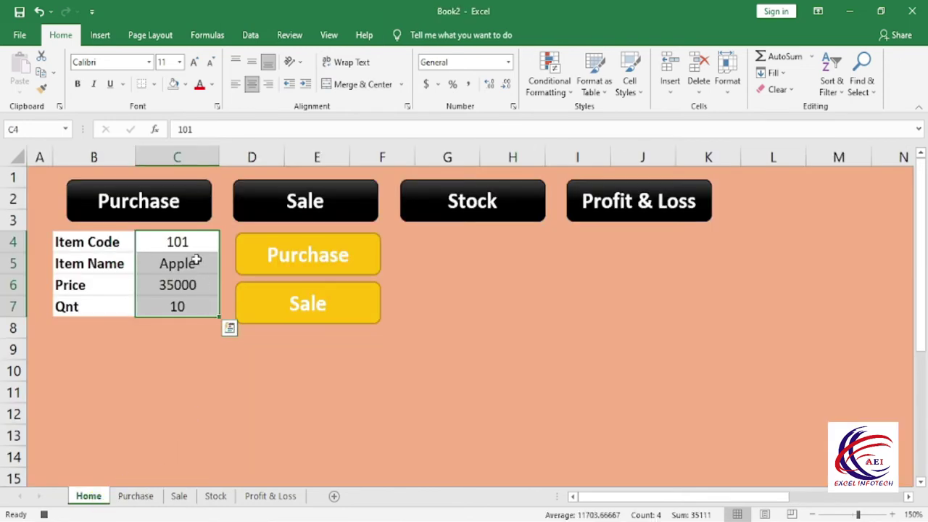
click(270, 274)
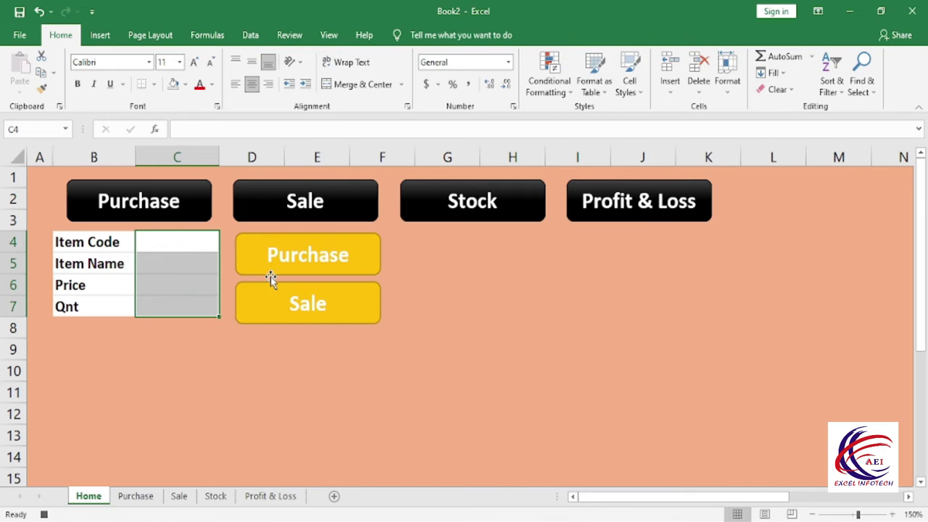
click(186, 245)
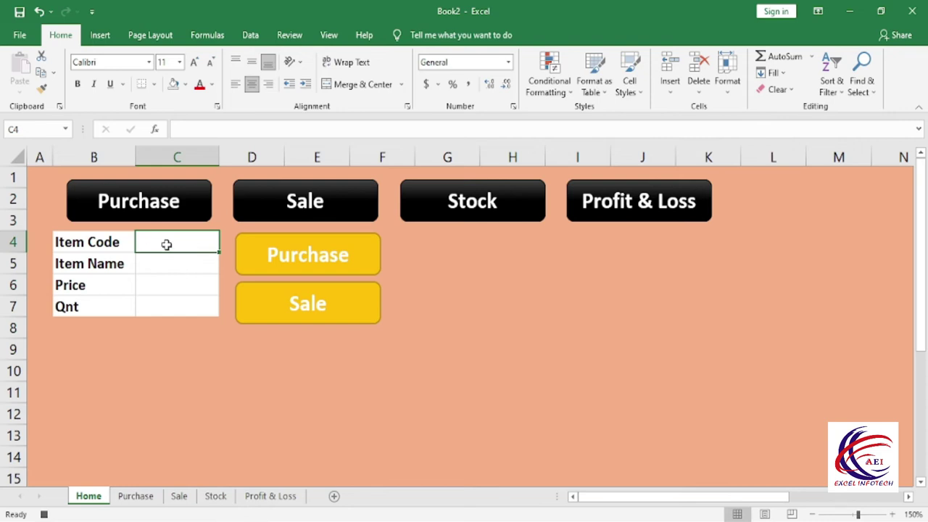
Step: Stop the macro recording from View > Macros
click(330, 38)
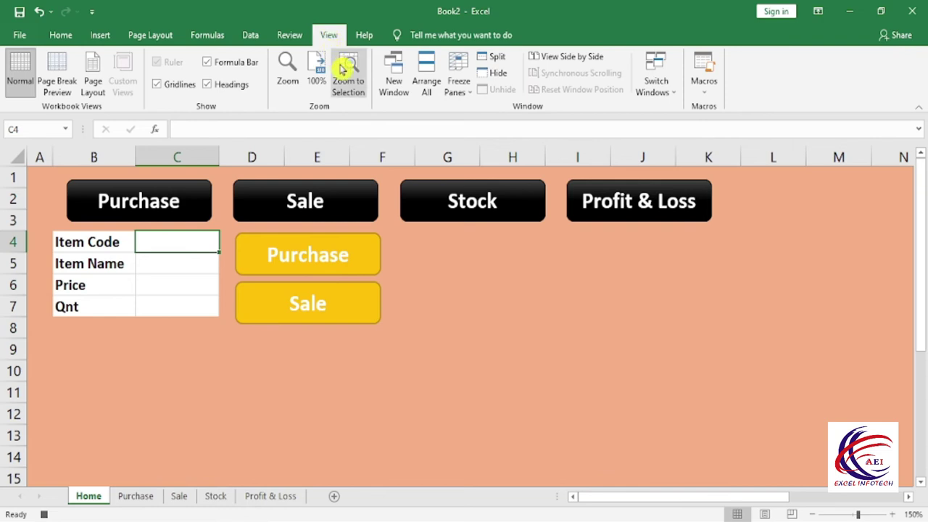
click(711, 98)
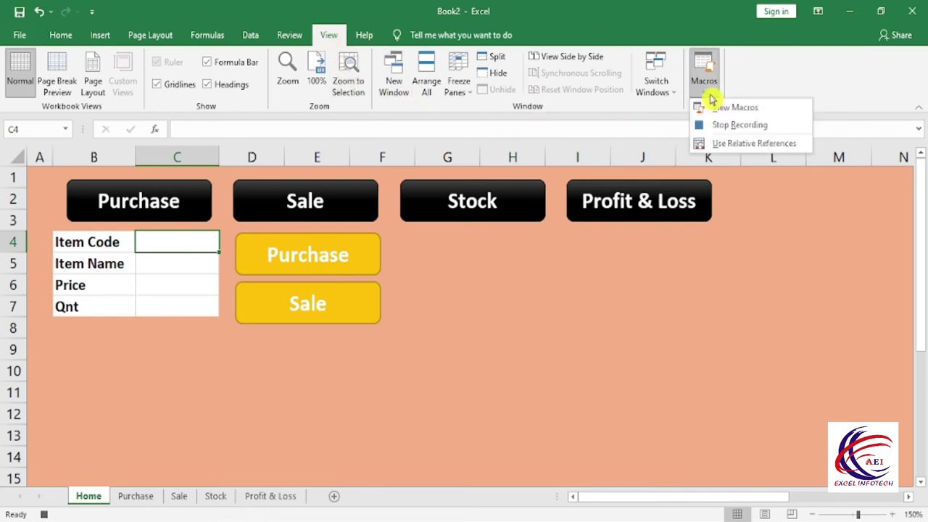
click(760, 128)
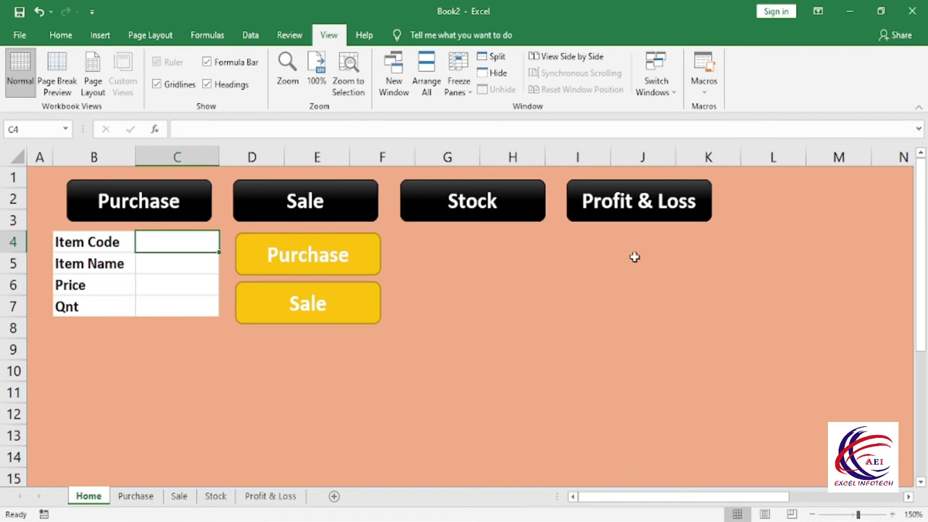
Step: Enter item code 101 in the Home form's Item Code cell
click(441, 305)
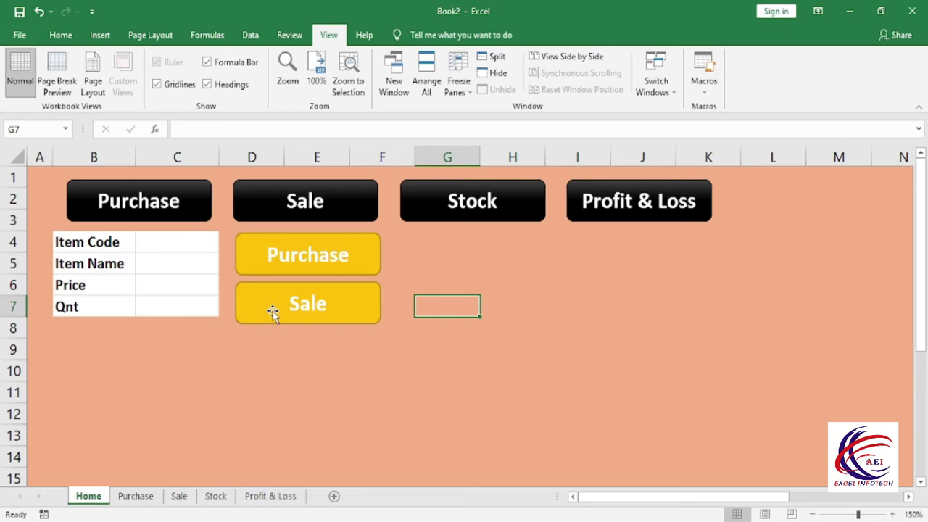
click(185, 241)
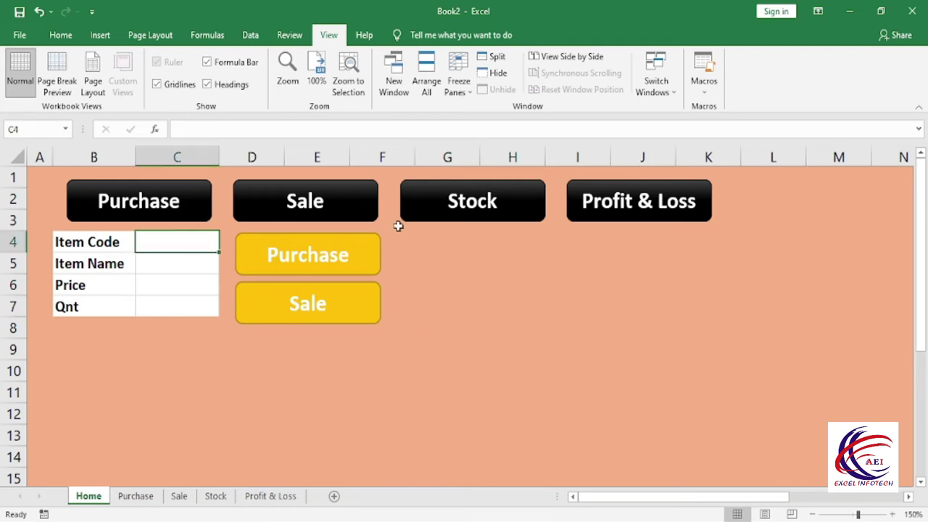
text(1010)
key(Return)
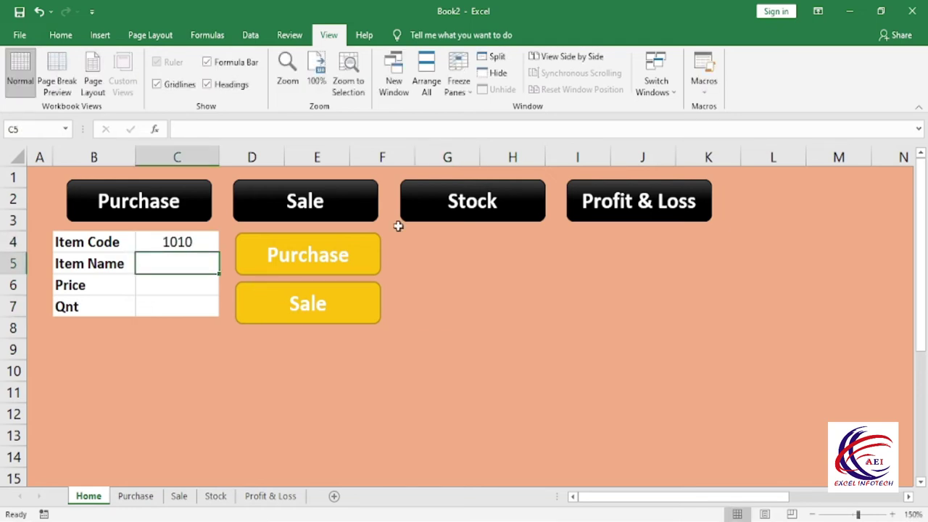
key(Up)
text(101)
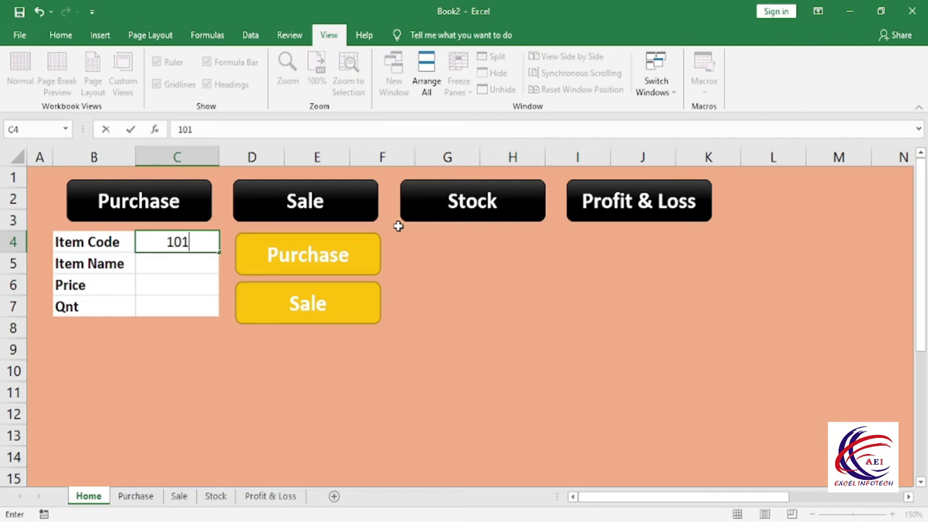
key(Return)
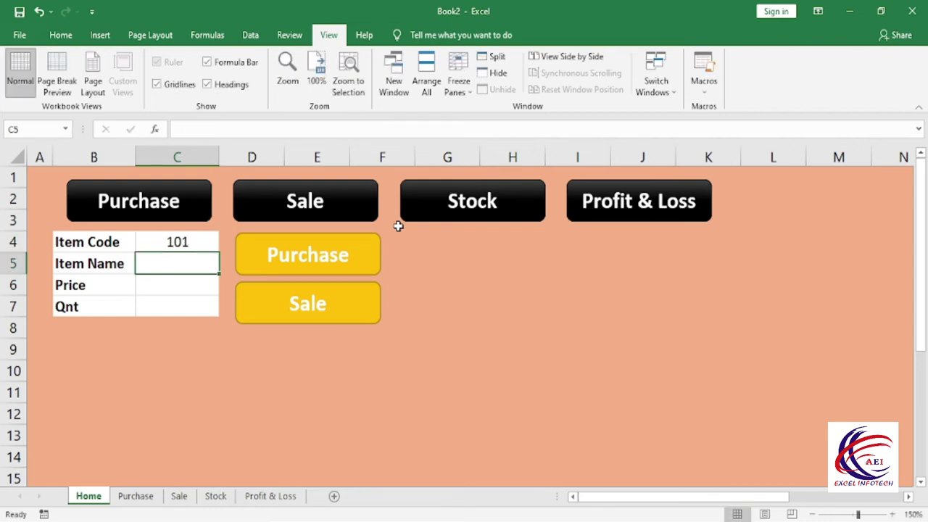
Step: Fill in item name Apple, price 40000 and quantity 5, then reselect Item Code
text(Apll)
key(BackSpace)
key(BackSpace)
text(ple)
key(Return)
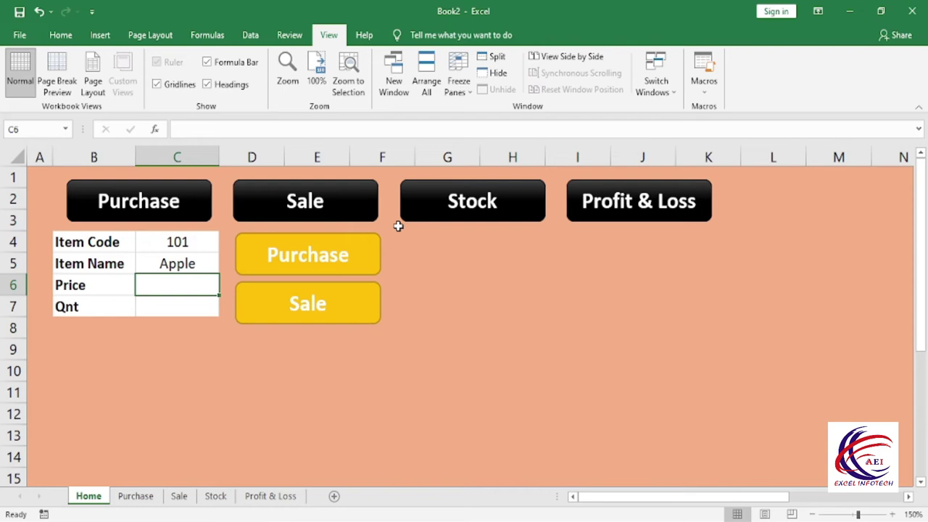
text(40000)
key(Return)
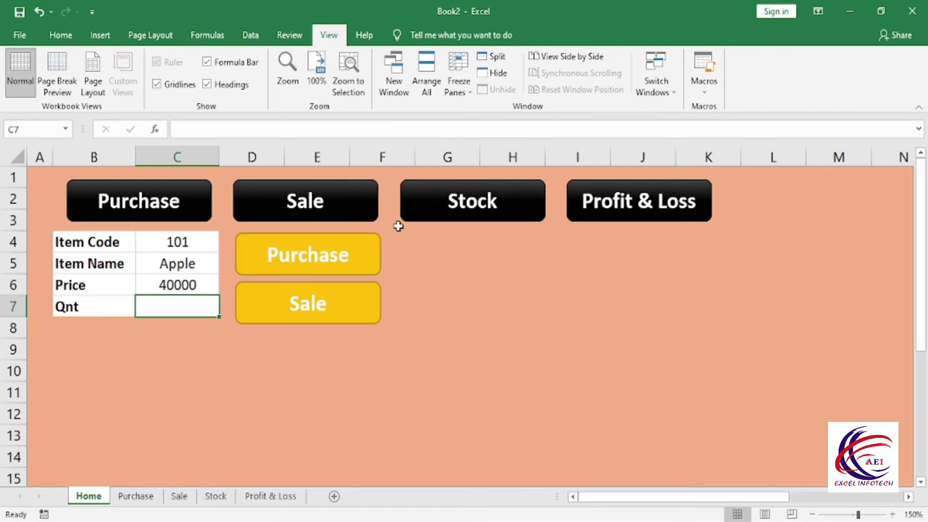
text(5)
key(Return)
key(Up)
click(183, 245)
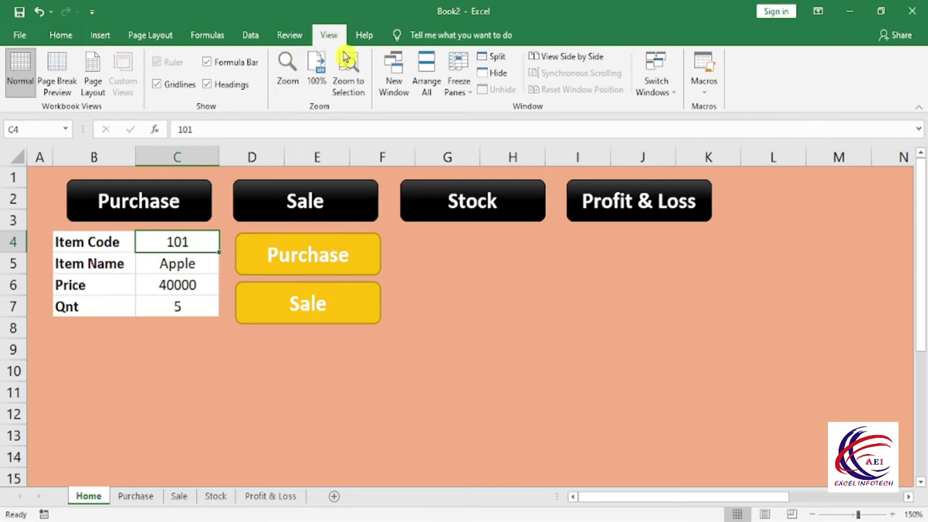
Step: Start recording a macro named Sale and copy the Home form cells C4:C7
click(704, 91)
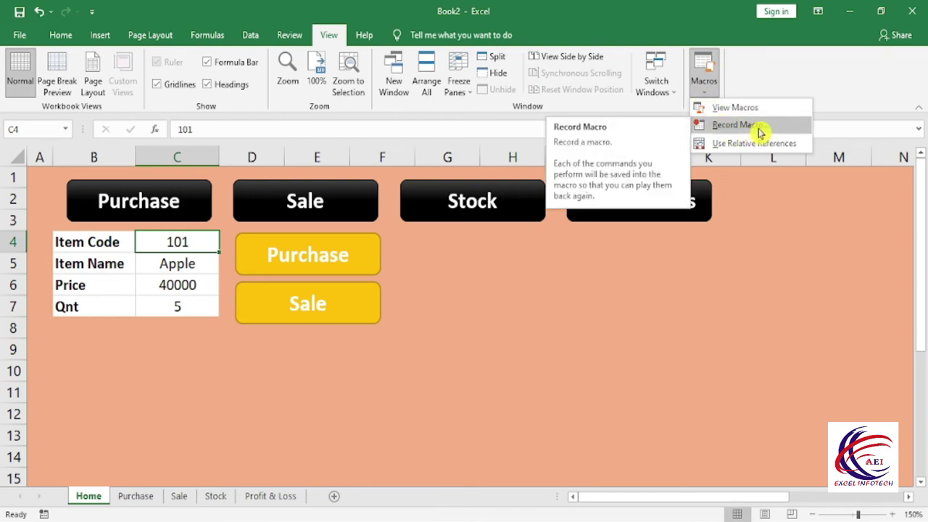
click(737, 125)
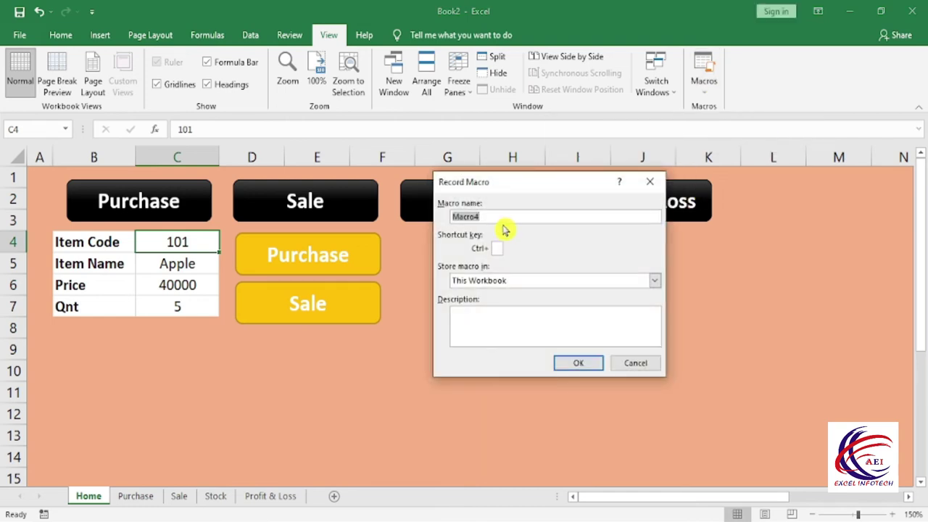
text(Sale)
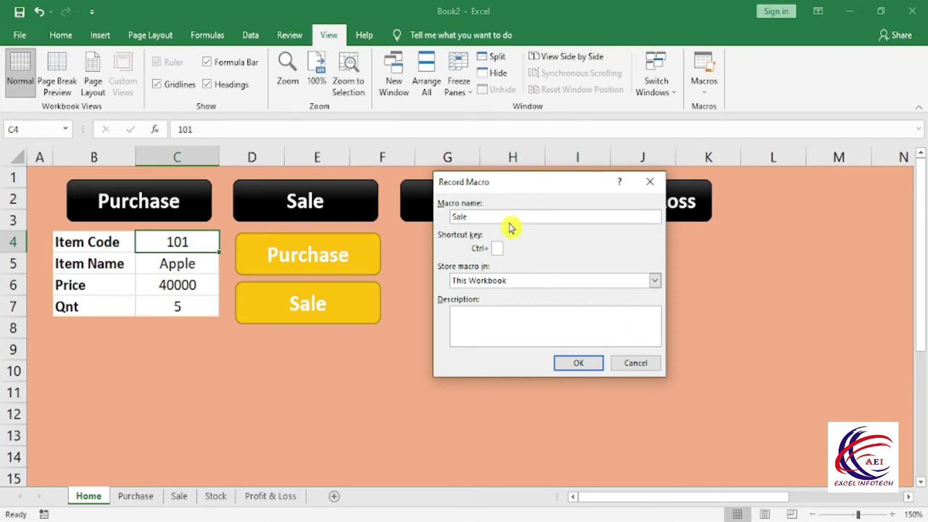
click(585, 365)
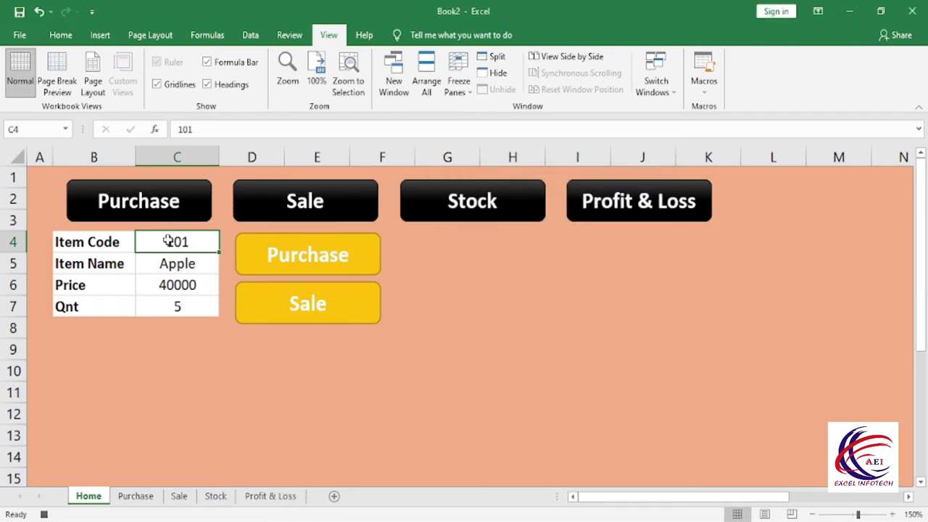
drag(160, 265, 162, 301)
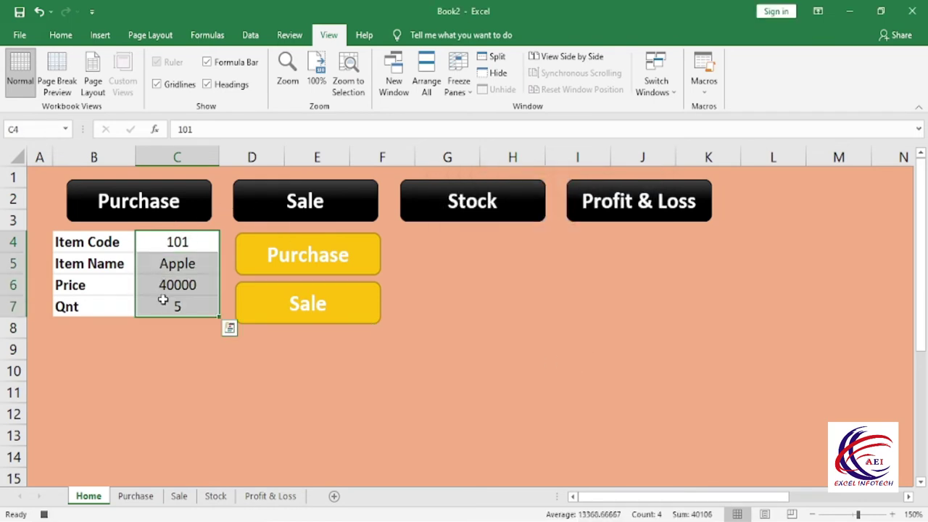
key(ctrl+c)
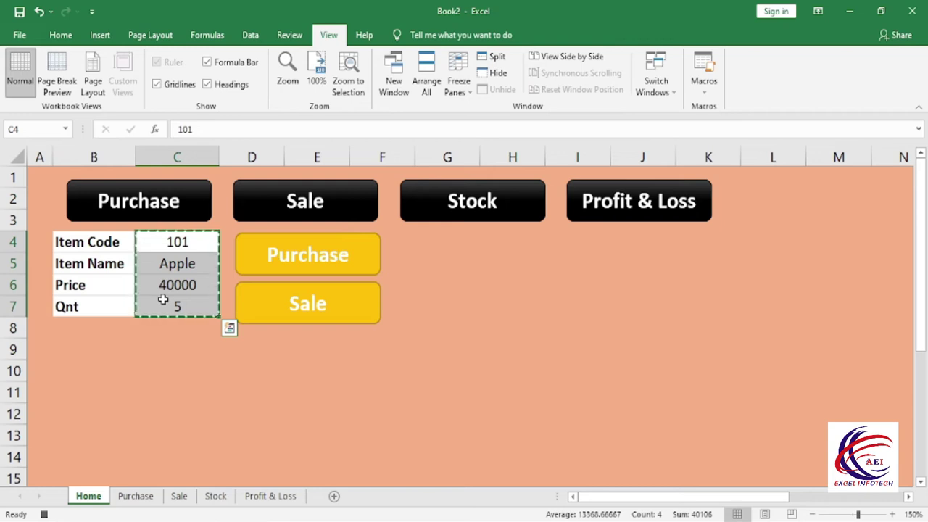
Step: Paste the copied item details transposed into row 2 of the Sale sheet
click(183, 499)
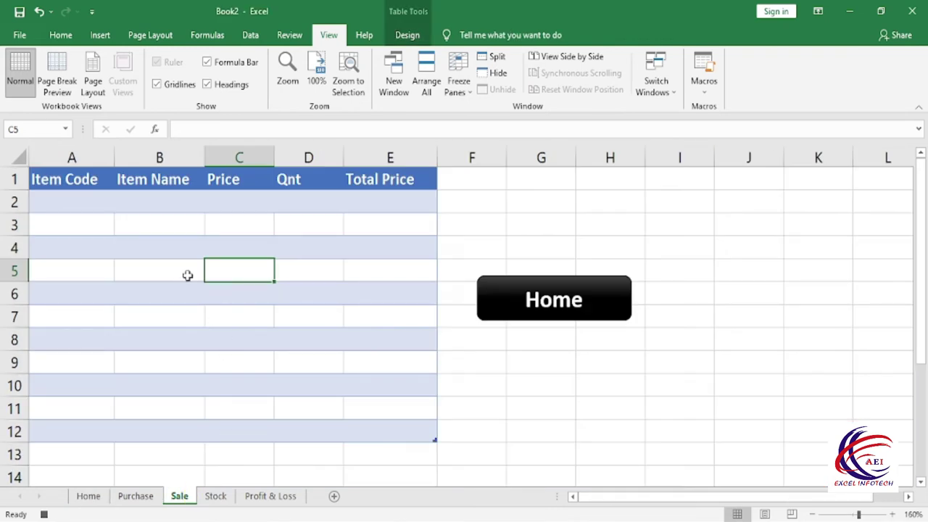
click(58, 198)
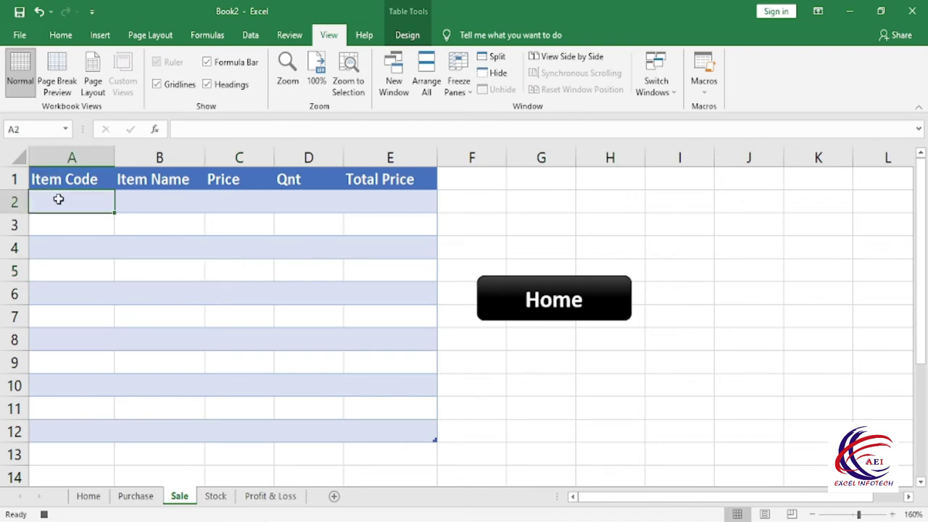
click(60, 36)
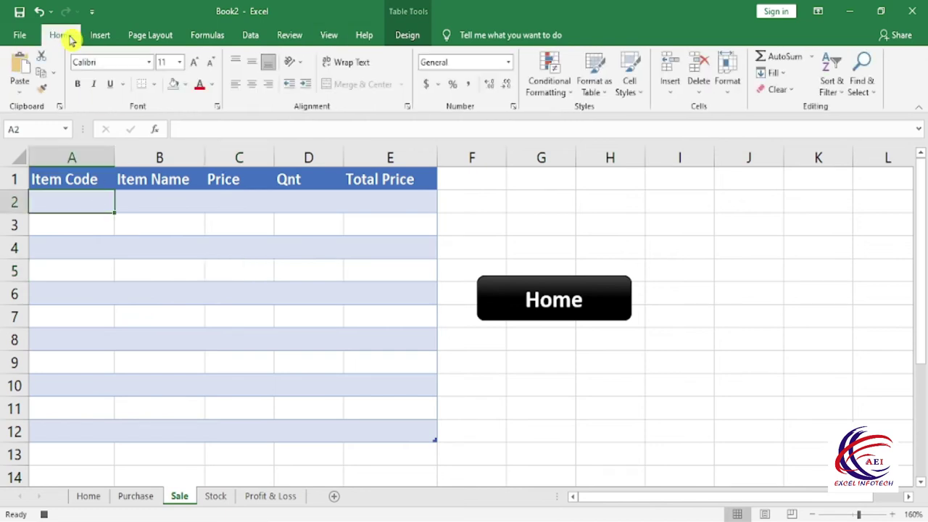
click(26, 100)
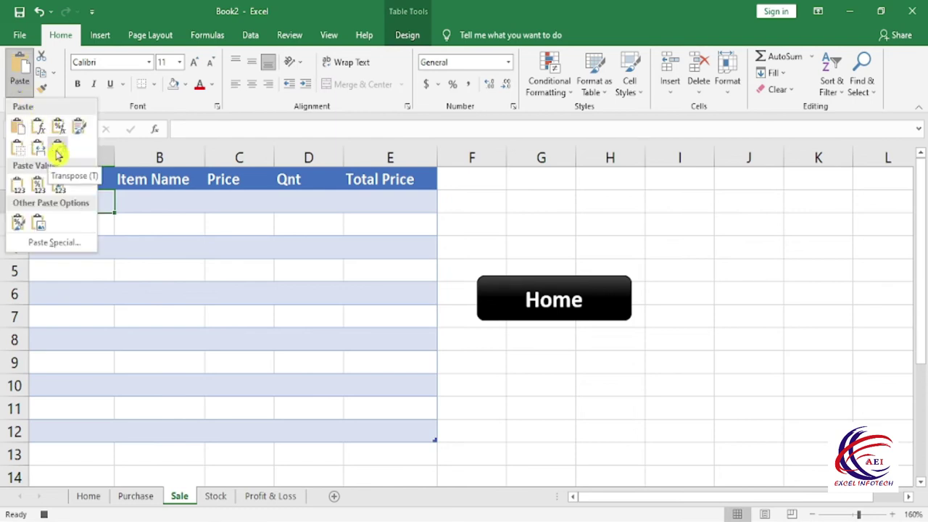
click(61, 155)
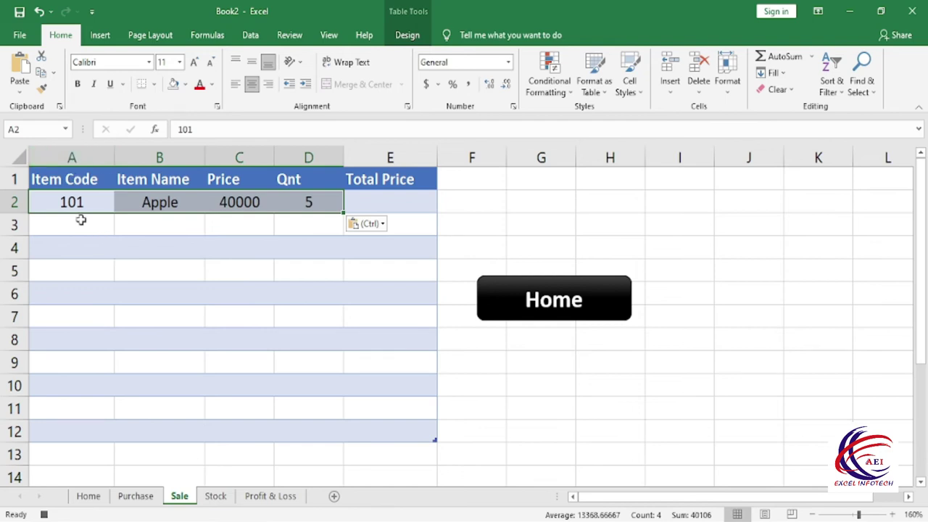
Step: Insert a blank row 2 above the pasted item, select A2, and return to Home
click(15, 202)
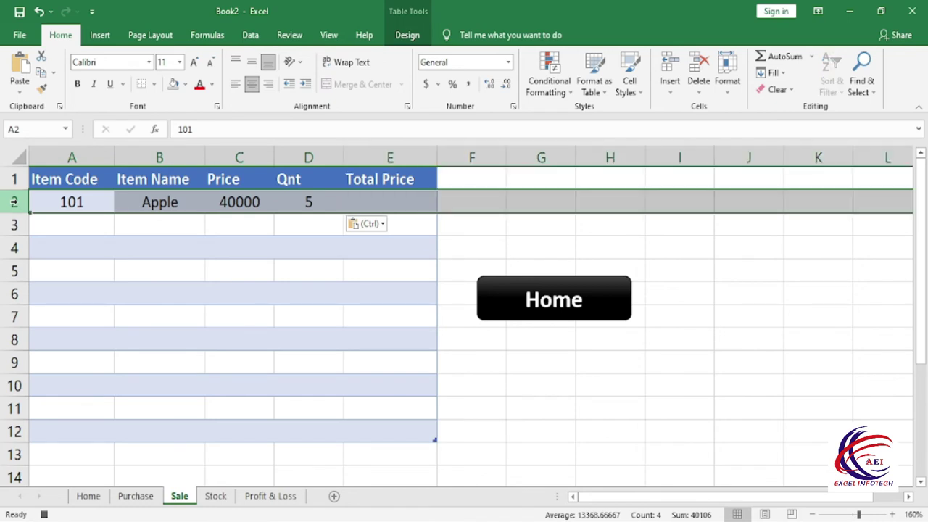
click(671, 69)
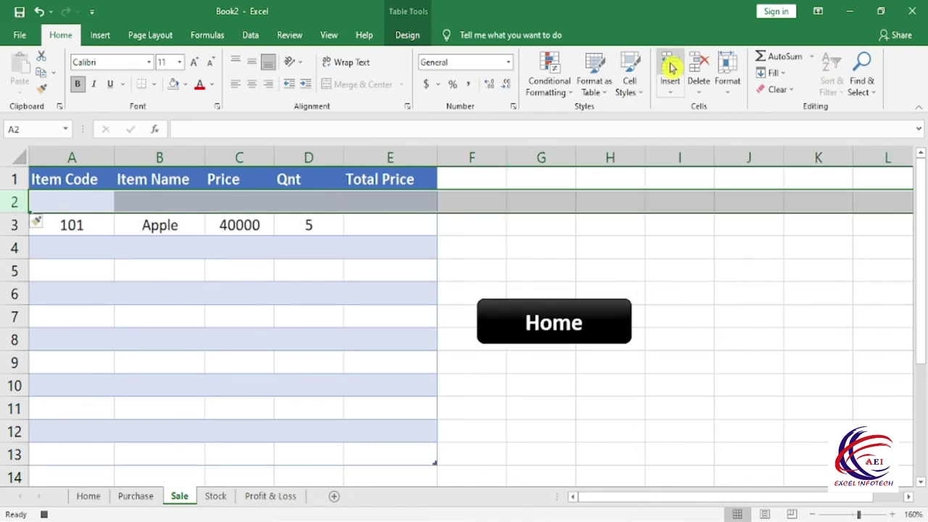
click(81, 200)
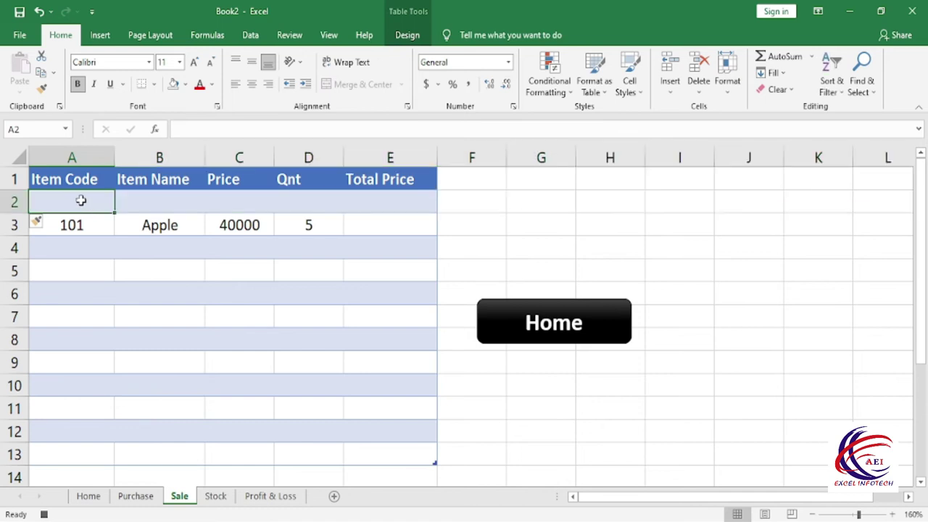
click(90, 497)
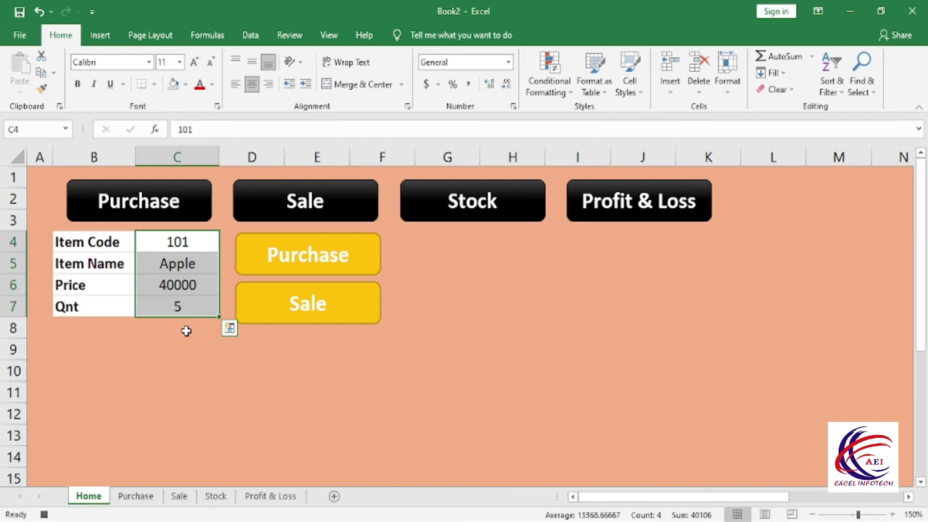
Step: Clear the Home entry cells and stop recording the Sale macro
key(Delete)
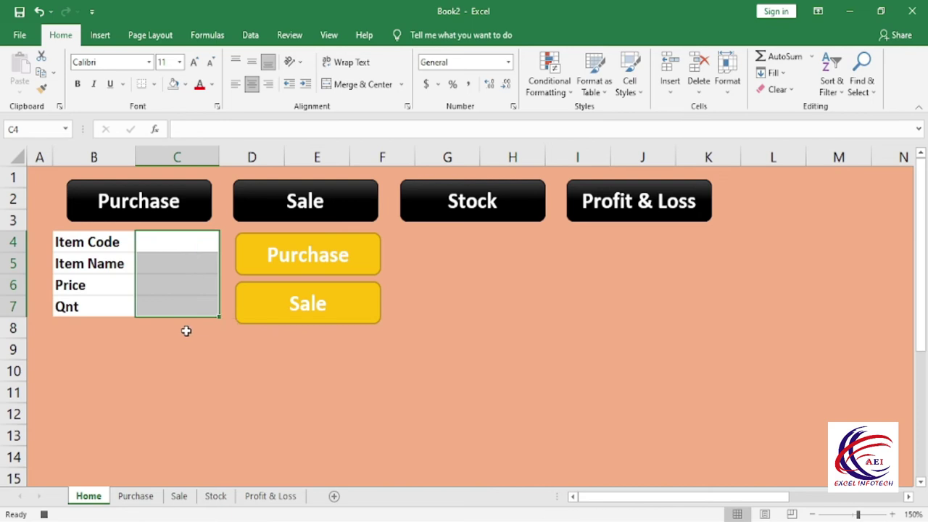
click(195, 244)
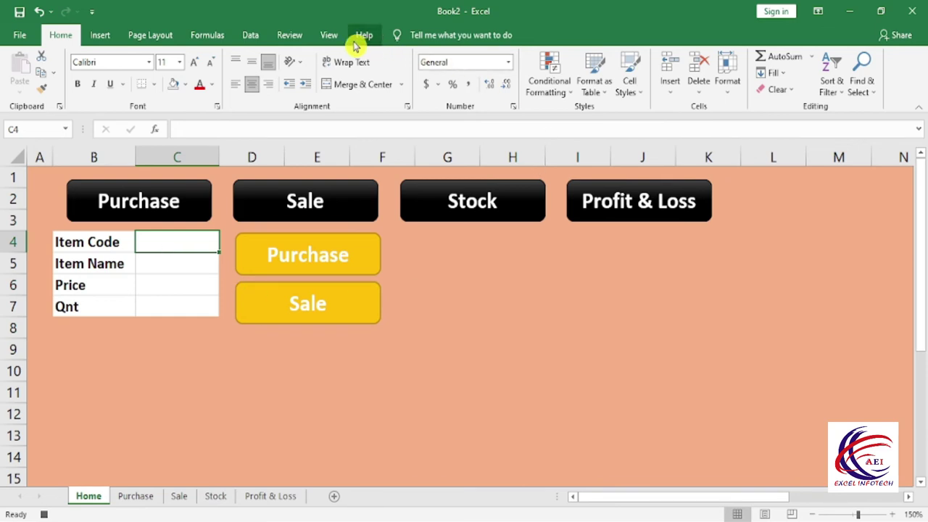
click(329, 35)
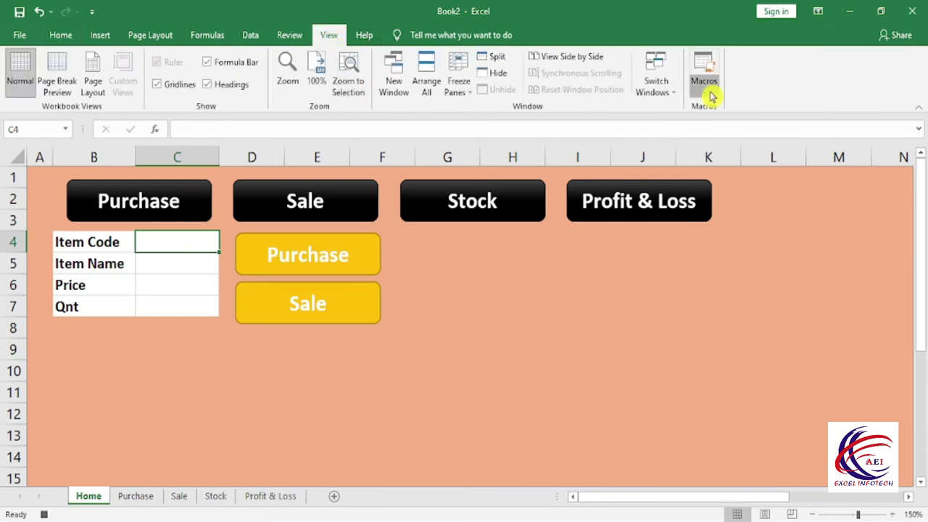
click(707, 93)
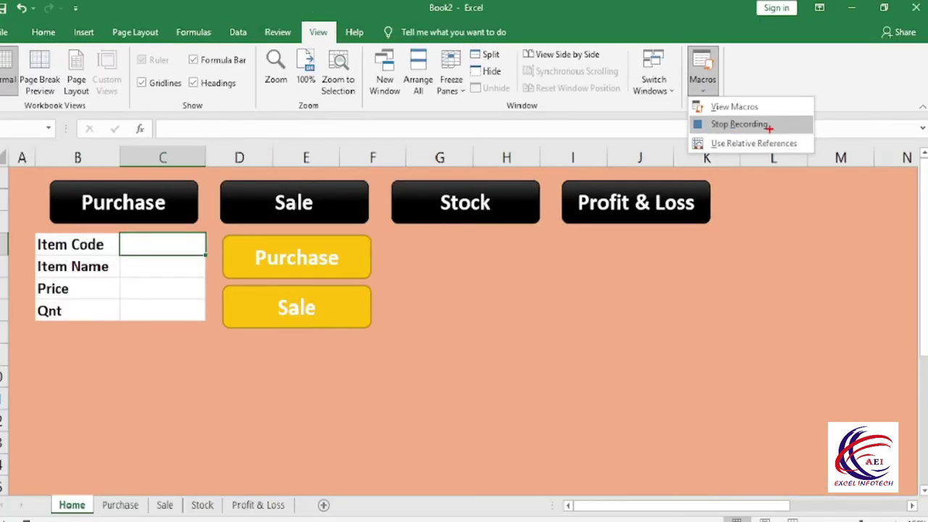
click(709, 92)
click(710, 93)
click(736, 128)
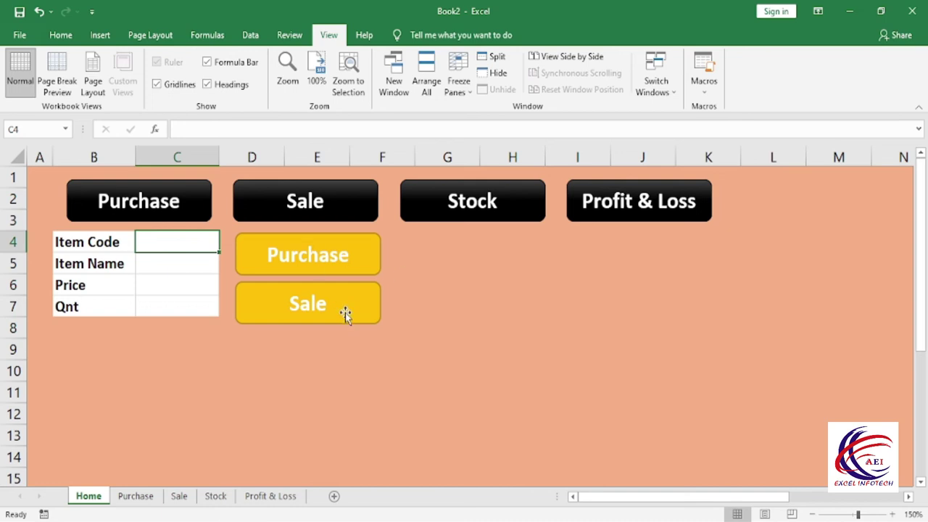
Step: Assign the Purchase macro to the yellow Purchase shape
right_click(362, 260)
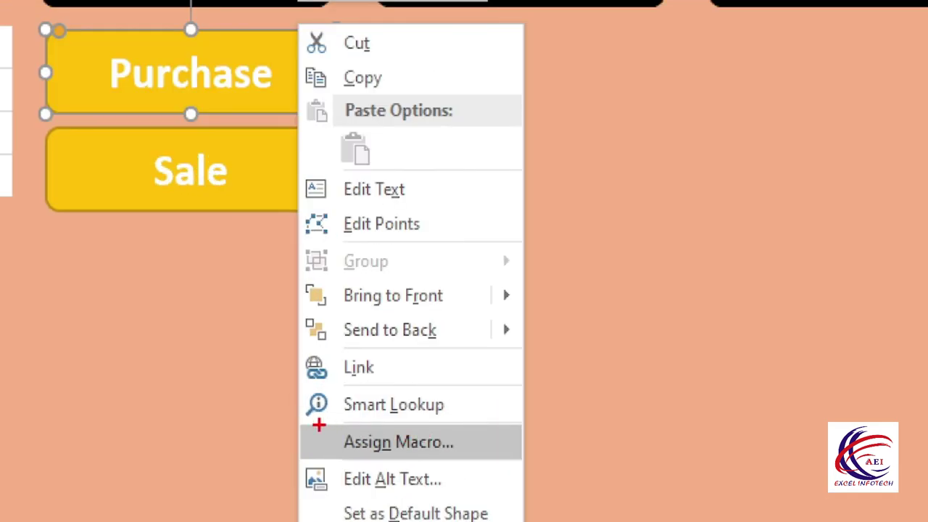
drag(330, 426, 473, 458)
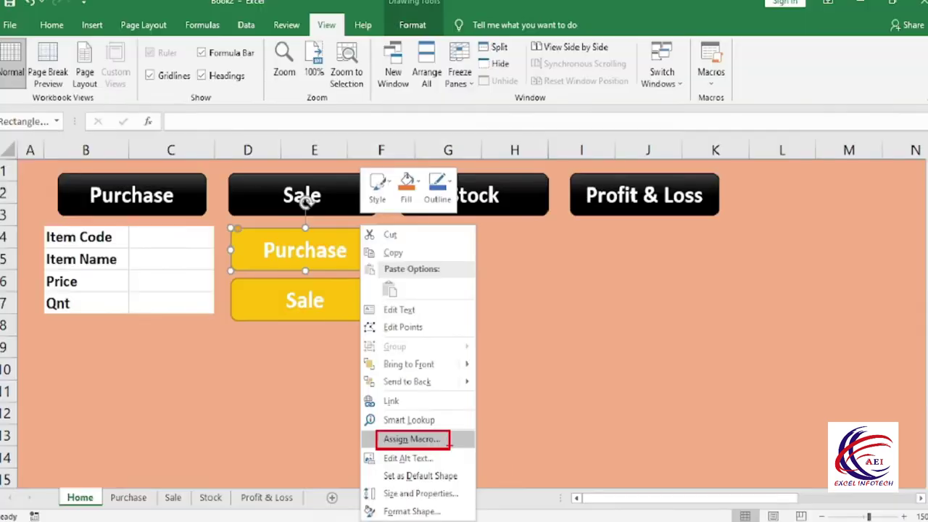
key(Escape)
right_click(370, 274)
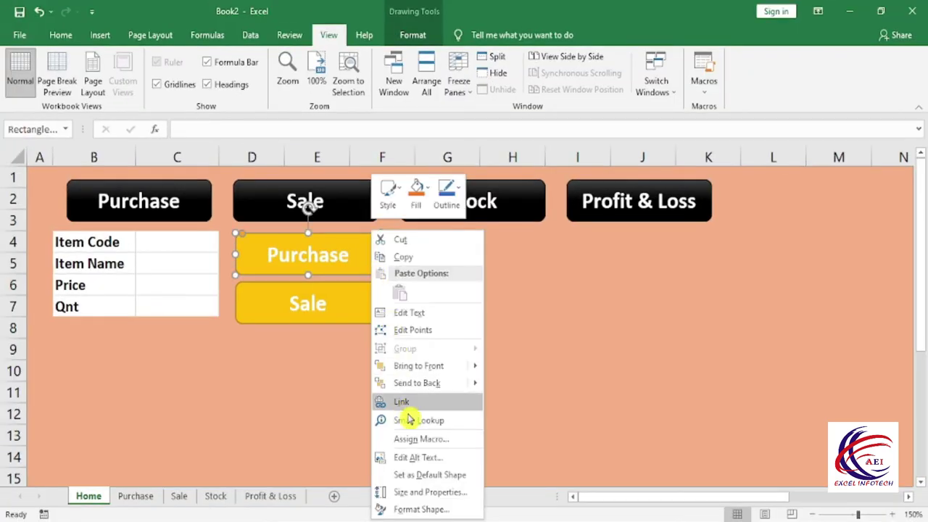
click(419, 438)
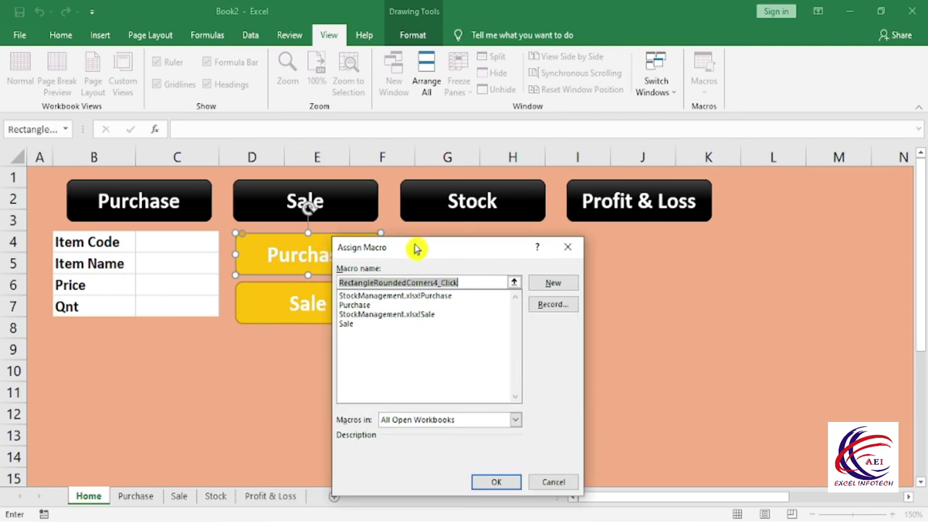
drag(380, 270, 459, 195)
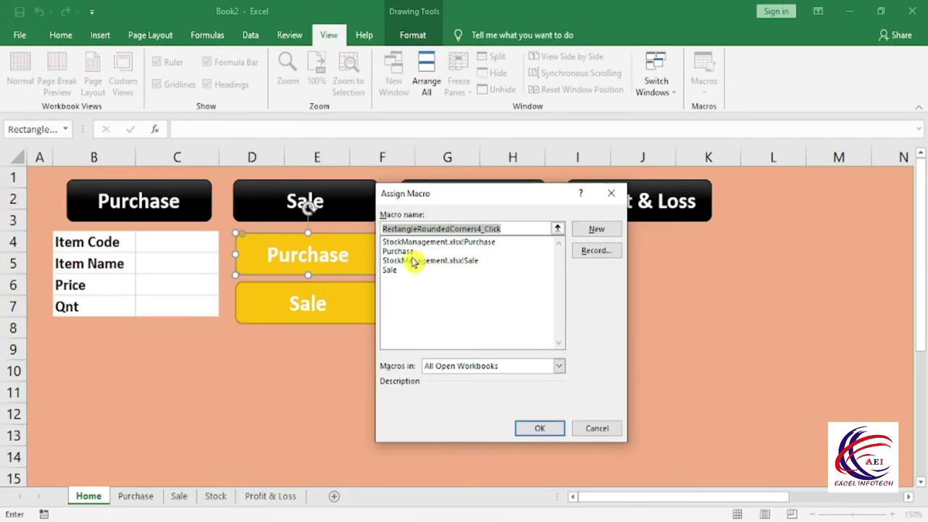
click(397, 251)
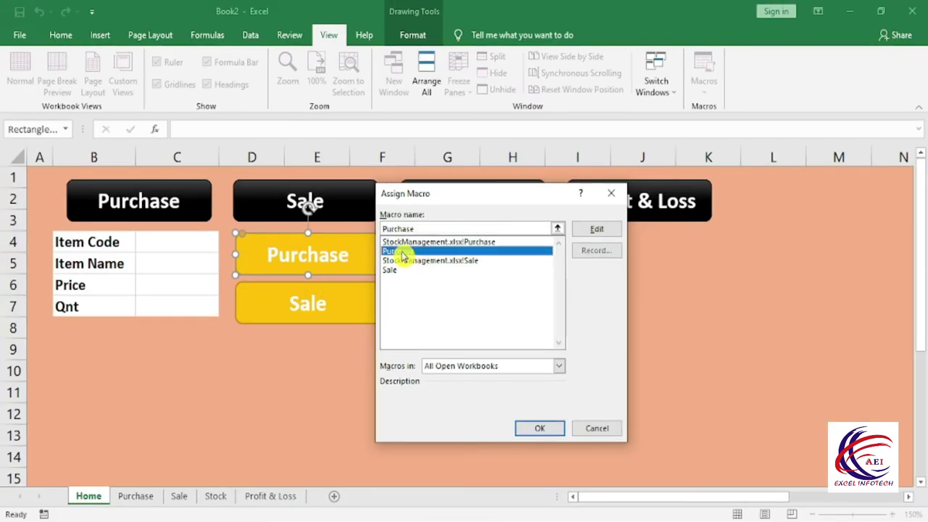
click(540, 431)
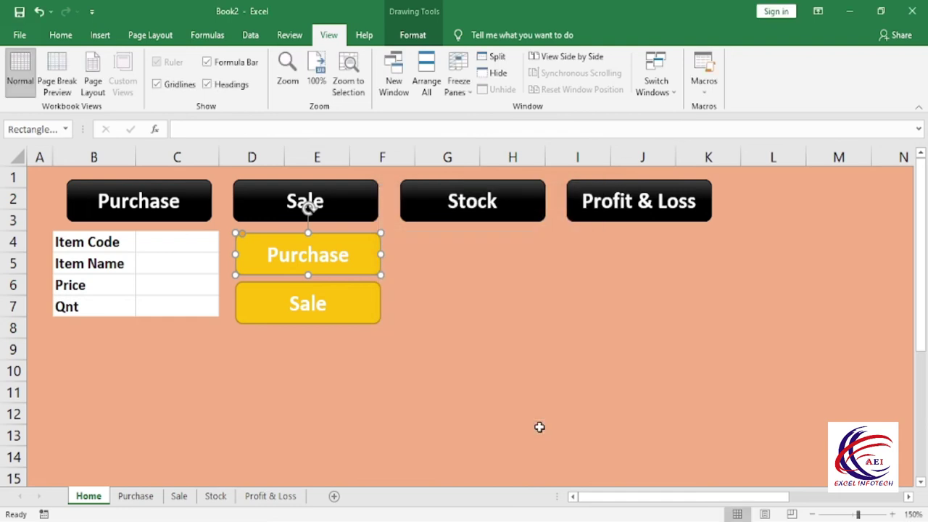
Step: Assign the Sale macro to the yellow Sale shape
right_click(357, 302)
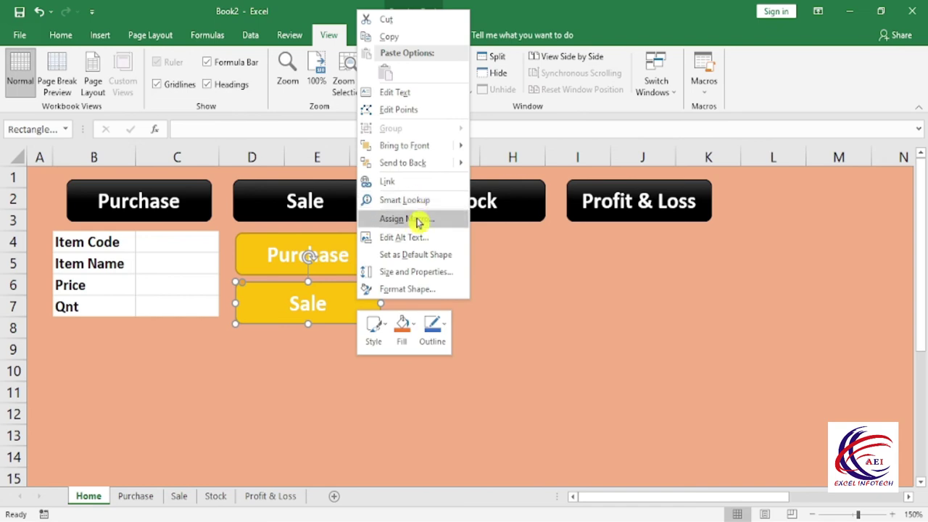
click(404, 218)
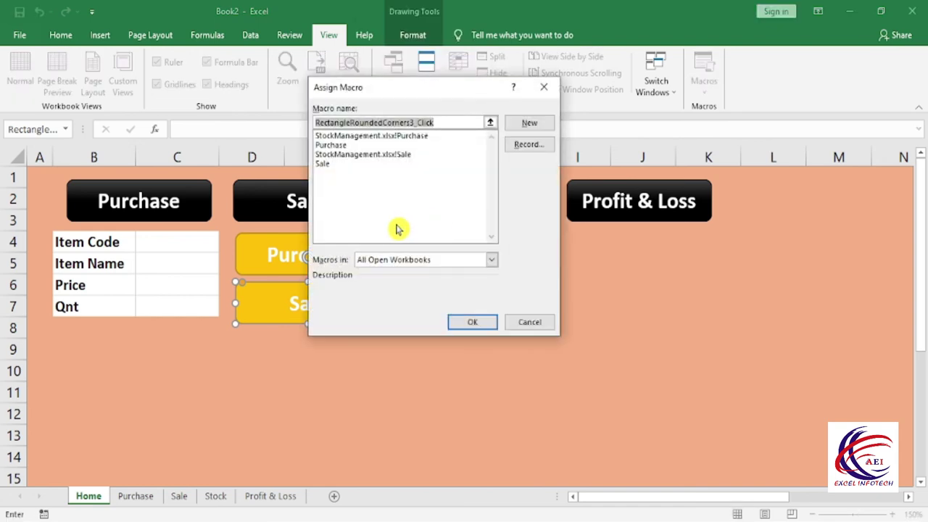
click(323, 166)
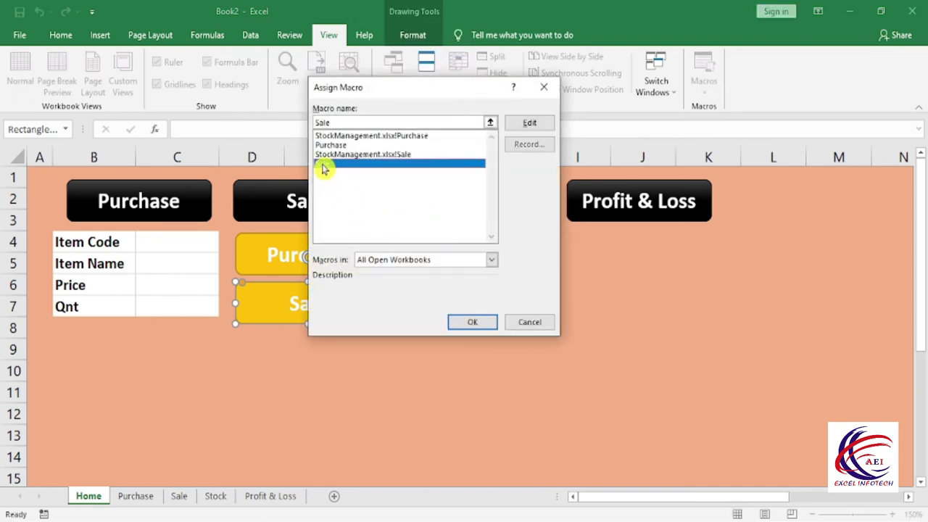
click(468, 324)
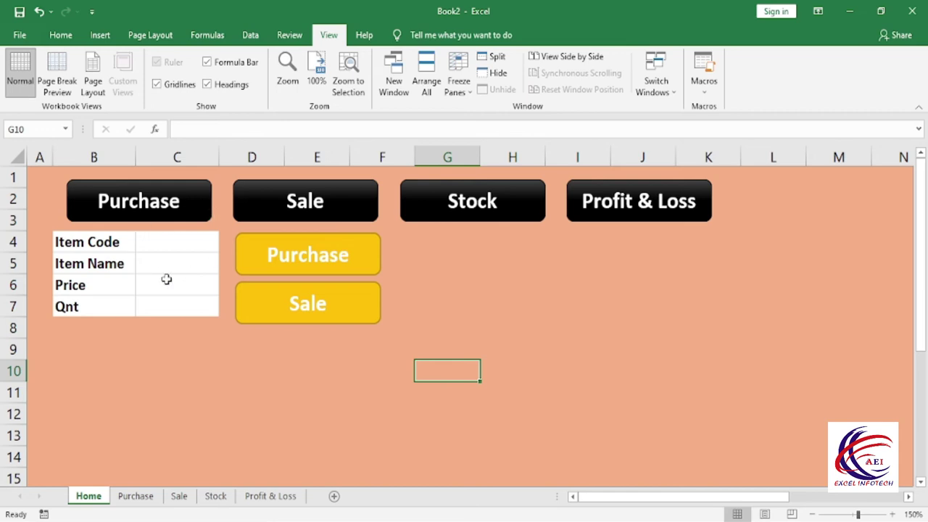
Step: Enter item 102, MI, price 12000, quantity 10 and run the Purchase button macro
click(163, 241)
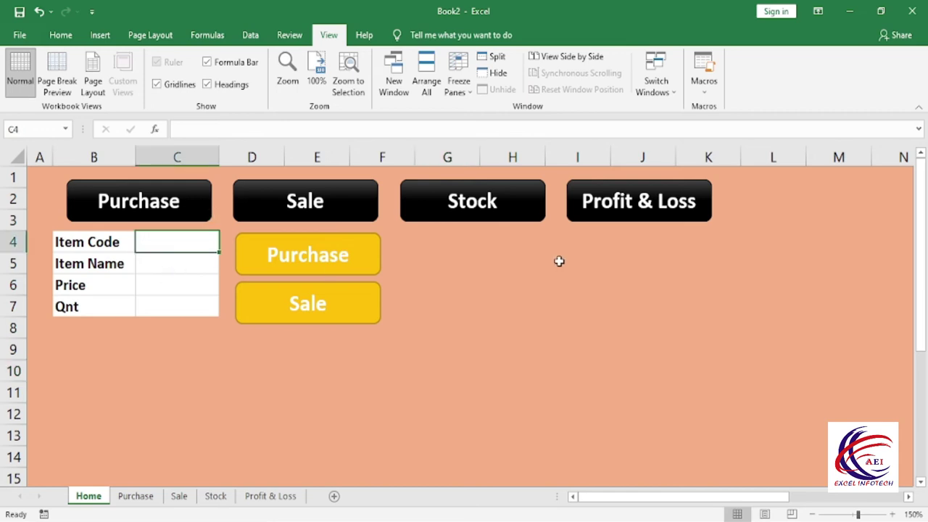
text(102)
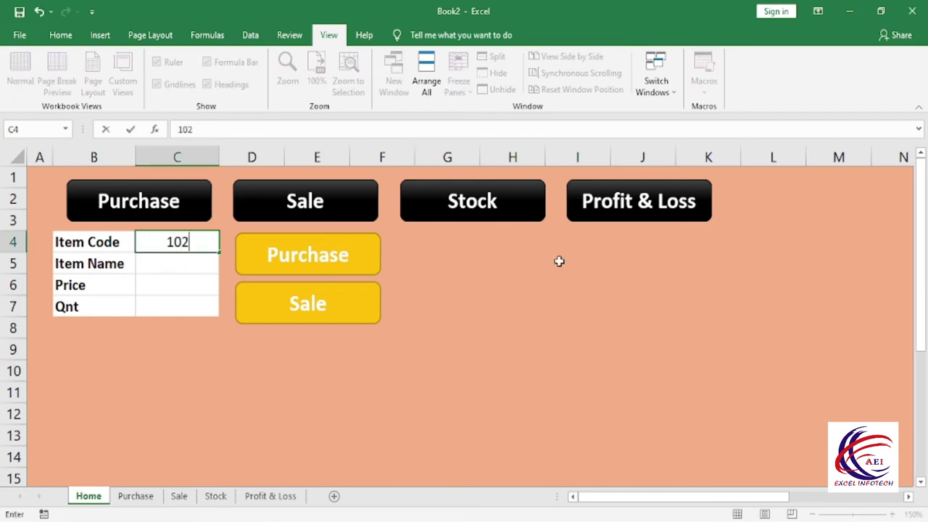
key(Return)
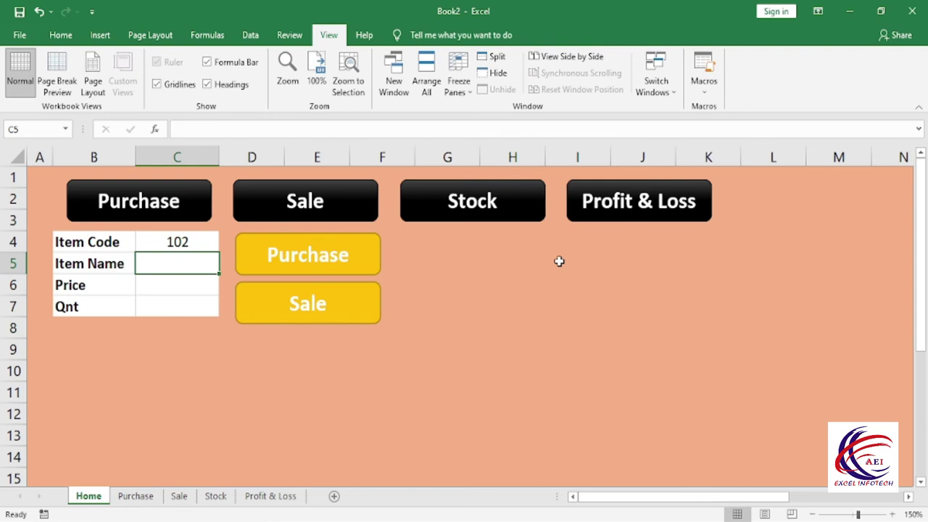
text(MI)
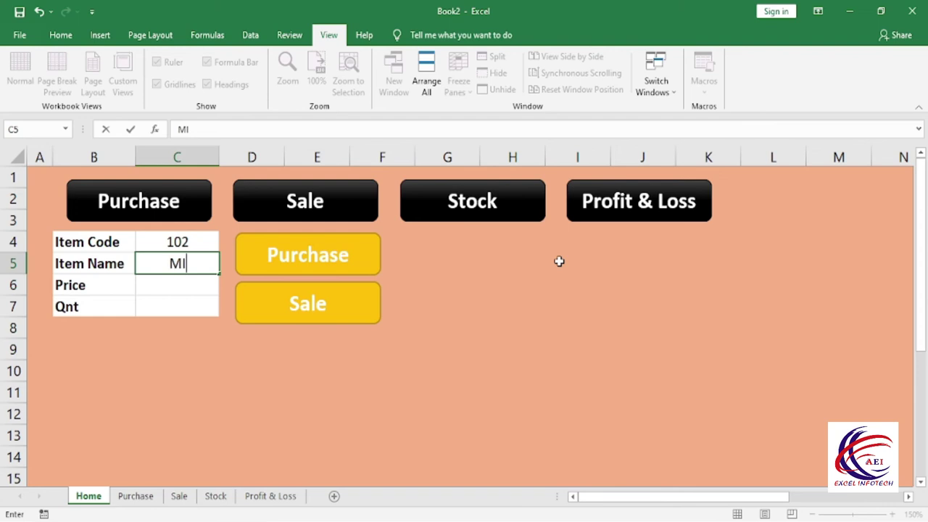
key(Return)
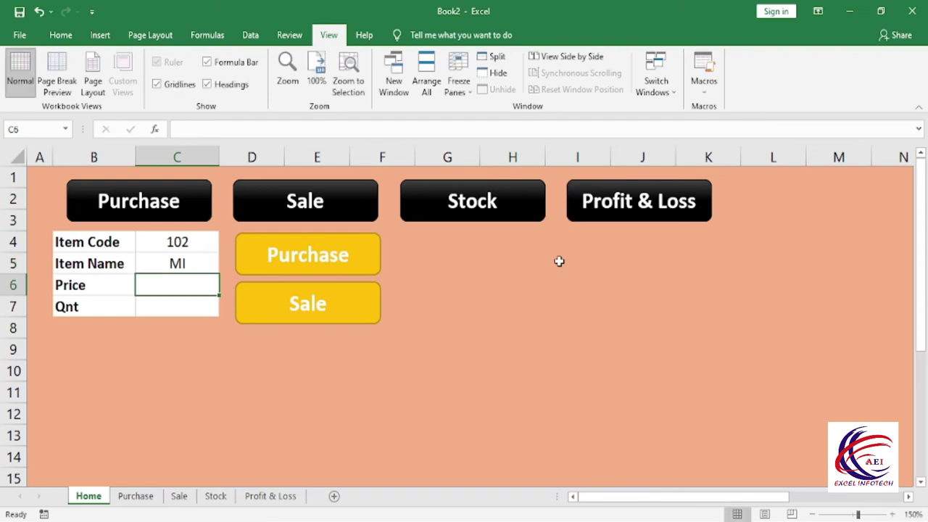
text(12000)
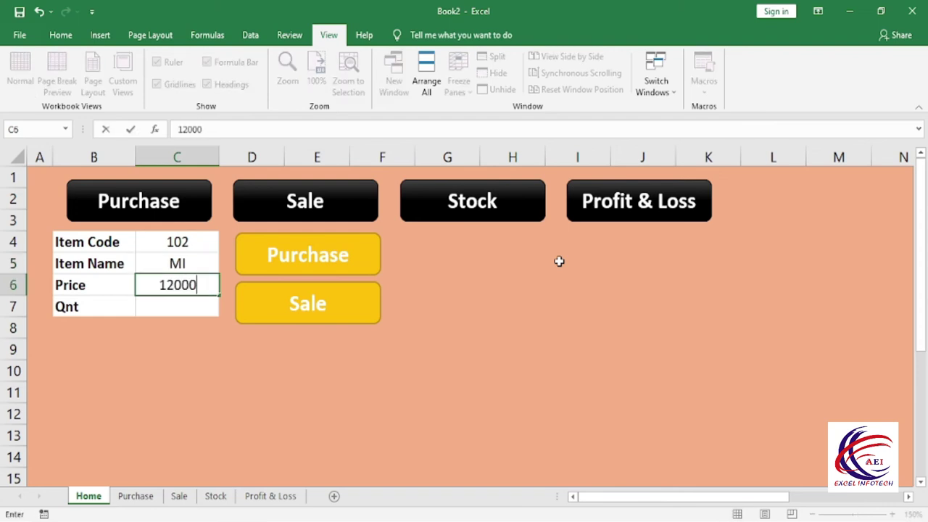
key(Return)
text(10)
key(Return)
key(Up)
click(337, 267)
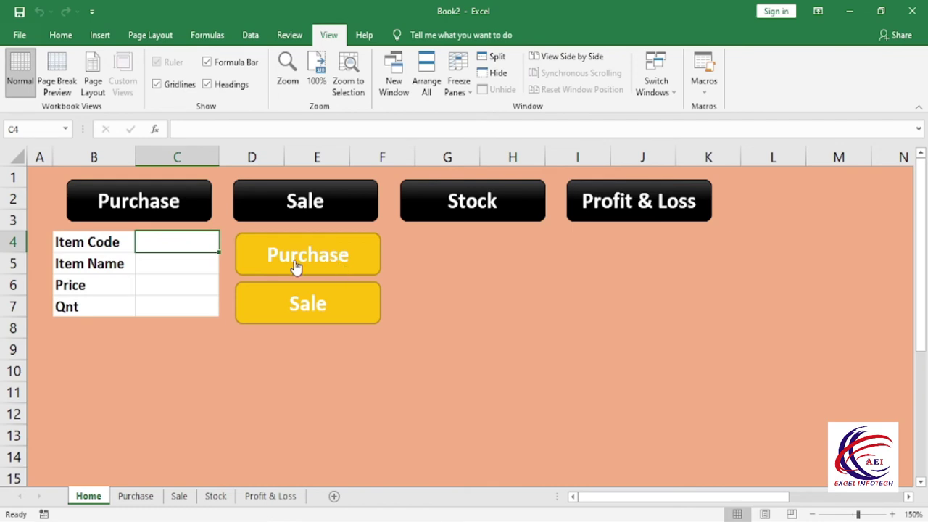
Step: Open the Purchase sheet and check the recorded Apple and MI rows
click(174, 205)
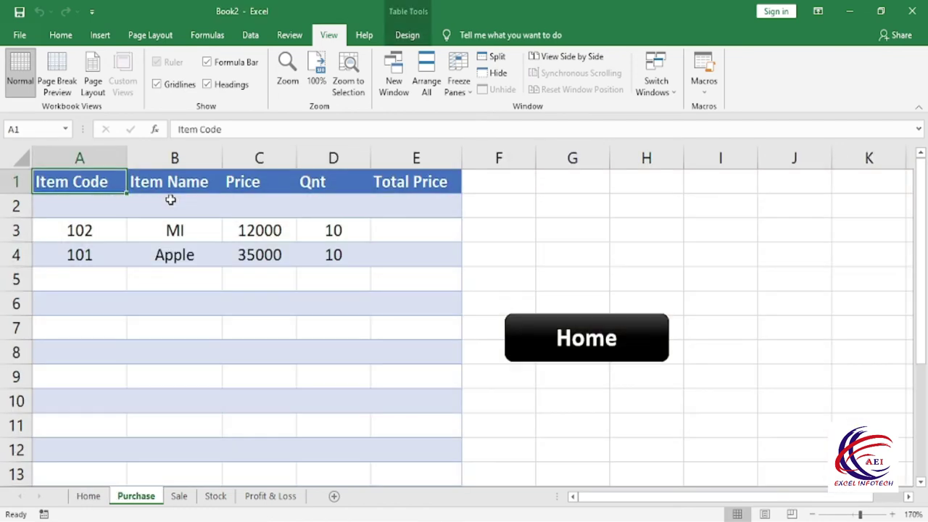
drag(79, 231, 304, 255)
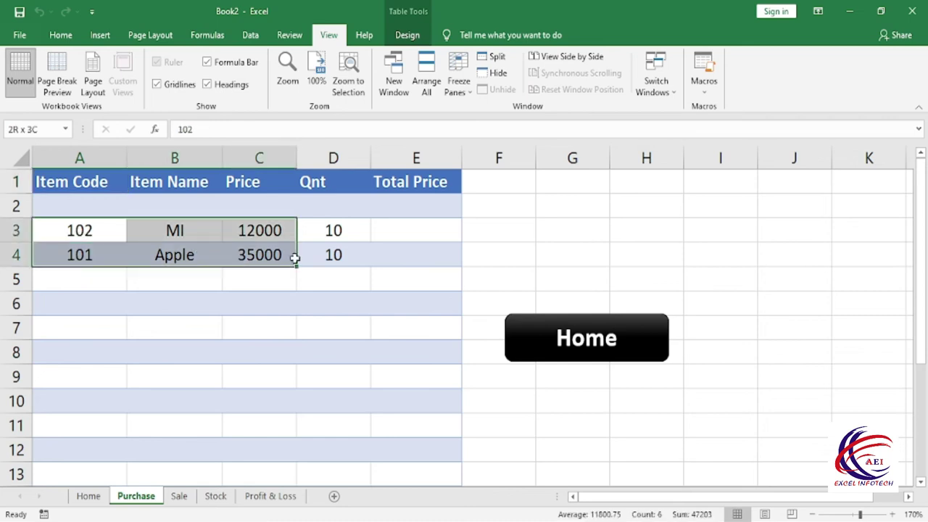
click(85, 257)
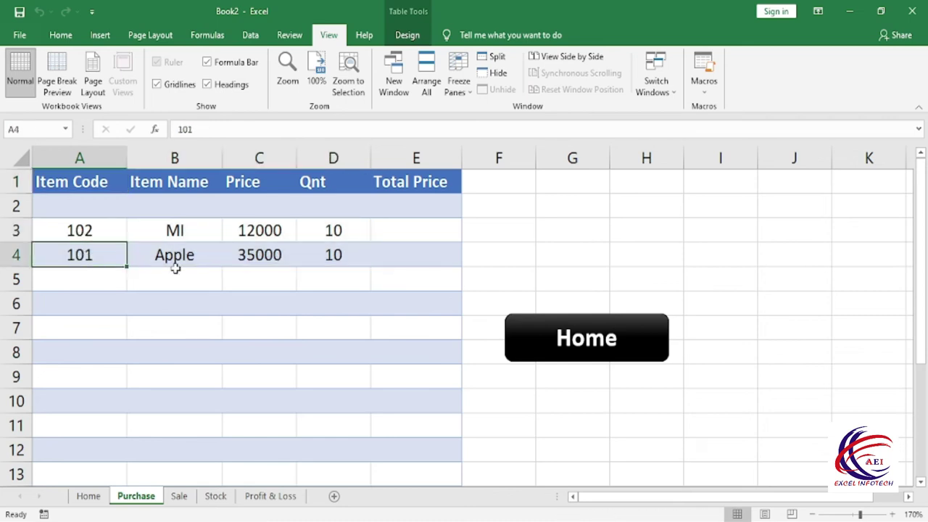
click(192, 261)
click(273, 255)
click(314, 260)
click(174, 238)
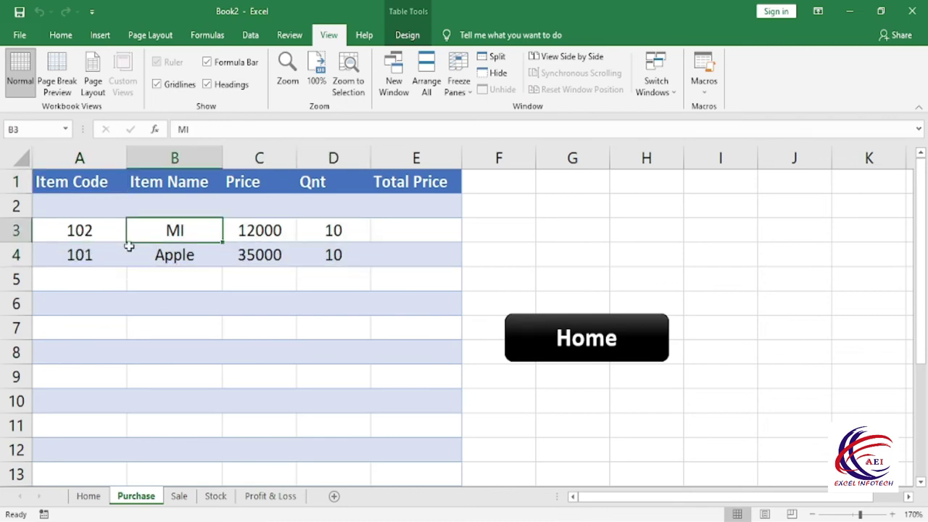
click(116, 231)
click(174, 232)
click(236, 234)
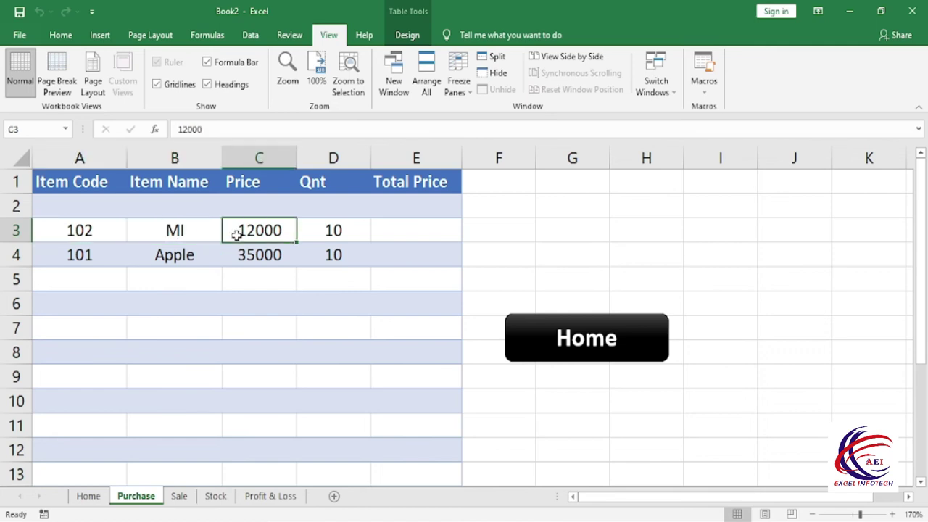
click(401, 232)
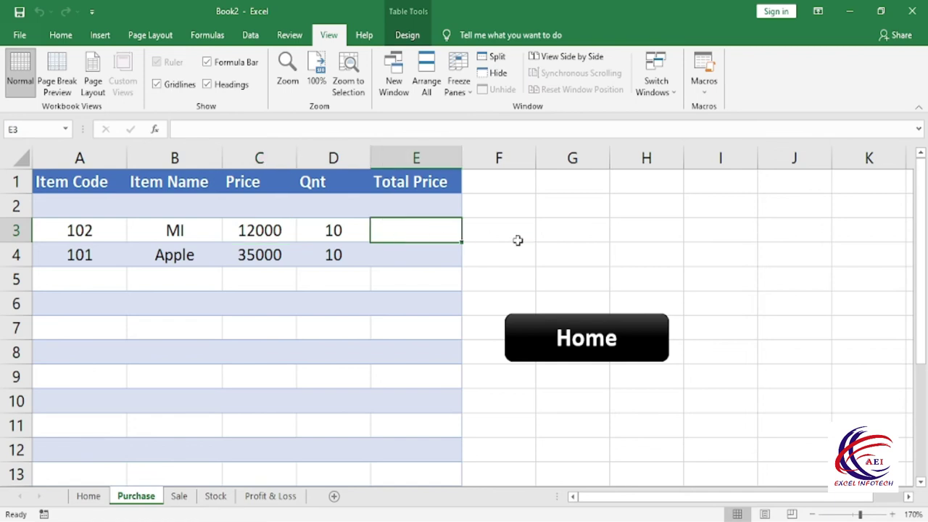
text(=)
key(Left)
key(Left)
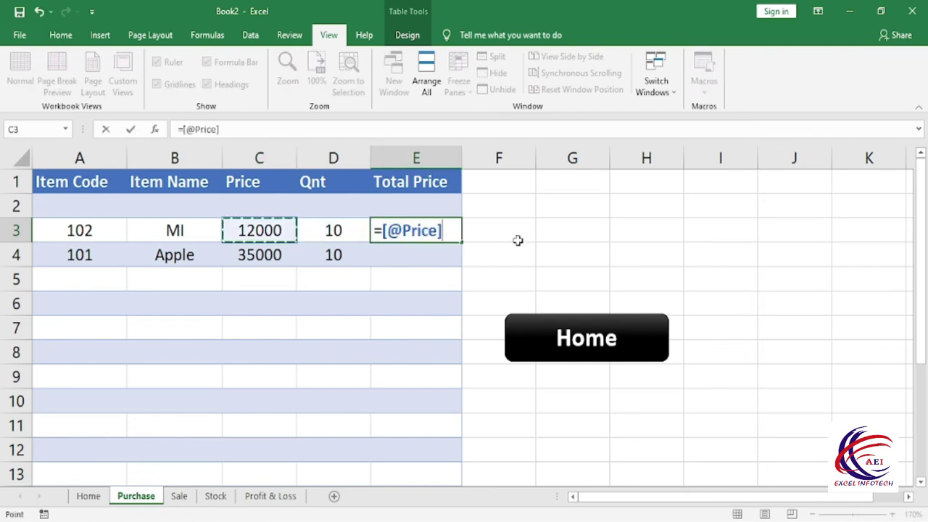
text(*)
key(Left)
key(Return)
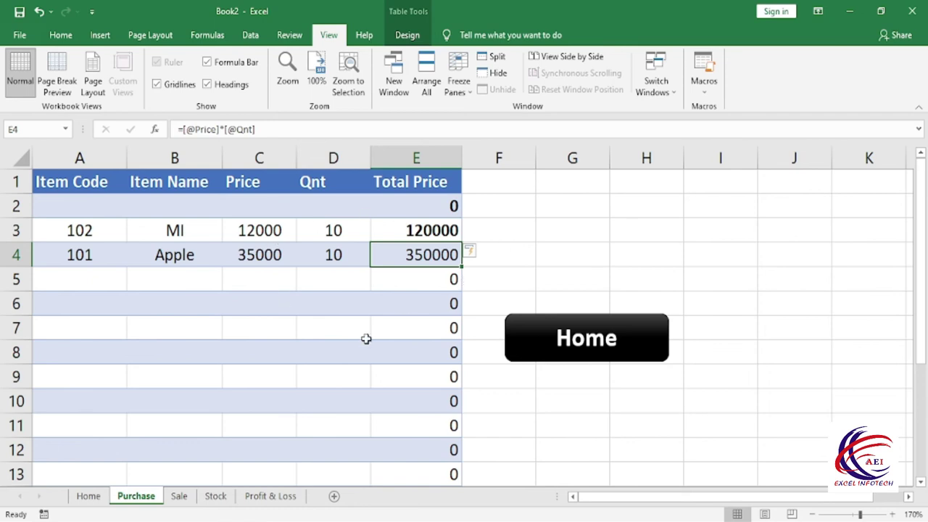
Step: Add the same Price × Qnt Total Price formula to the Sale table, then return Home
click(180, 497)
click(367, 225)
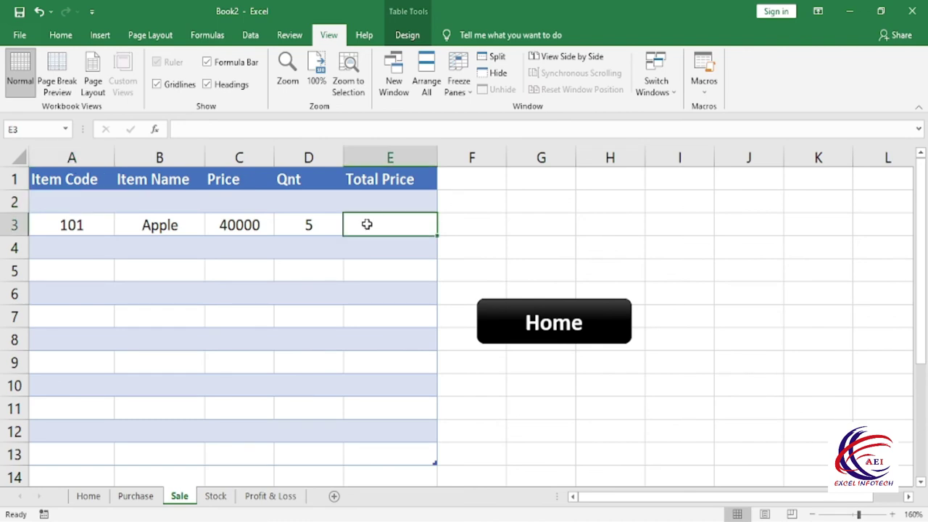
text(=)
key(Left)
key(Left)
text(*)
key(Left)
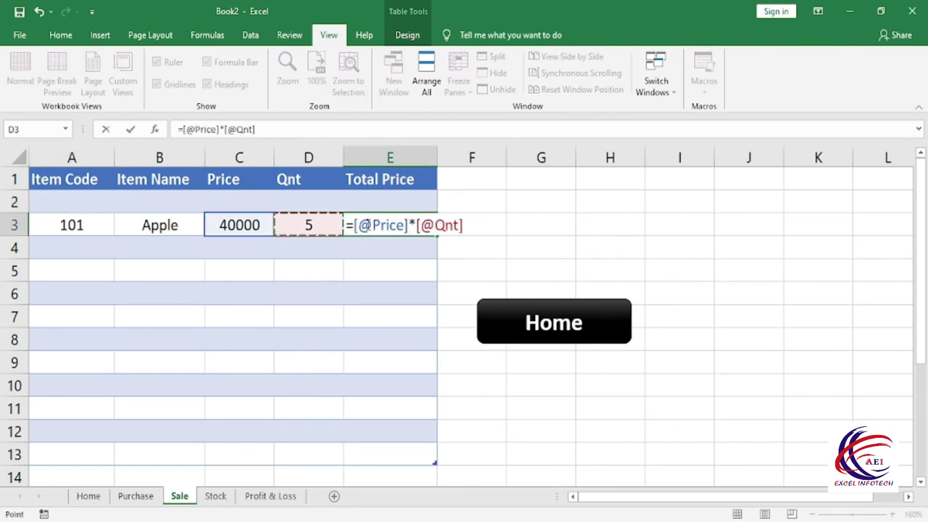
key(Return)
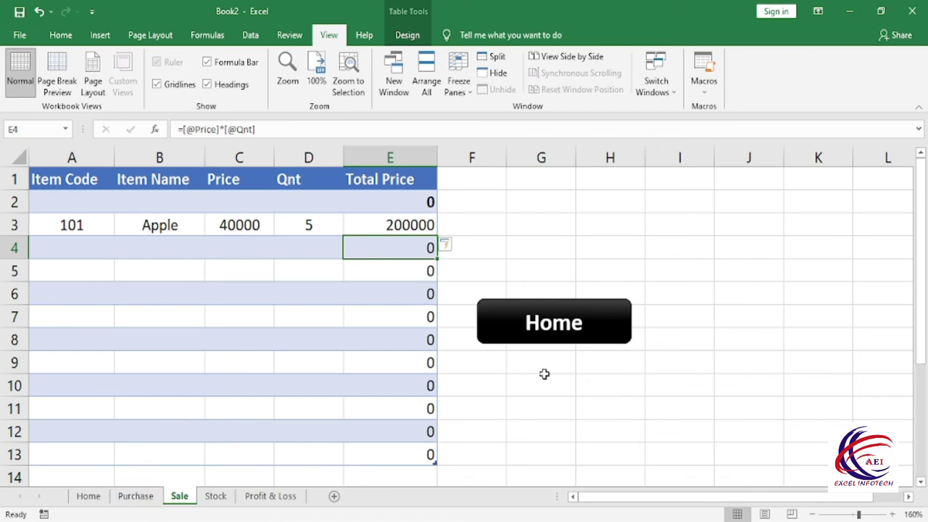
click(547, 326)
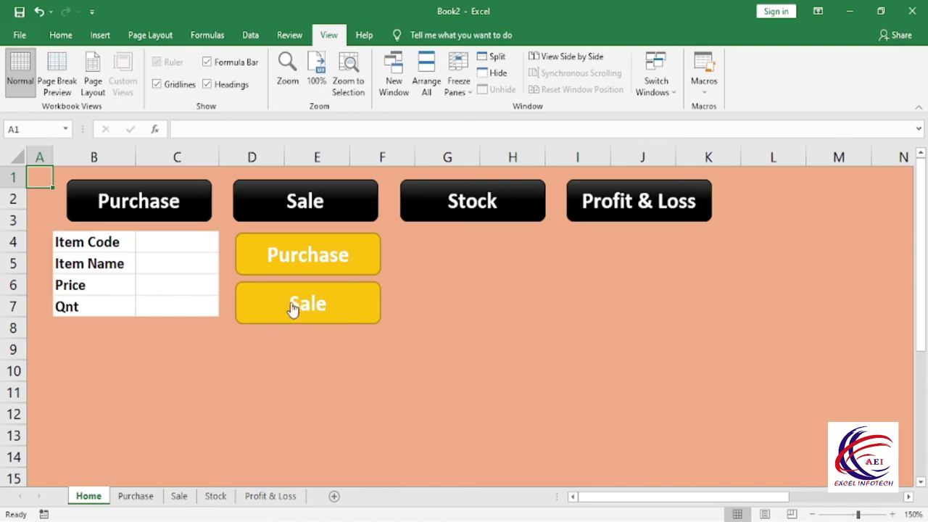
Step: Fill the Home form with item 102, MI, price 13500, quantity 5
click(176, 242)
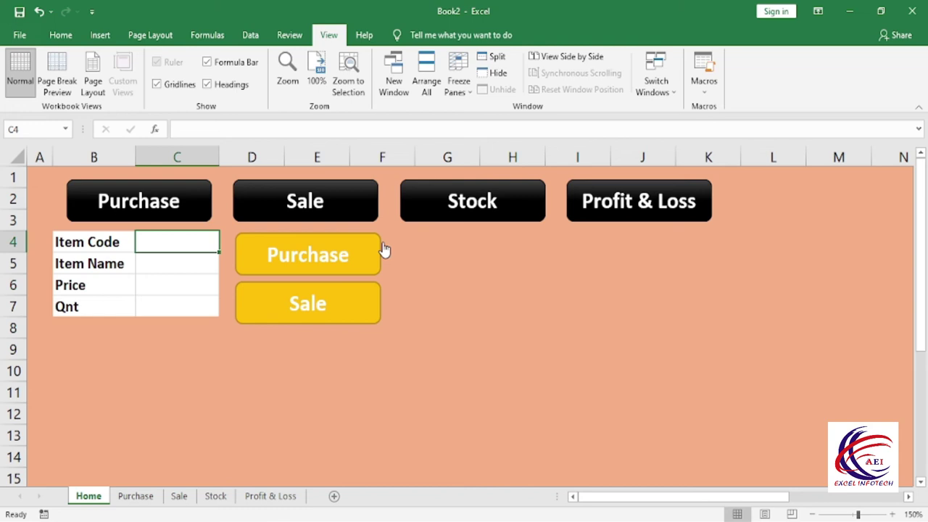
text(102)
key(Return)
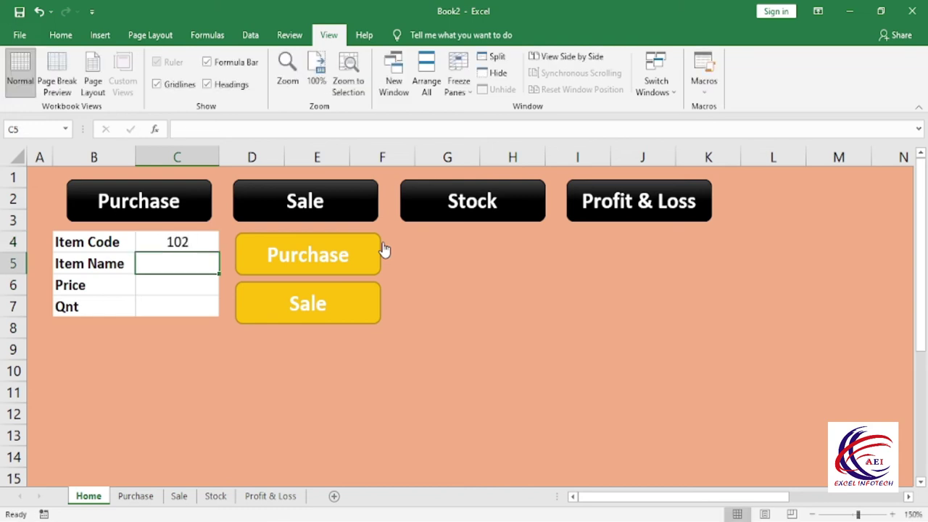
text(MI)
key(Return)
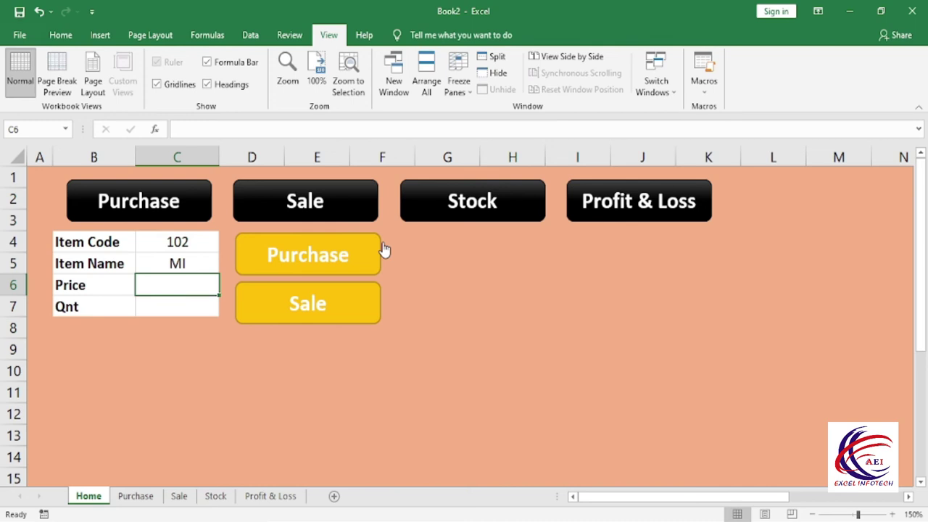
text(13)
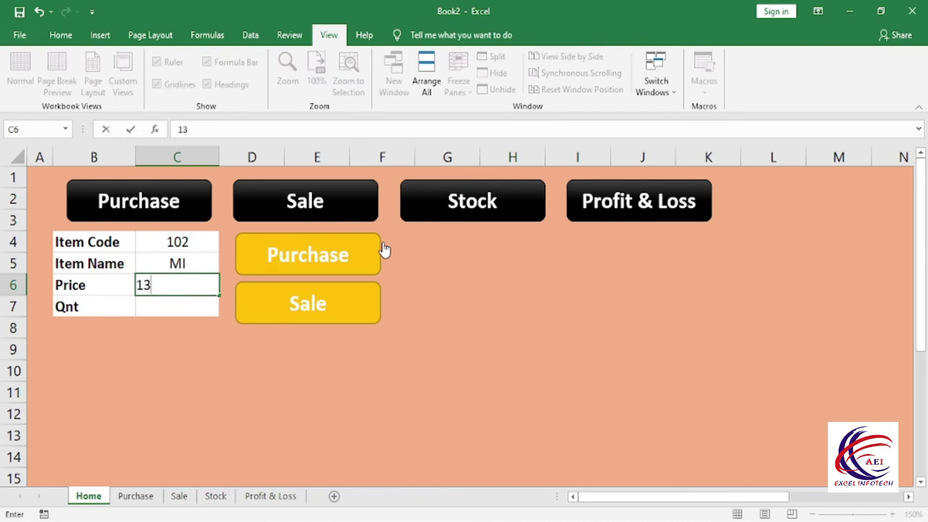
text(500)
key(Return)
text(5)
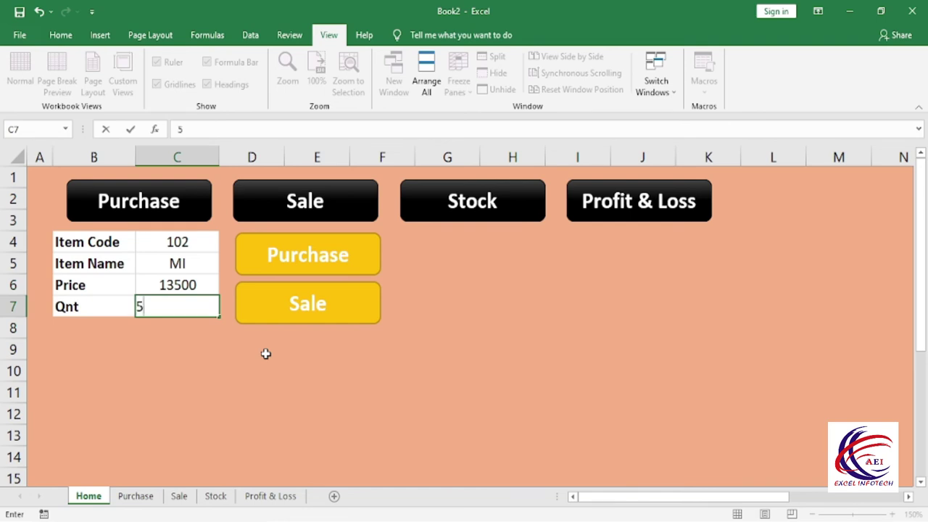
click(293, 384)
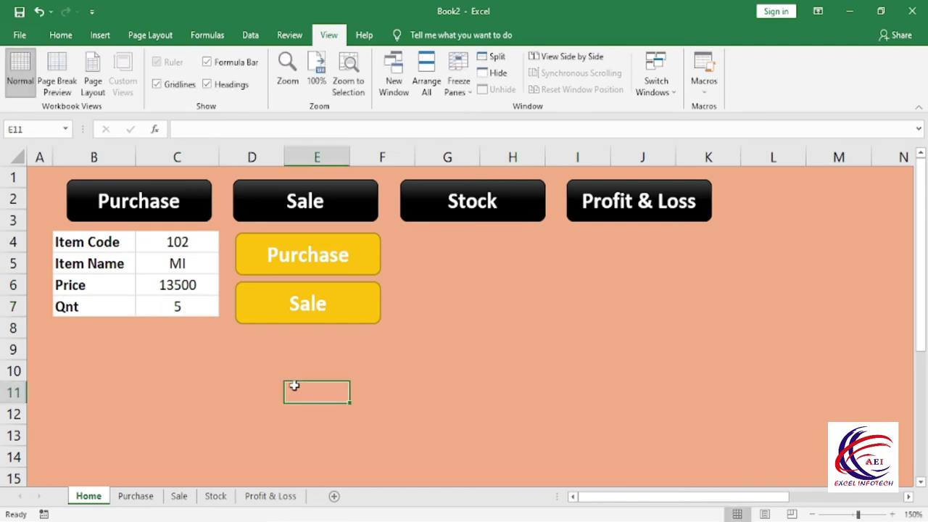
Step: Run the yellow Sale button, check the new Sale row, and return Home
click(308, 303)
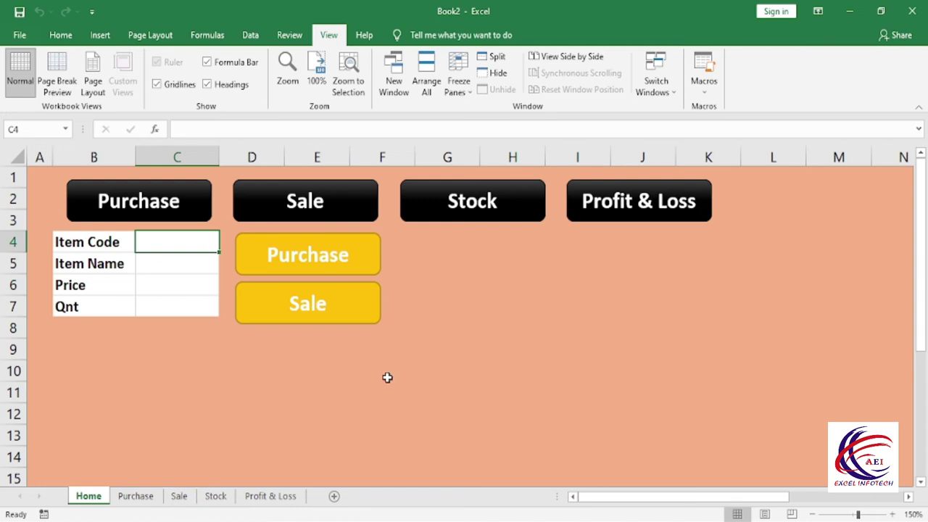
click(321, 208)
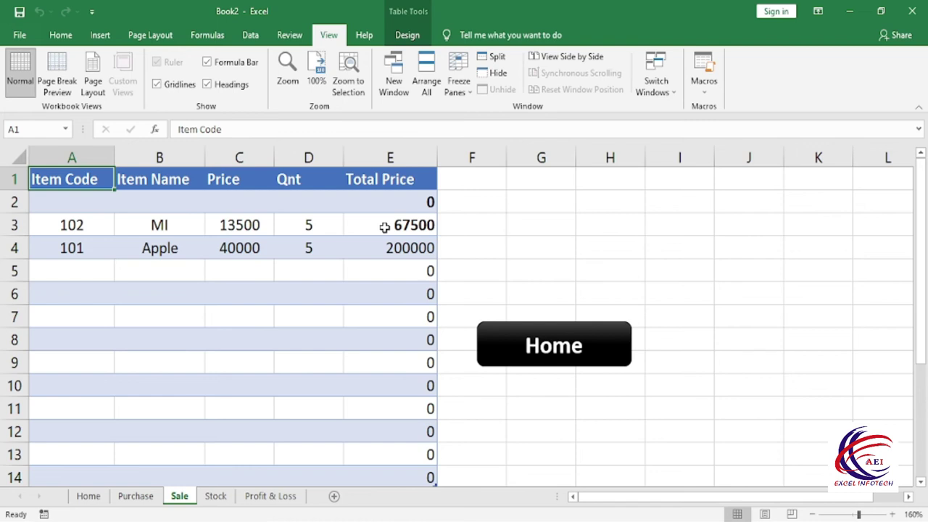
click(524, 348)
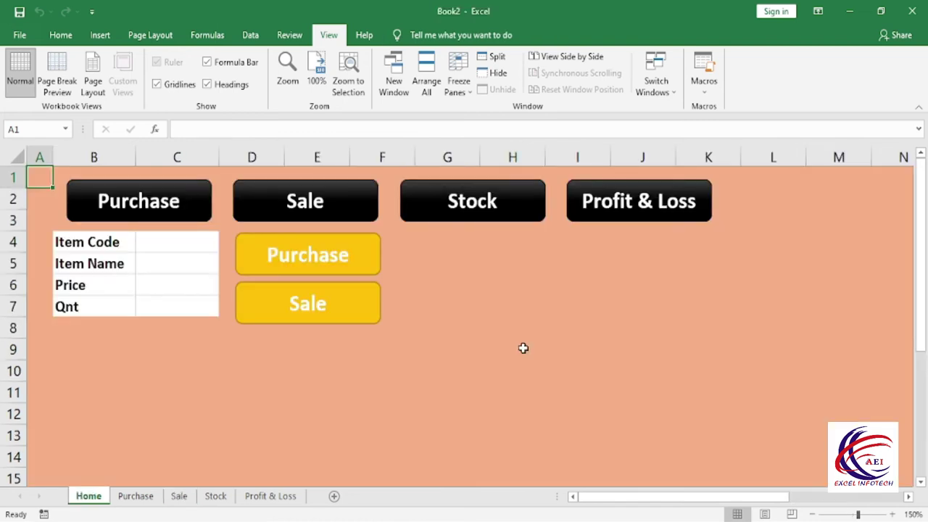
Step: Enter the item names Apple and Mi in A2 and A3 of the Stock sheet
click(467, 212)
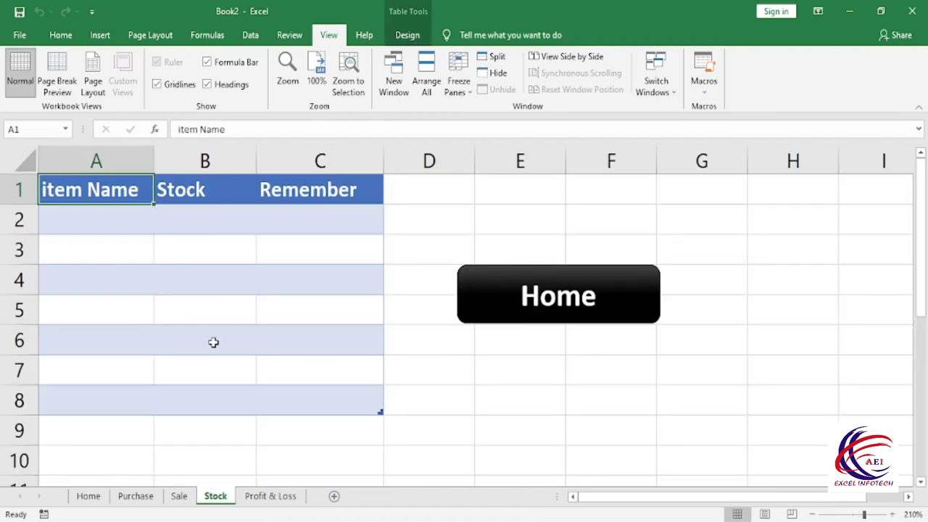
click(186, 229)
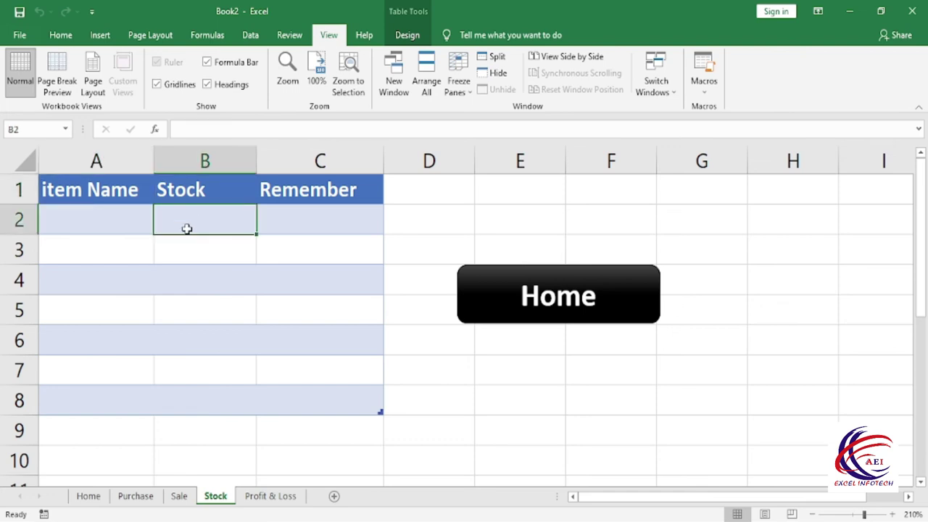
click(100, 221)
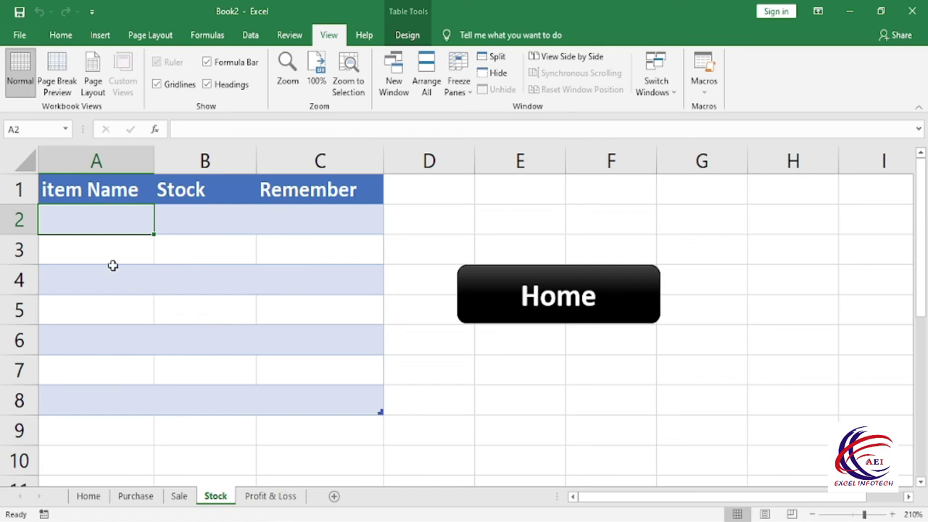
text(Apple)
key(Return)
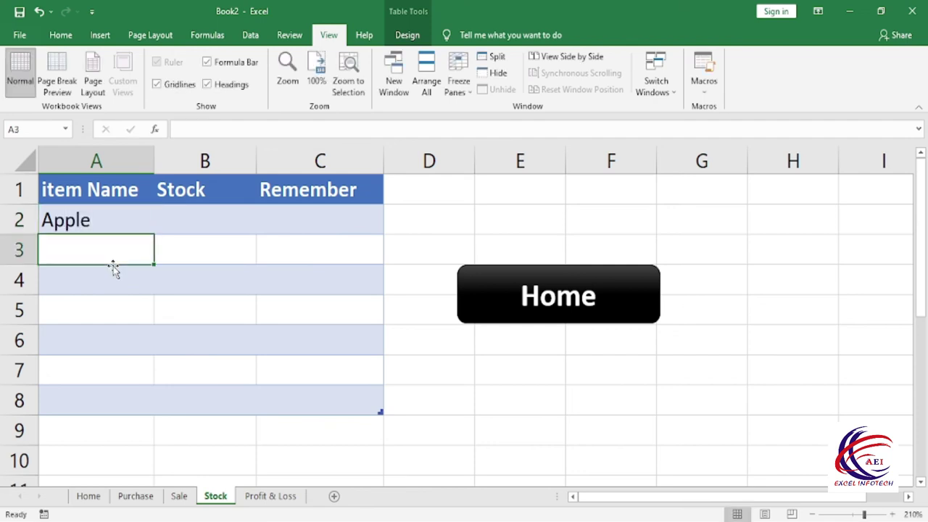
text(Mi)
key(Return)
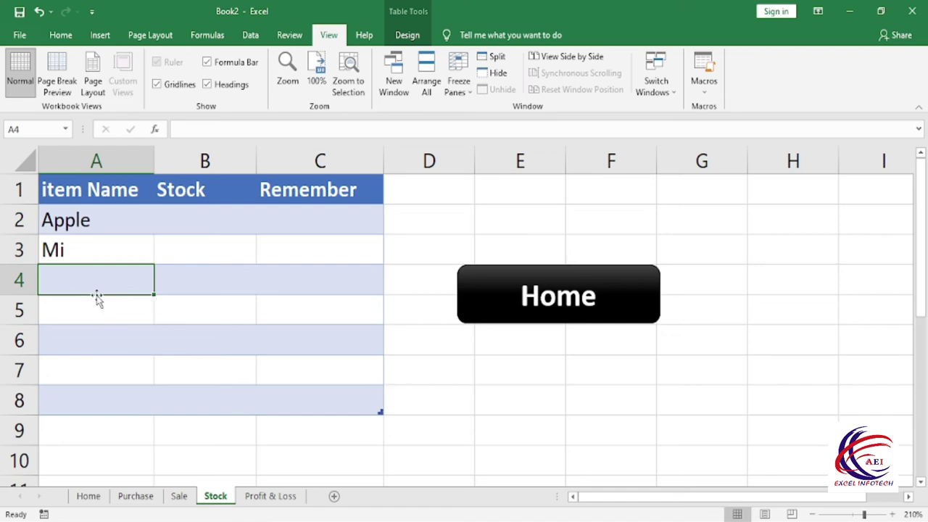
Step: Check the entered names and start a SUMIF formula in Apple's Stock cell B2
click(83, 227)
click(77, 247)
click(82, 219)
click(194, 223)
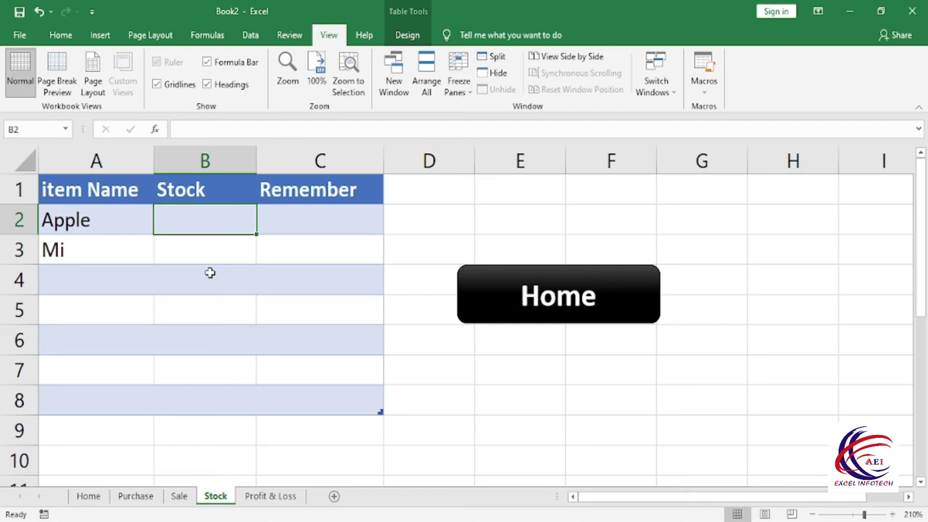
text(=)
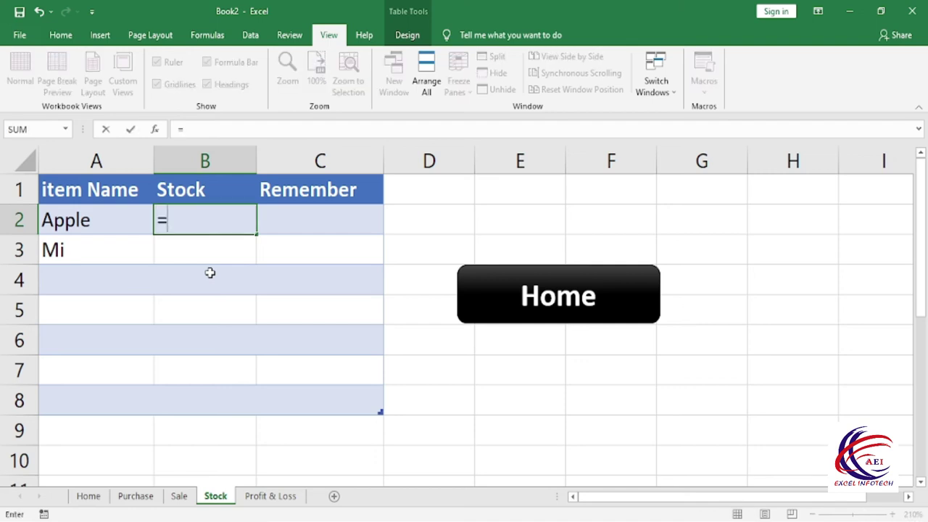
text(sumif)
Step: Complete B2 as =SUMIF(Purchase!B:B,[@[item Name]],Purchase!D:D) to total purchased quantities
key(Tab)
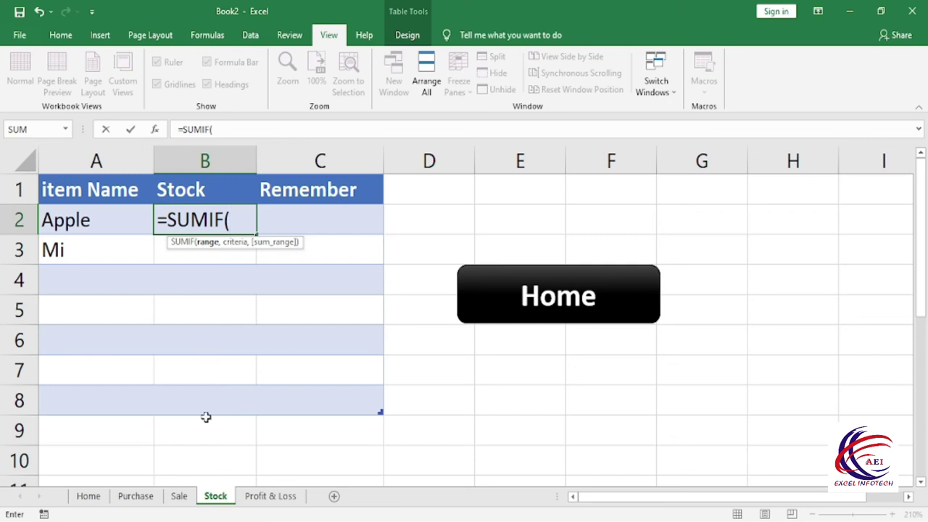
click(137, 499)
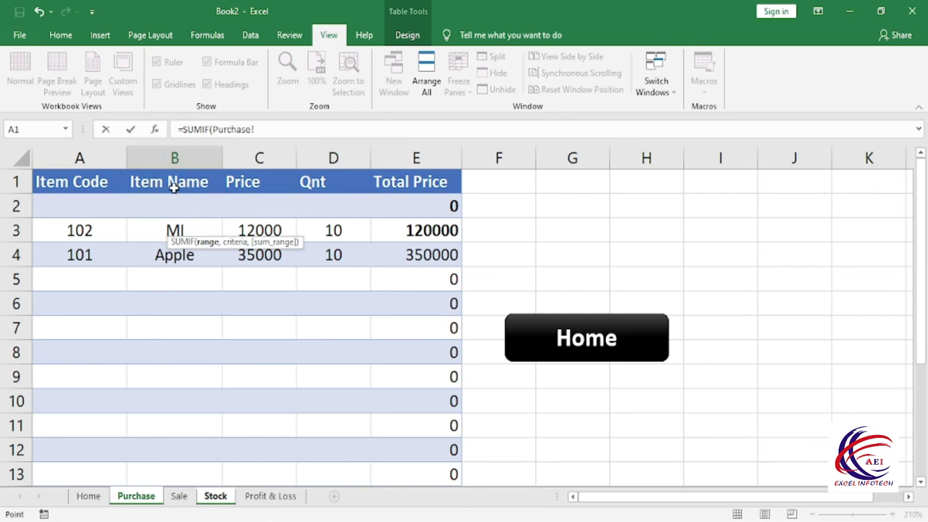
click(176, 147)
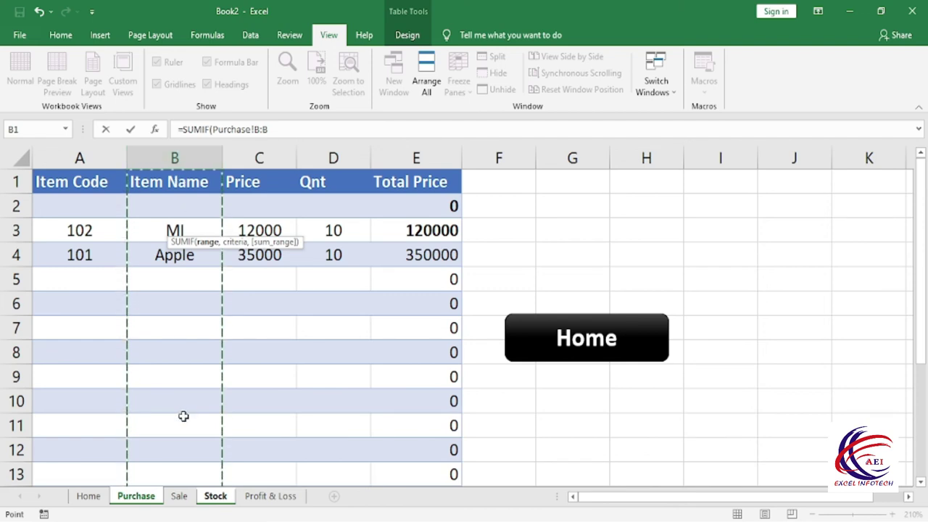
text(,)
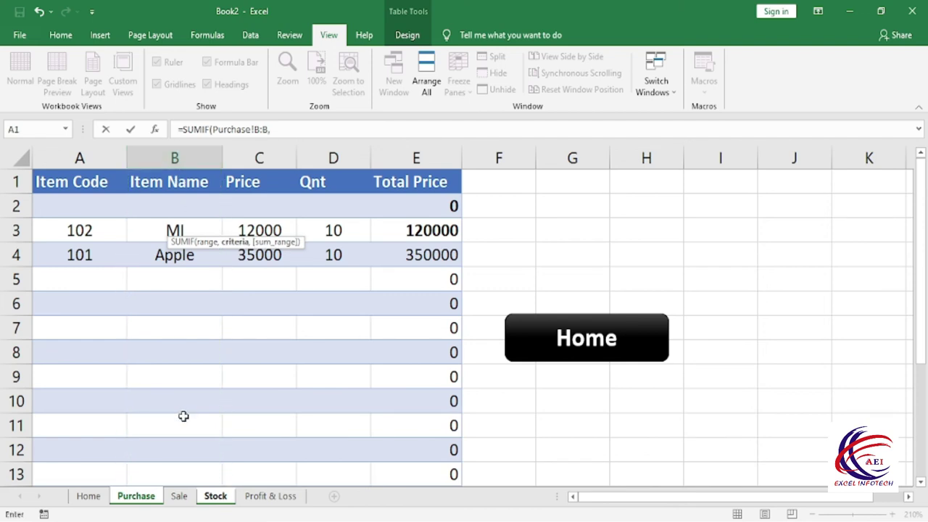
click(215, 496)
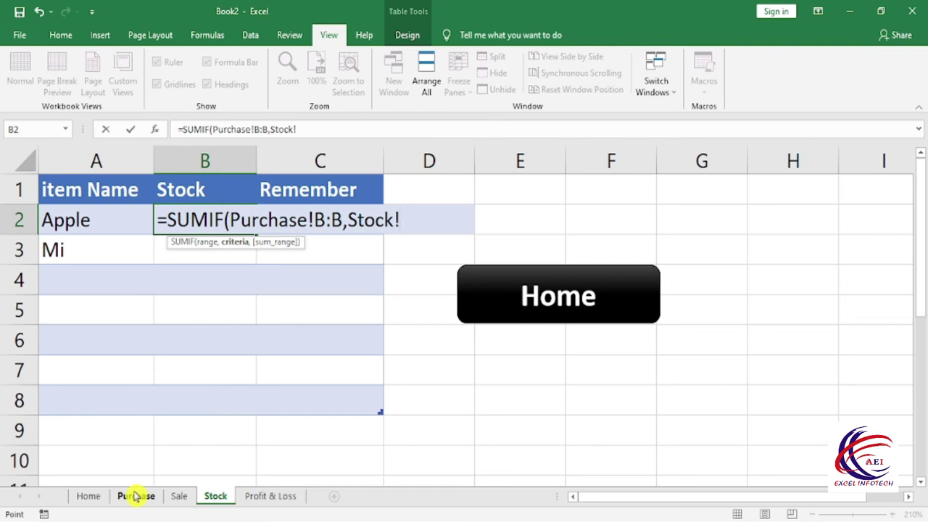
click(94, 220)
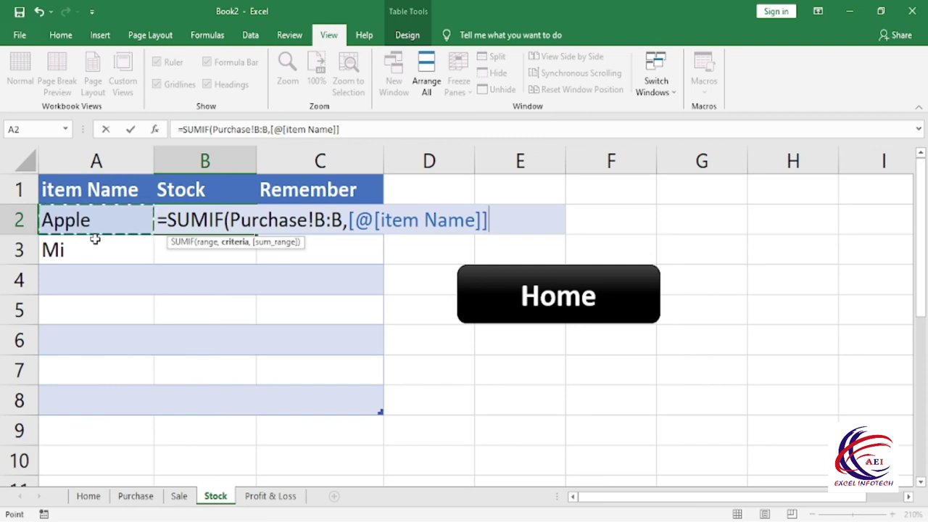
text(,Purchase!)
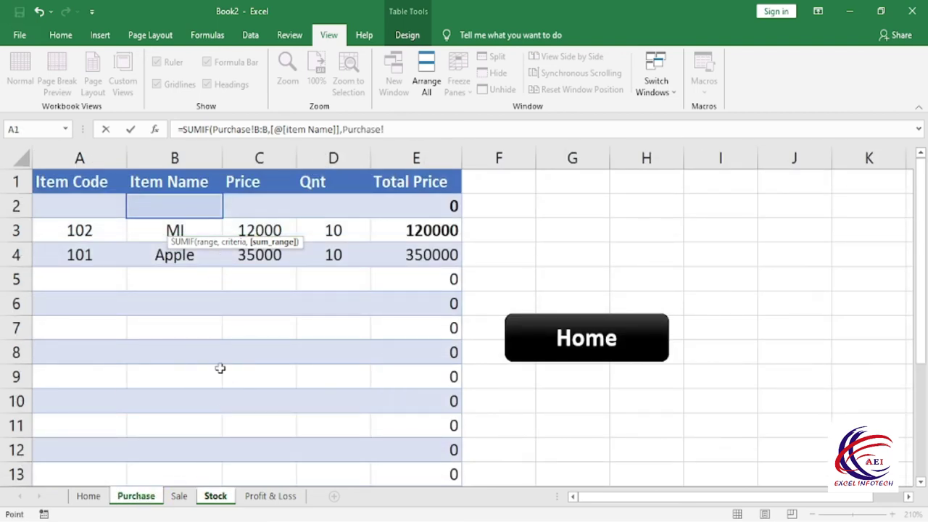
click(335, 158)
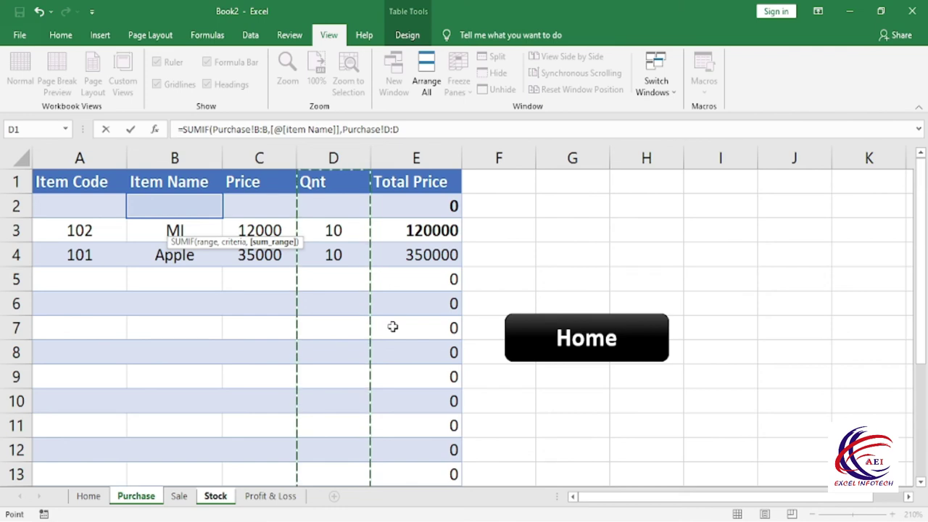
text())
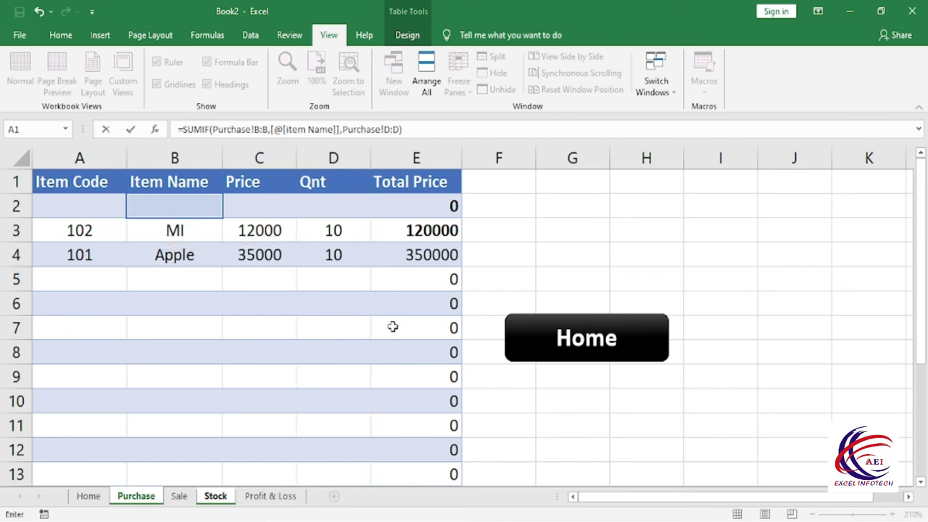
key(Return)
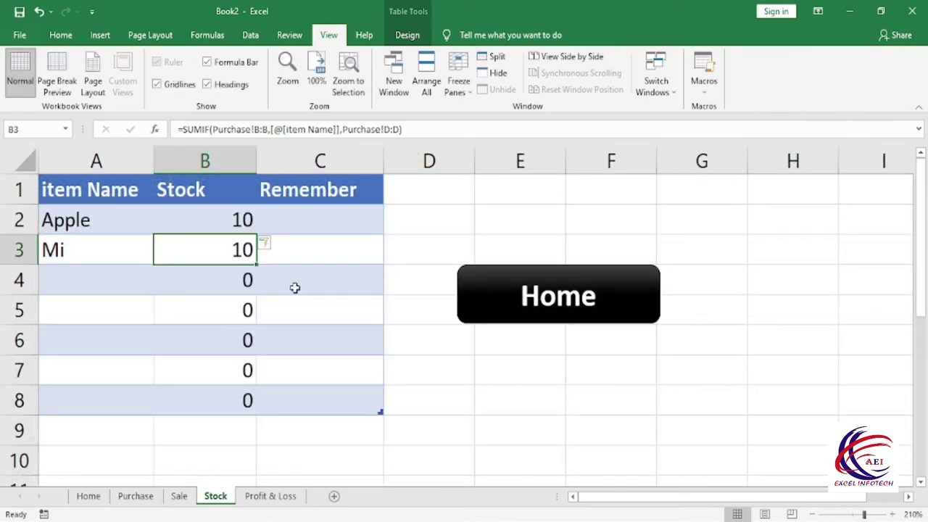
click(228, 224)
click(230, 246)
click(236, 228)
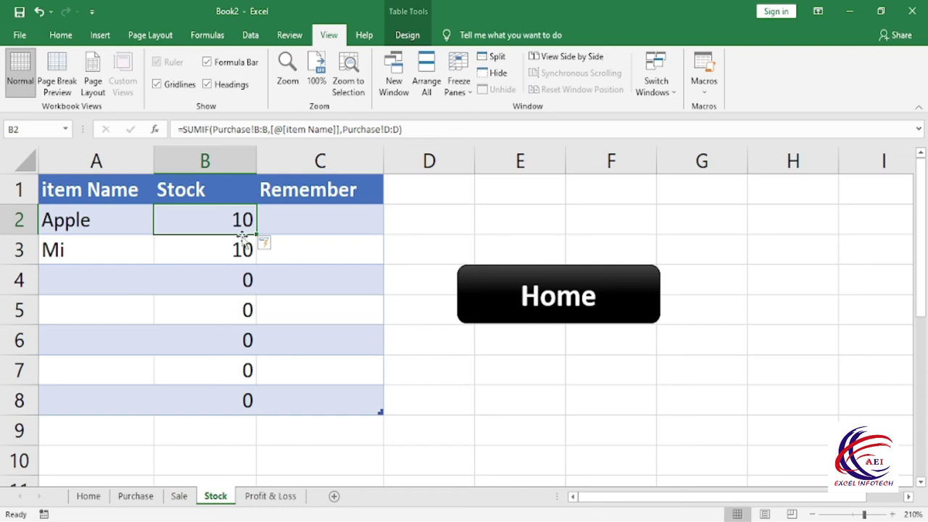
click(137, 498)
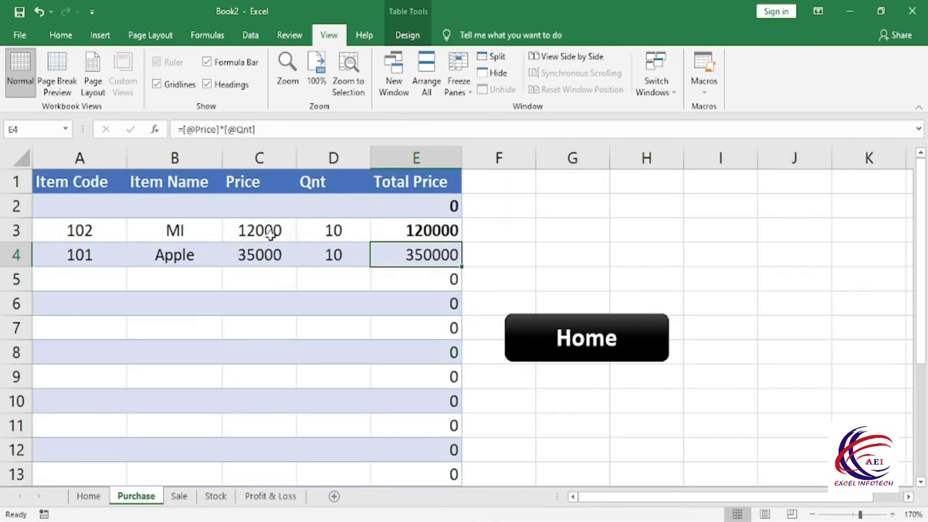
click(319, 229)
click(179, 498)
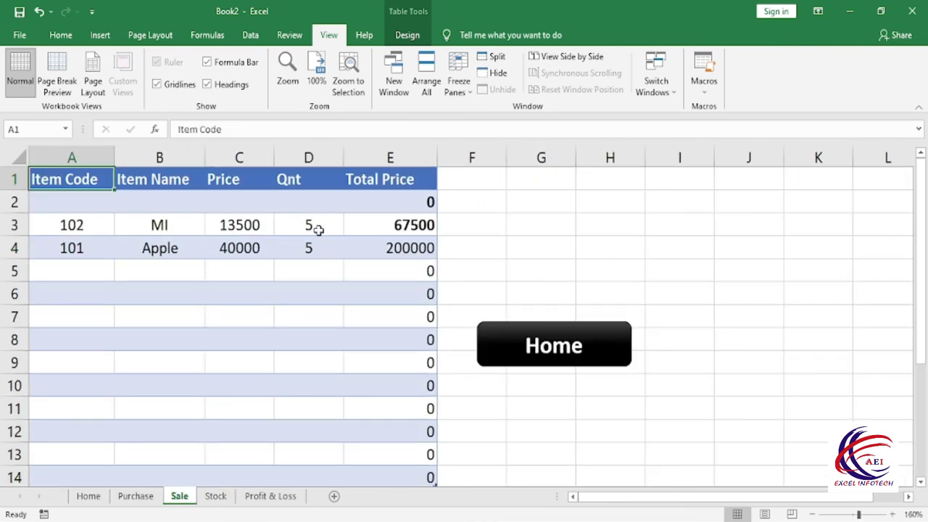
click(215, 496)
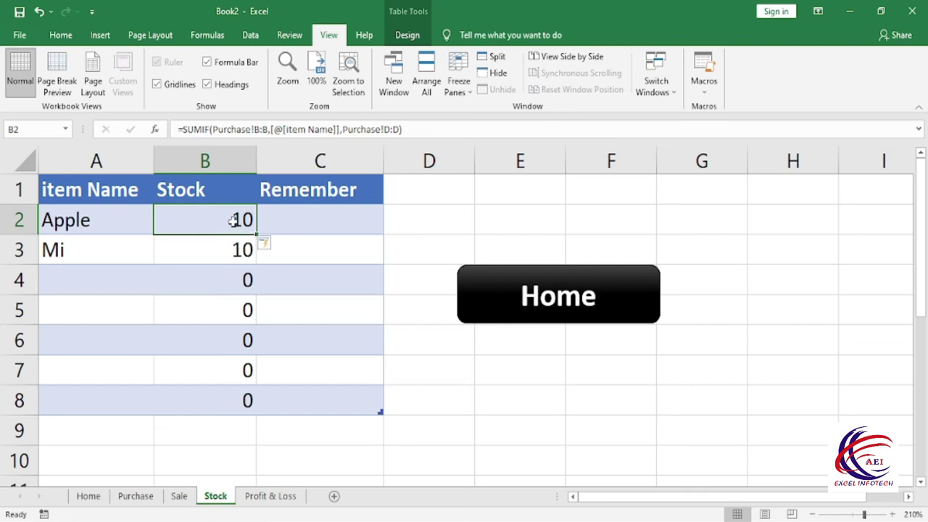
Step: Append -SUMIF(Sale!B:B,[@[item Name]],Sale!D:D) to Apple's Stock formula to subtract sold quantities
double_click(233, 221)
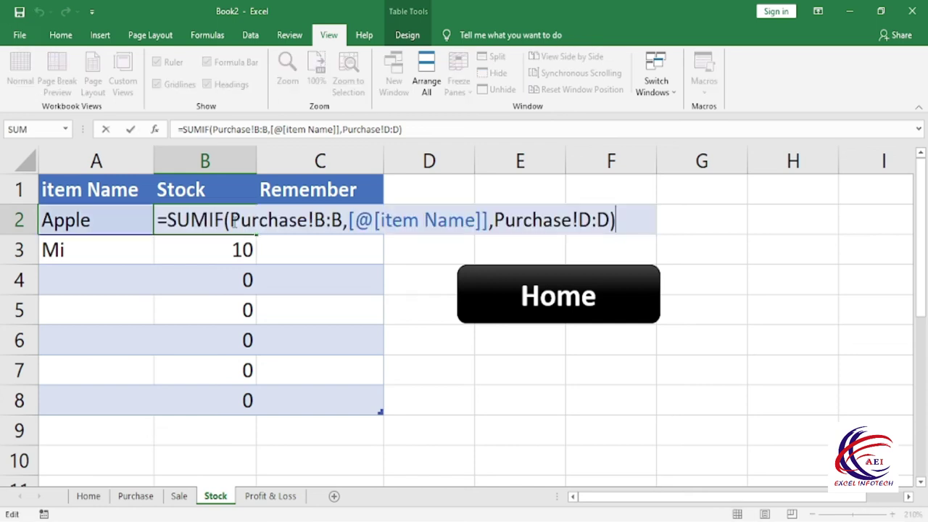
text(-)
text(sum)
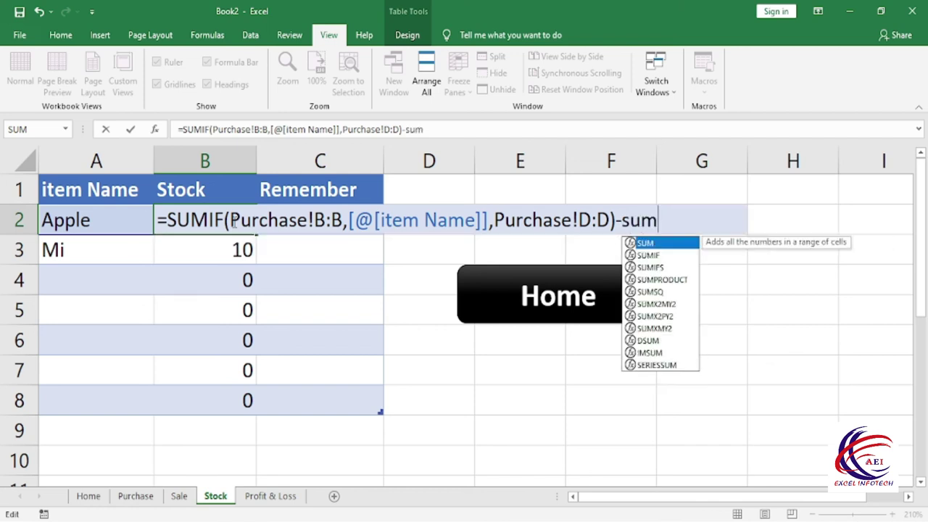
text(i)
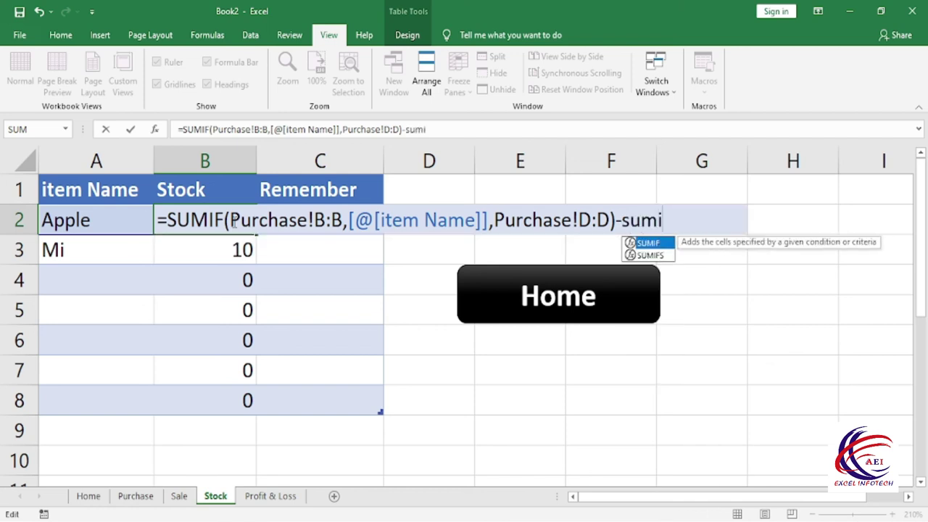
text(f)
key(Tab)
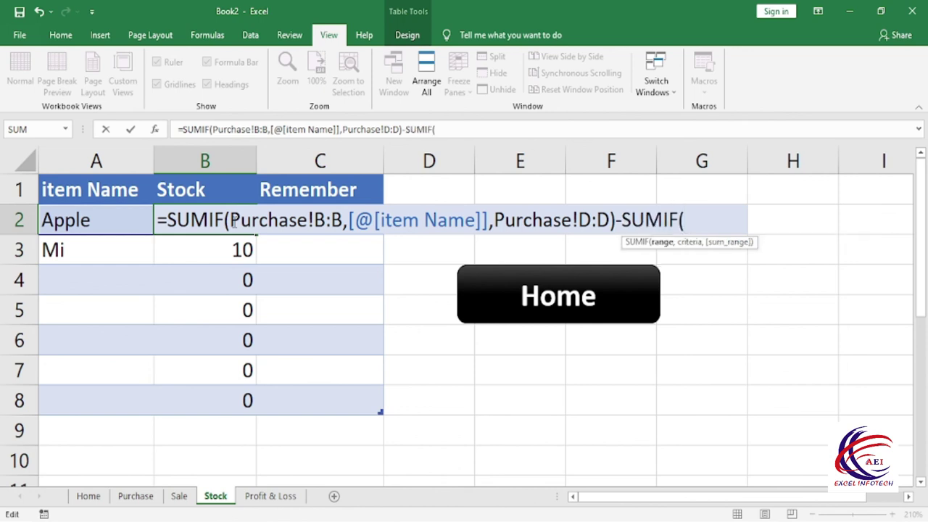
click(109, 497)
click(182, 499)
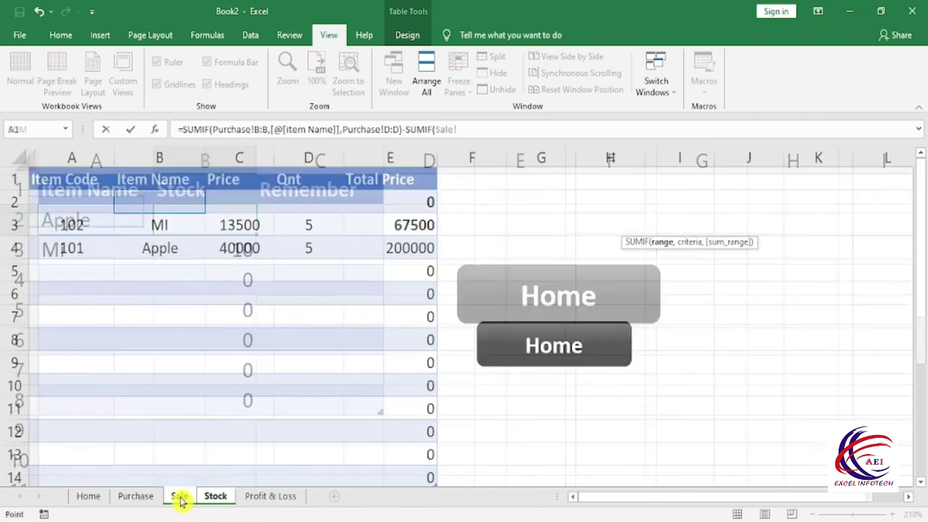
click(172, 153)
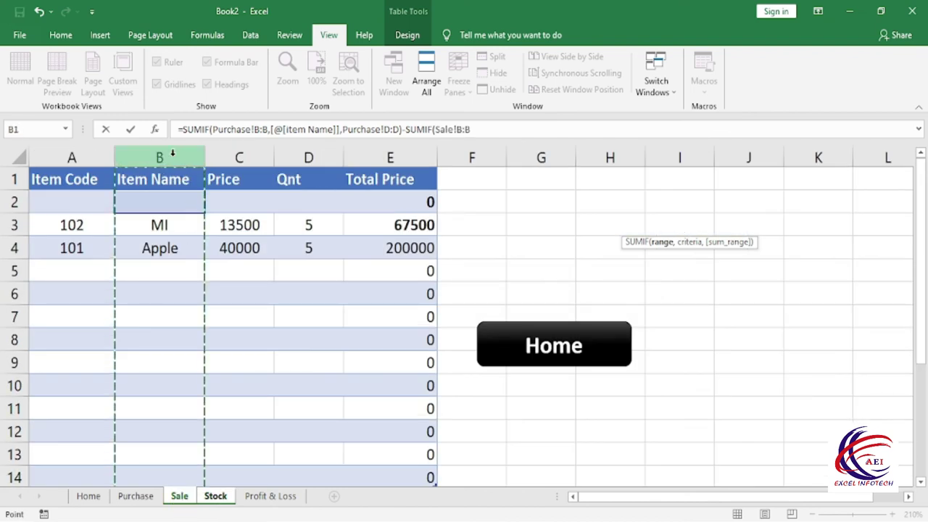
text(,)
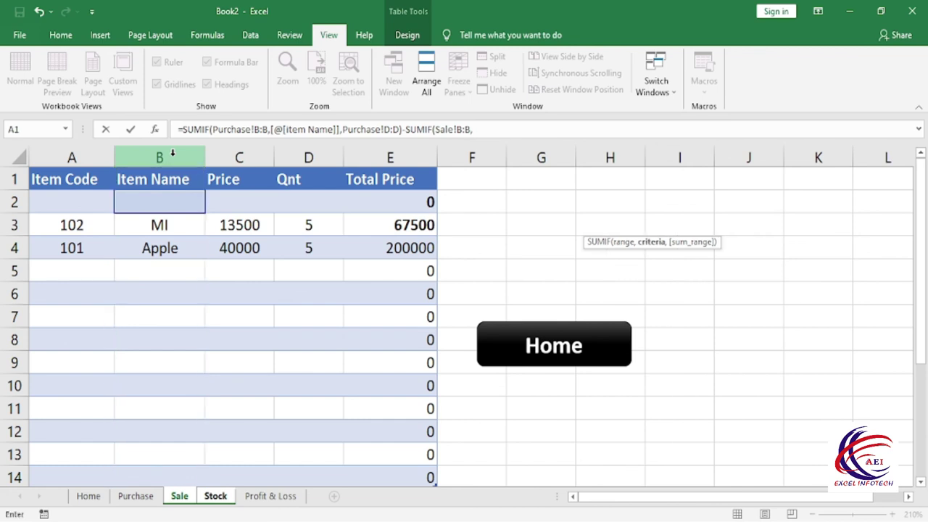
click(217, 498)
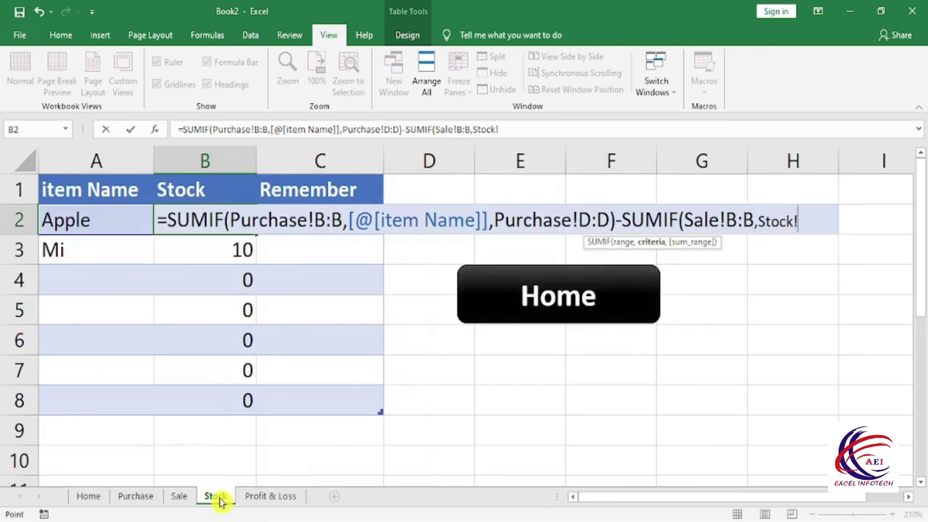
click(104, 220)
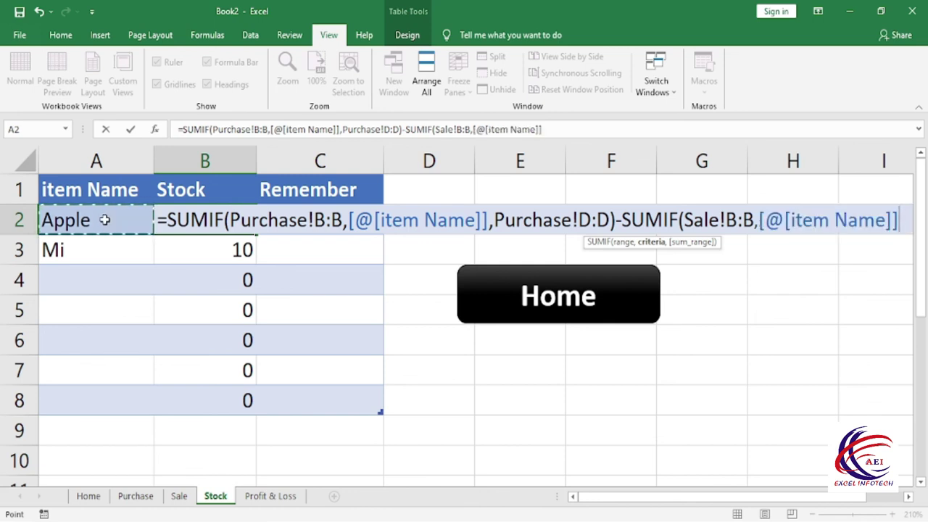
text(,)
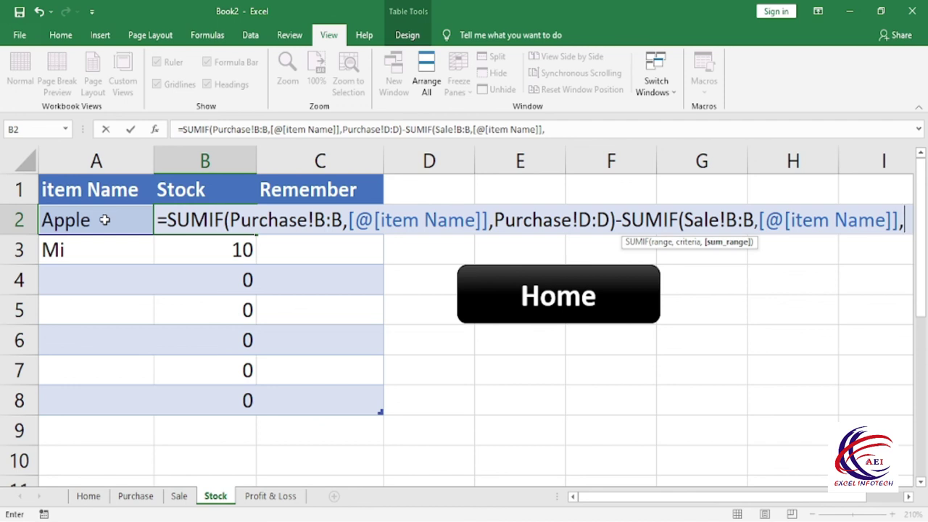
click(180, 499)
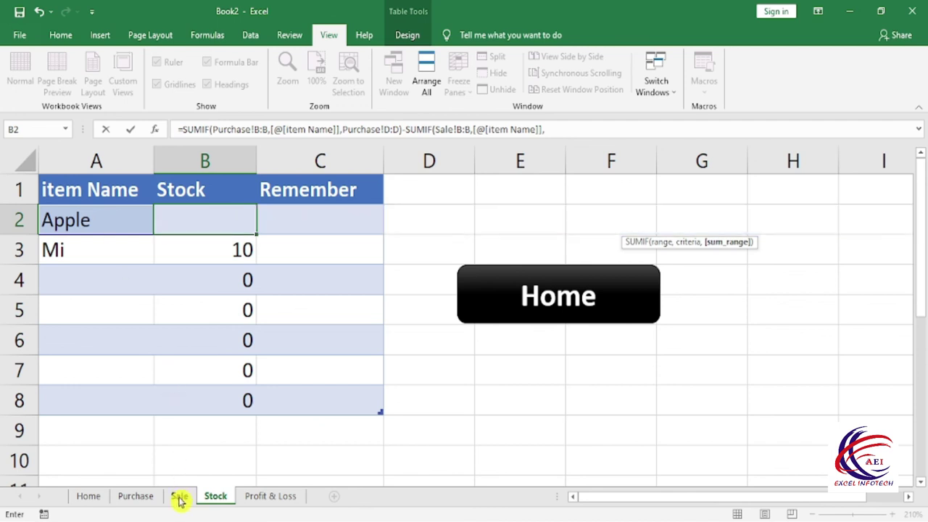
click(314, 156)
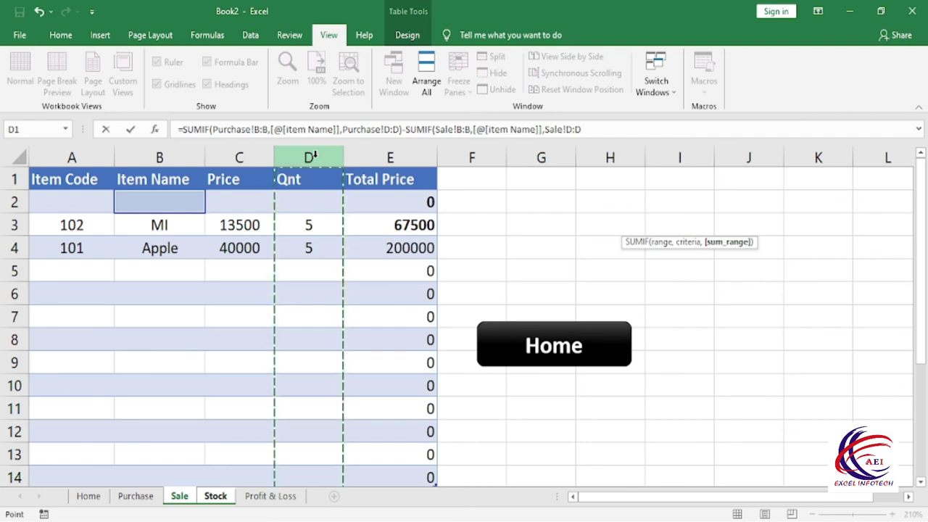
key(Return)
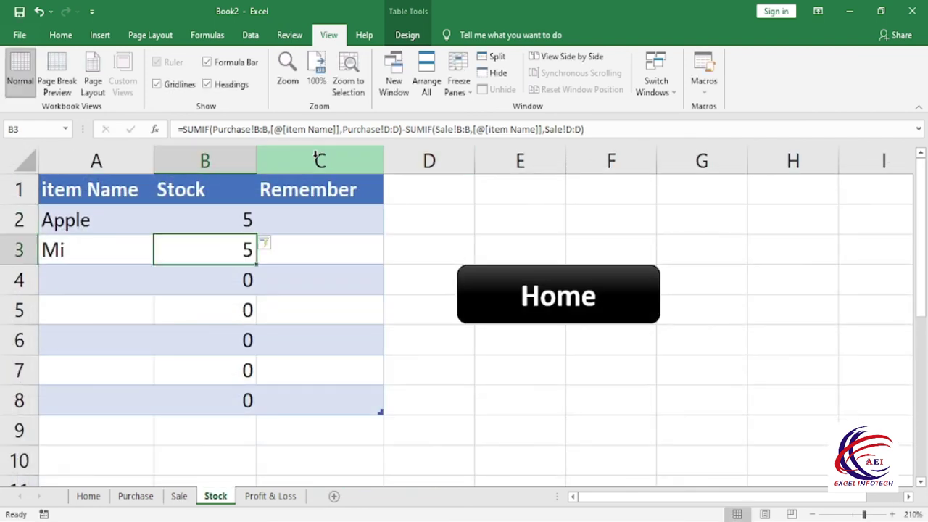
click(211, 218)
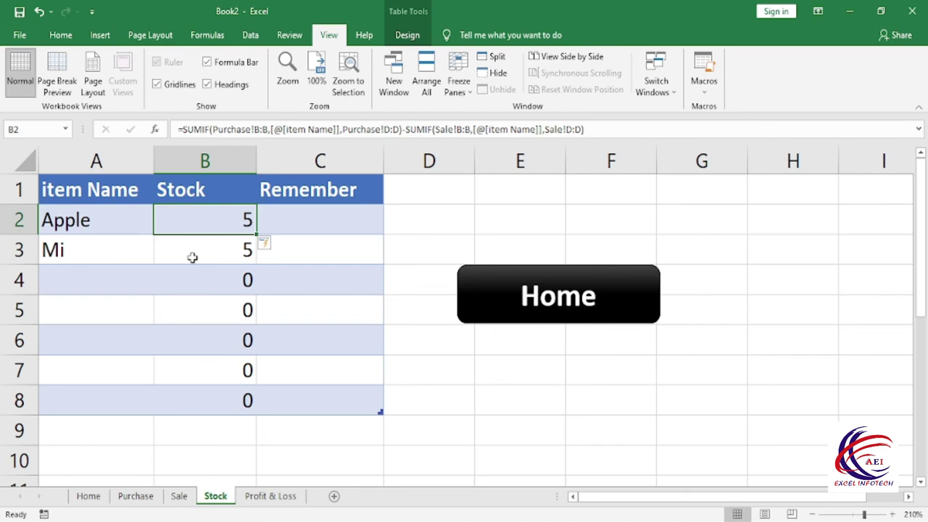
click(208, 225)
click(209, 251)
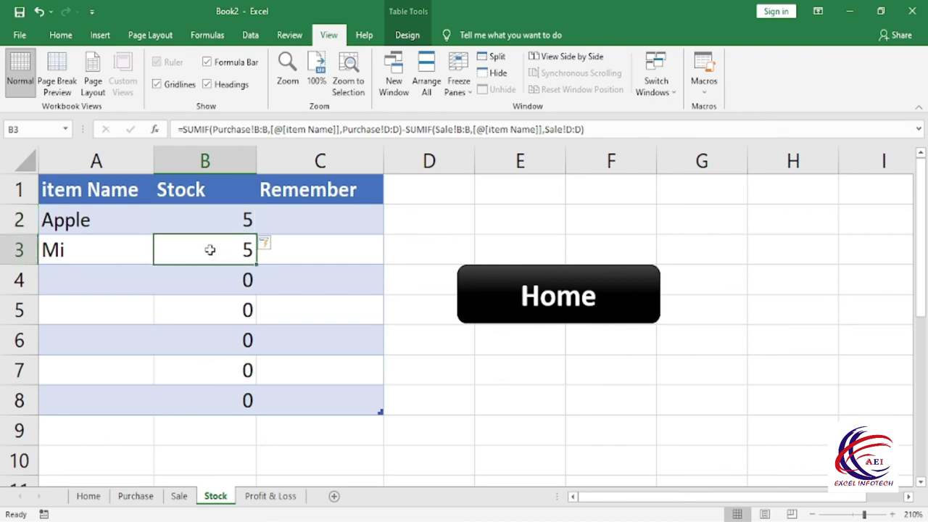
click(338, 220)
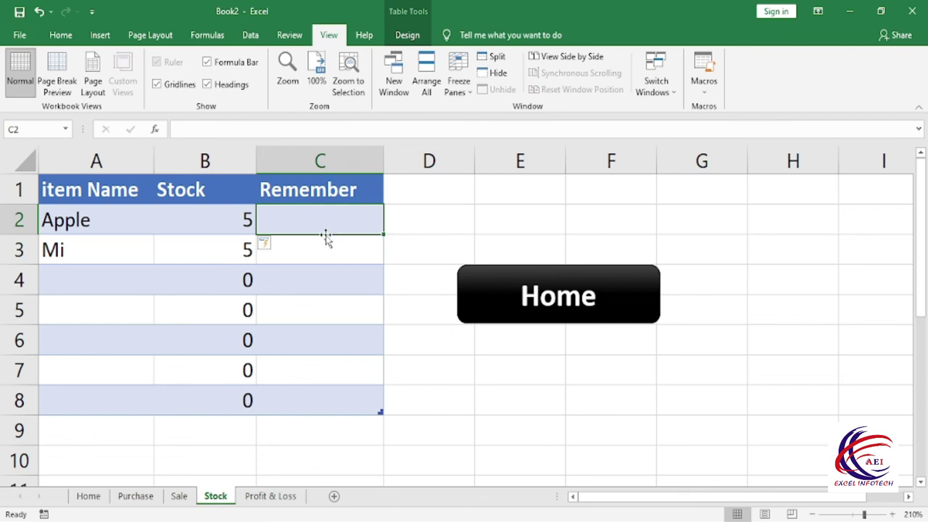
click(227, 227)
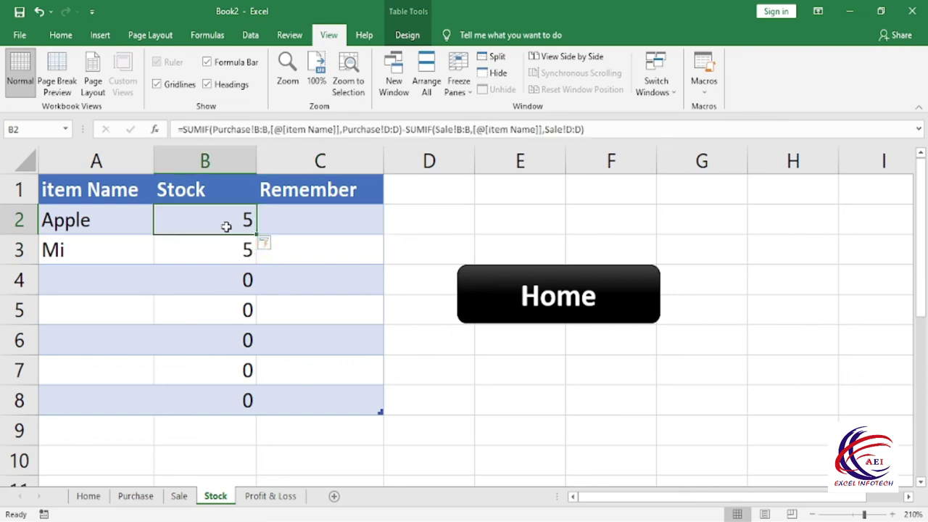
click(225, 251)
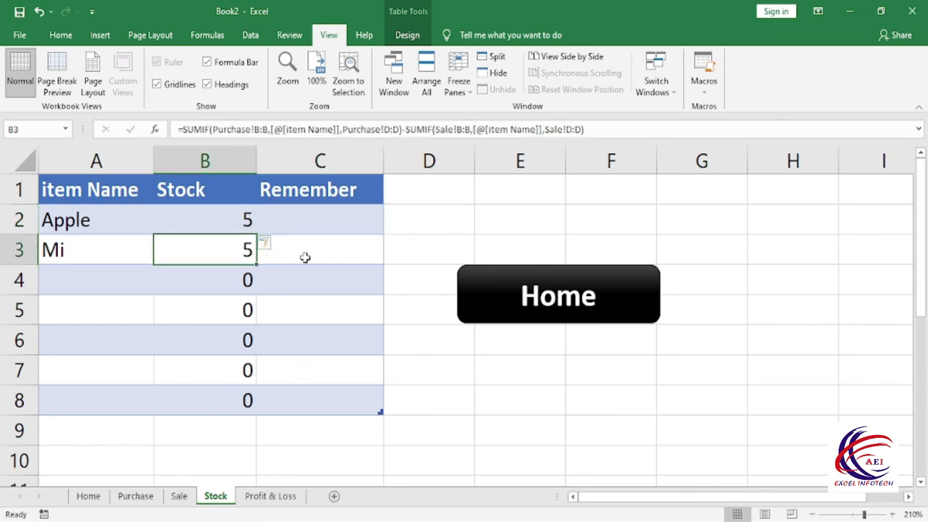
click(320, 221)
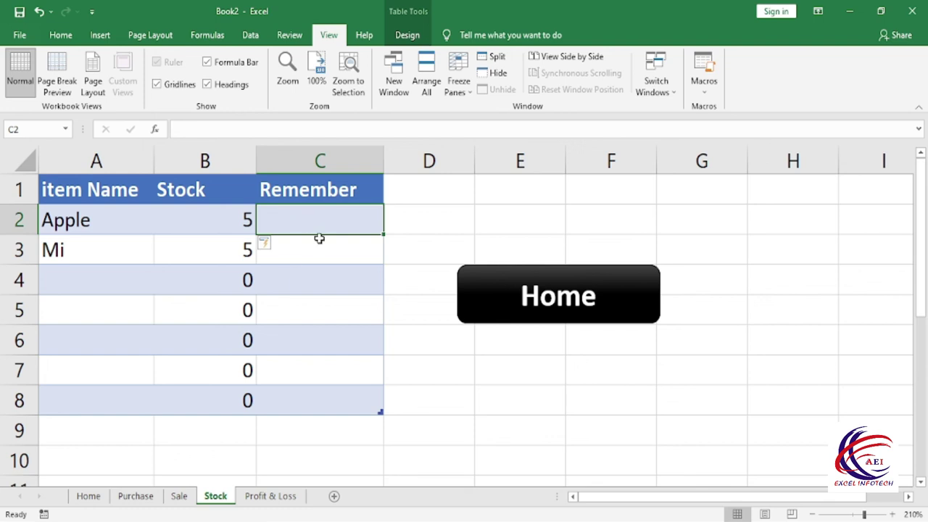
key(F2)
key(ctrl+Return)
text(=)
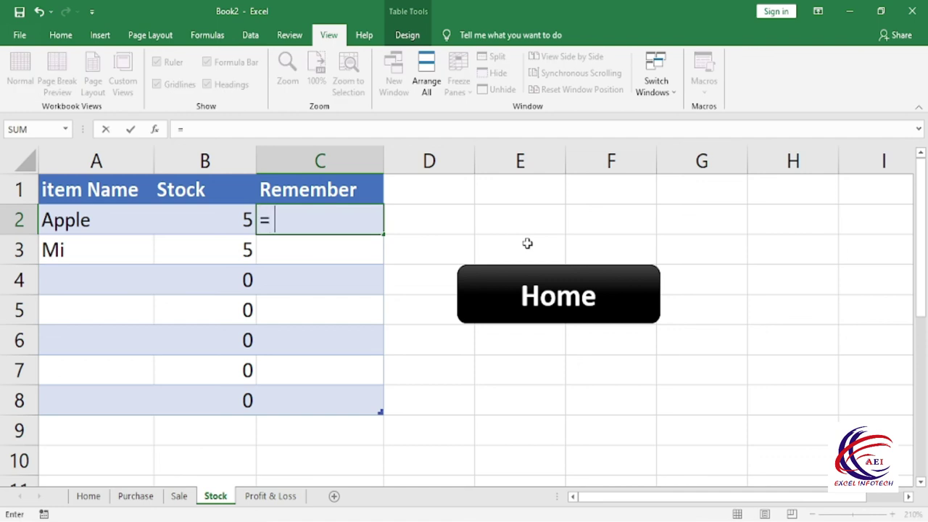
text(if)
key(Tab)
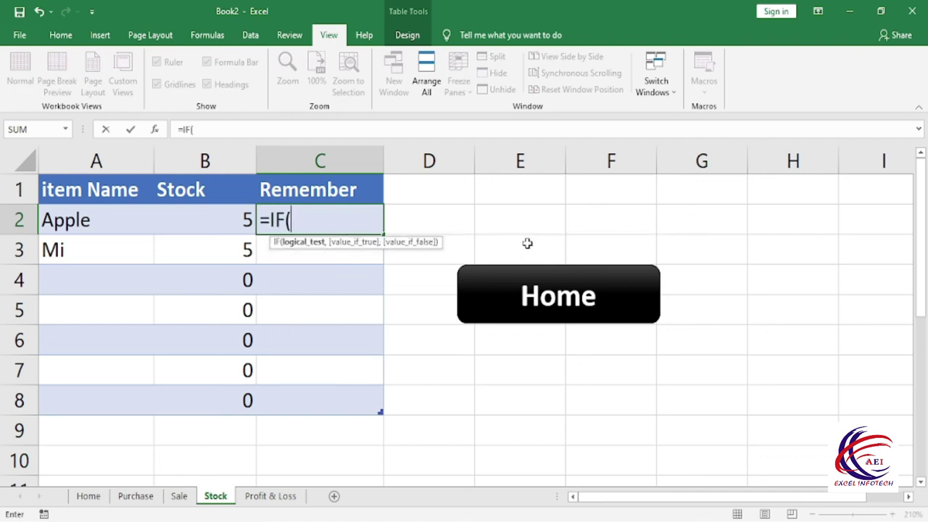
key(Left)
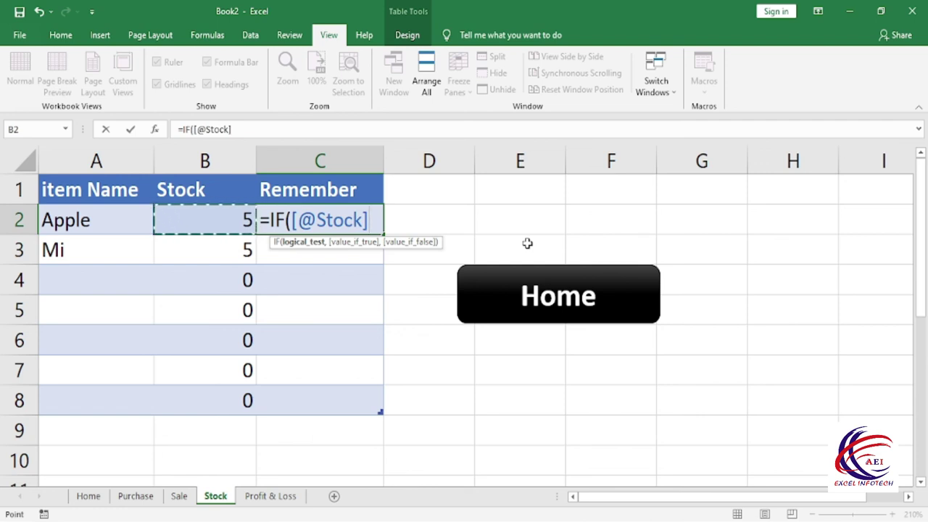
text(<)
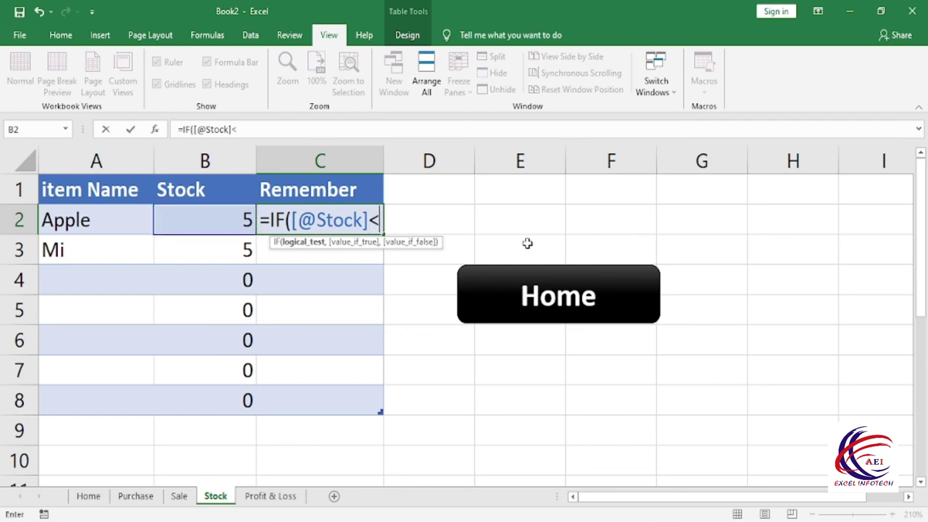
text(=10)
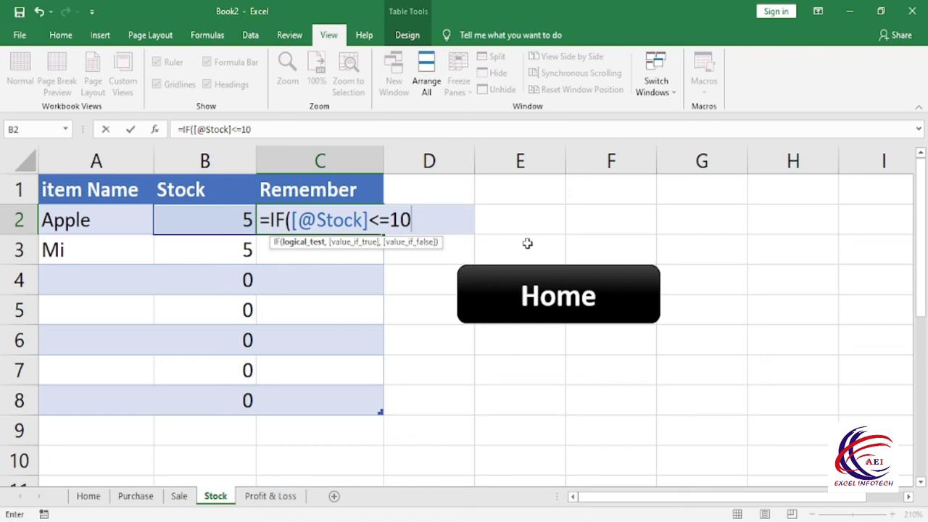
text(,")
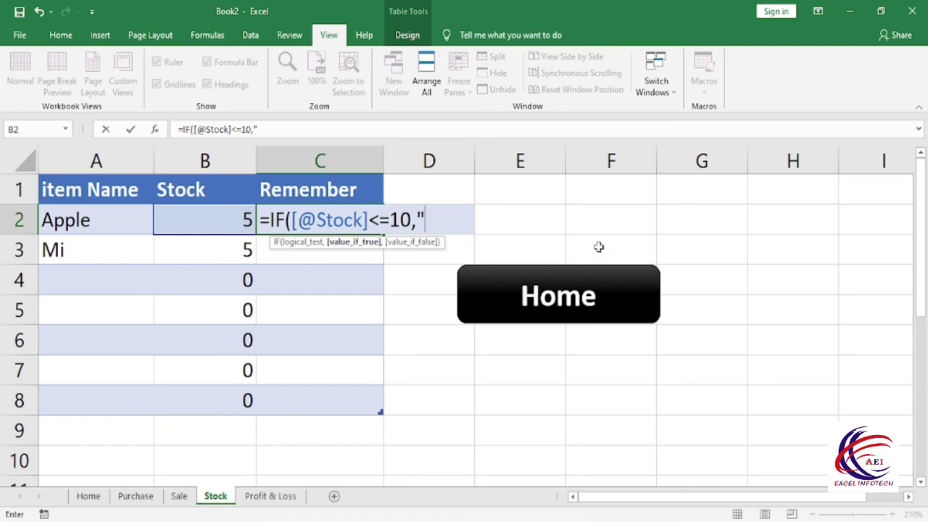
text(Low Stock")
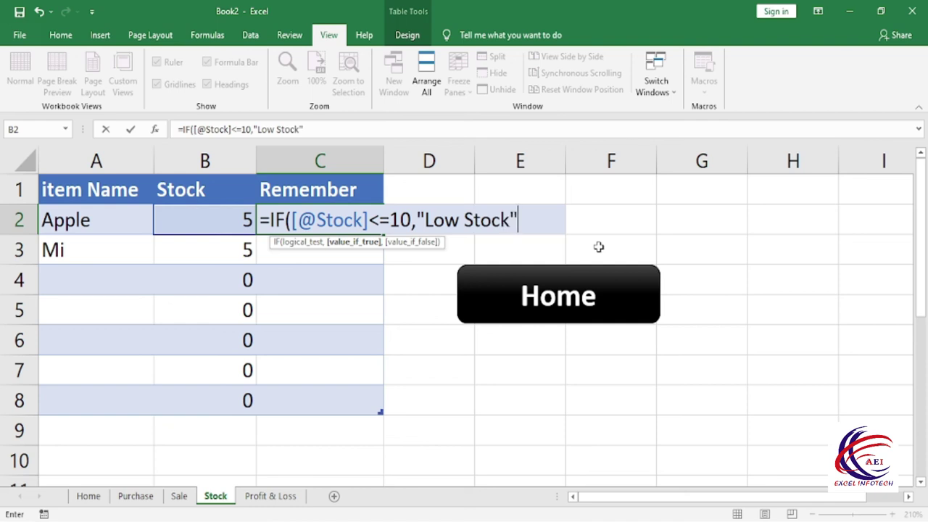
text(,""))
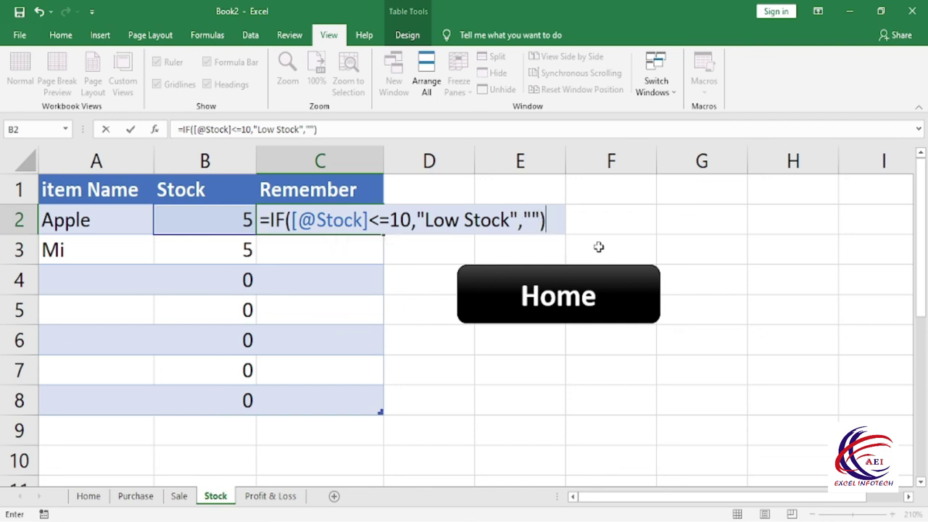
key(Return)
key(Up)
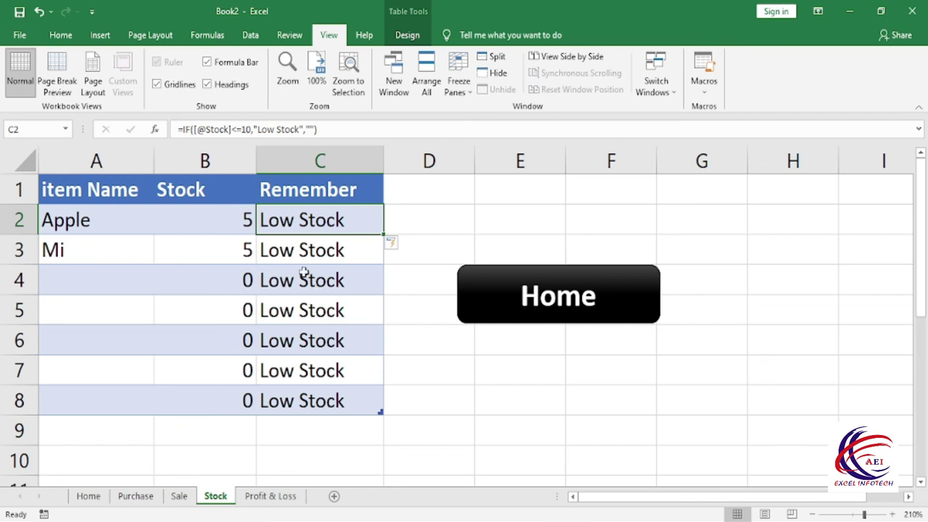
click(270, 499)
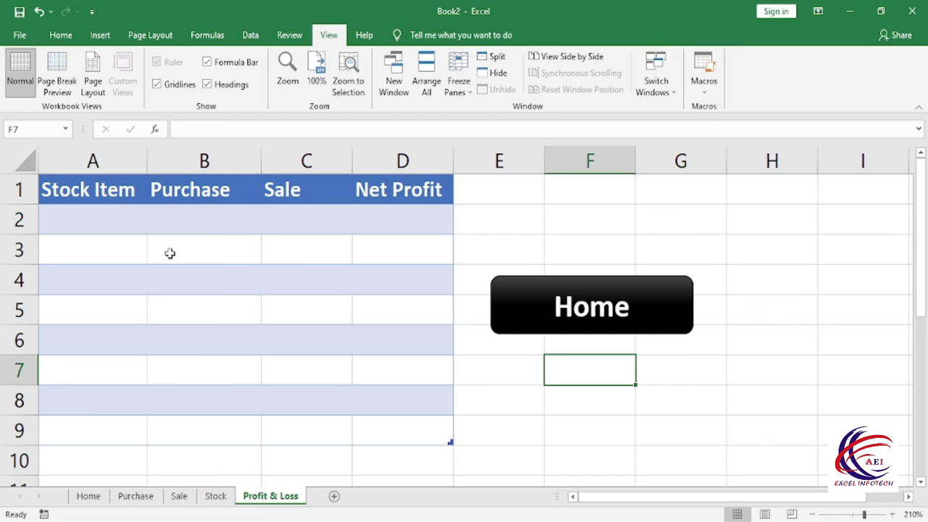
click(215, 497)
drag(75, 215, 72, 251)
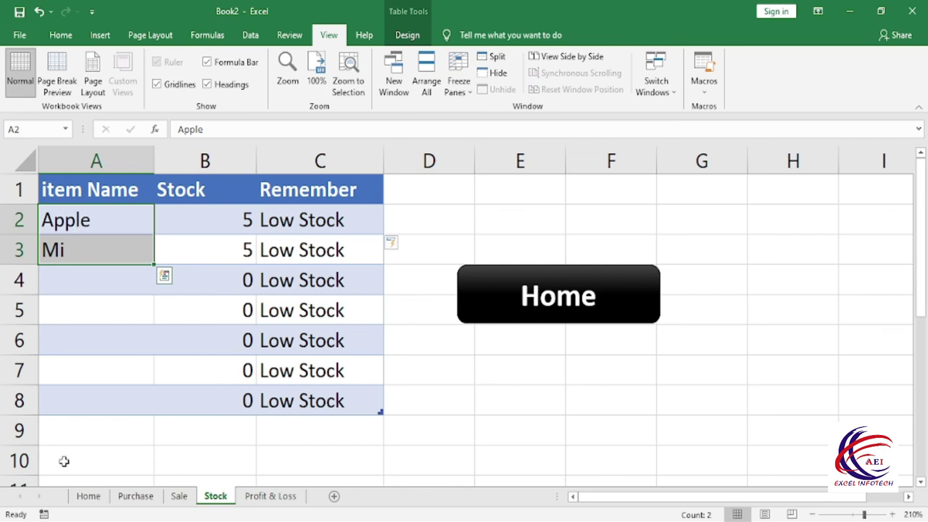
key(ctrl+c)
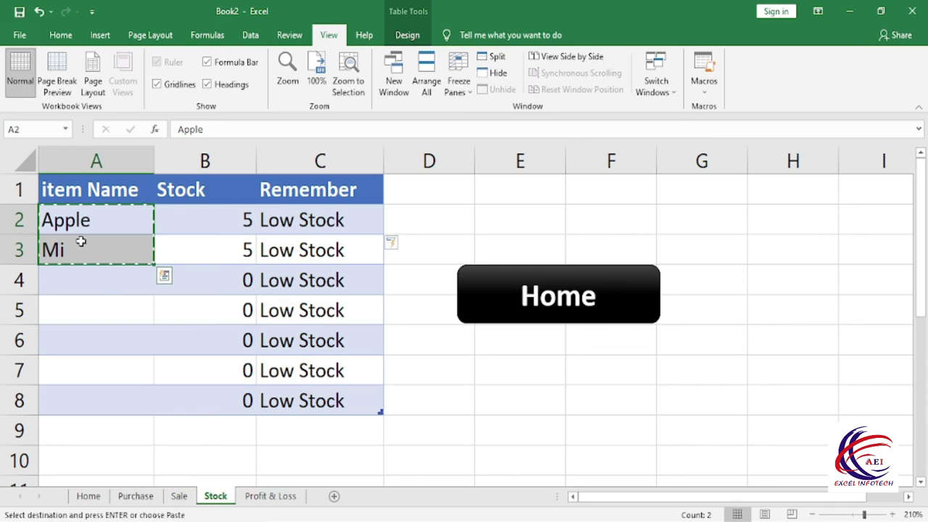
click(269, 499)
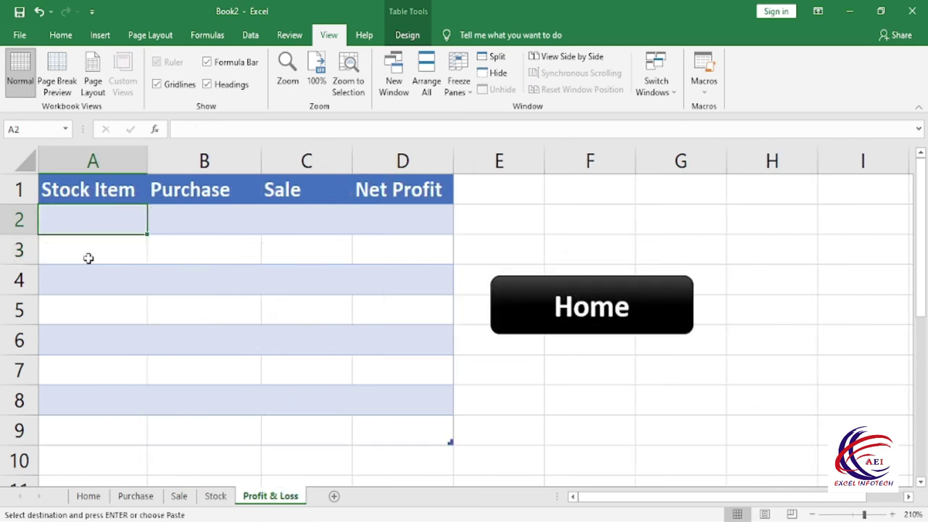
key(ctrl+v)
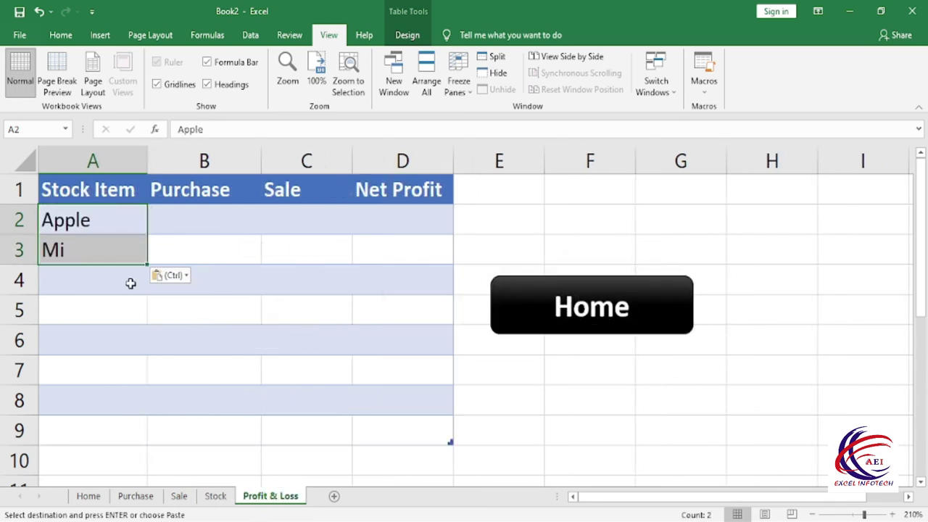
click(212, 215)
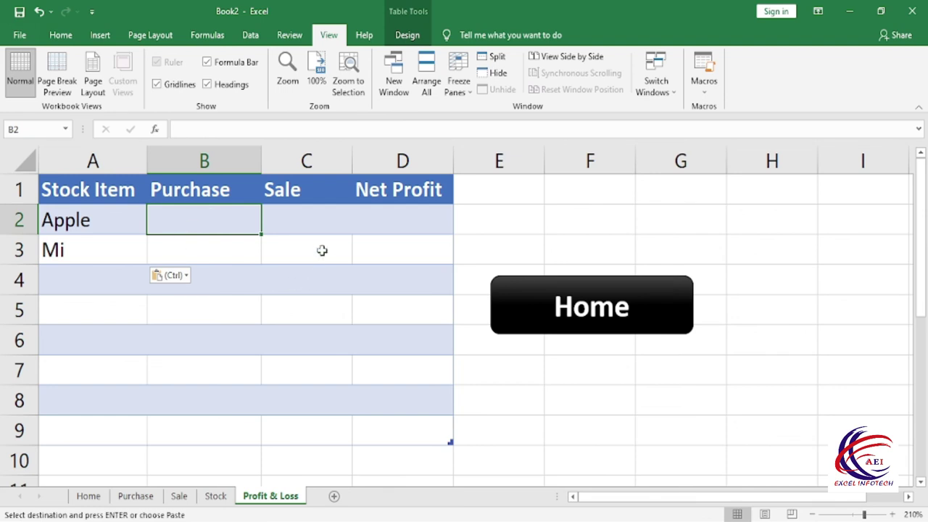
click(302, 224)
click(217, 220)
click(285, 223)
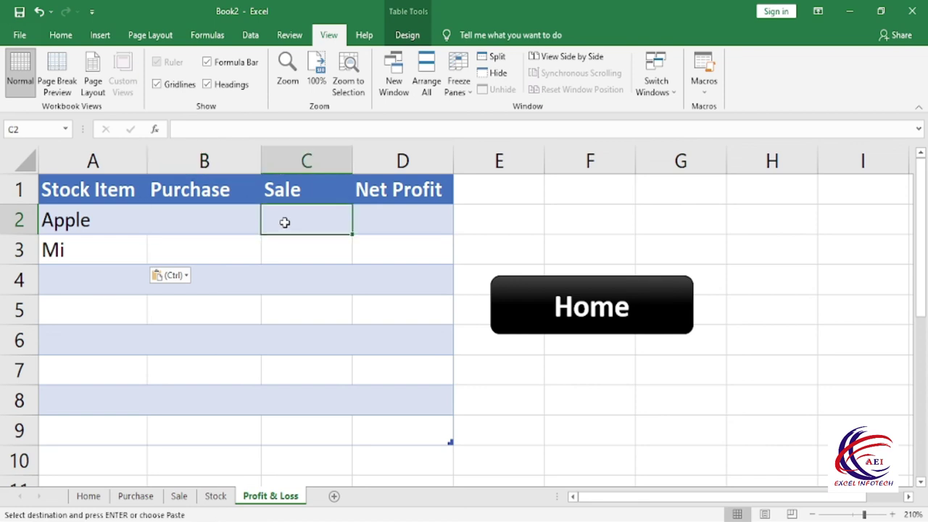
click(193, 223)
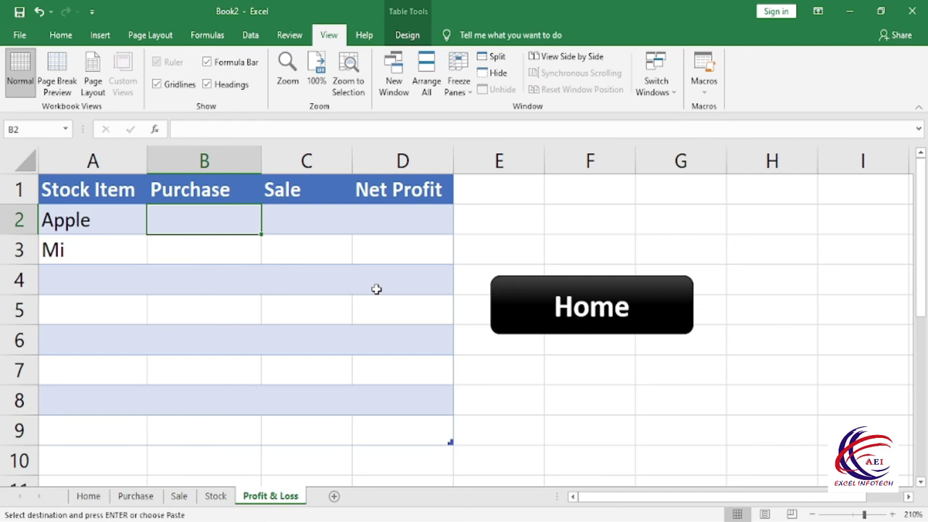
Step: Enter =SUMIF(Purchase!B:B,[@[Stock Item]],Purchase!E:E) in the Profit & Loss Purchase column
text(=sumi)
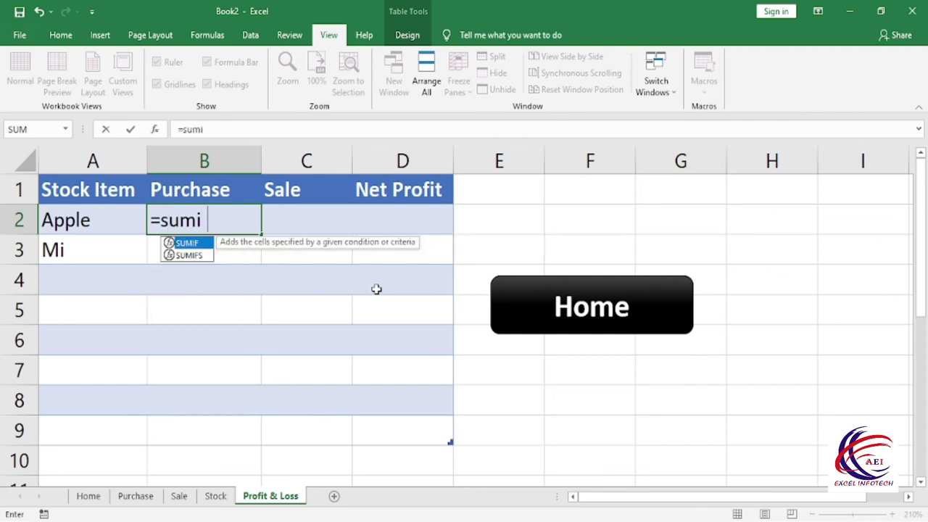
key(Tab)
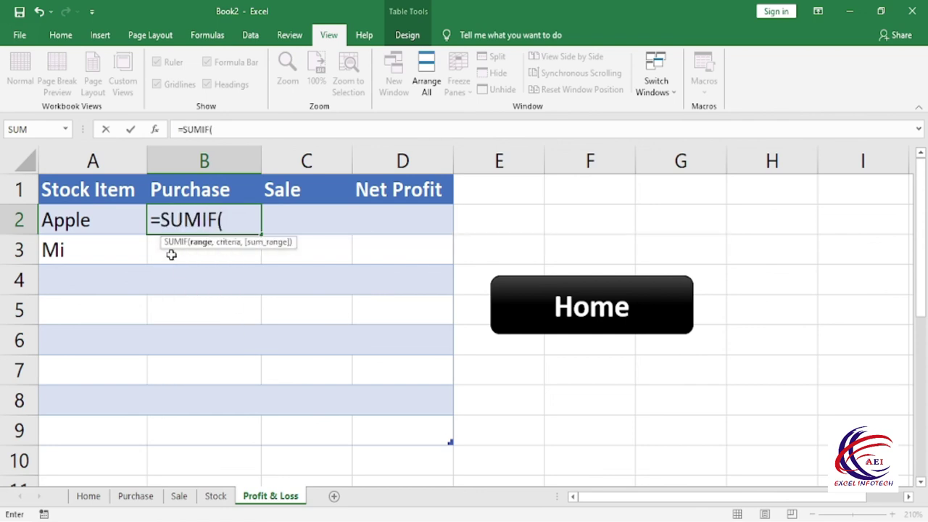
click(154, 500)
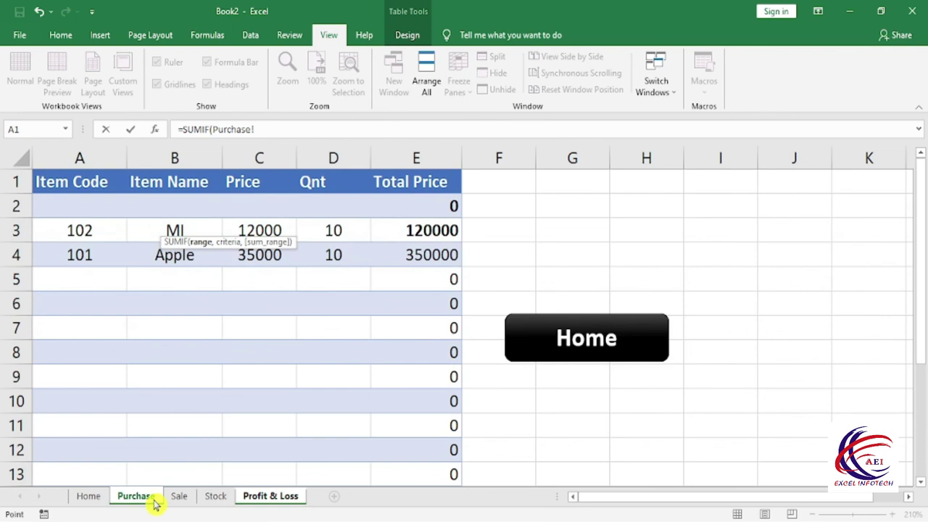
click(174, 158)
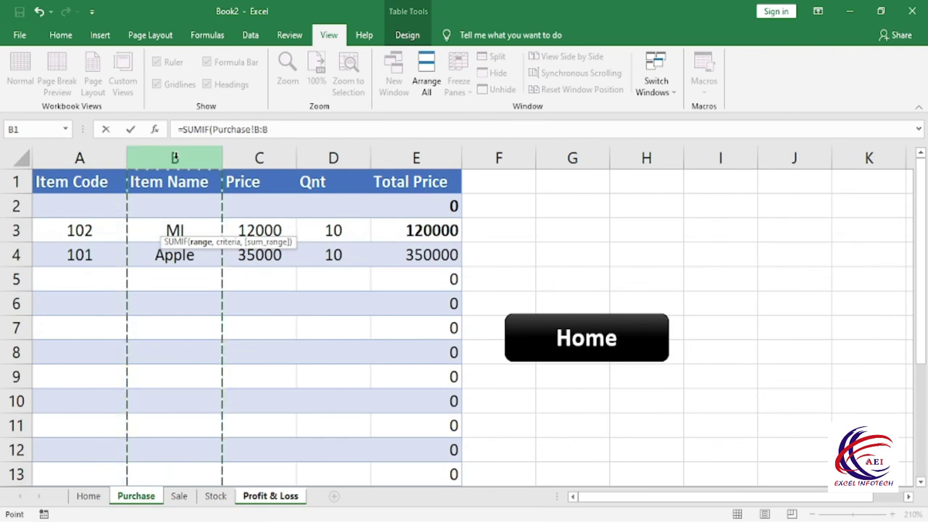
text(,)
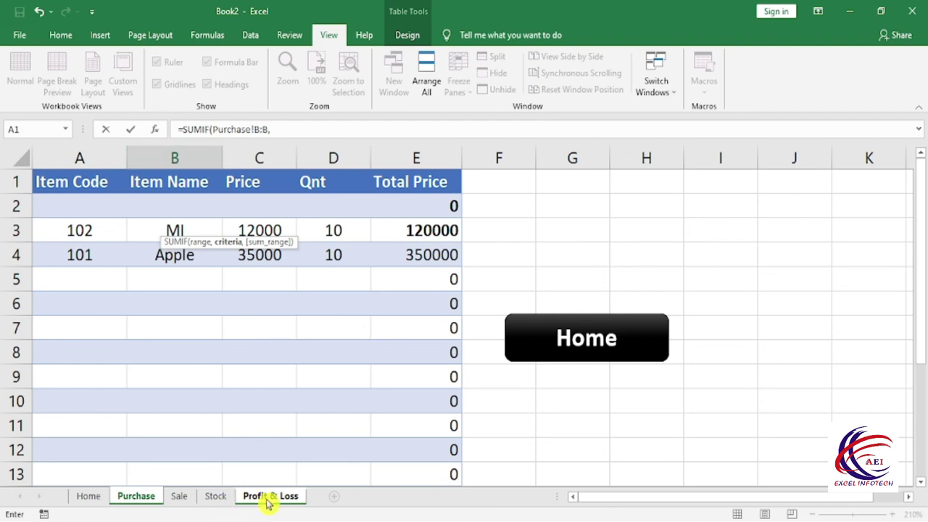
click(271, 499)
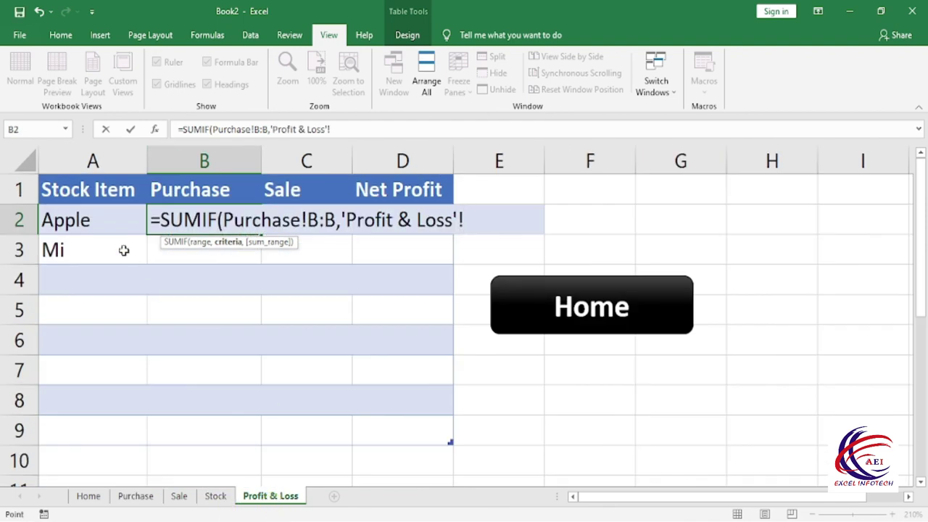
click(98, 217)
text(,)
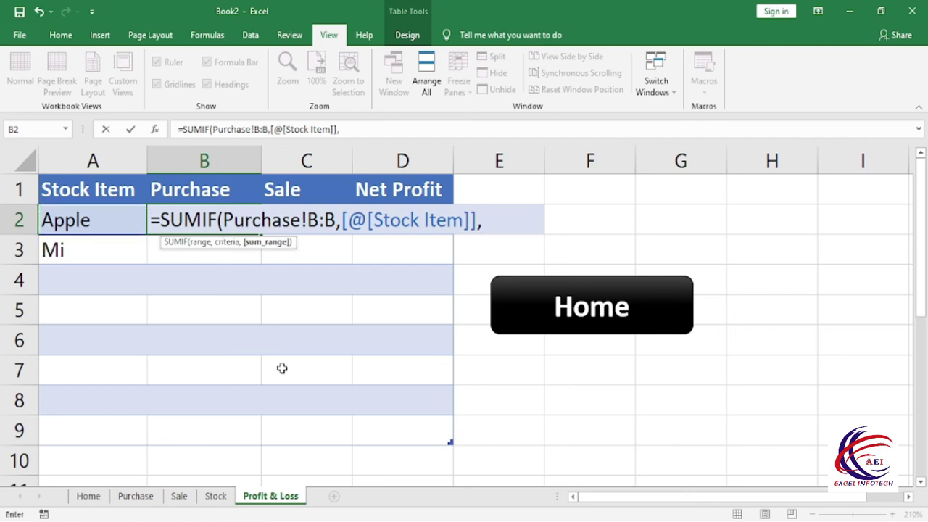
click(136, 497)
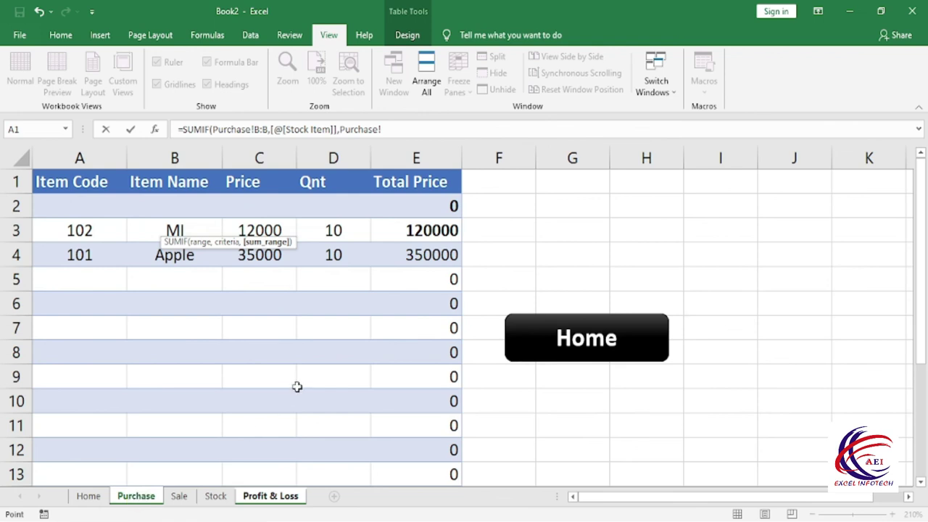
click(425, 152)
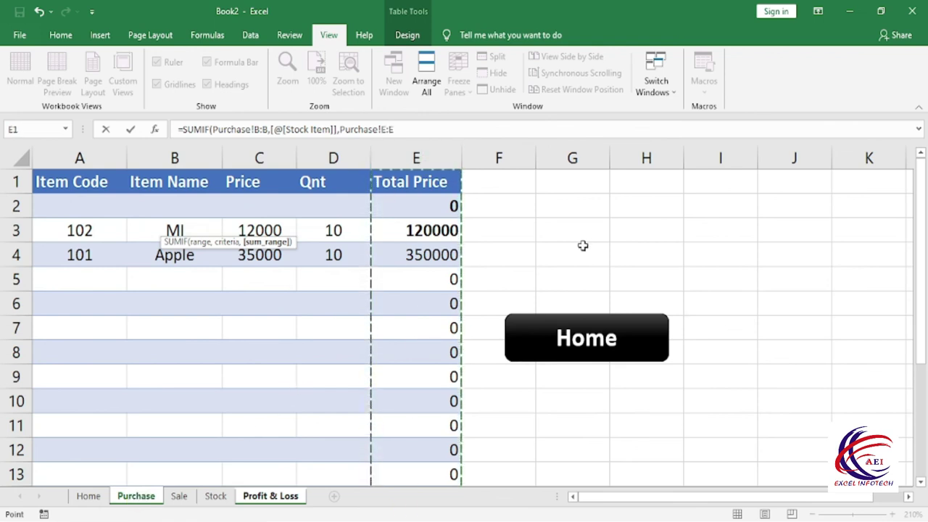
text())
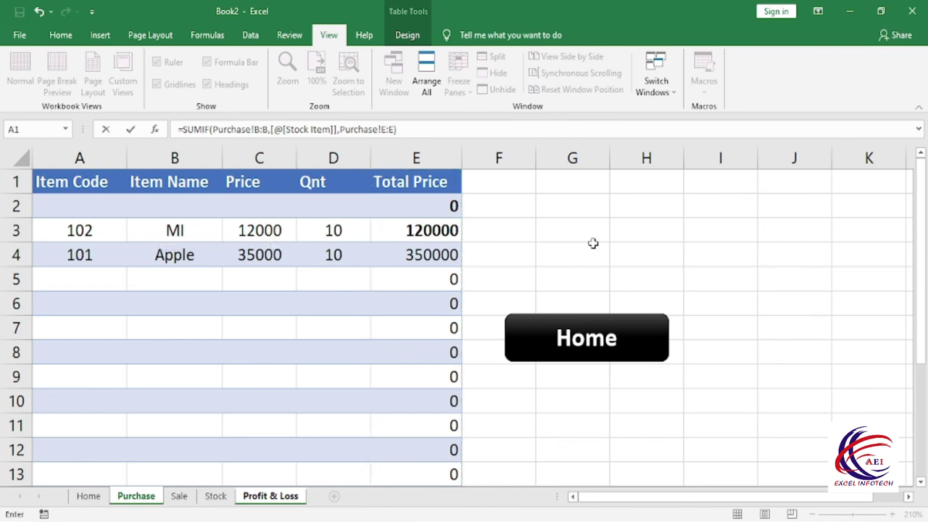
key(Return)
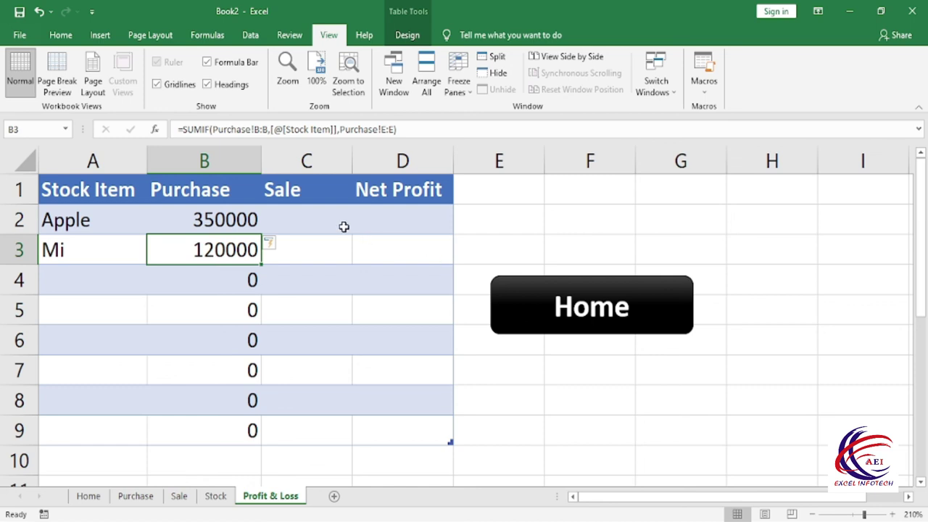
Step: Enter =SUMIF(Sale!B:B,[@[Stock Item]],Sale!E:E) in the Sale column's C2
click(326, 219)
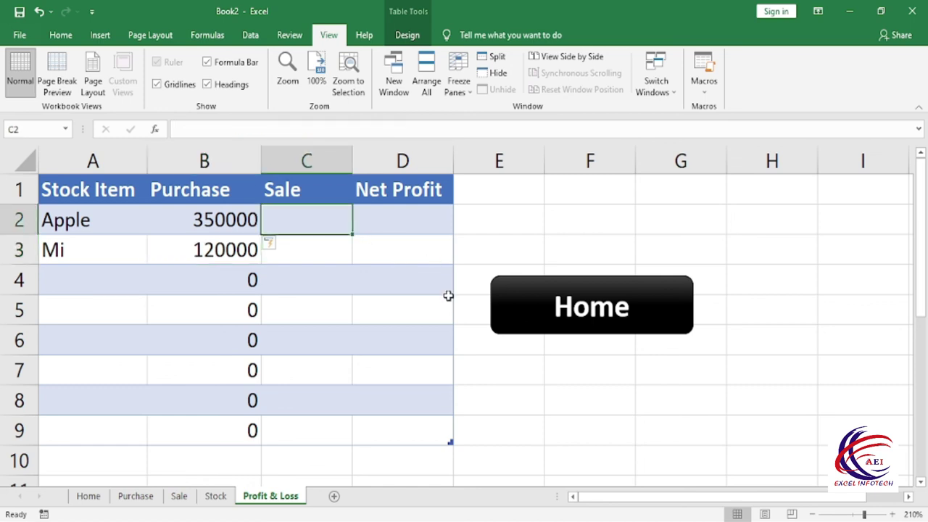
text(=sumif)
key(Tab)
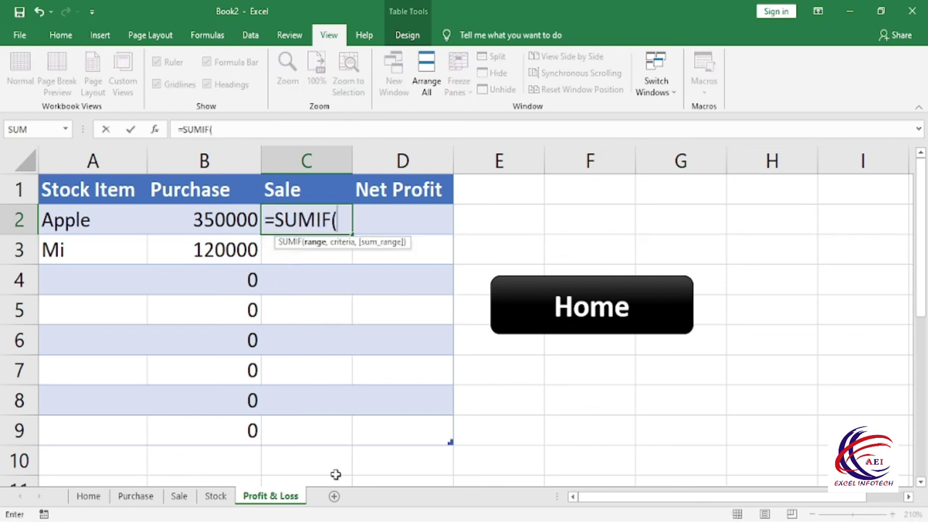
click(179, 496)
click(153, 169)
text(,'Profit & Loss'!)
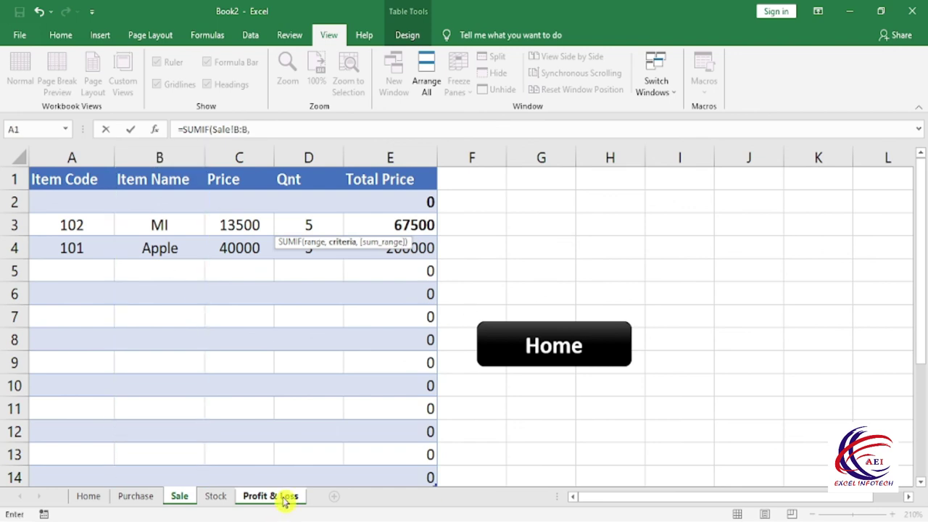
click(280, 502)
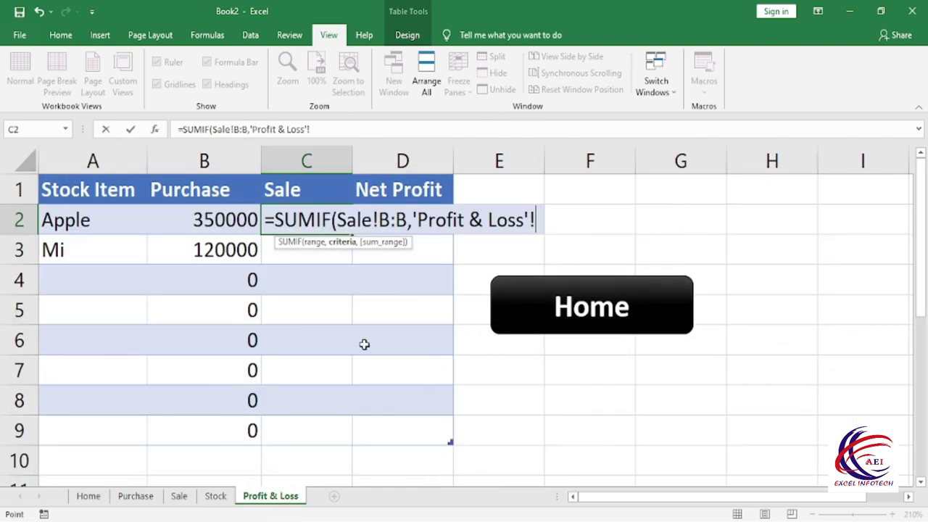
click(103, 221)
text(,)
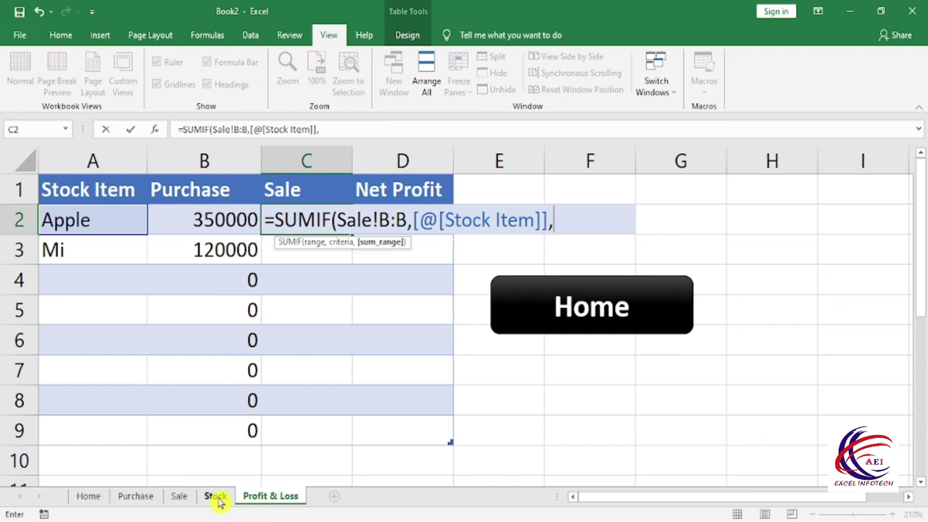
click(181, 499)
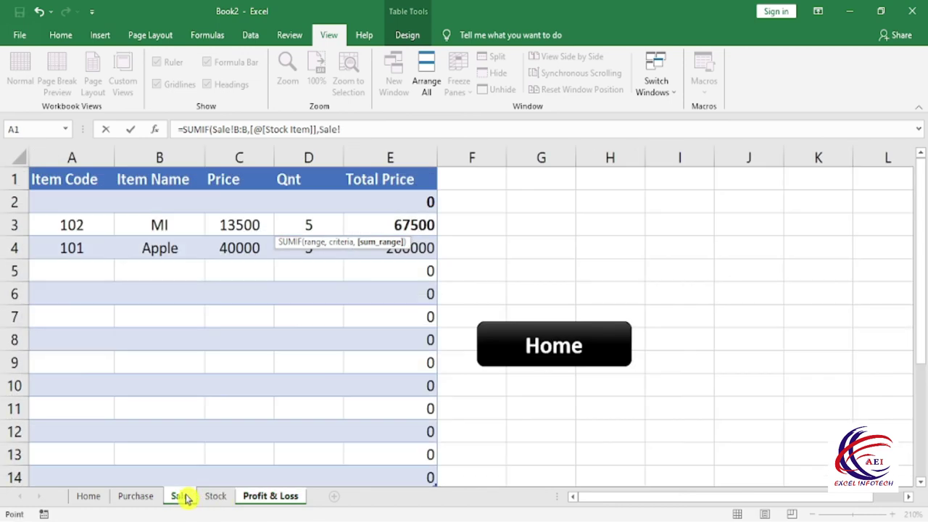
click(397, 148)
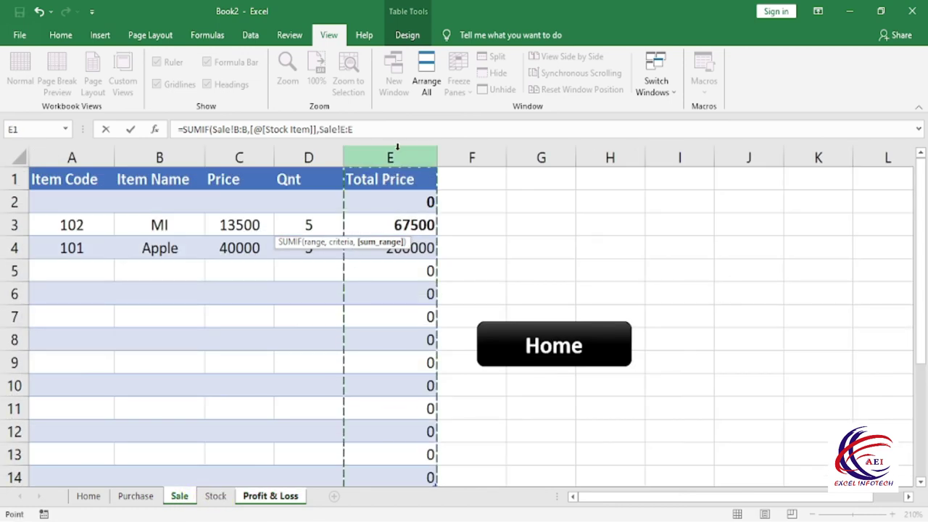
text())
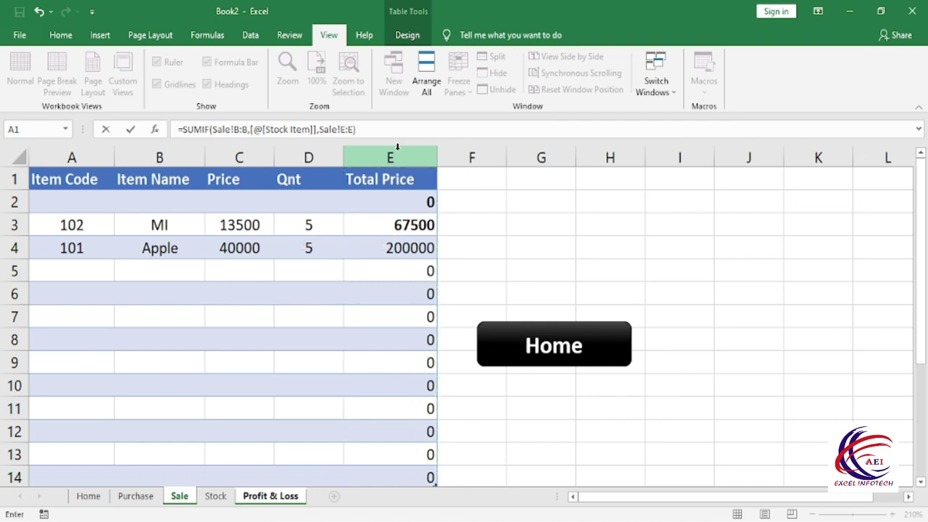
key(Return)
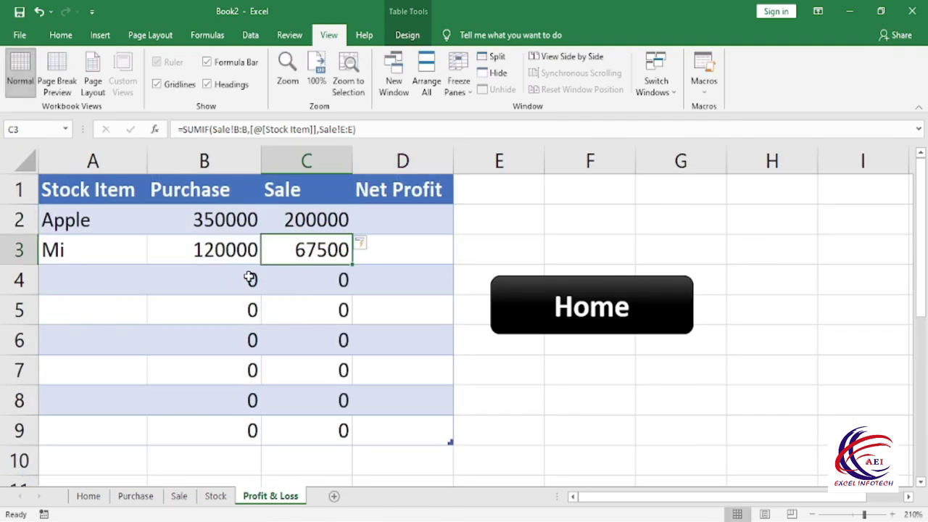
Step: Review the Purchase and Sale formulas in B2 and C2, ending on D2
click(210, 225)
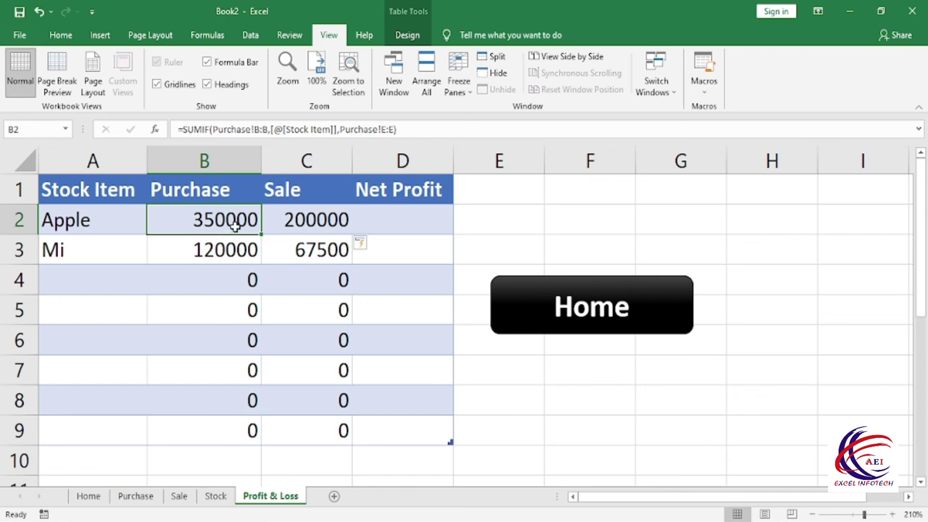
click(309, 229)
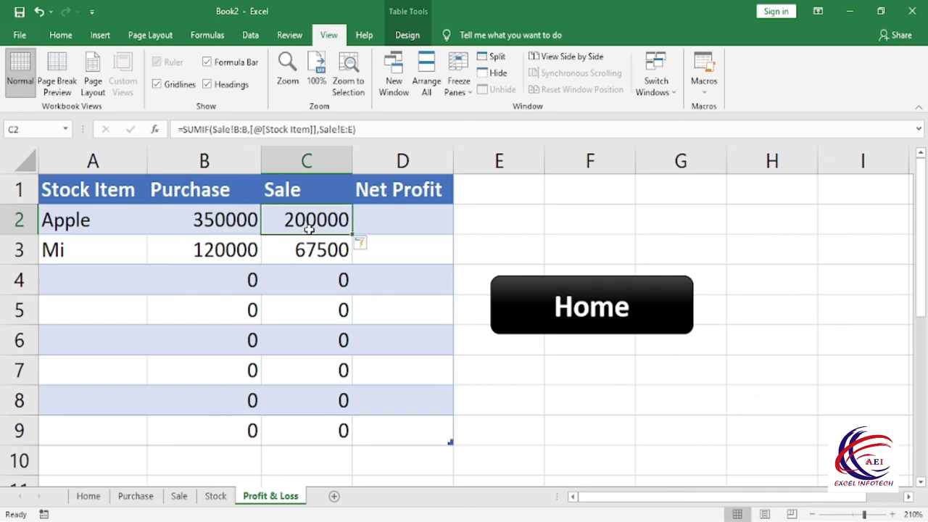
click(394, 224)
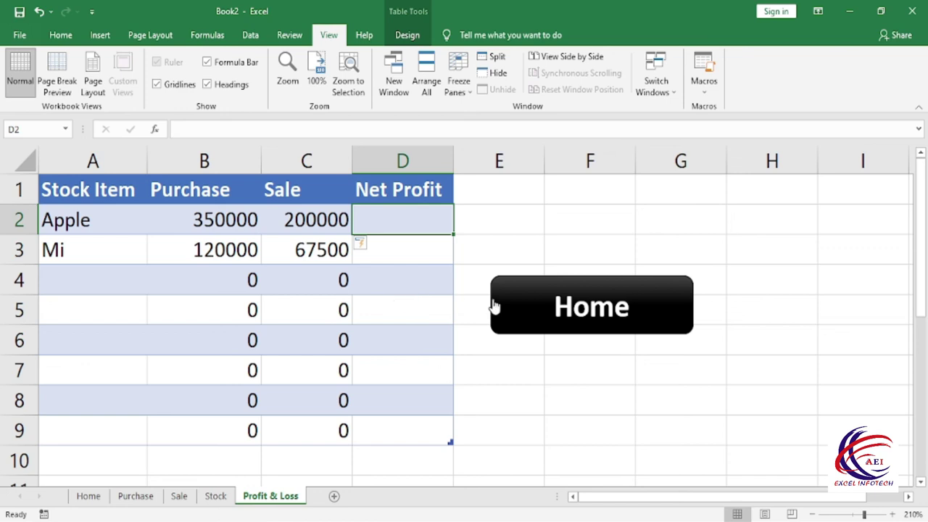
text(=)
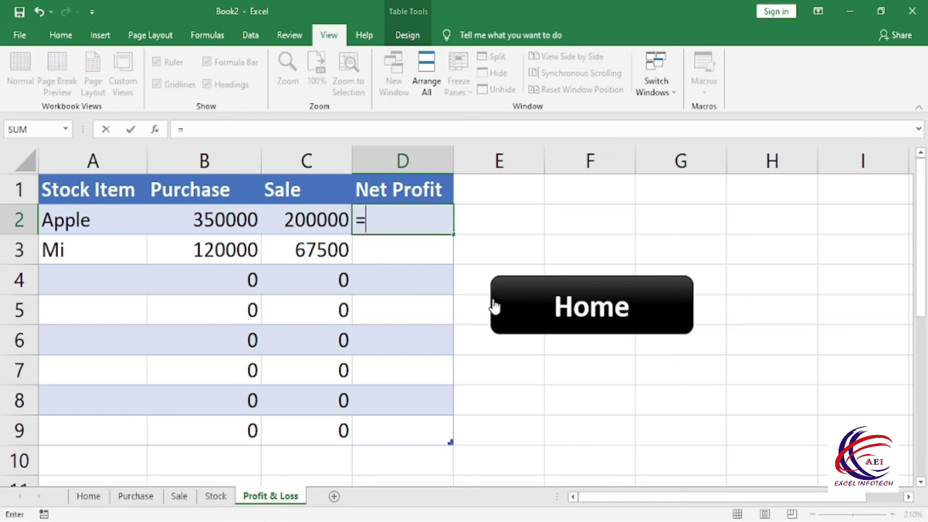
key(Left)
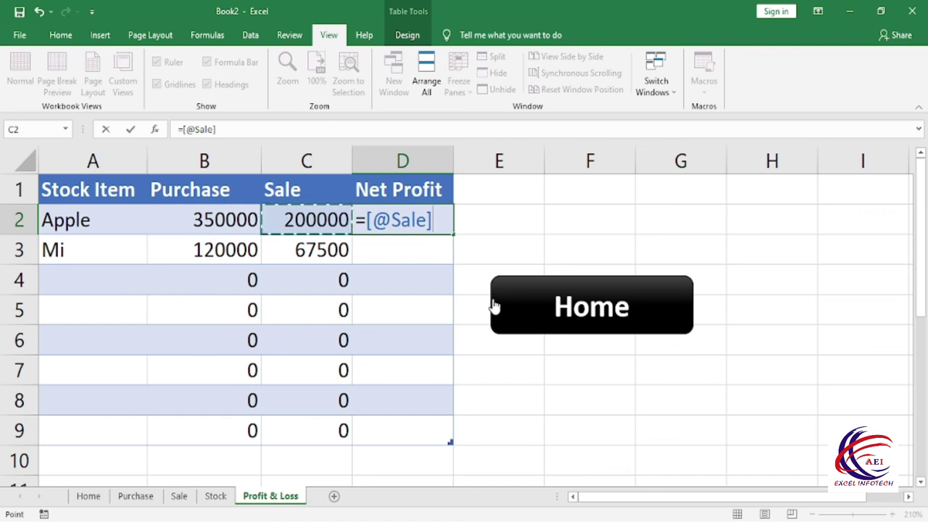
text(-)
key(Left)
key(Left)
key(Return)
key(Up)
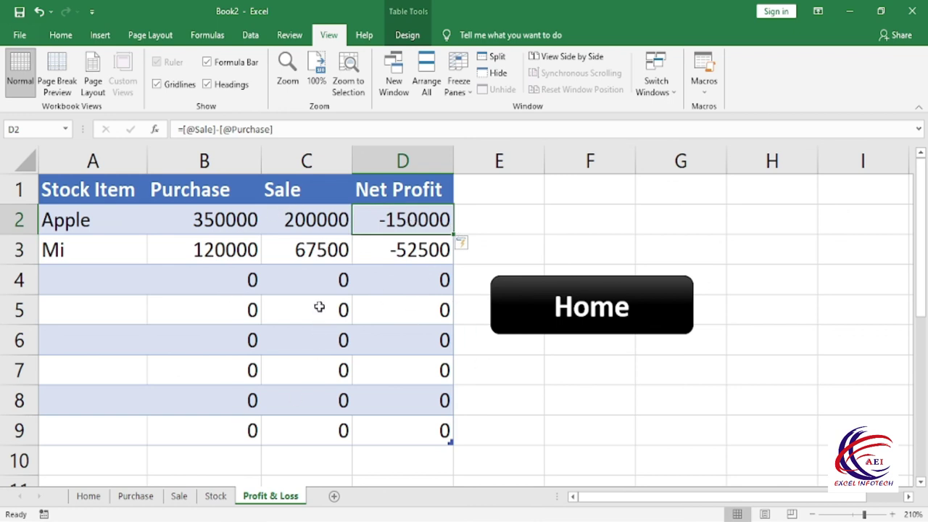
click(215, 501)
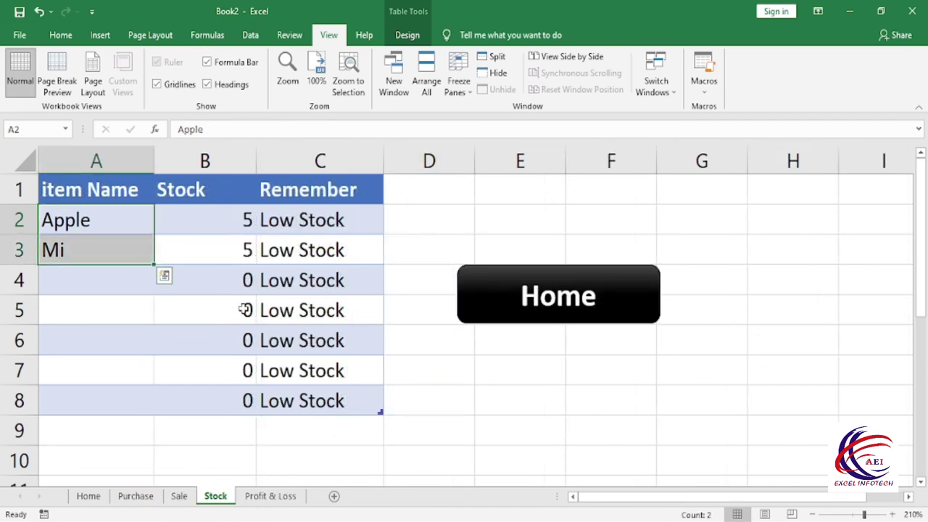
Step: Return to the Home sheet via the Home button on the Profit & Loss sheet
click(274, 497)
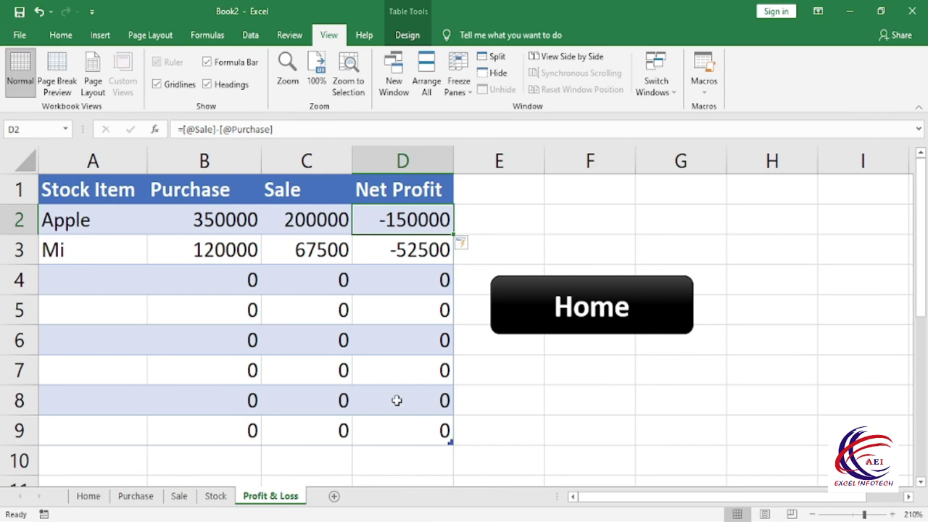
click(539, 313)
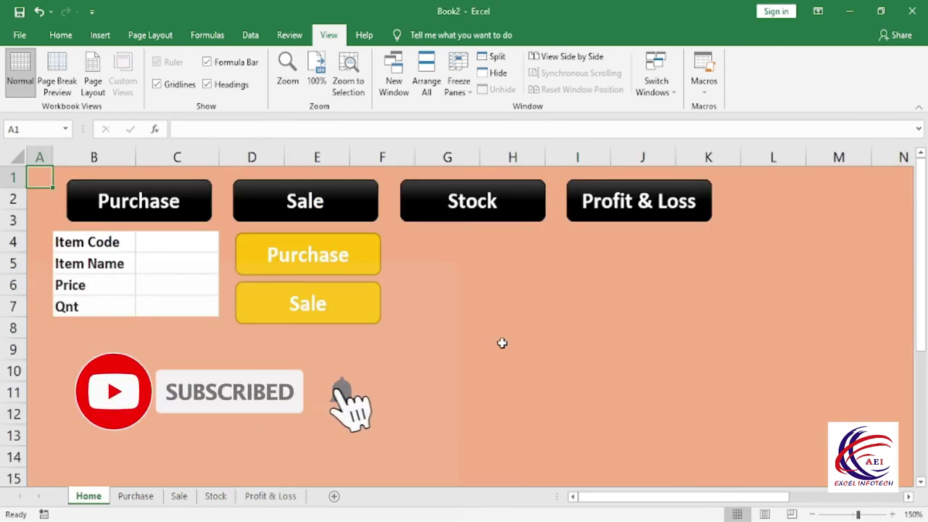